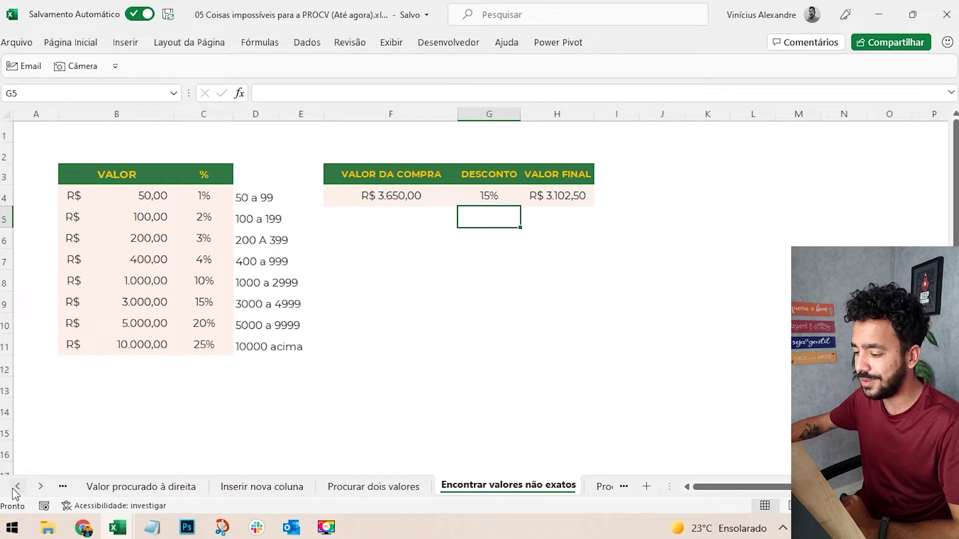
- Open the PROCV worksheet
{"action": "left_click", "coordinate": [91, 489]}
{"action": "left_click", "coordinate": [232, 289]}
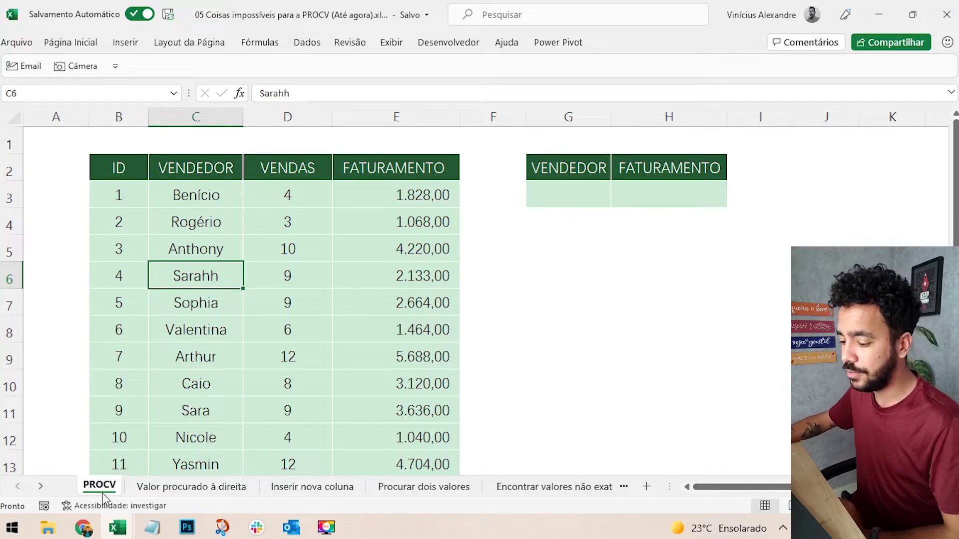
{"action": "left_click", "coordinate": [138, 327]}
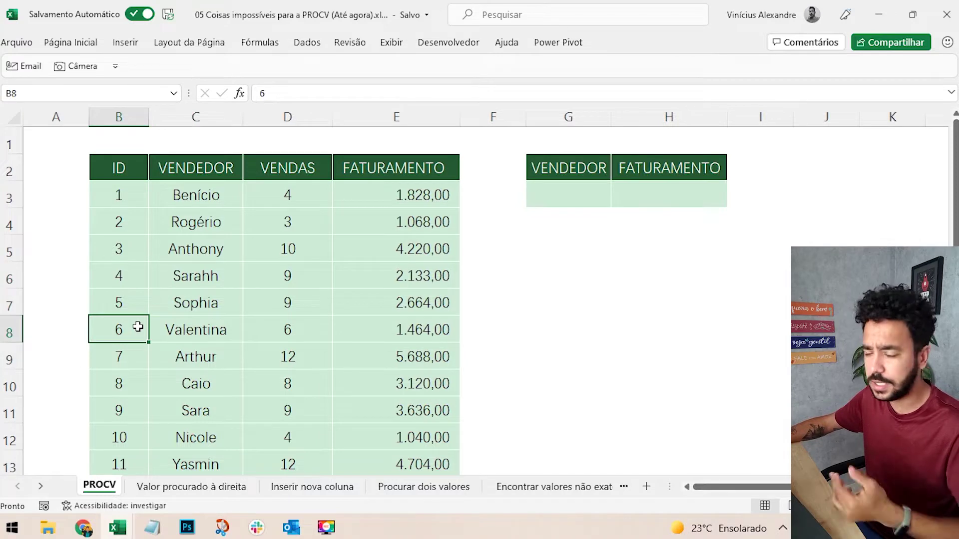
{"action": "left_click", "coordinate": [194, 293]}
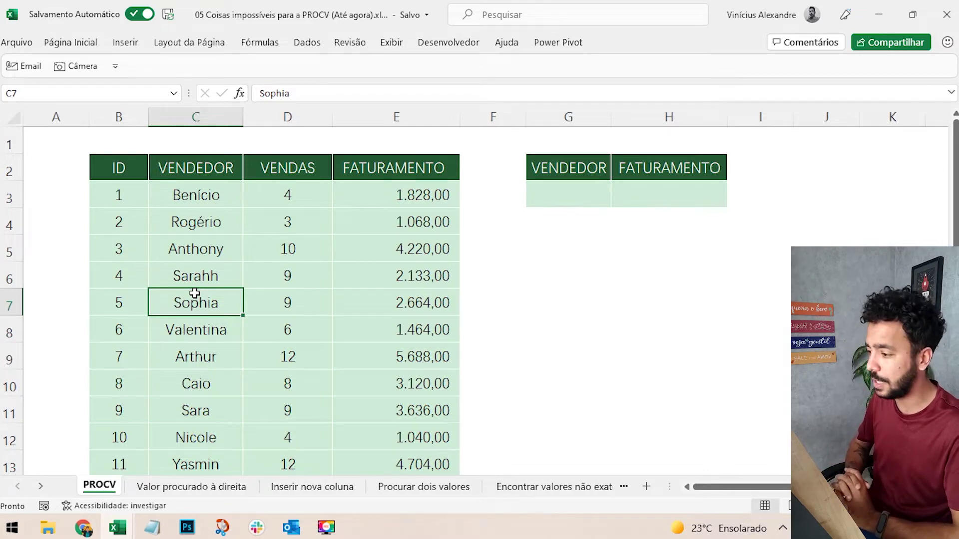
- Examine the ID, VENDEDOR, VENDAS and FATURAMENTO columns of the sales table
{"action": "left_click", "coordinate": [563, 200]}
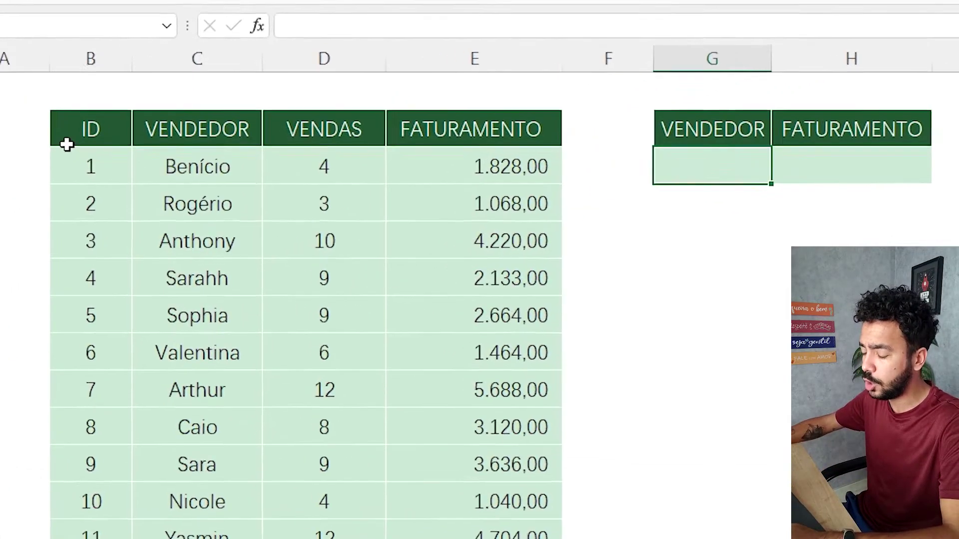
{"action": "left_click", "coordinate": [103, 173]}
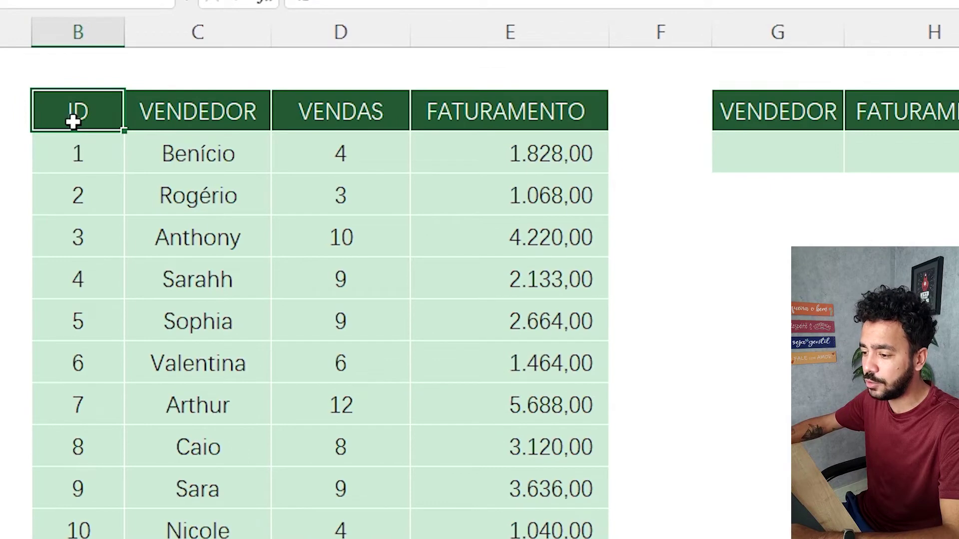
{"action": "left_click", "coordinate": [85, 234], "text": "shift"}
{"action": "left_click_drag", "start_coordinate": [165, 109], "coordinate": [172, 270]}
{"action": "left_click_drag", "start_coordinate": [334, 111], "coordinate": [329, 280]}
{"action": "left_click", "coordinate": [321, 209]}
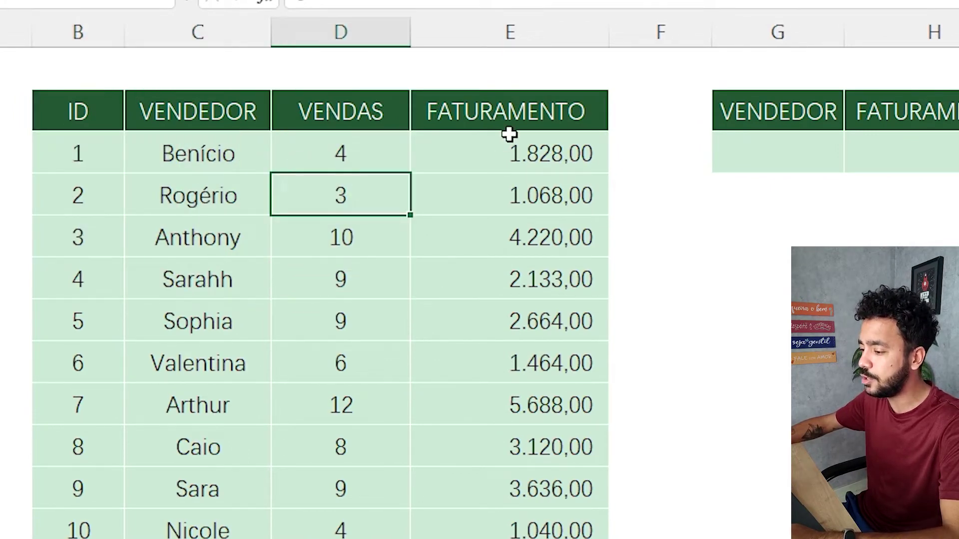
{"action": "left_click_drag", "start_coordinate": [509, 125], "coordinate": [528, 212]}
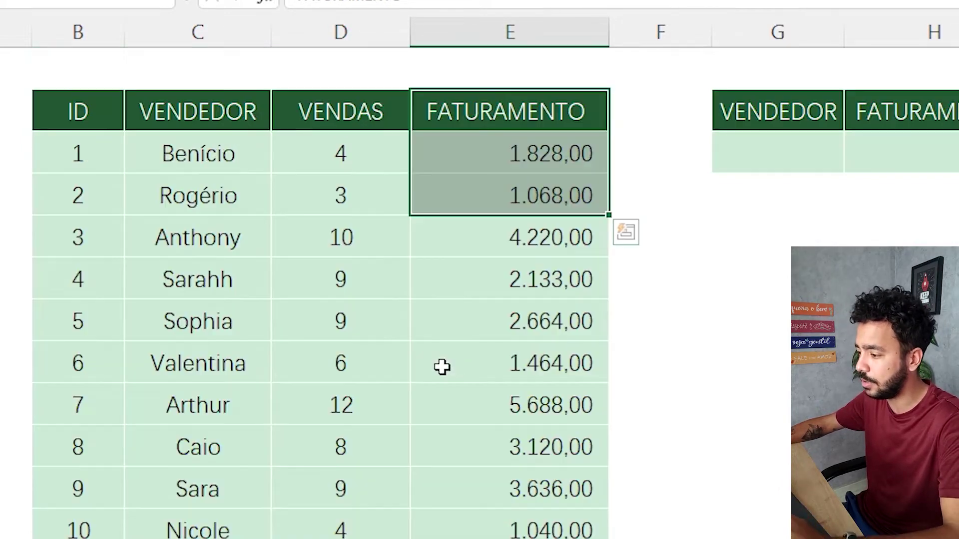
- Enter 5 as the lookup ID under VENDEDOR in cell G3
{"action": "left_click", "coordinate": [833, 145]}
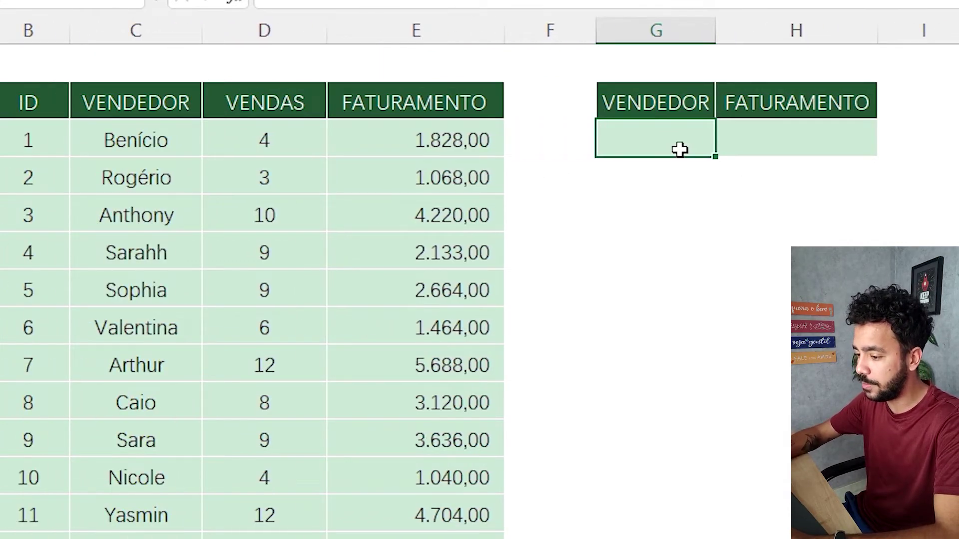
{"action": "type", "text": "5"}
{"action": "key", "text": "Return"}
{"action": "key", "text": "Up"}
{"action": "key", "text": "Right"}
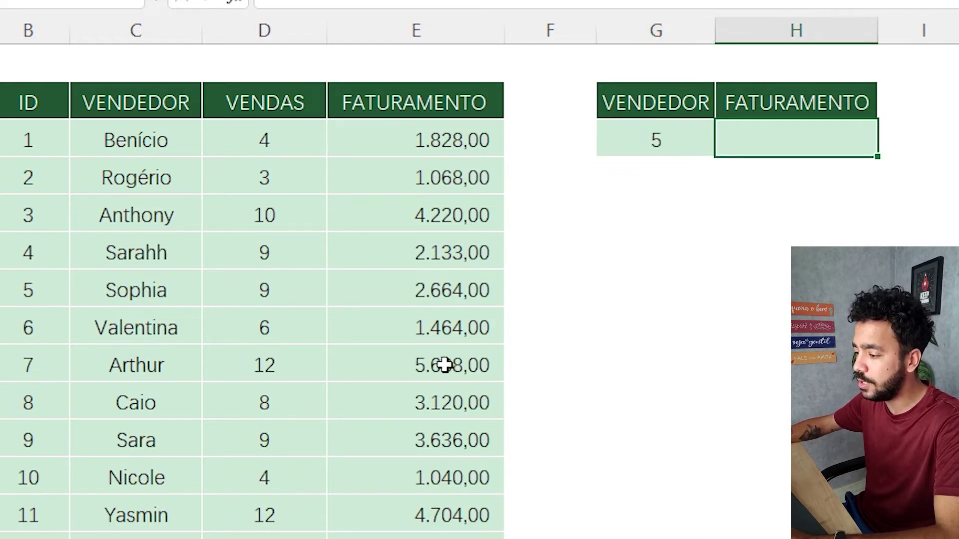
- Try filling in the FATURAMENTO of ID 5 manually as 2664 in H3, and clear the cell again
{"action": "left_click", "coordinate": [650, 142]}
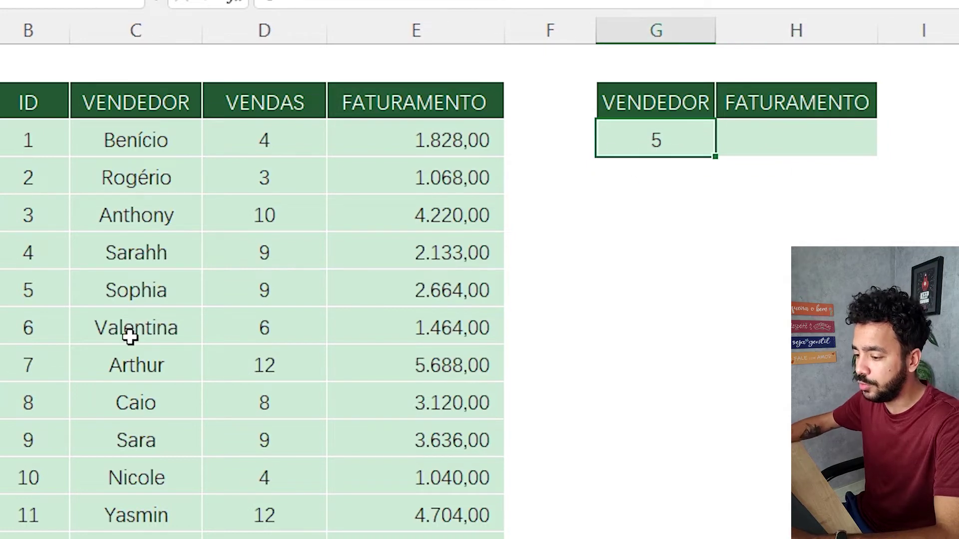
{"action": "left_click", "coordinate": [96, 295]}
{"action": "left_click", "coordinate": [307, 304]}
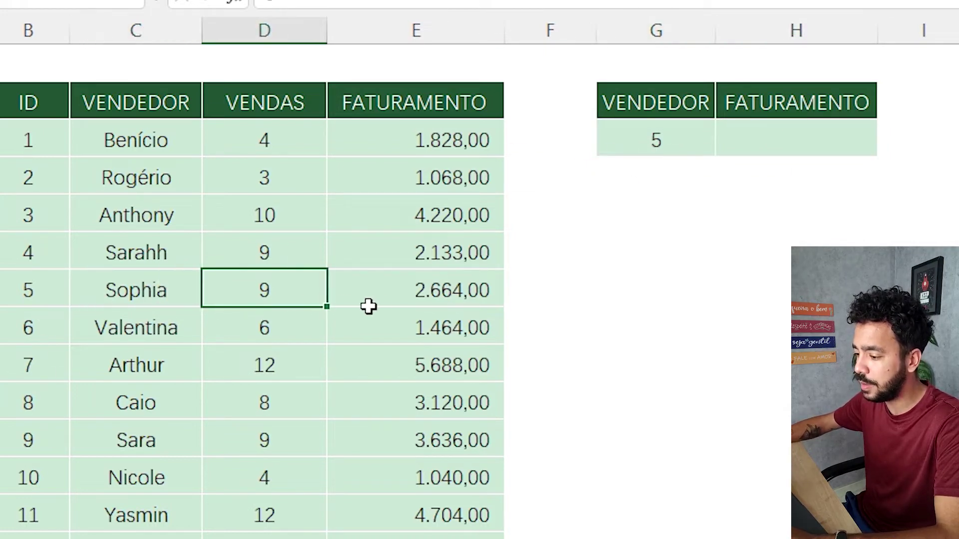
{"action": "left_click", "coordinate": [382, 307]}
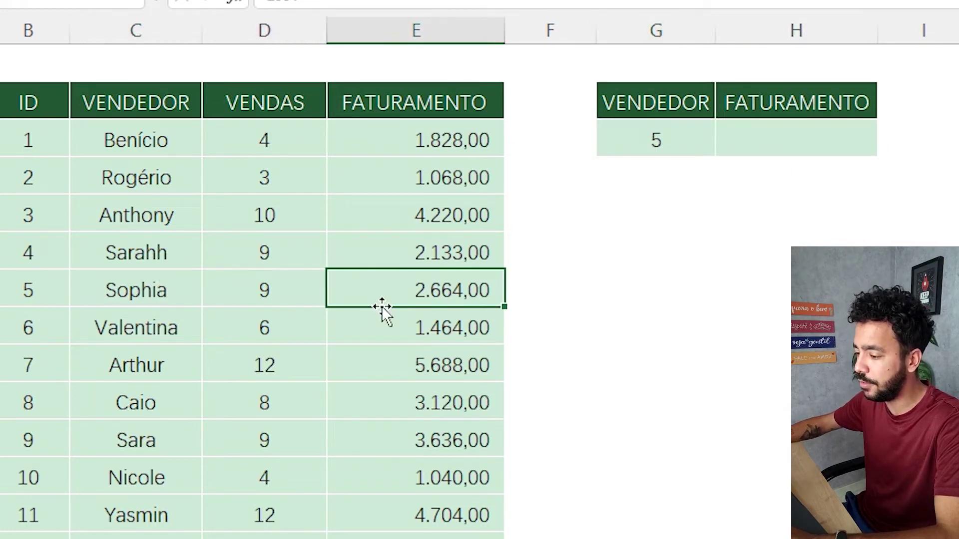
{"action": "left_click", "coordinate": [832, 135]}
{"action": "type", "text": "2664"}
{"action": "key", "text": "Return"}
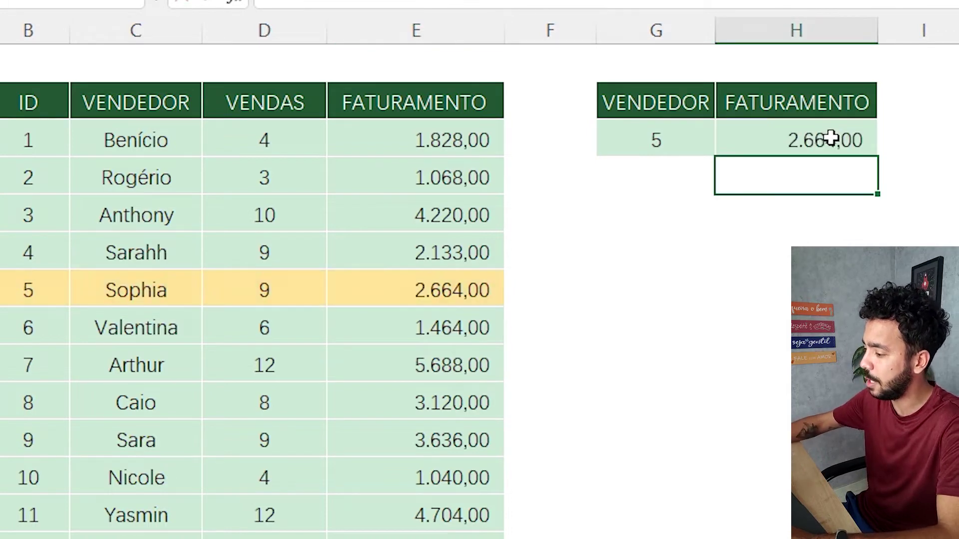
{"action": "left_click", "coordinate": [766, 144]}
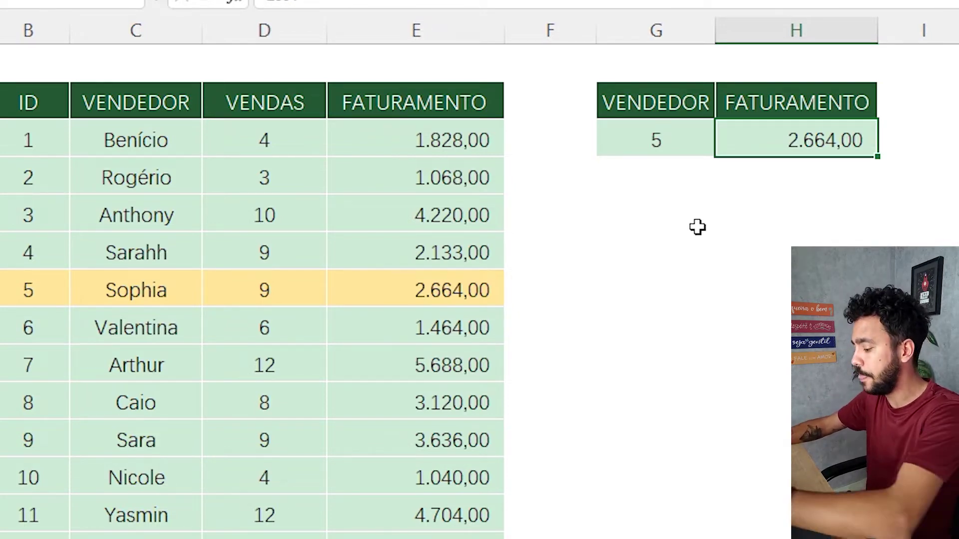
{"action": "key", "text": "Delete"}
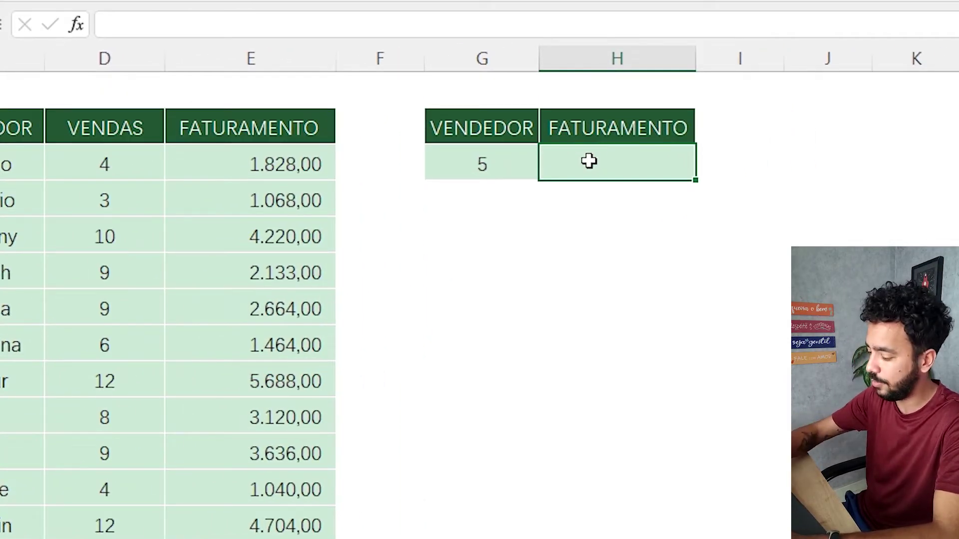
- Begin a PROCV formula in the FATURAMENTO cell H3 with G3 as the lookup value
{"action": "type", "text": "=pro"}
{"action": "key", "text": "BackSpace"}
{"action": "key", "text": "BackSpace"}
{"action": "key", "text": "BackSpace"}
{"action": "type", "text": "PROCV"}
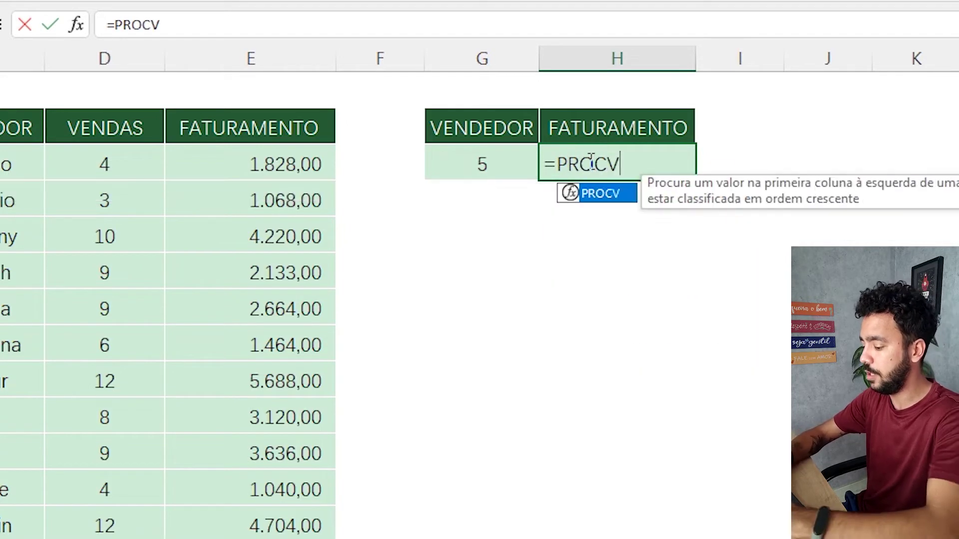
{"action": "type", "text": "("}
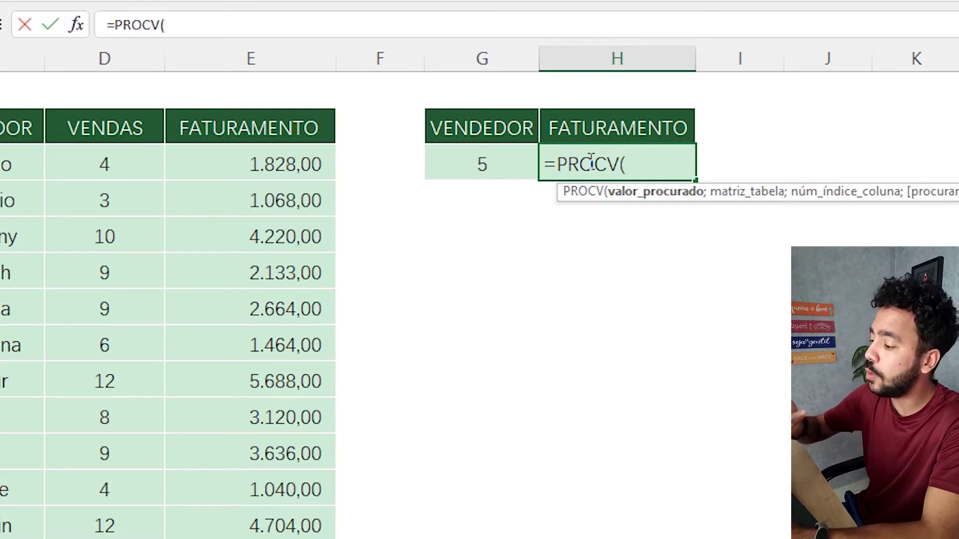
{"action": "left_click", "coordinate": [497, 167]}
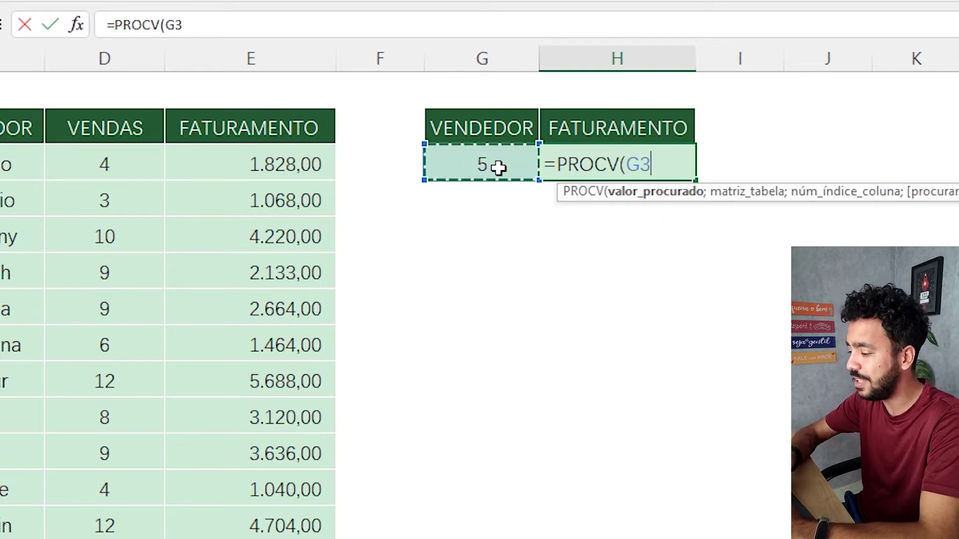
{"action": "type", "text": ";"}
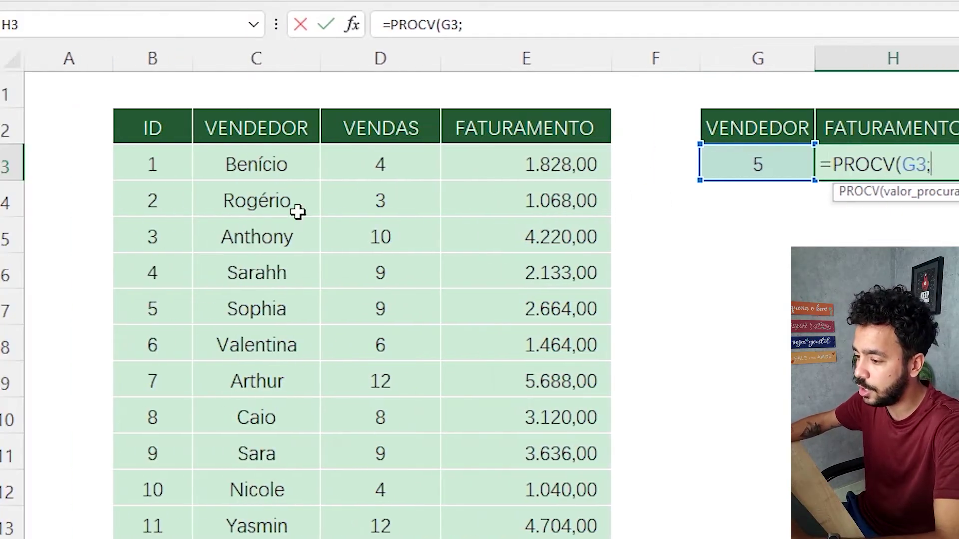
- Complete the PROCV formula with columns B:E as the table, column index 4 and FALSO for an exact match
{"action": "left_click_drag", "start_coordinate": [146, 60], "coordinate": [545, 46]}
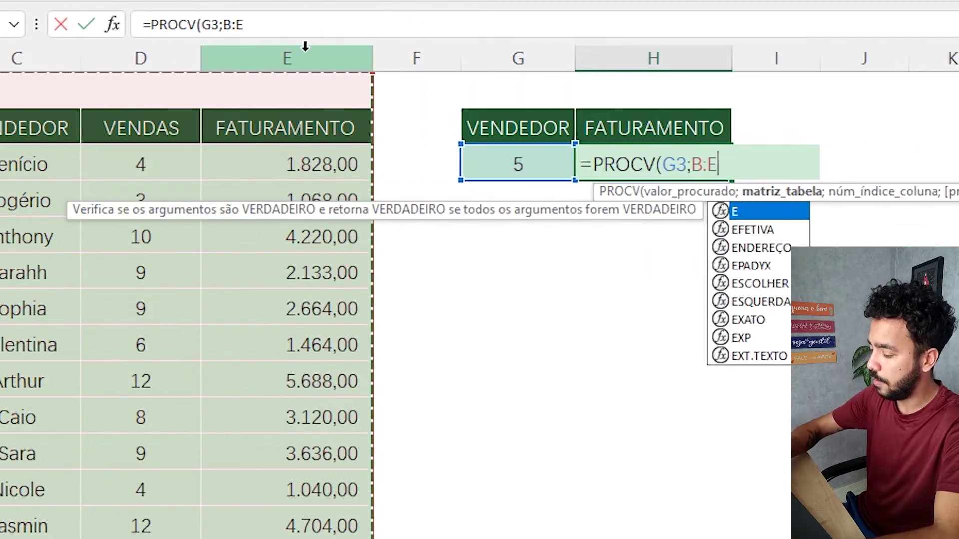
{"action": "type", "text": ";"}
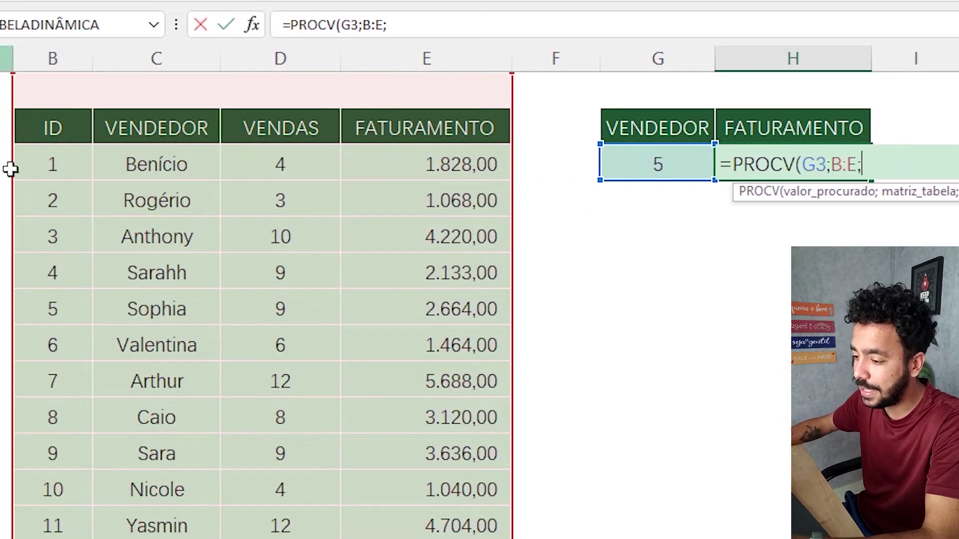
{"action": "scroll", "coordinate": [70, 403], "scroll_direction": "down", "scroll_amount": 2}
{"action": "scroll", "coordinate": [50, 330], "scroll_direction": "up", "scroll_amount": 2}
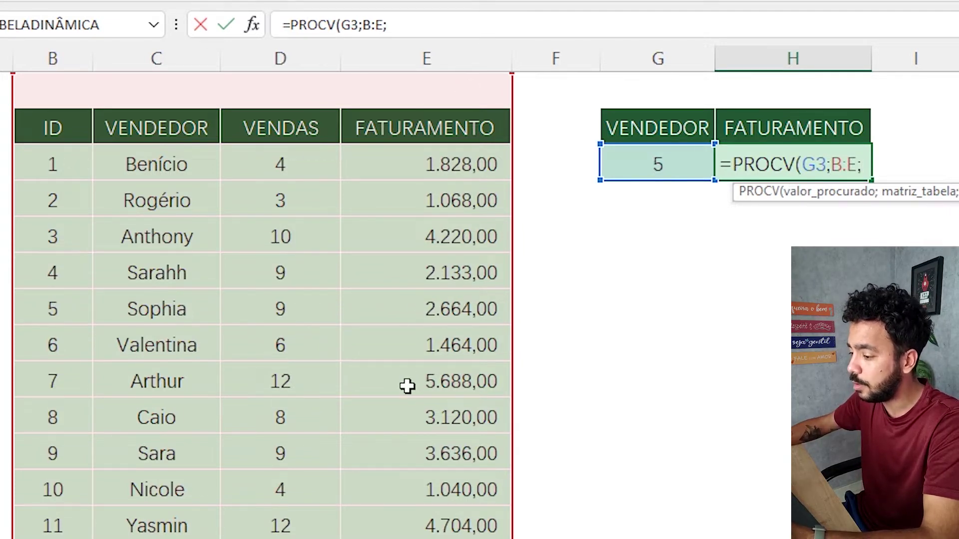
{"action": "type", "text": "4"}
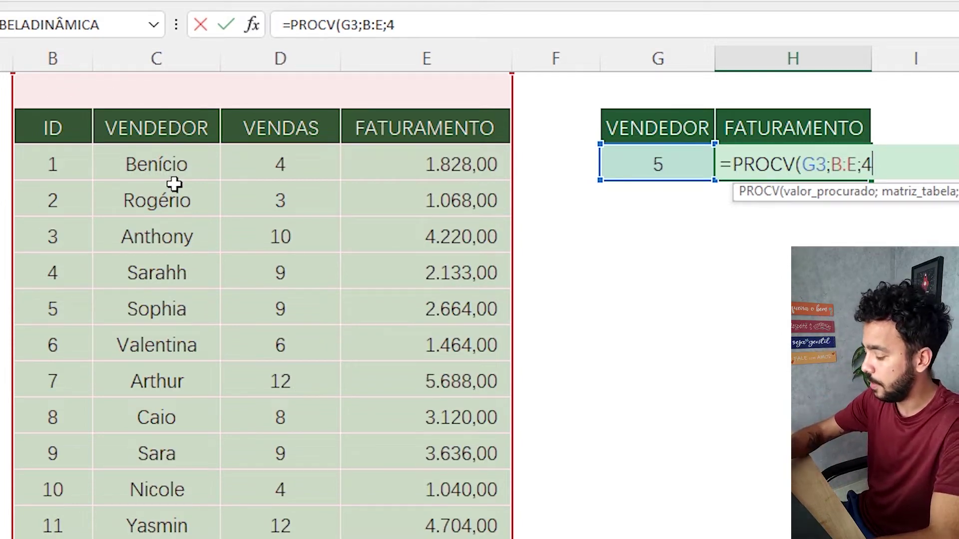
{"action": "type", "text": ";"}
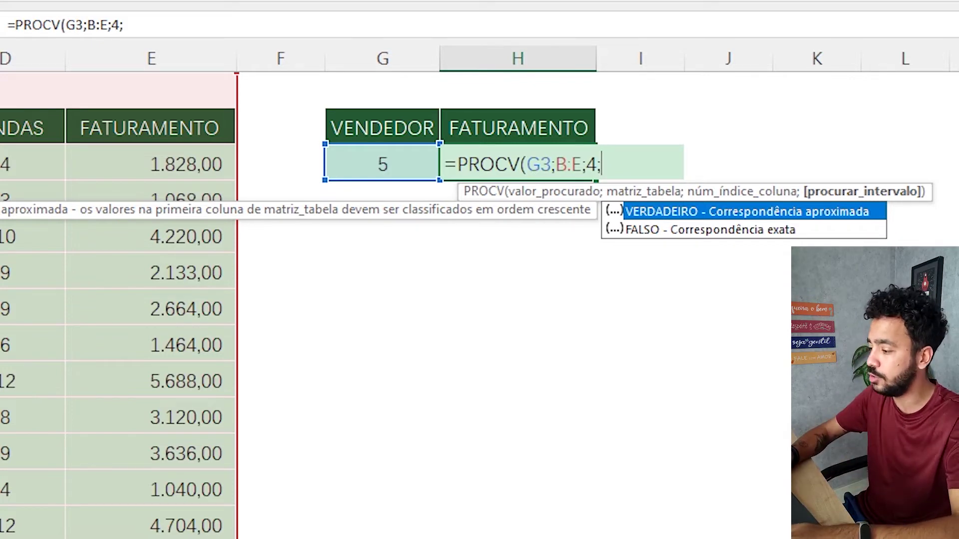
{"action": "key", "text": "Down"}
{"action": "key", "text": "Tab"}
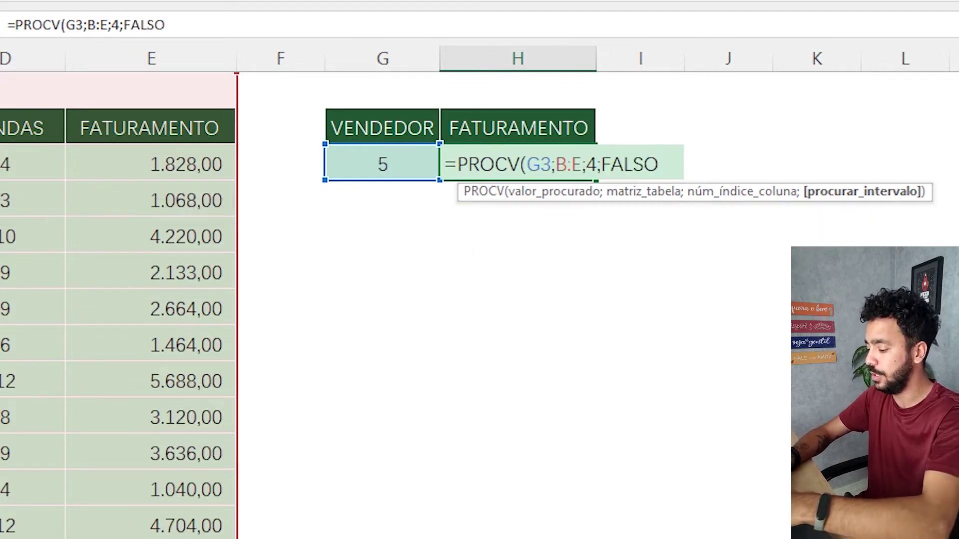
{"action": "type", "text": ")"}
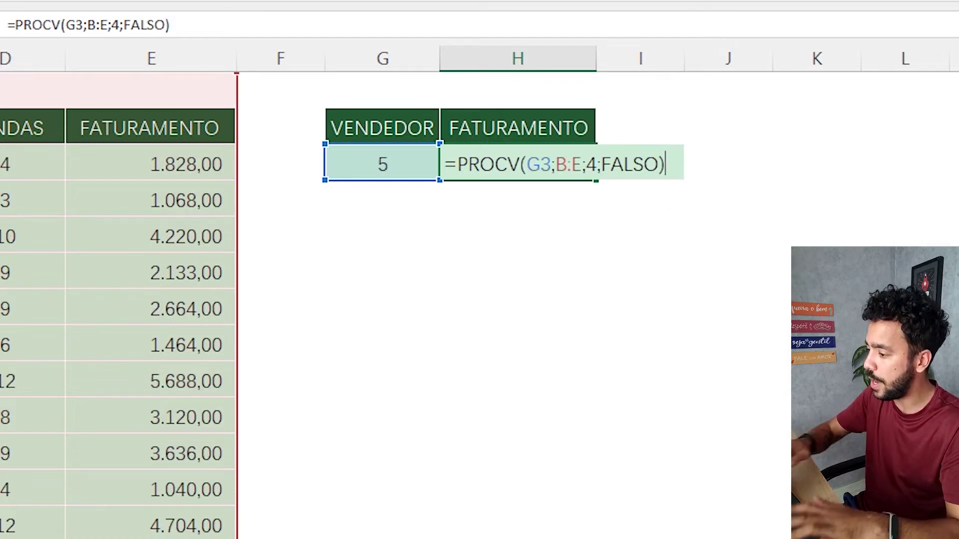
{"action": "key", "text": "Return"}
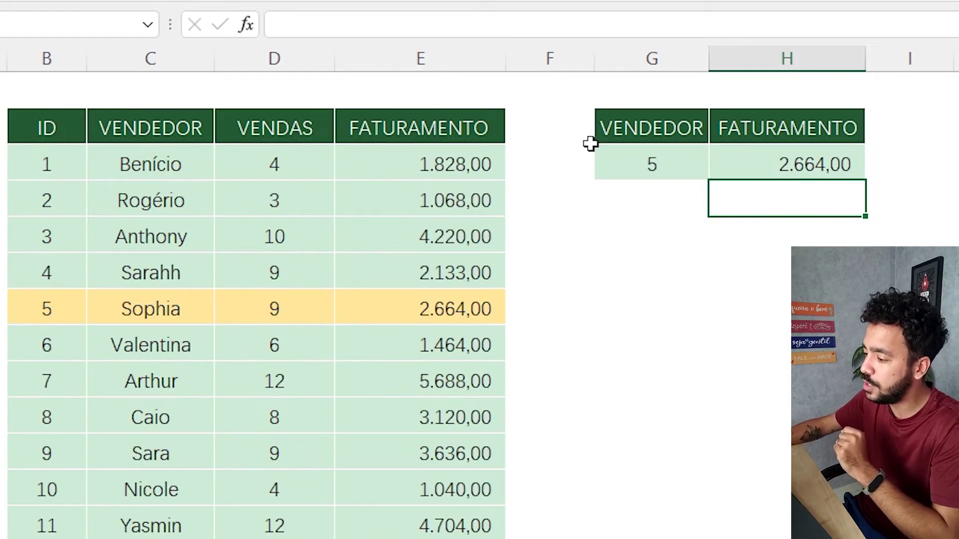
- Compare the revenue returned in H3 with the FATURAMENTO value in the table row of ID 5
{"action": "left_click", "coordinate": [629, 159]}
{"action": "left_click", "coordinate": [796, 172]}
{"action": "left_click", "coordinate": [460, 311]}
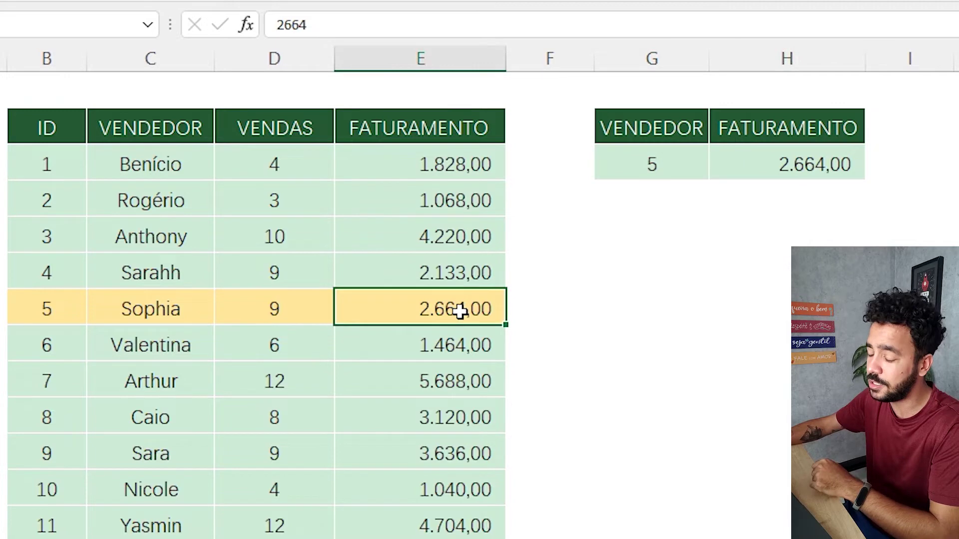
- Set the lookup ID in G3 to 10 and check the returned revenue against that ID's table row
{"action": "left_click", "coordinate": [675, 159]}
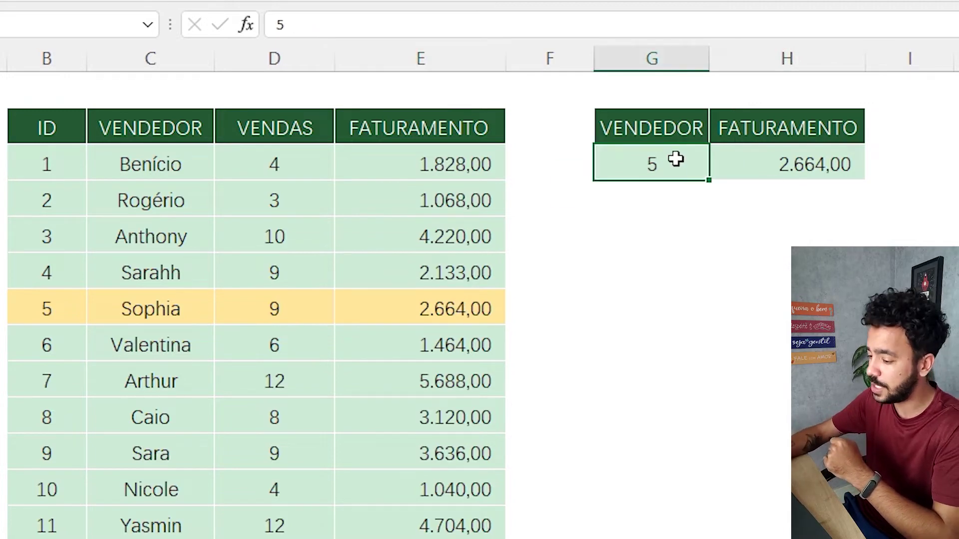
{"action": "type", "text": "10"}
{"action": "key", "text": "Return"}
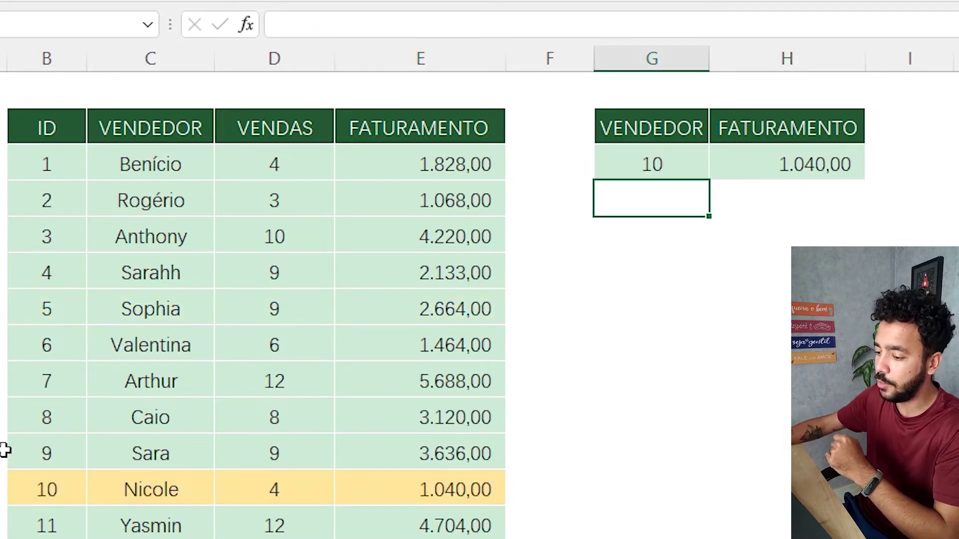
{"action": "left_click", "coordinate": [129, 493]}
{"action": "left_click", "coordinate": [812, 164]}
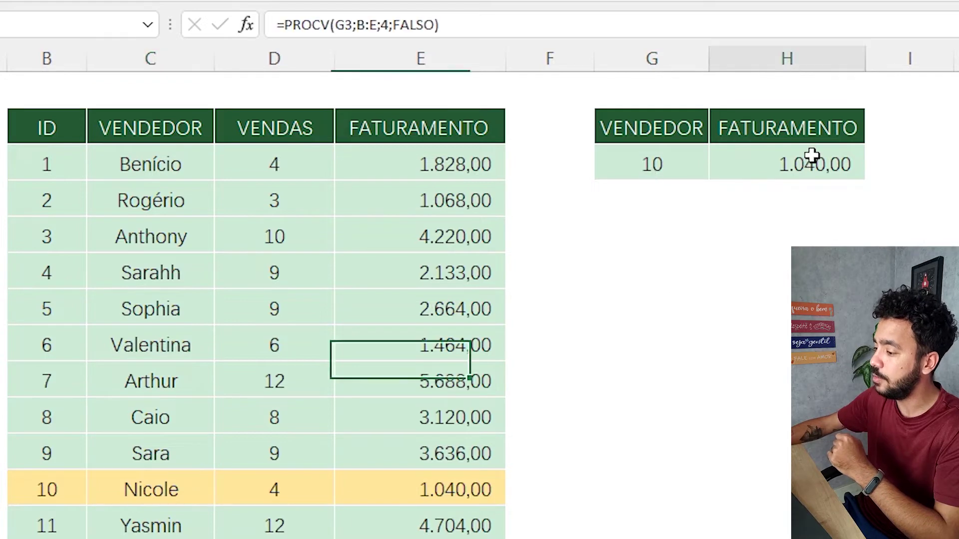
{"action": "left_click", "coordinate": [450, 491]}
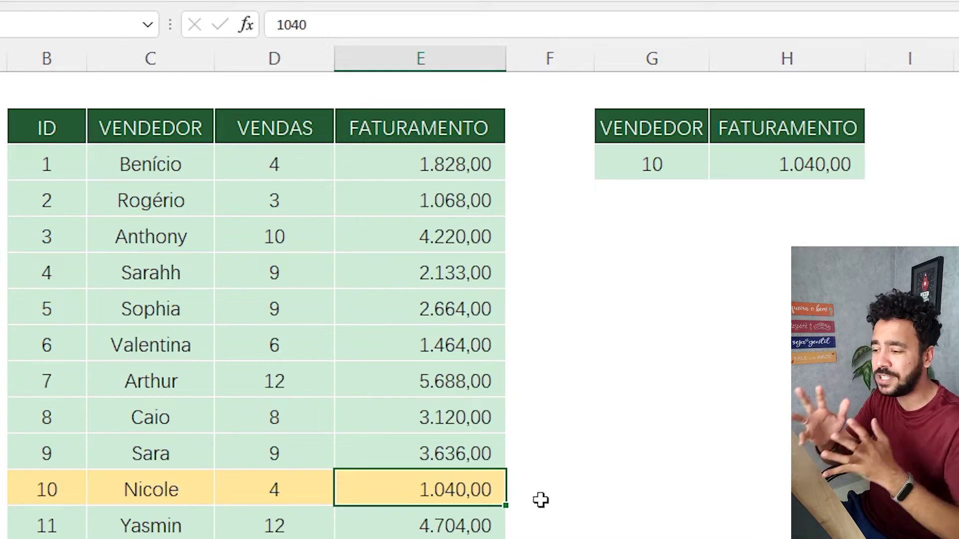
- Switch to the "Valor procurado à direita" worksheet
{"action": "left_click", "coordinate": [41, 276]}
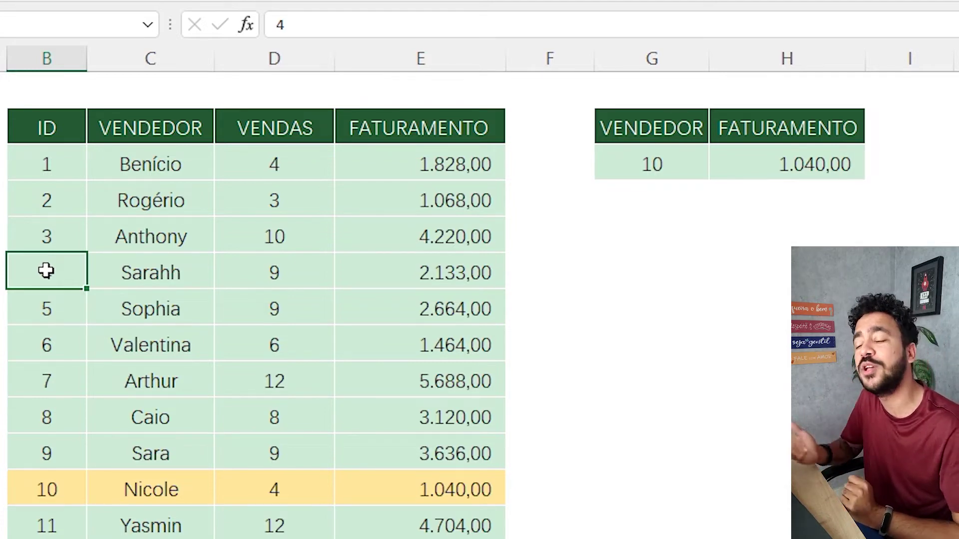
{"action": "left_click", "coordinate": [151, 525]}
{"action": "left_click", "coordinate": [187, 449]}
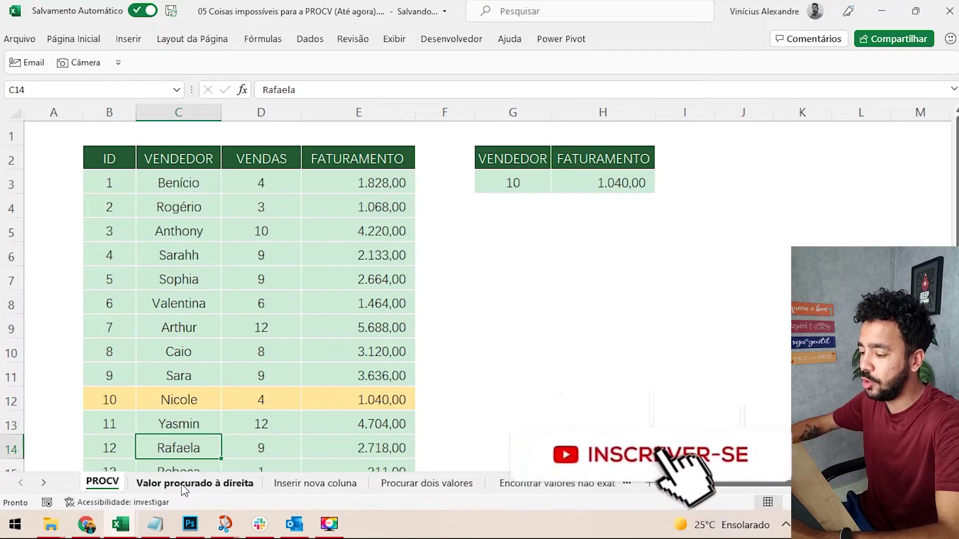
{"action": "left_click", "coordinate": [182, 483]}
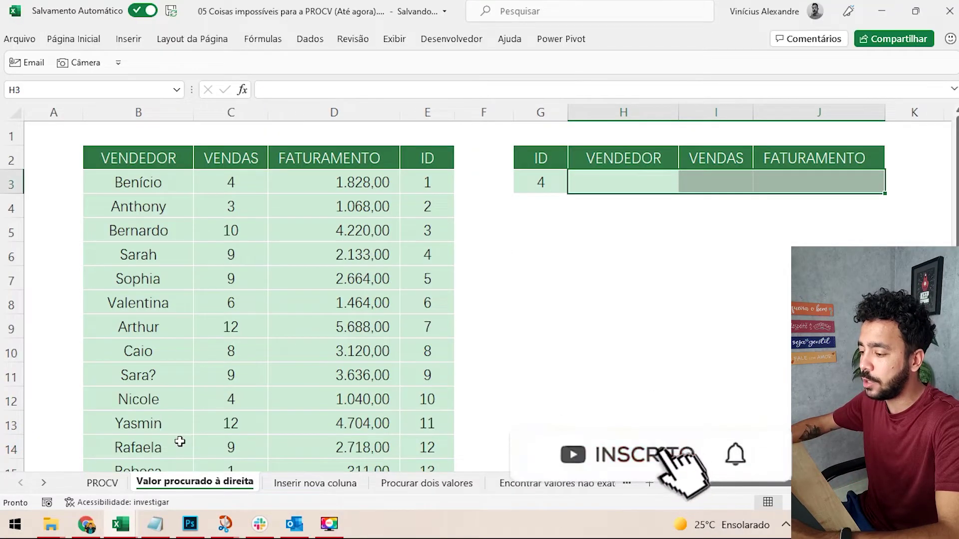
- Examine the table's column order on the PROCV worksheet, from ID through FATURAMENTO, noting where the ID column sits
{"action": "left_click", "coordinate": [209, 390]}
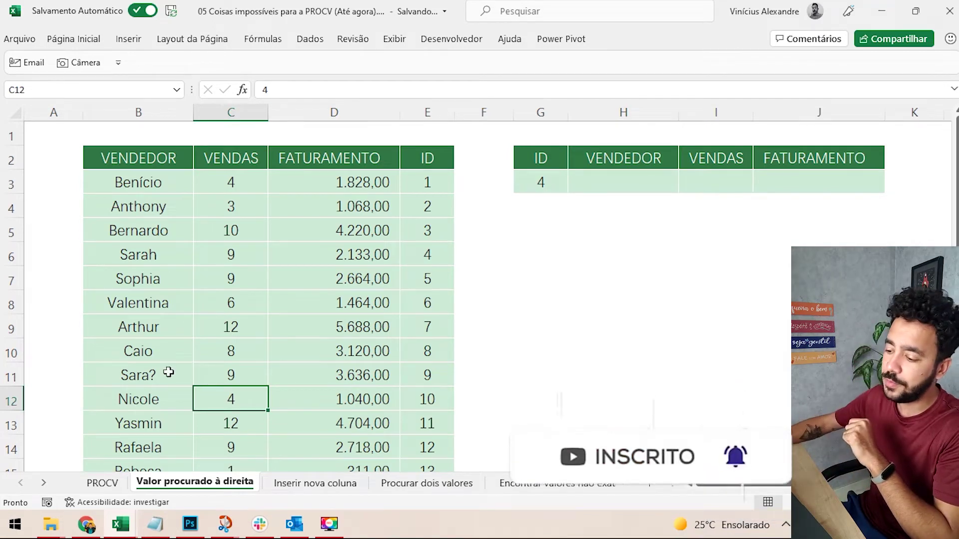
{"action": "left_click", "coordinate": [99, 482]}
{"action": "left_click", "coordinate": [105, 158]}
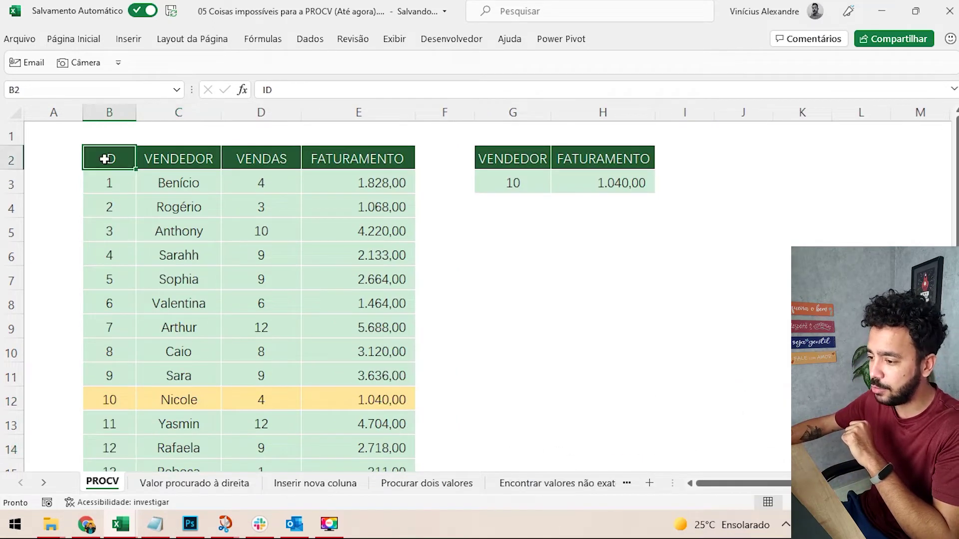
{"action": "left_click", "coordinate": [163, 158]}
{"action": "left_click", "coordinate": [271, 156]}
{"action": "left_click", "coordinate": [351, 158]}
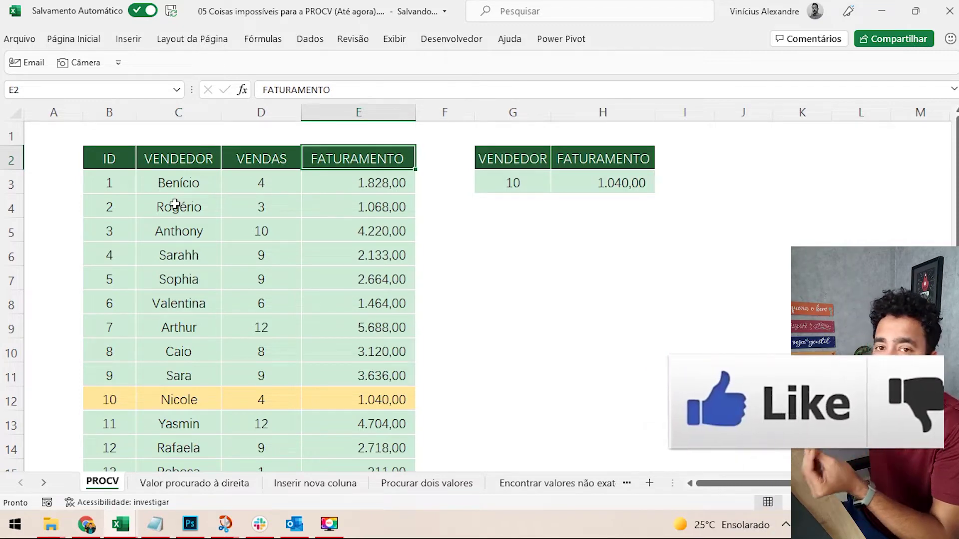
{"action": "left_click_drag", "start_coordinate": [108, 157], "coordinate": [115, 420]}
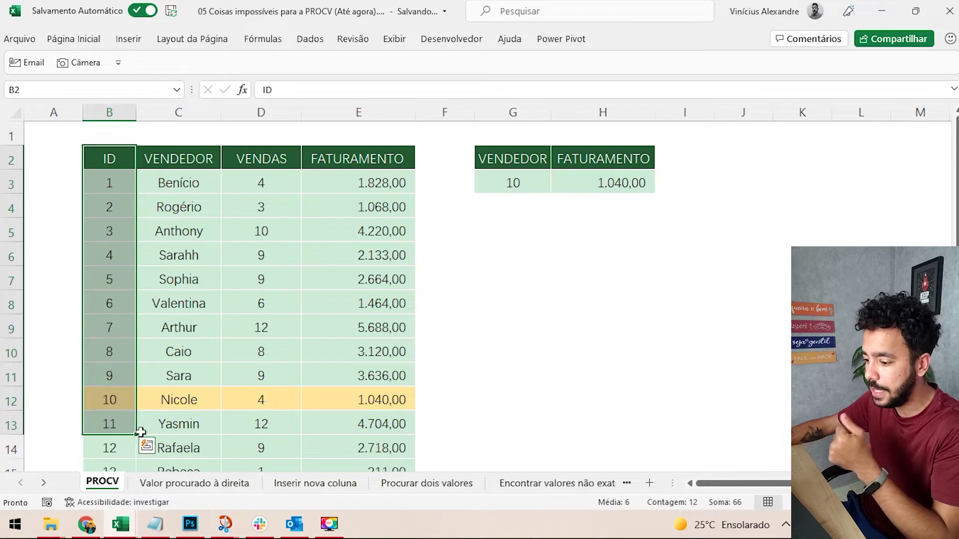
- Return to the "Valor procurado à direita" worksheet and examine the ID column's position relative to the other table columns
{"action": "left_click", "coordinate": [166, 482]}
{"action": "left_click_drag", "start_coordinate": [231, 231], "coordinate": [263, 205]}
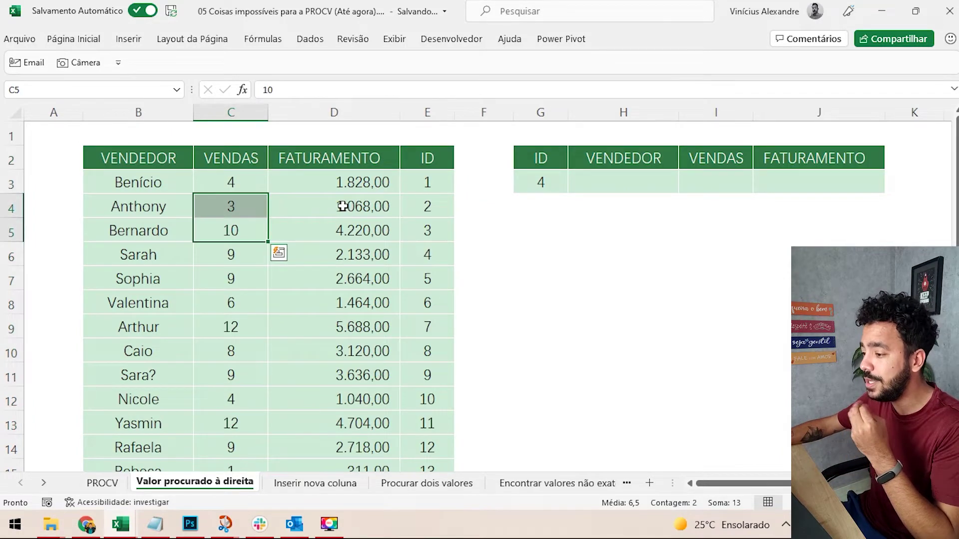
{"action": "left_click", "coordinate": [426, 158]}
{"action": "left_click_drag", "start_coordinate": [427, 159], "coordinate": [438, 356]}
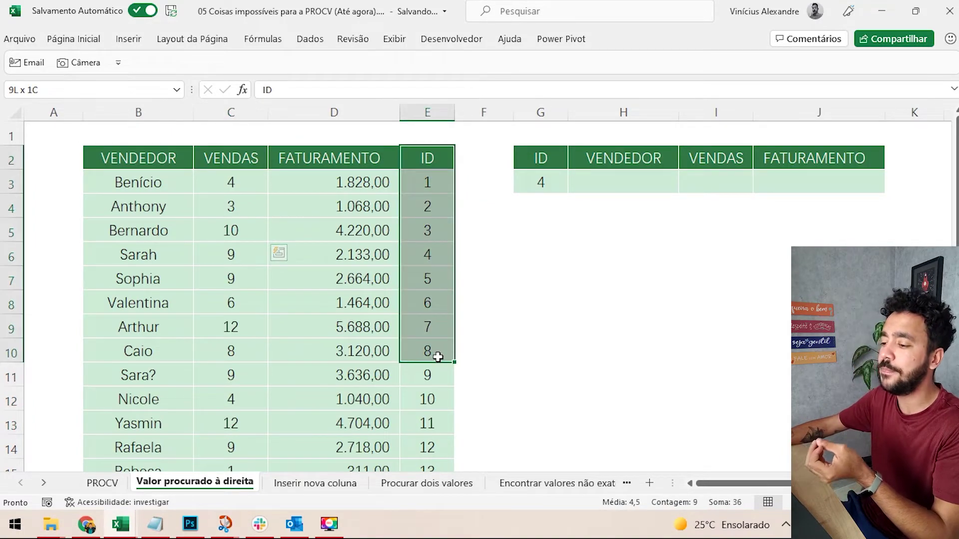
{"action": "left_click", "coordinate": [427, 346]}
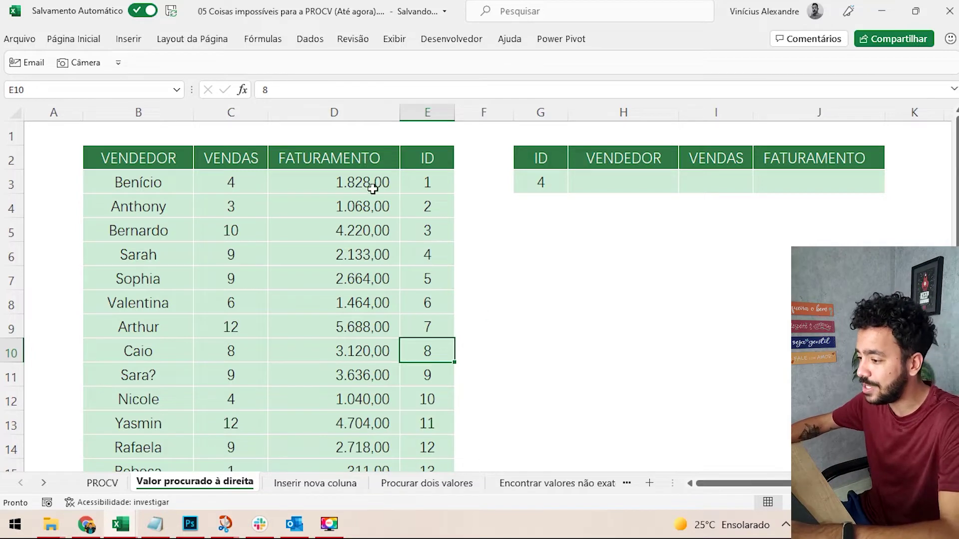
{"action": "left_click", "coordinate": [422, 168]}
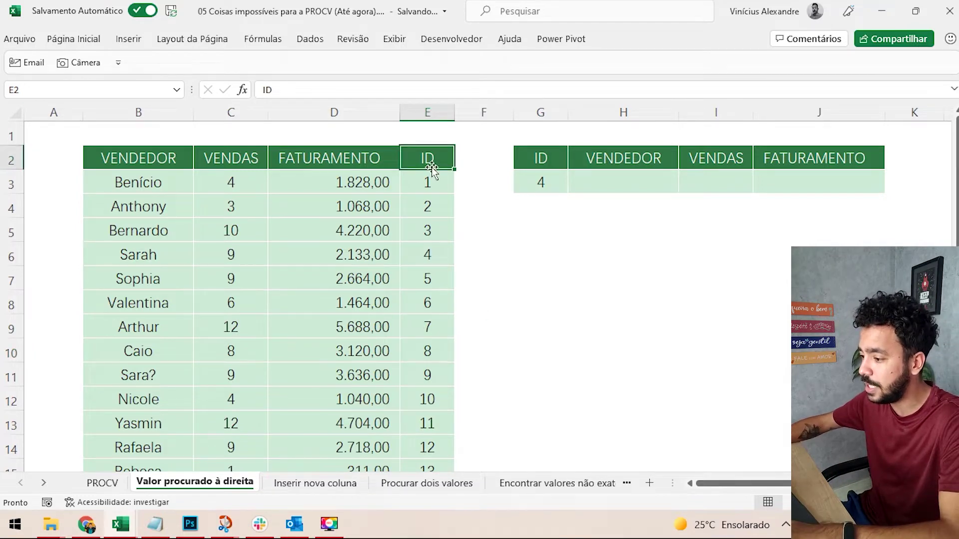
- Try moving the ID column into a new column inserted before VENDEDOR, and undo both changes
{"action": "right_click", "coordinate": [173, 114]}
{"action": "left_click", "coordinate": [209, 231]}
{"action": "left_click", "coordinate": [244, 227]}
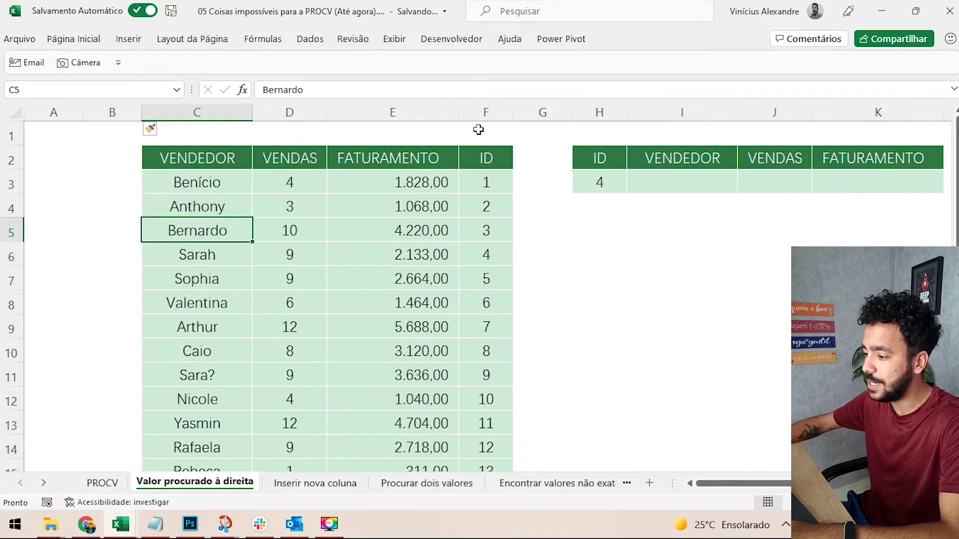
{"action": "left_click", "coordinate": [485, 113]}
{"action": "left_click_drag", "start_coordinate": [463, 142], "coordinate": [113, 172]}
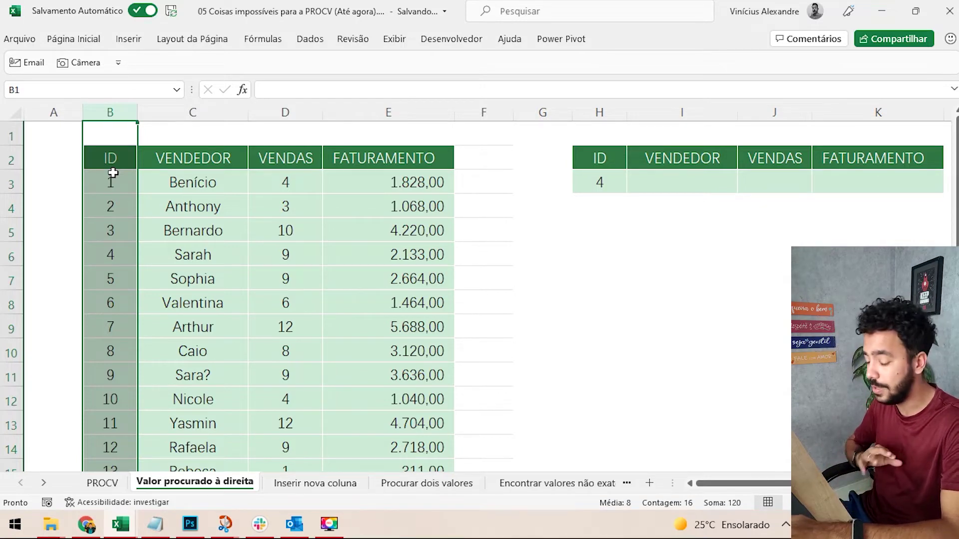
{"action": "key", "text": "ctrl+z"}
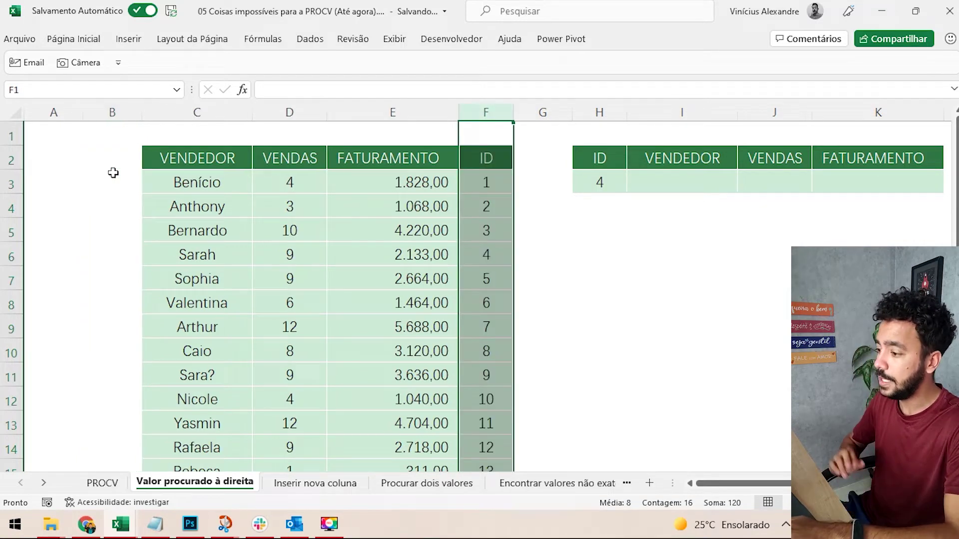
{"action": "key", "text": "ctrl+z"}
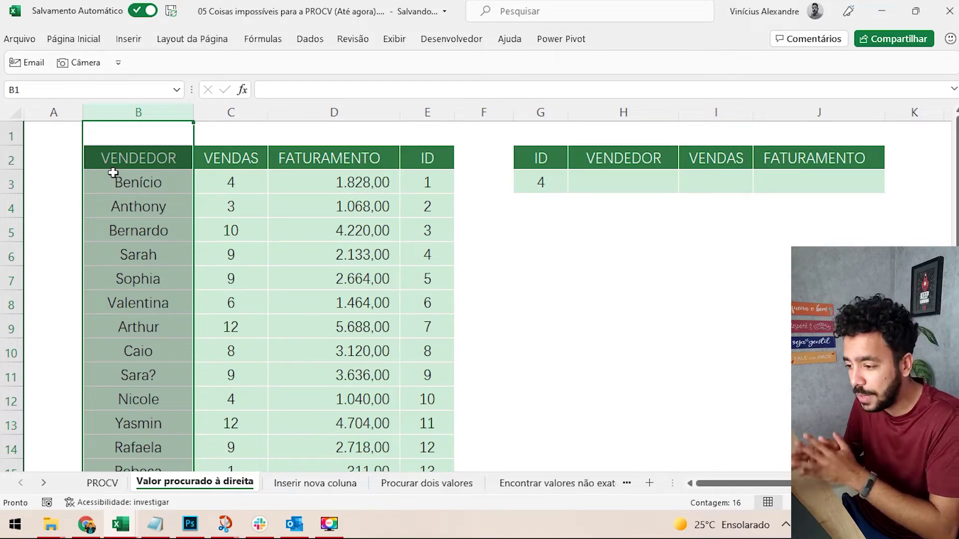
- Start an ÍNDICE formula in H3 under VENDEDOR with columns B:E as the matrix argument
{"action": "left_click", "coordinate": [590, 196]}
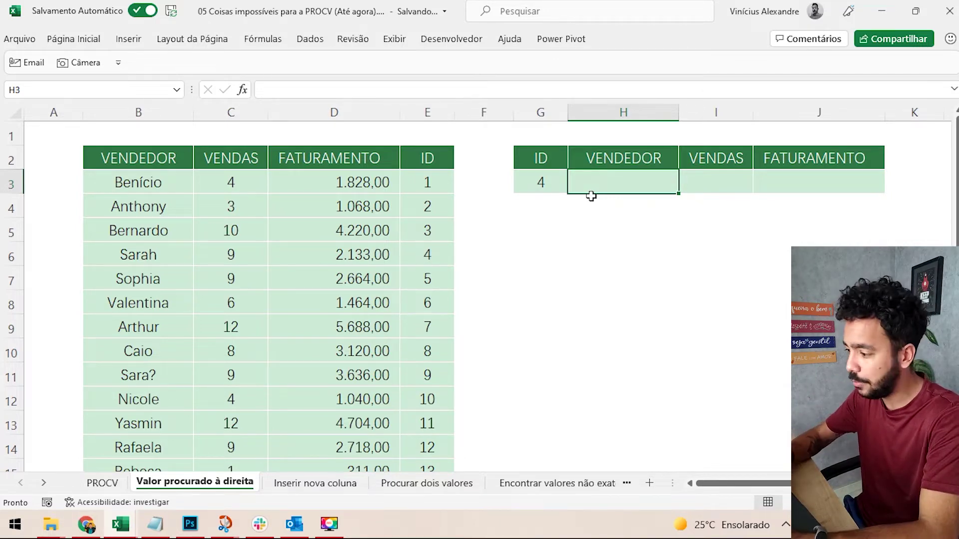
{"action": "type", "text": "="}
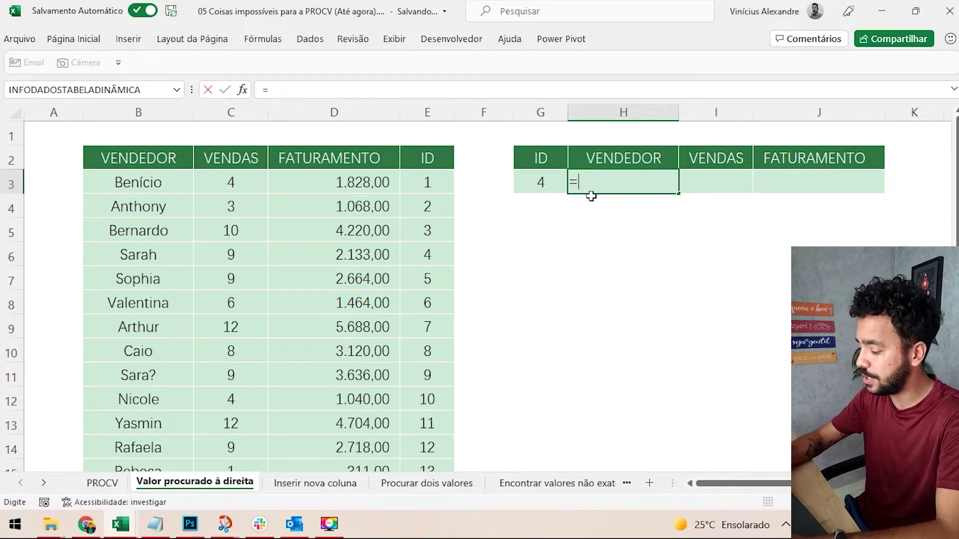
{"action": "key", "text": "Escape"}
{"action": "type", "text": "=ÍNDICE"}
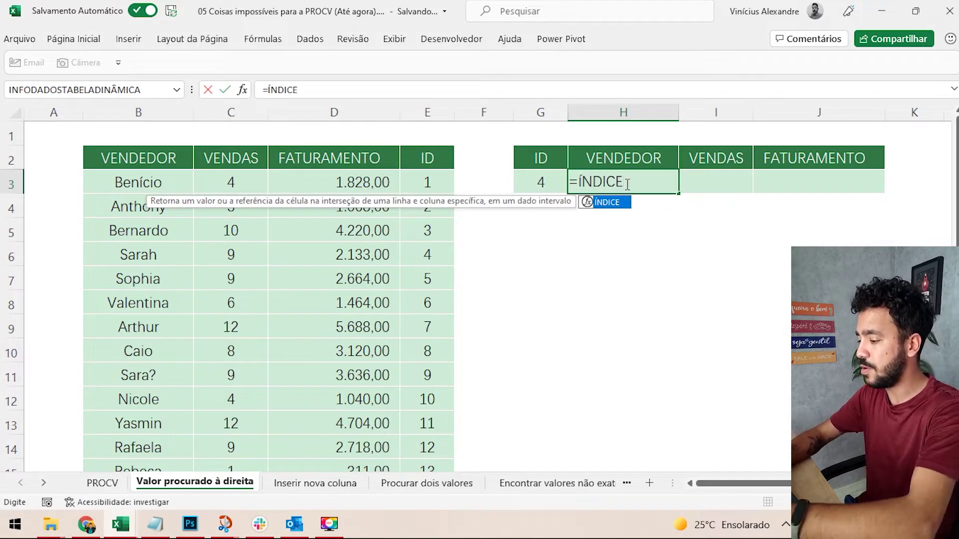
{"action": "type", "text": "("}
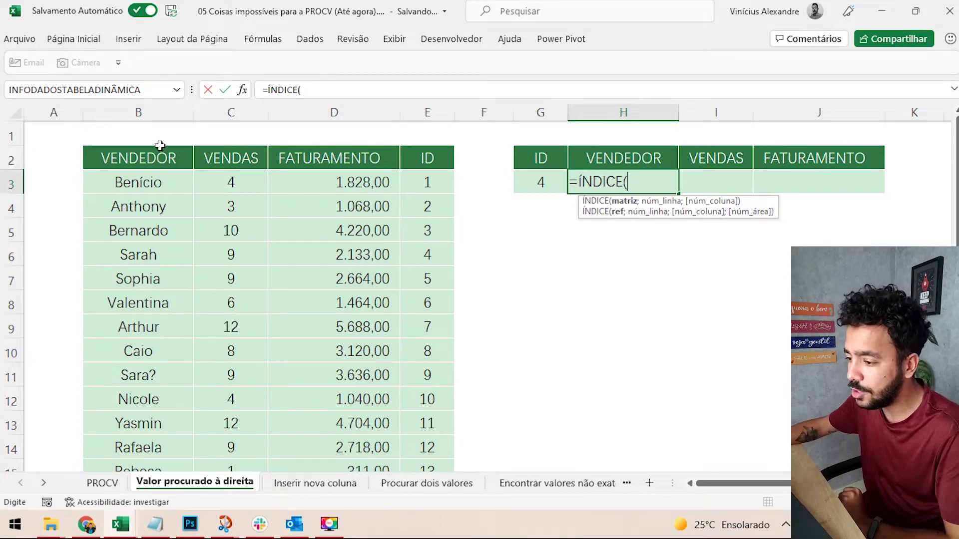
{"action": "left_click", "coordinate": [134, 112]}
{"action": "left_click_drag", "start_coordinate": [134, 112], "coordinate": [414, 109]}
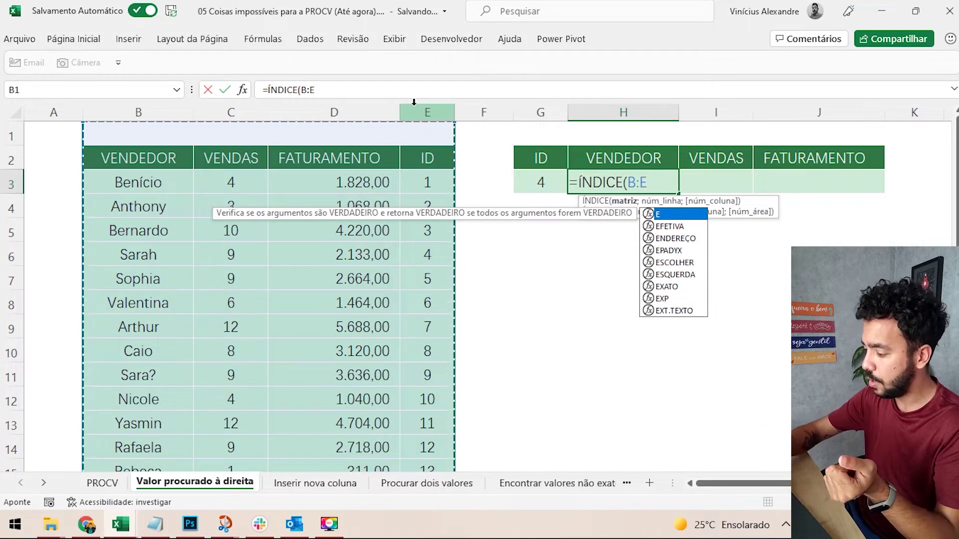
{"action": "type", "text": ";"}
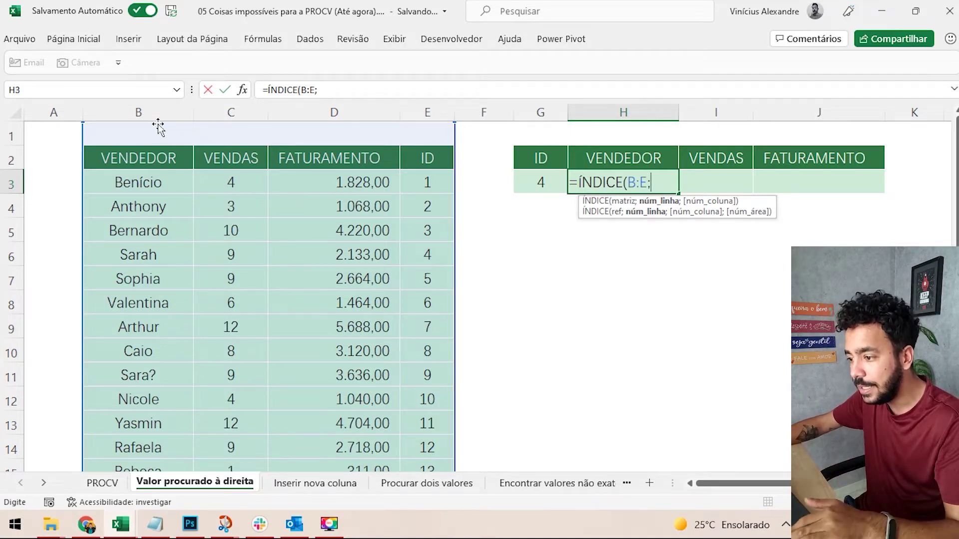
{"action": "left_click_drag", "start_coordinate": [150, 113], "coordinate": [418, 114]}
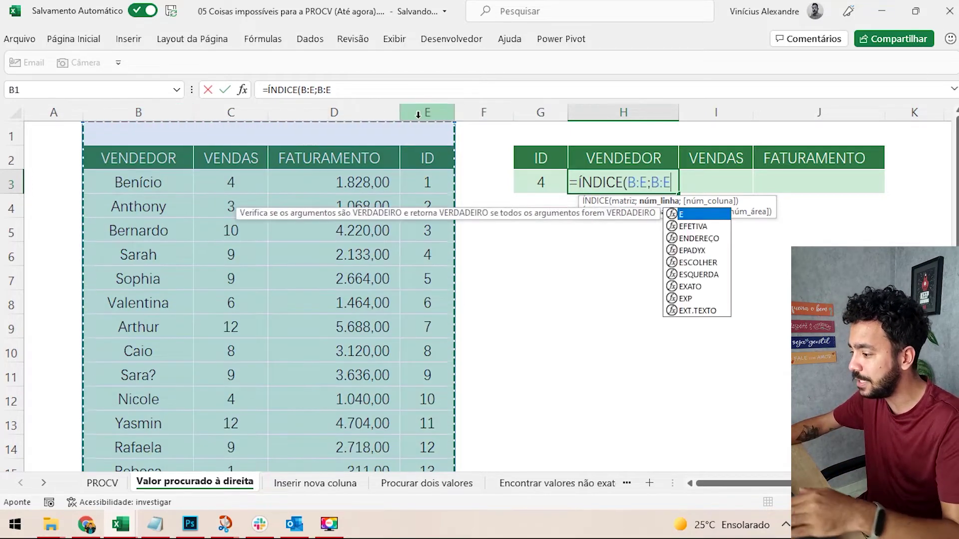
{"action": "key", "text": "BackSpace"}
{"action": "key", "text": "BackSpace"}
{"action": "key", "text": "BackSpace"}
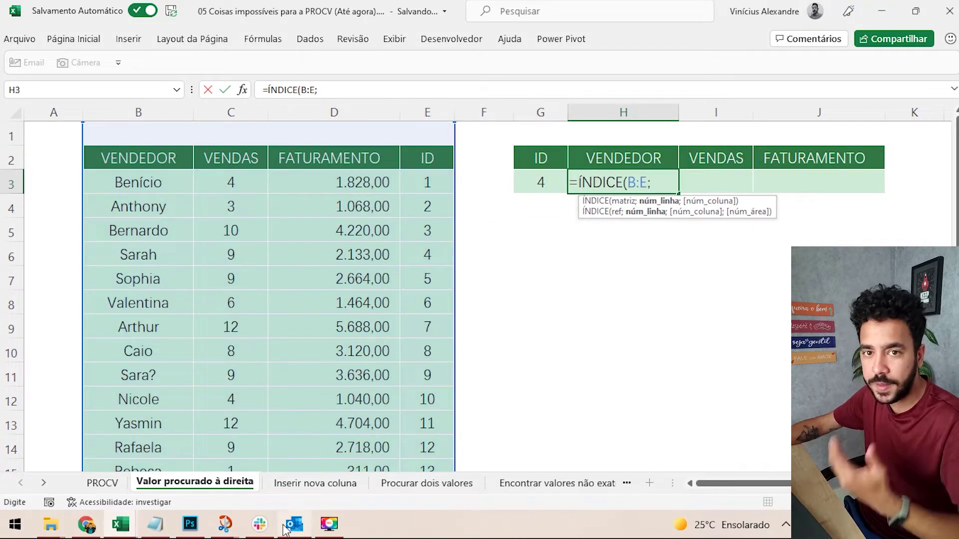
{"action": "mouse_move", "coordinate": [296, 523]}
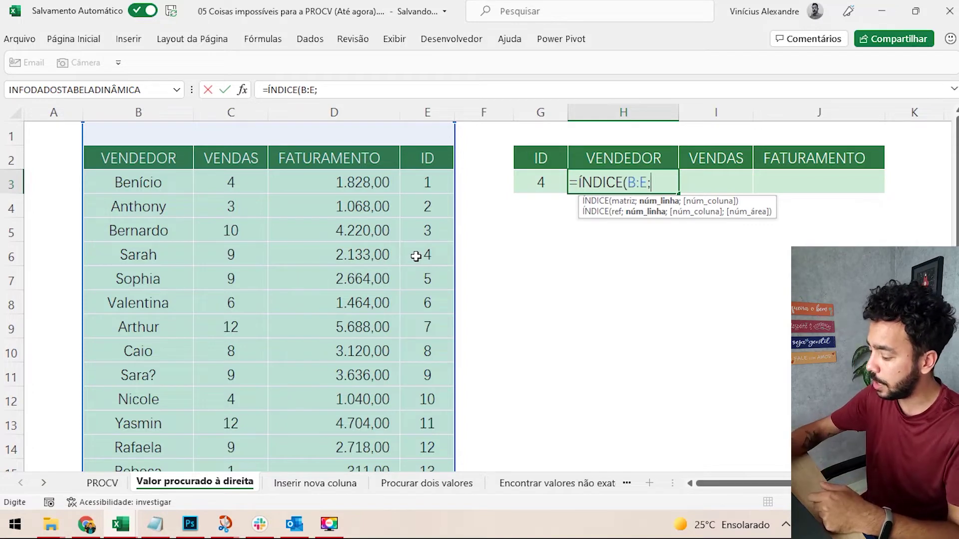
- Complete the ÍNDICE formula in H3 with row number 6 and column number 1
{"action": "type", "text": "6;"}
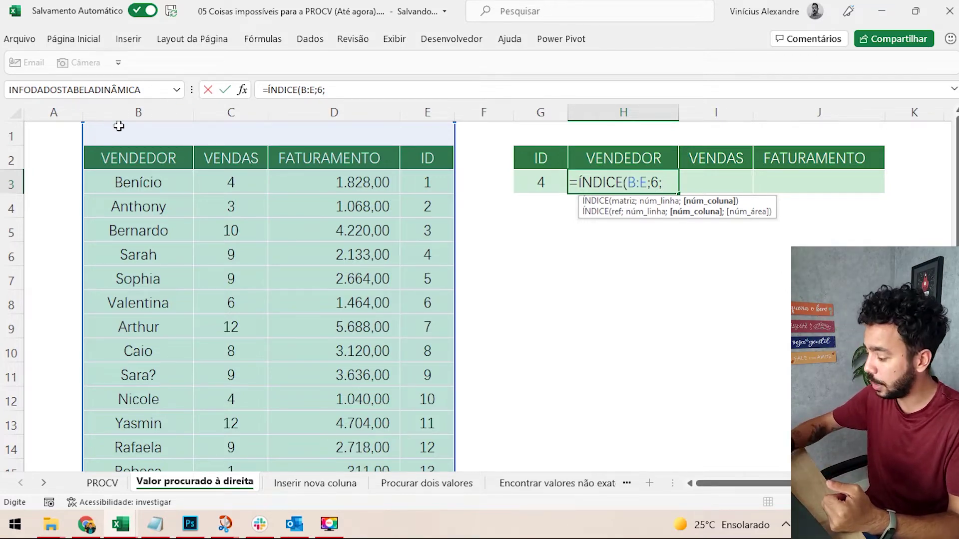
{"action": "type", "text": "1"}
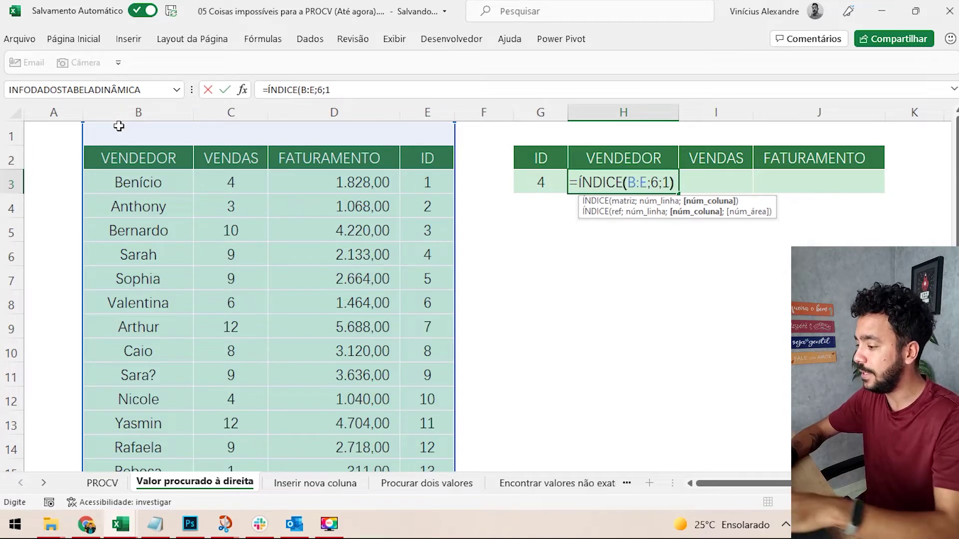
{"action": "type", "text": ")"}
{"action": "key", "text": "Return"}
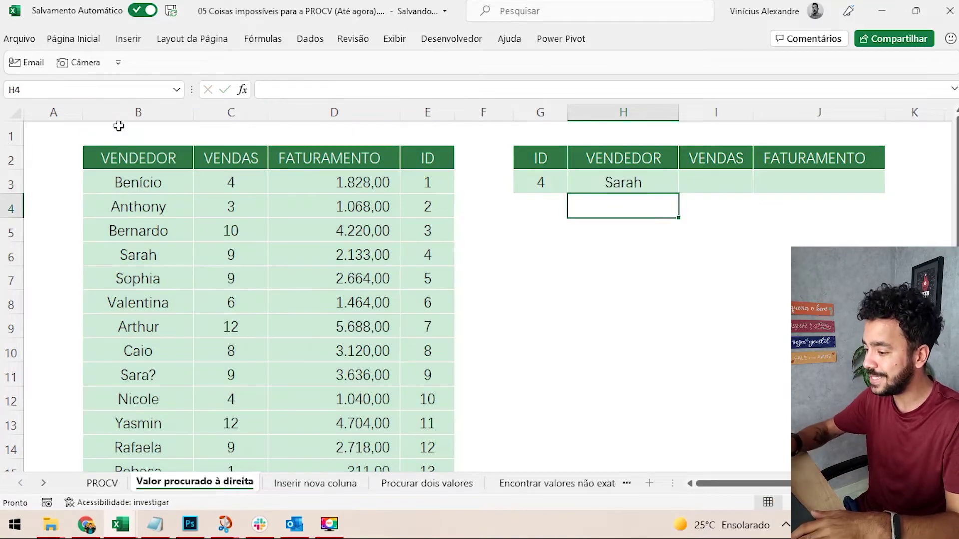
- Compare the seller returned in H3 with the table row of ID 4 and its worksheet row number
{"action": "left_click", "coordinate": [530, 189]}
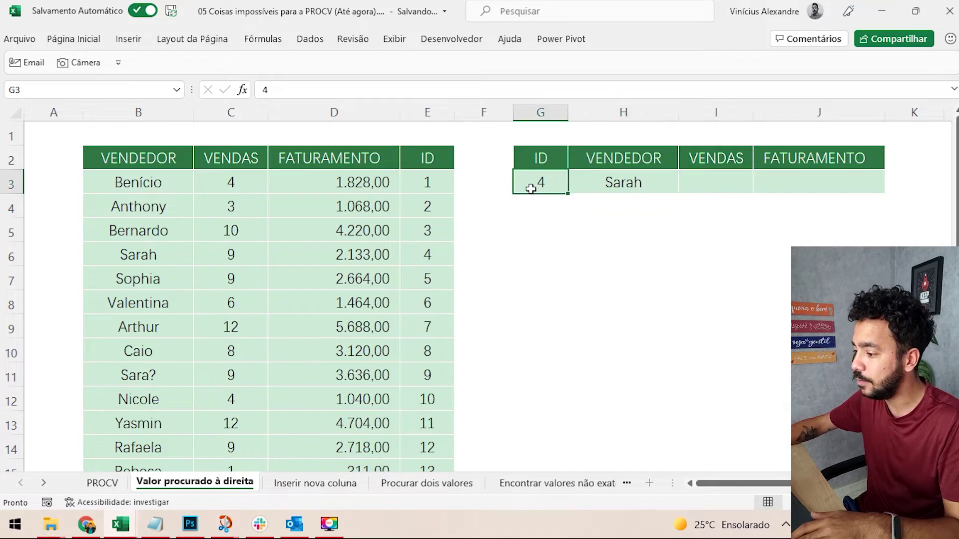
{"action": "left_click_drag", "start_coordinate": [428, 254], "coordinate": [2, 254]}
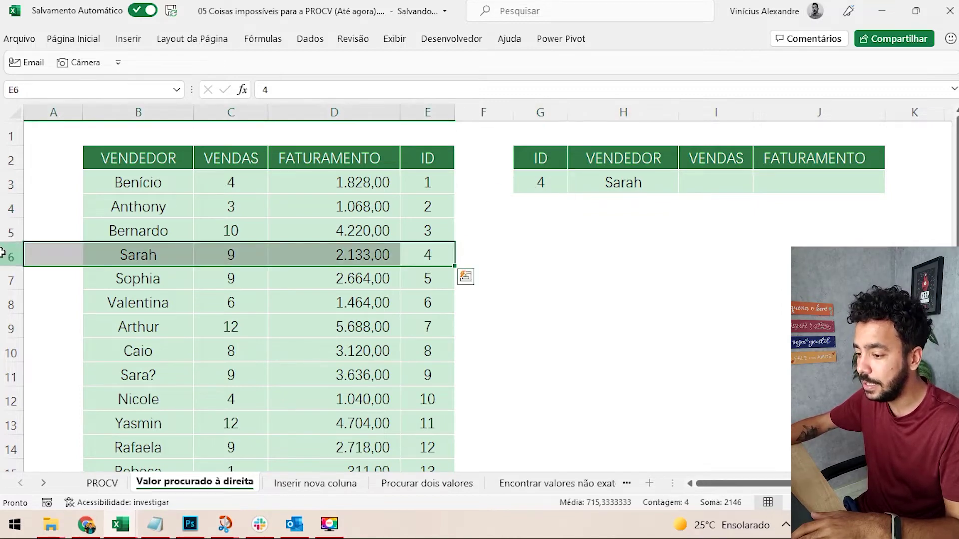
{"action": "left_click", "coordinate": [2, 254]}
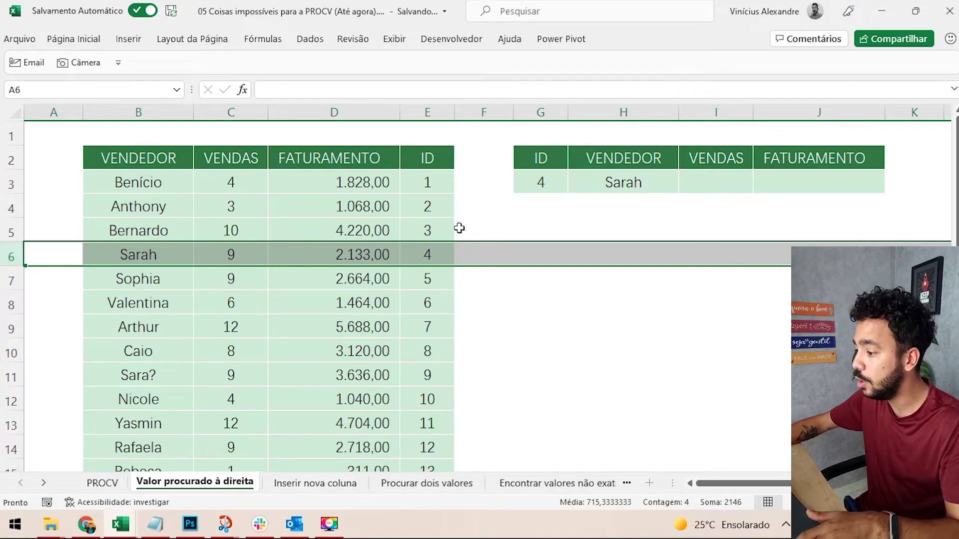
{"action": "left_click", "coordinate": [433, 252], "text": "ctrl"}
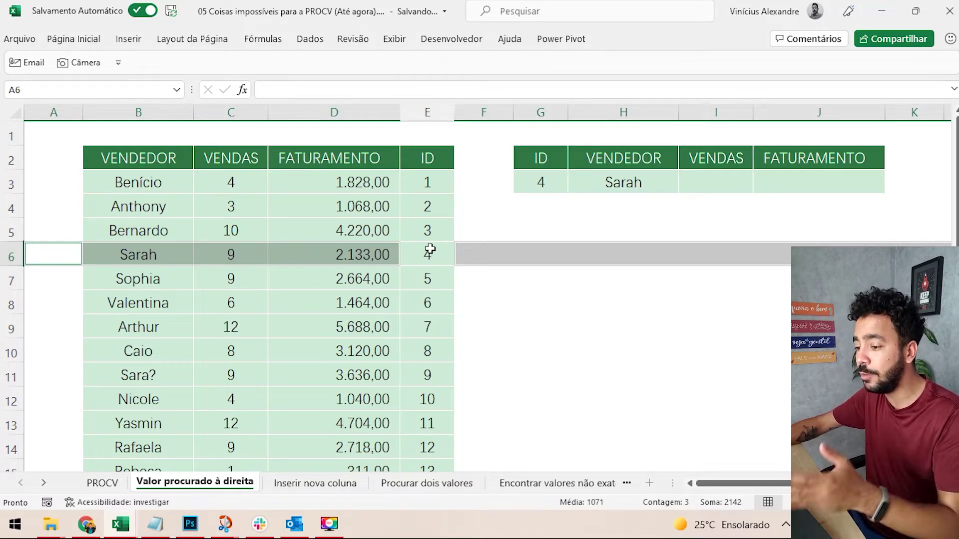
{"action": "left_click", "coordinate": [143, 255], "text": "ctrl"}
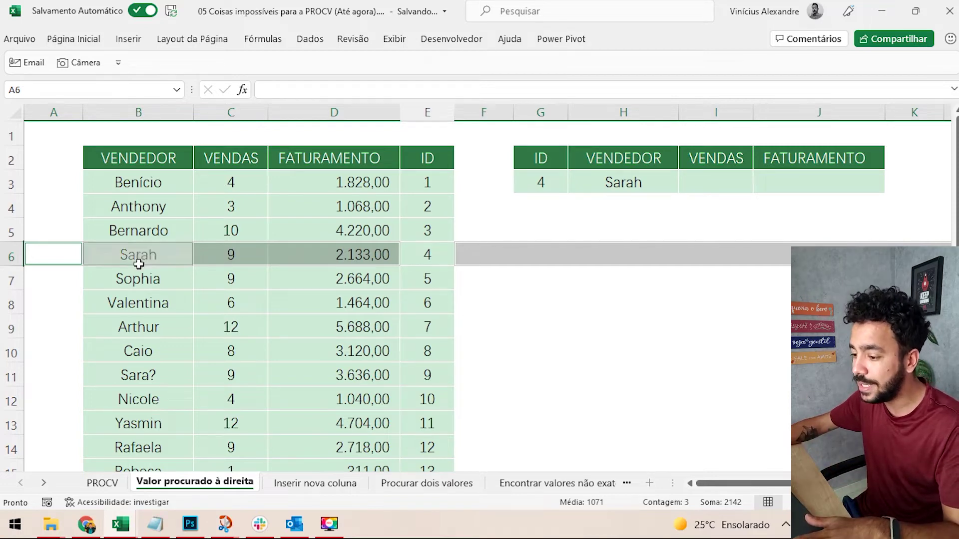
- Review the matrix, row and column arguments of the ÍNDICE formula in H3 without changing them
{"action": "left_click", "coordinate": [638, 186]}
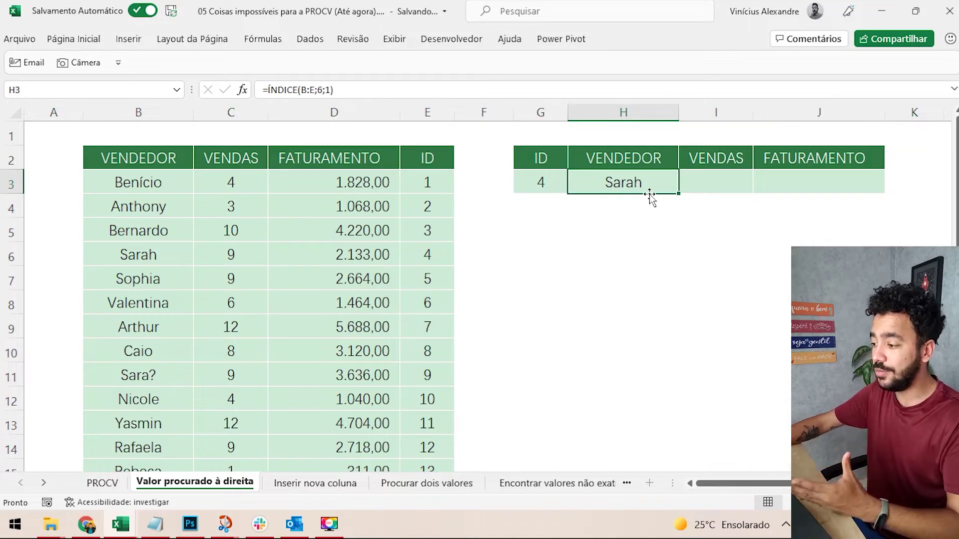
{"action": "double_click", "coordinate": [644, 184]}
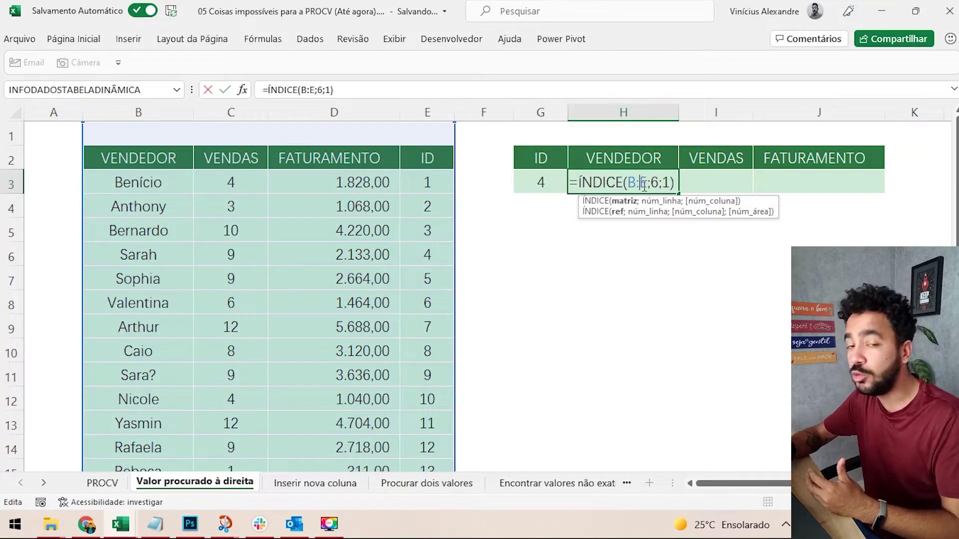
{"action": "key", "text": "ctrl+Return"}
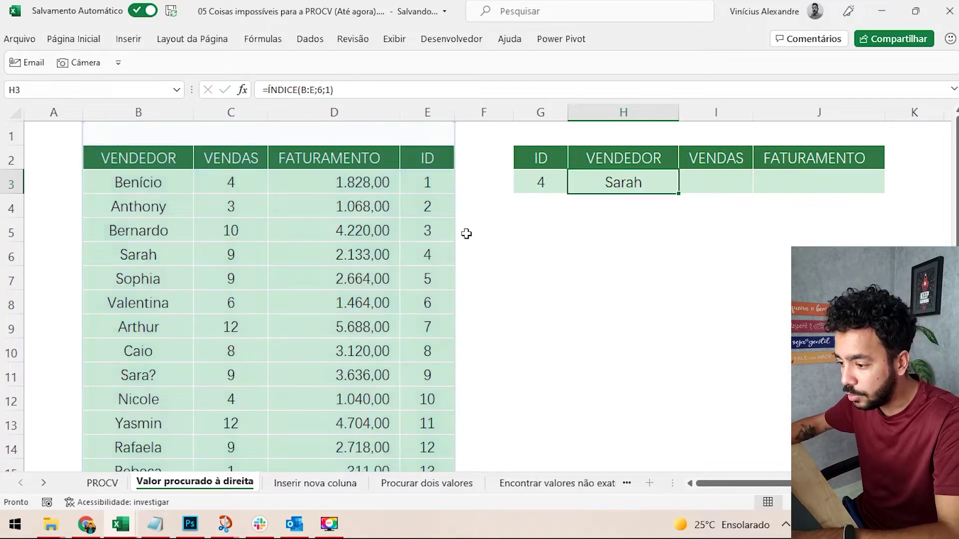
- Set the lookup ID in G3 to 1 and check whether the seller in H3 responds
{"action": "left_click", "coordinate": [549, 183]}
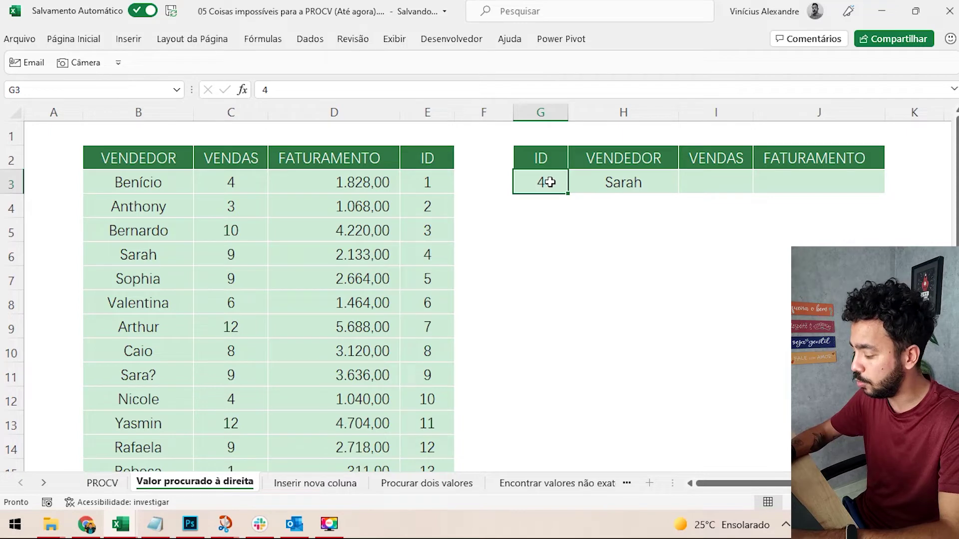
{"action": "type", "text": "1"}
{"action": "key", "text": "ctrl+Return"}
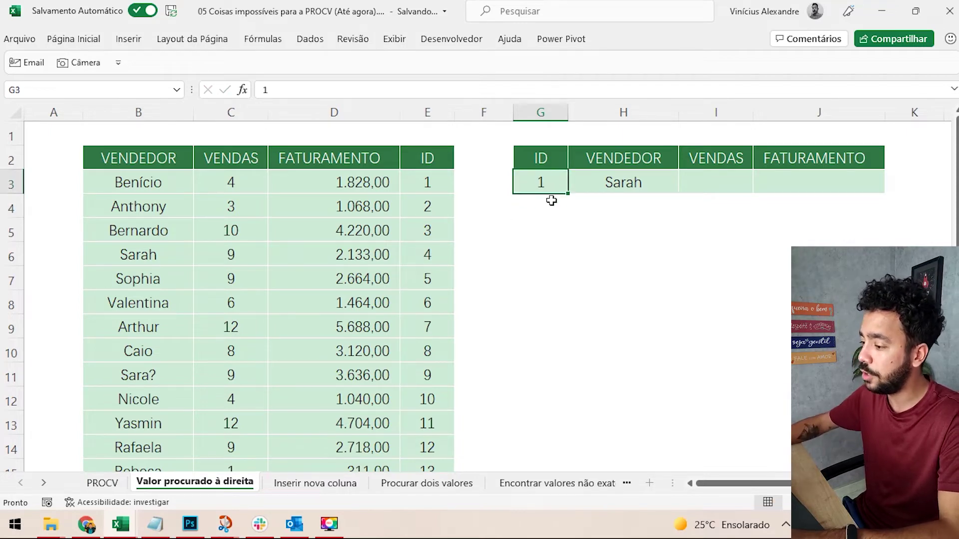
- Set the row number of the ÍNDICE formula in H3 to 3
{"action": "double_click", "coordinate": [603, 186]}
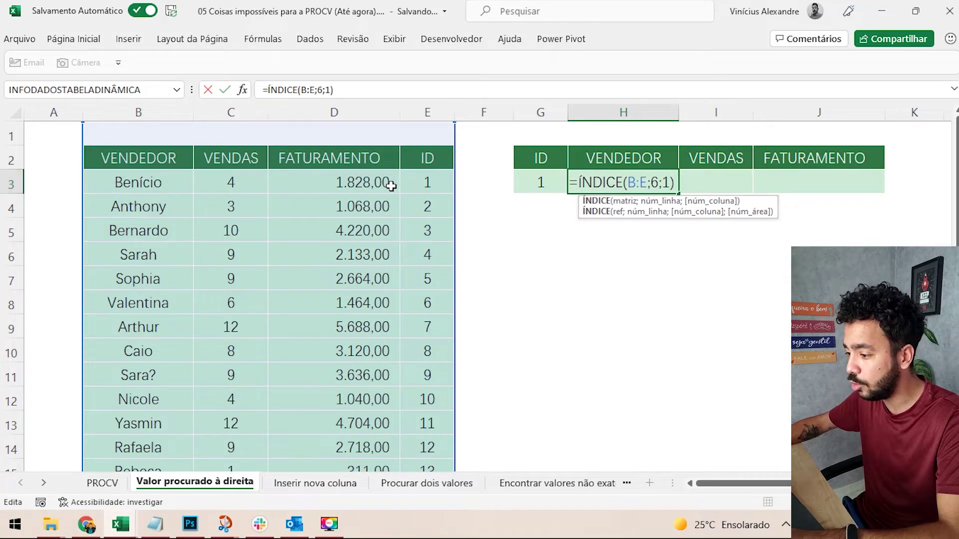
{"action": "double_click", "coordinate": [655, 182]}
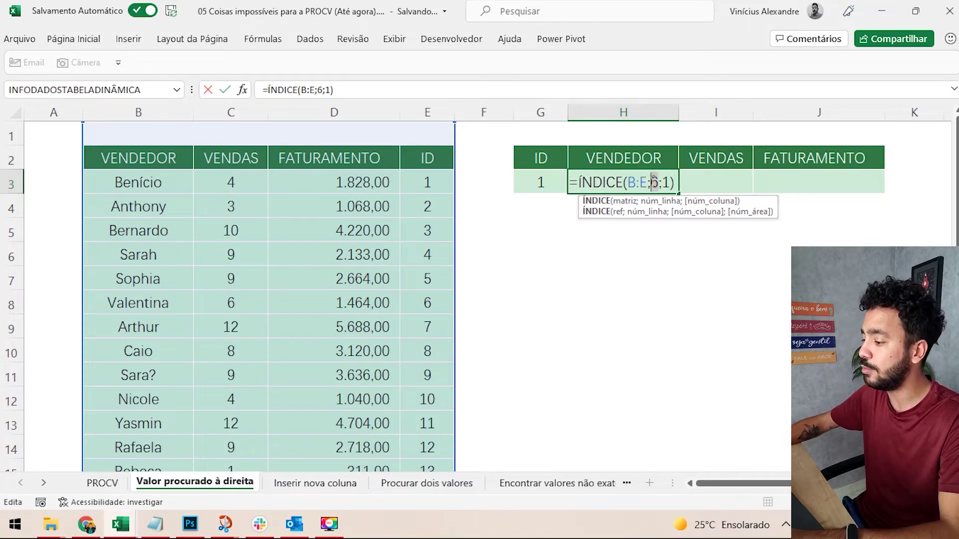
{"action": "type", "text": "3"}
{"action": "key", "text": "Return"}
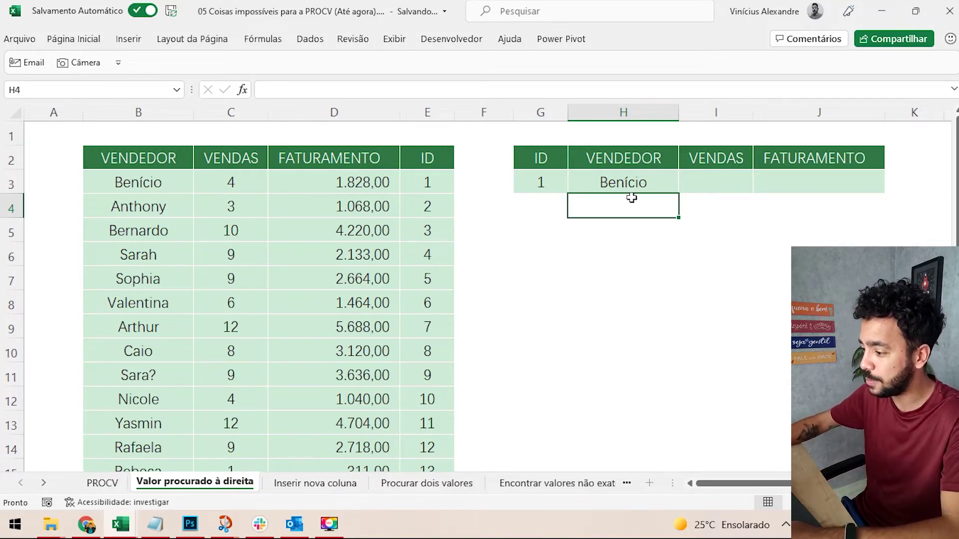
- Enter a CORRESP formula in H4 that finds G3 in column E with exact match: =CORRESP(G3;E:E;0)
{"action": "type", "text": "="}
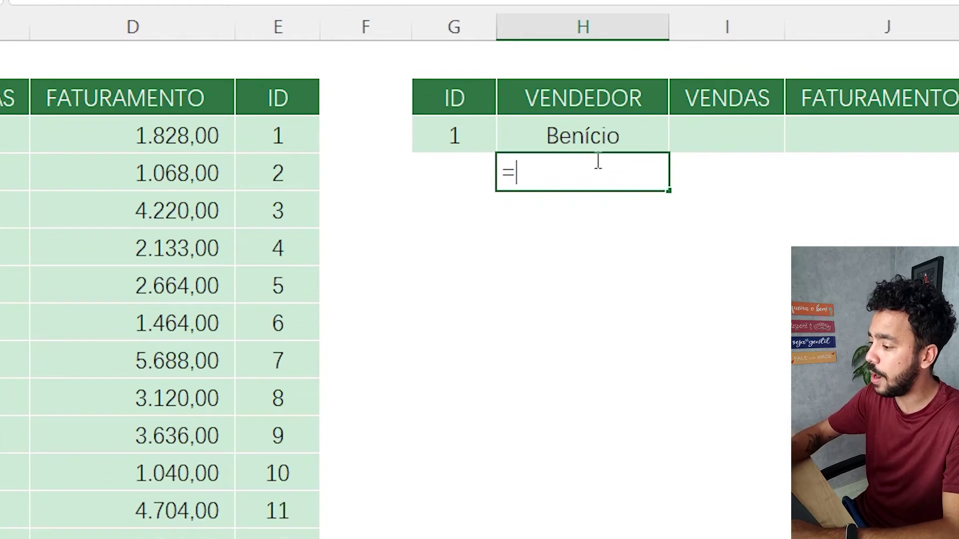
{"action": "type", "text": "CORRESP("}
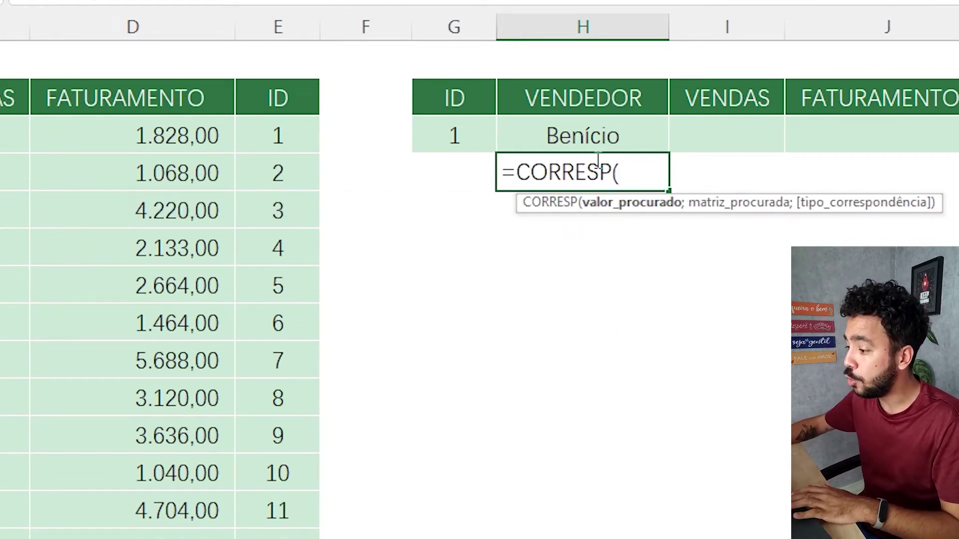
{"action": "left_click", "coordinate": [454, 136]}
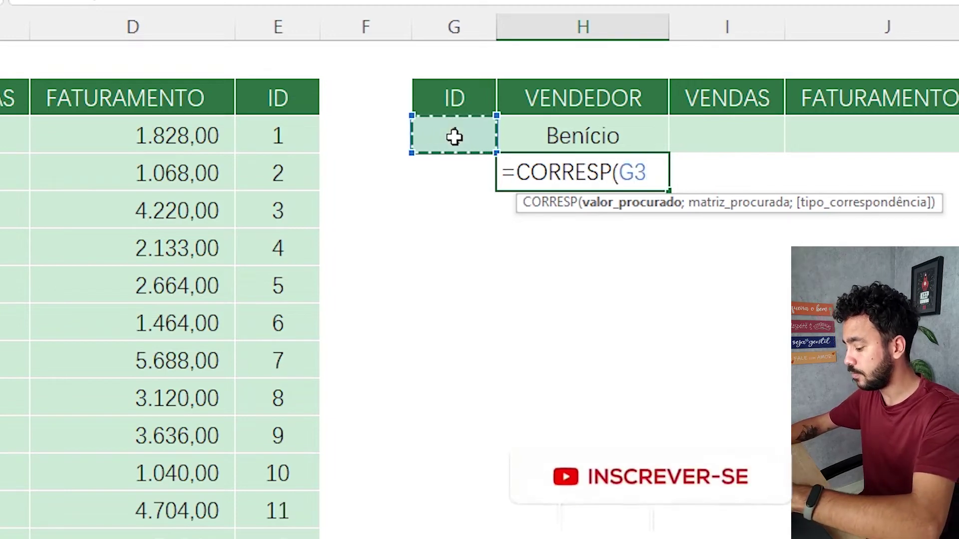
{"action": "type", "text": ";"}
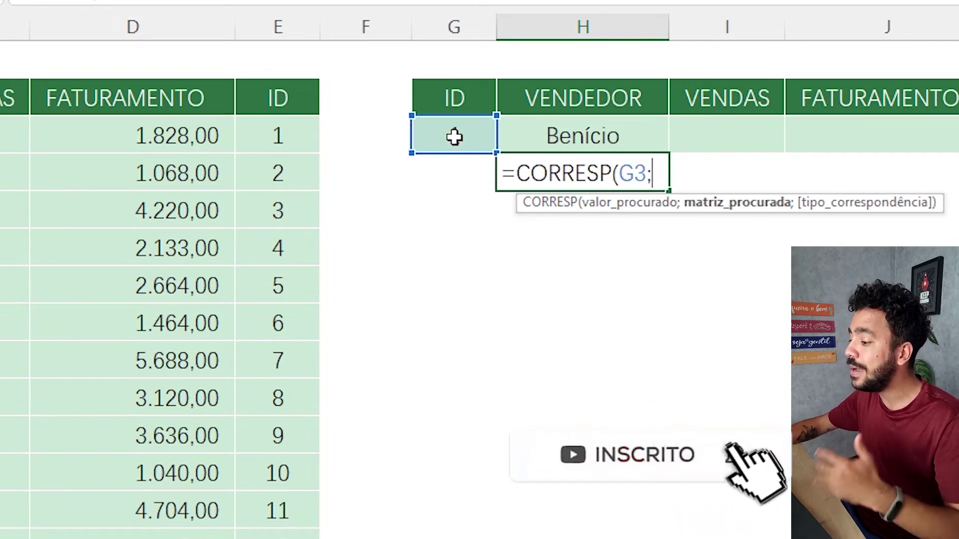
{"action": "left_click", "coordinate": [297, 28]}
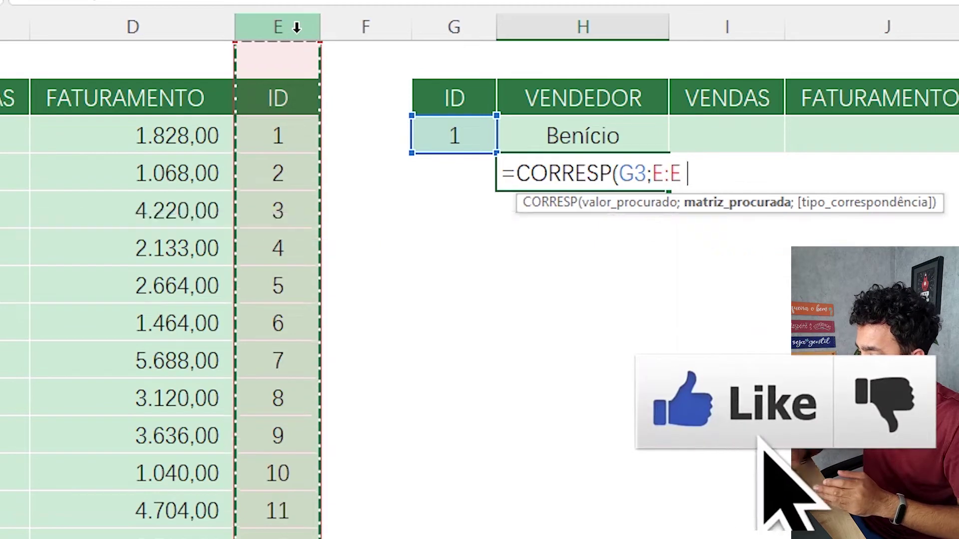
{"action": "type", "text": ";"}
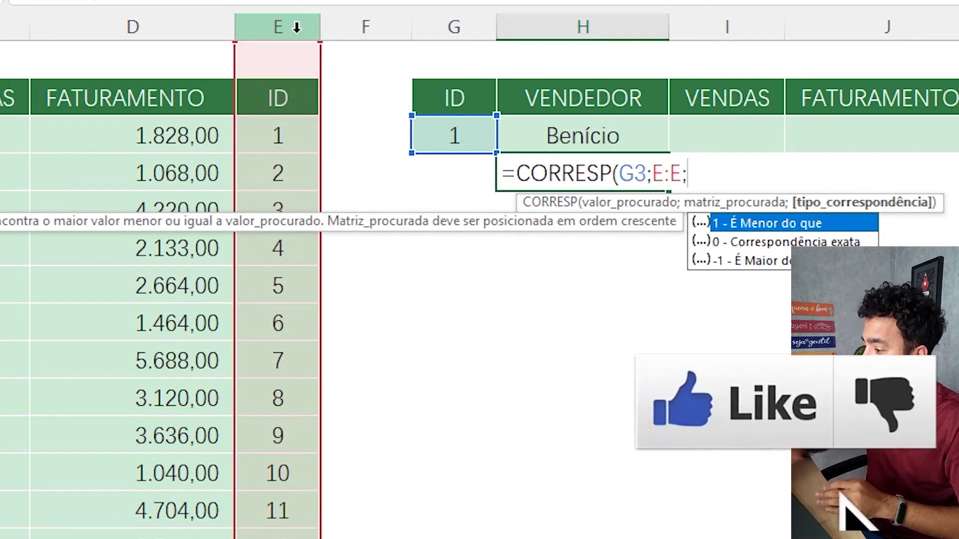
{"action": "double_click", "coordinate": [744, 242]}
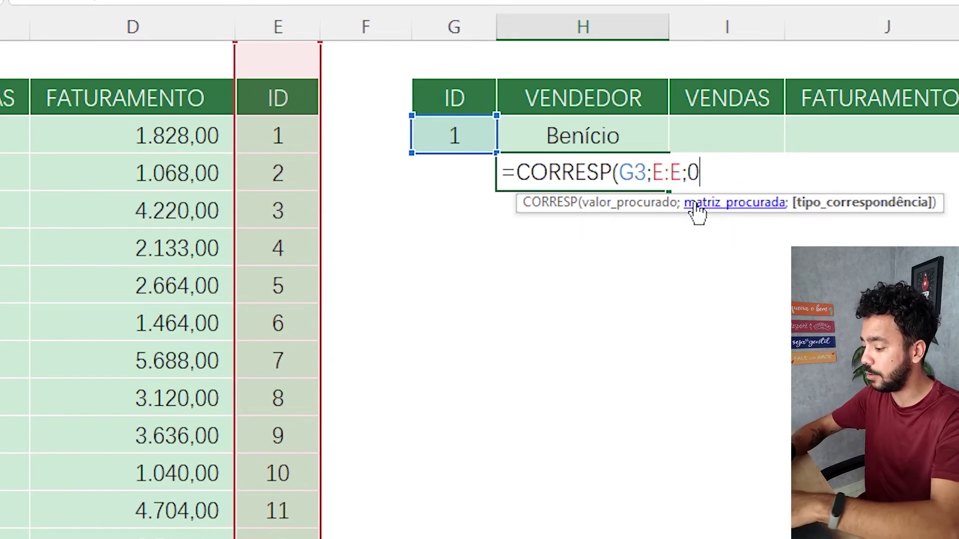
{"action": "type", "text": ")"}
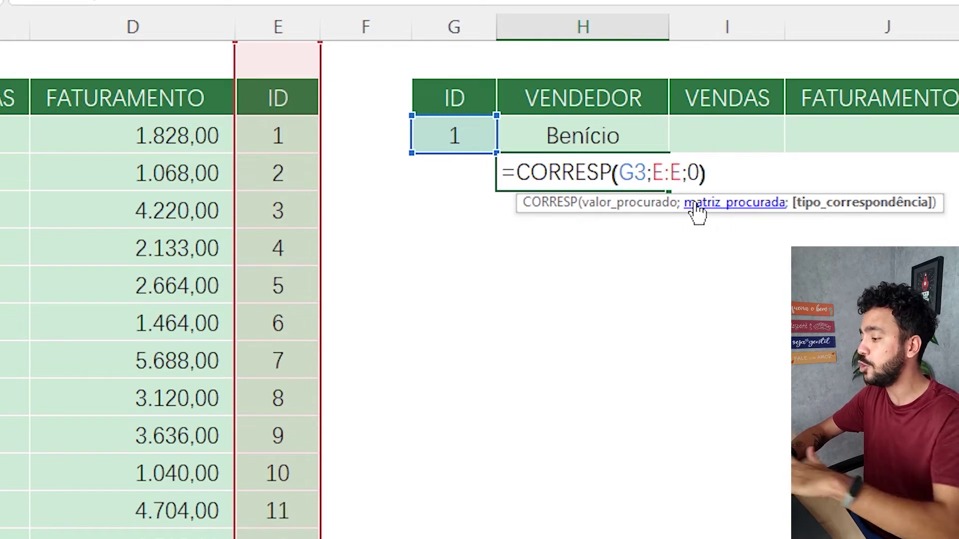
{"action": "key", "text": "Return"}
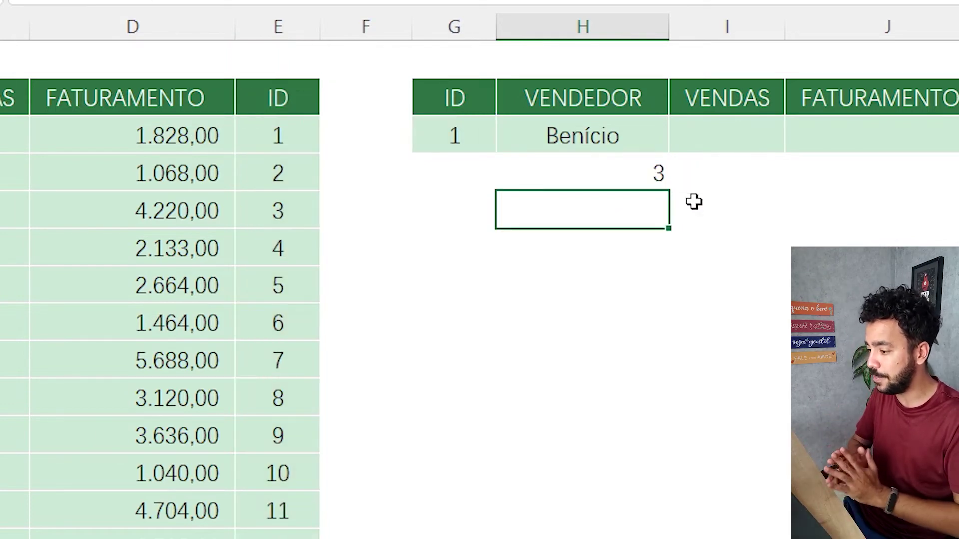
- Count down column E from row 1 to ID 1 to check the position returned in H4
{"action": "left_click", "coordinate": [275, 136]}
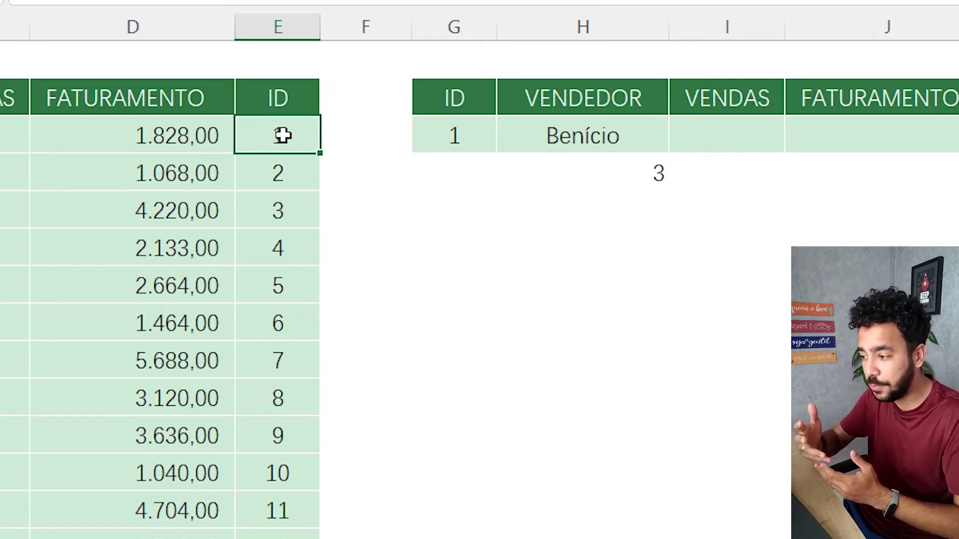
{"action": "left_click", "coordinate": [278, 64]}
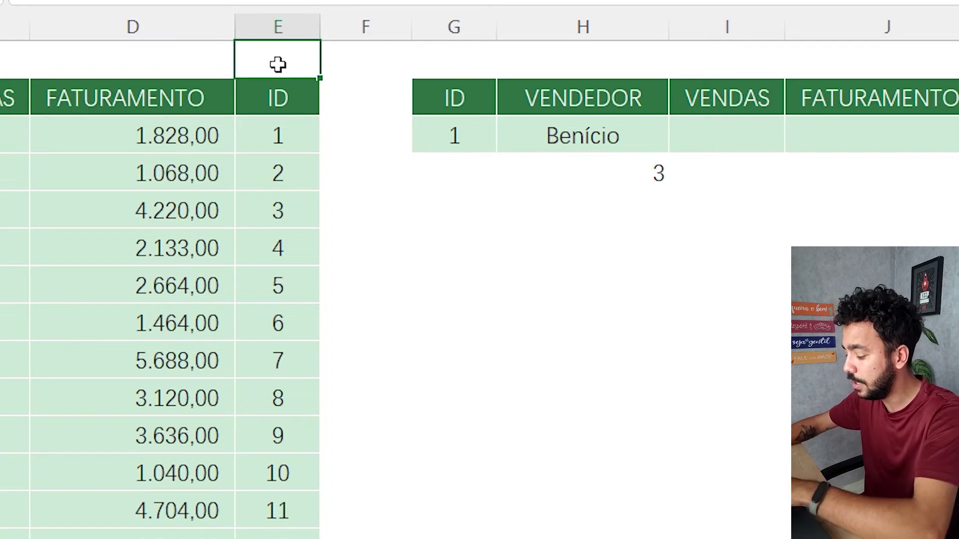
{"action": "key", "text": "Down"}
{"action": "key", "text": "Down"}
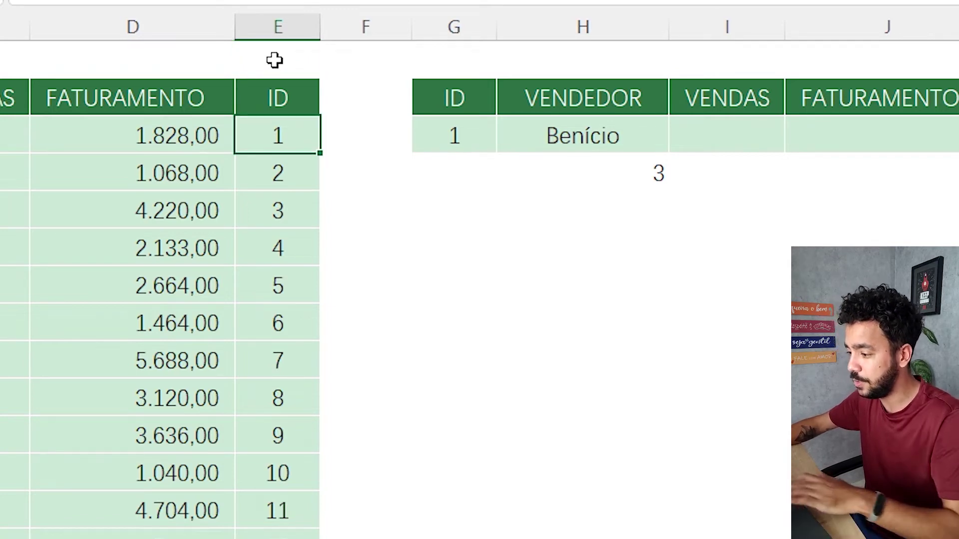
- Set the lookup ID in G3 to 4 and compare the CORRESP result in H4 with that ID's worksheet row
{"action": "left_click", "coordinate": [442, 127]}
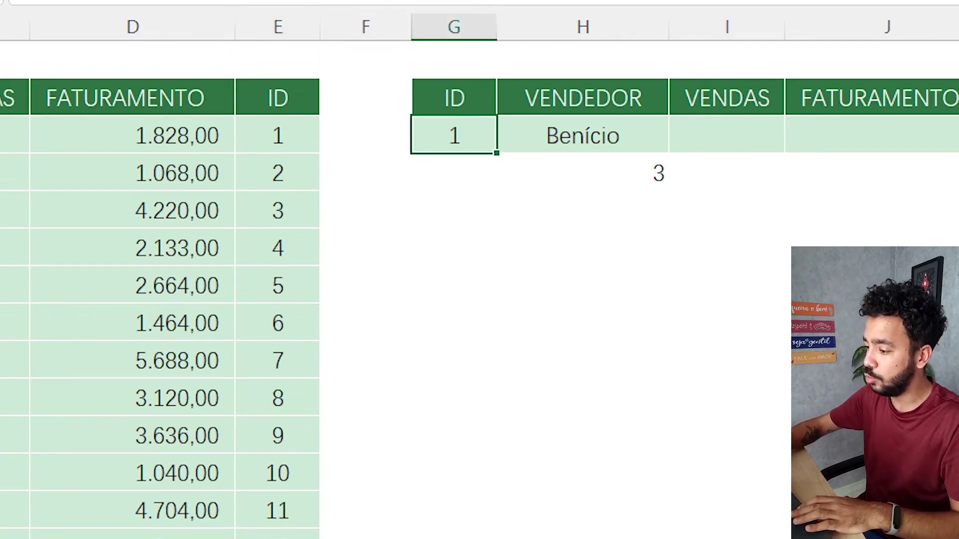
{"action": "type", "text": "4"}
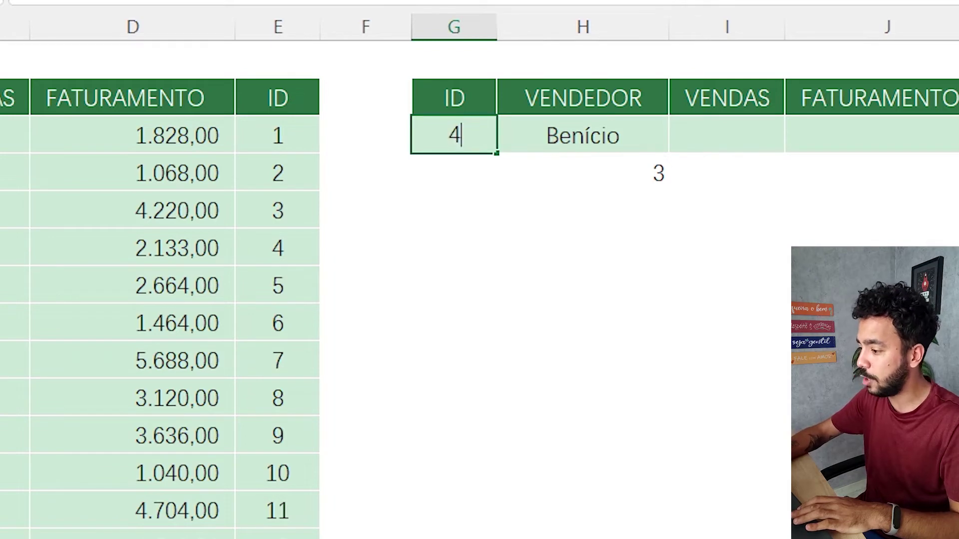
{"action": "key", "text": "Return"}
{"action": "left_click", "coordinate": [649, 181]}
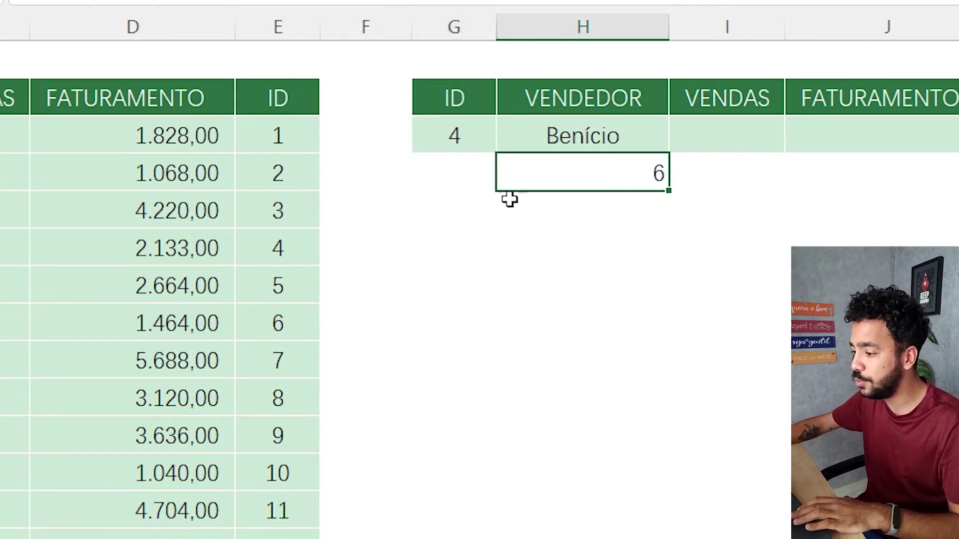
{"action": "left_click", "coordinate": [270, 330]}
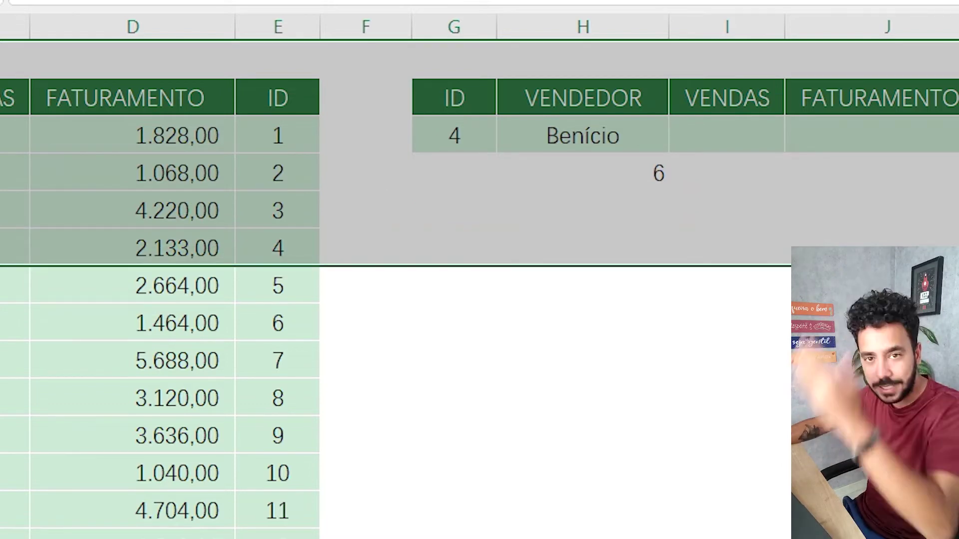
{"action": "left_click", "coordinate": [650, 173]}
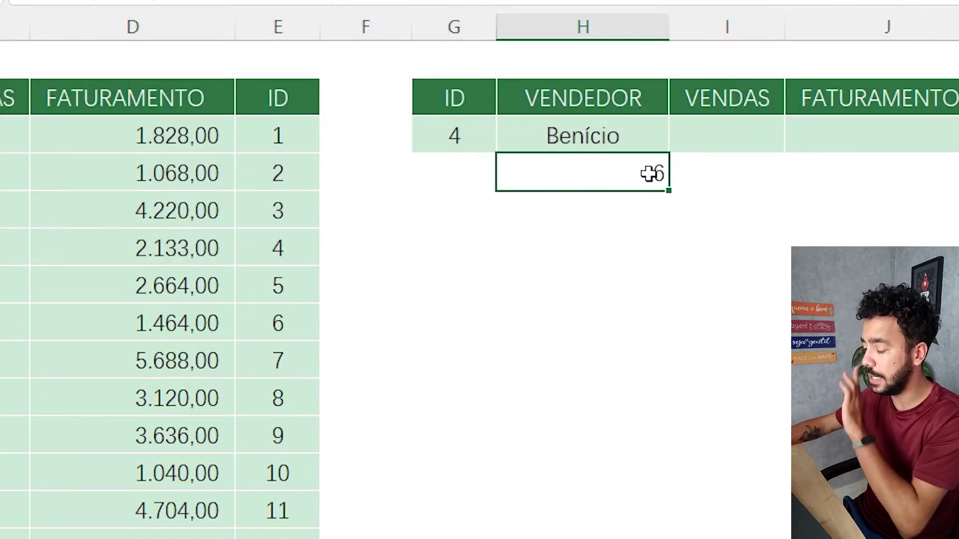
- Review the CORRESP formula in H4 and the row number argument of the ÍNDICE formula in H3
{"action": "double_click", "coordinate": [619, 178]}
{"action": "key", "text": "Escape"}
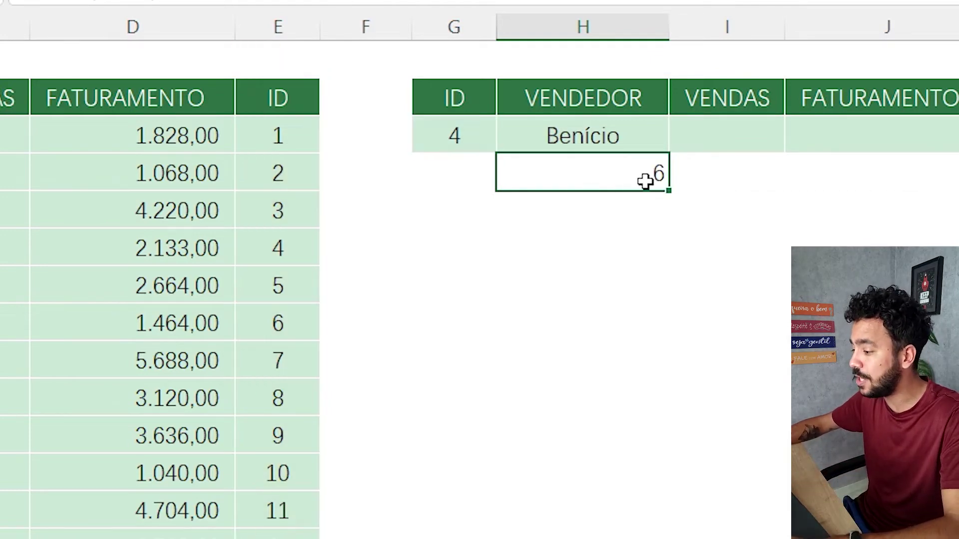
{"action": "double_click", "coordinate": [557, 138]}
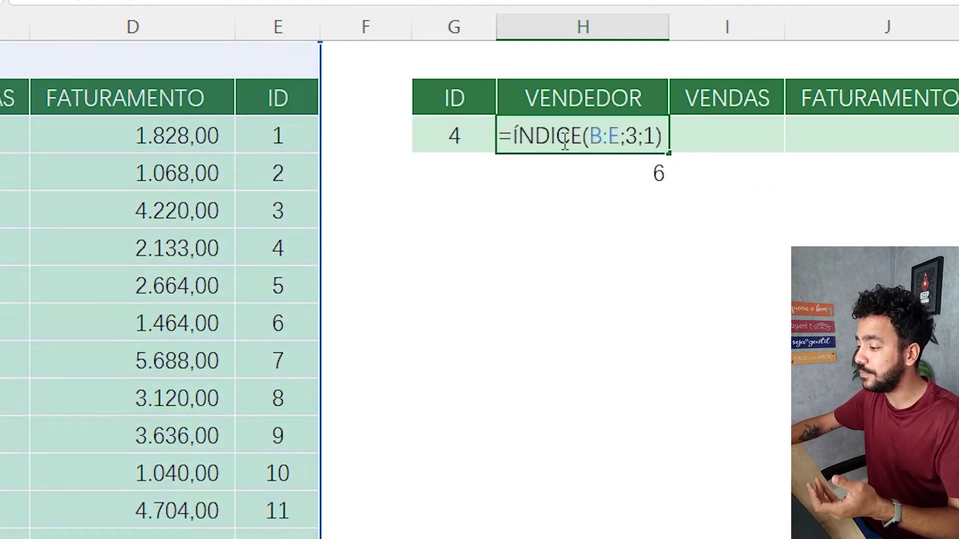
{"action": "double_click", "coordinate": [631, 135]}
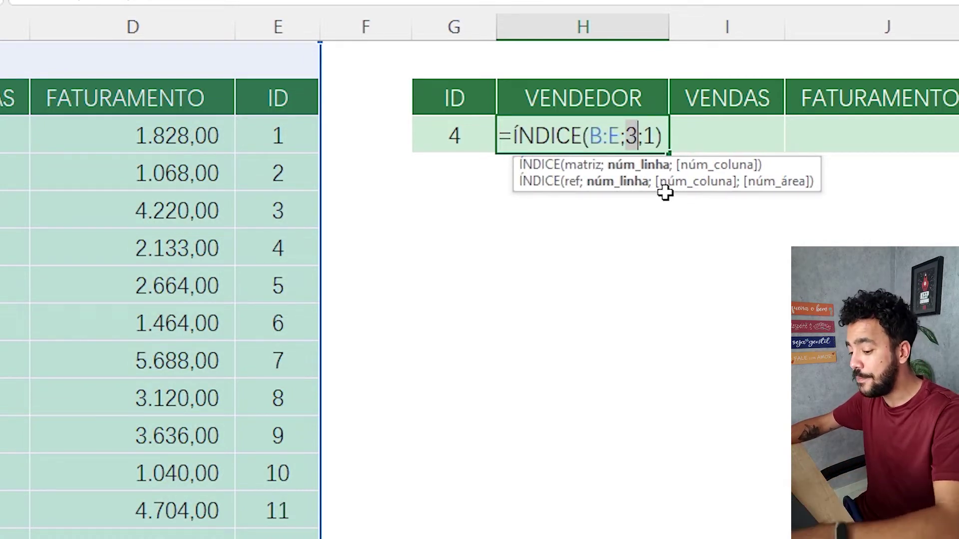
{"action": "key", "text": "Escape"}
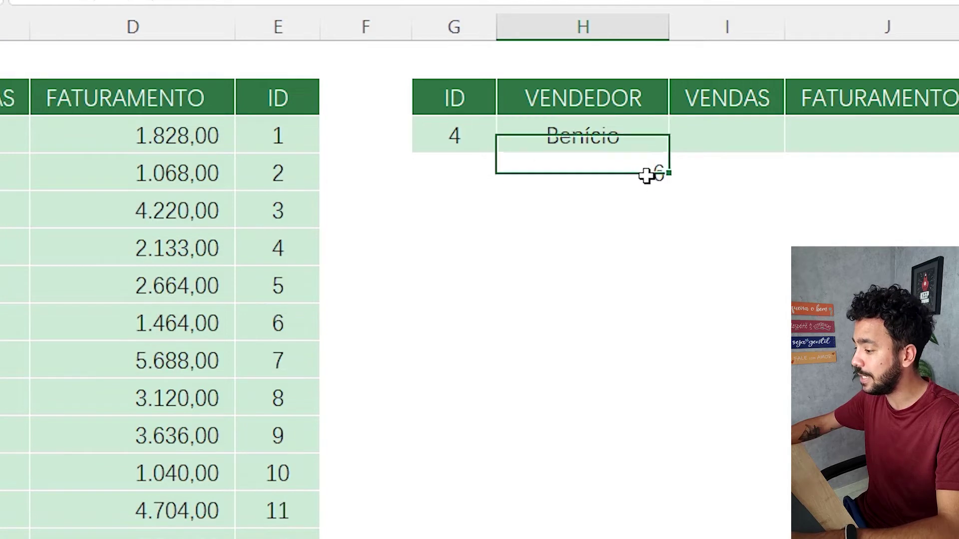
- Replace the row number in H3's ÍNDICE formula with CORRESP(G3;E:E;0) copied from H4, and clear the helper formula in H4
{"action": "double_click", "coordinate": [648, 176]}
{"action": "left_click_drag", "start_coordinate": [725, 175], "coordinate": [505, 172]}
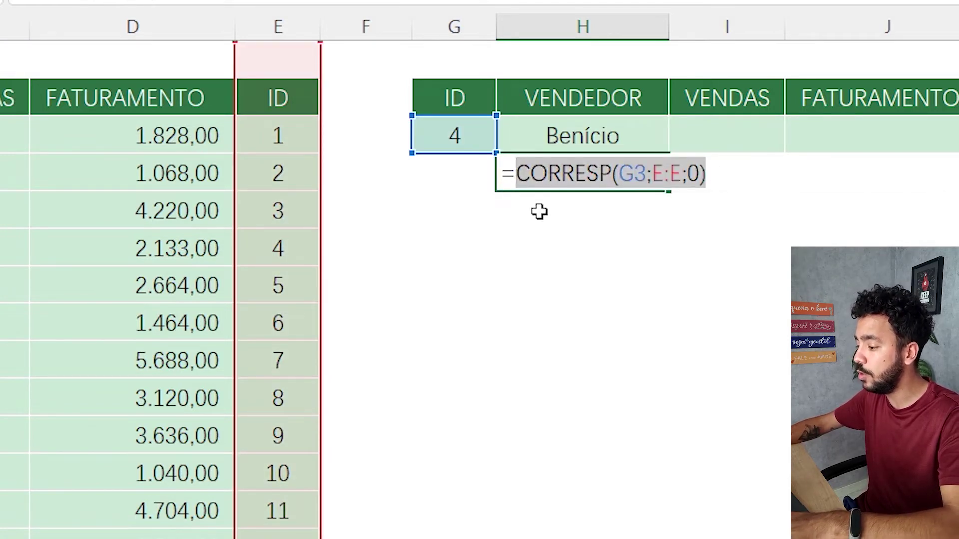
{"action": "key", "text": "ctrl+Return"}
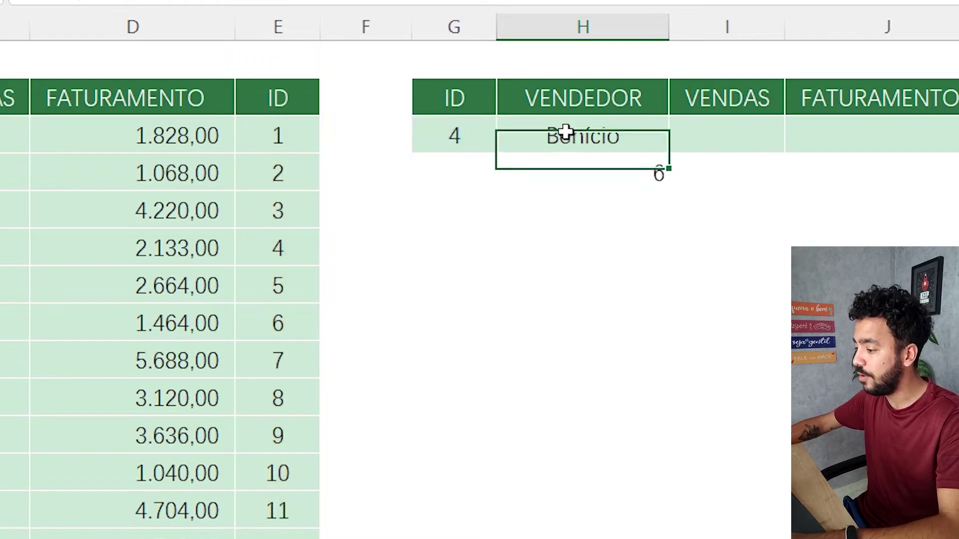
{"action": "double_click", "coordinate": [566, 131]}
{"action": "double_click", "coordinate": [631, 136]}
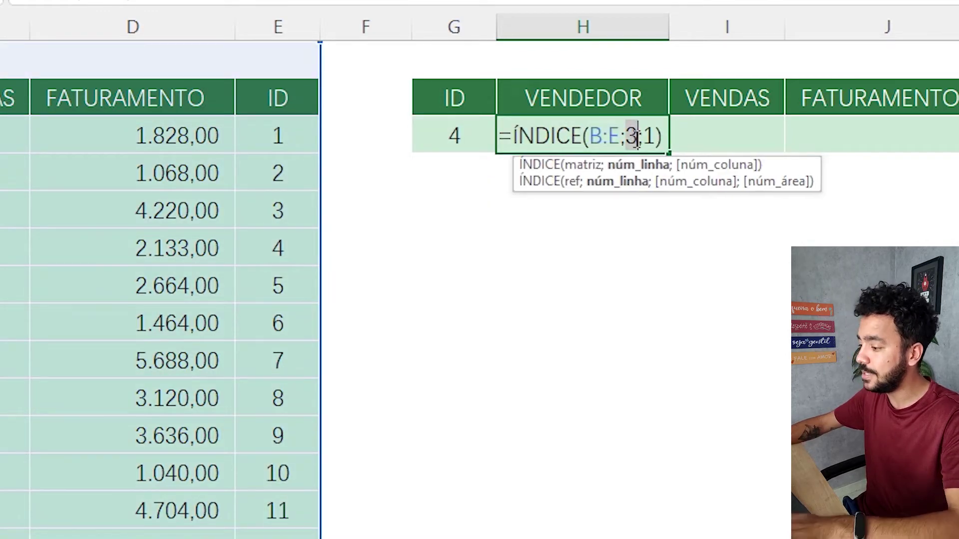
{"action": "key", "text": "BackSpace"}
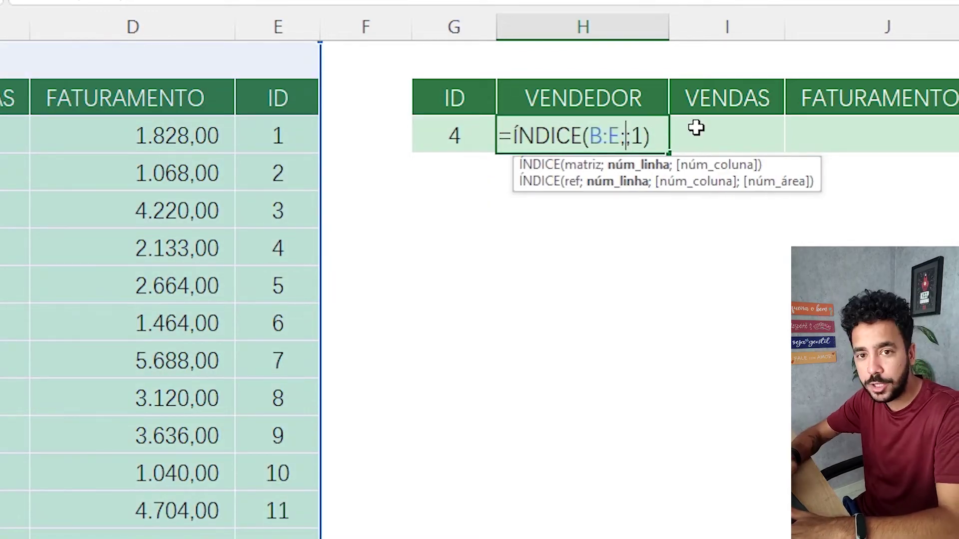
{"action": "type", "text": "CORRESP(G3;E:E;0)"}
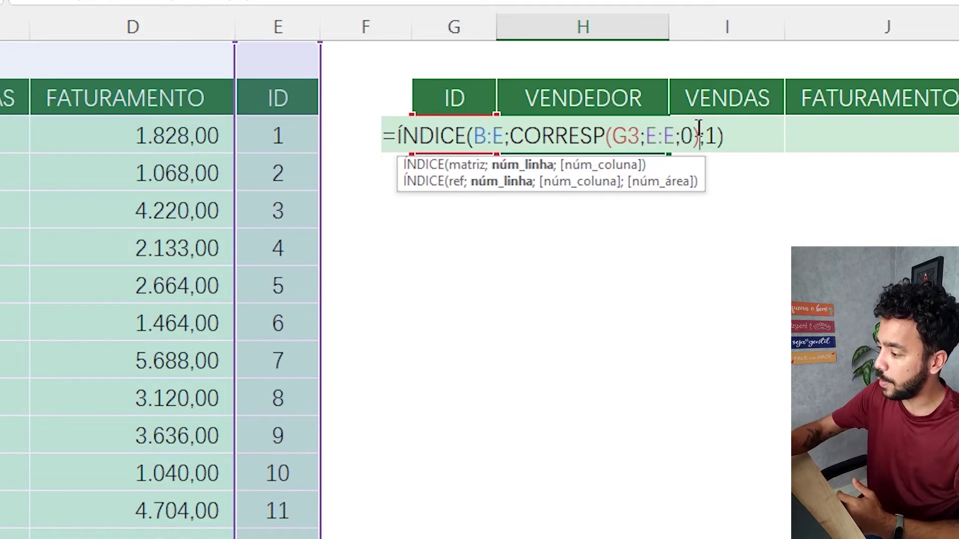
{"action": "key", "text": "Return"}
{"action": "key", "text": "Delete"}
- Test the seller lookup in H3 by setting the ID in G3 to 1, 2 and 3 in turn
{"action": "left_click", "coordinate": [464, 136]}
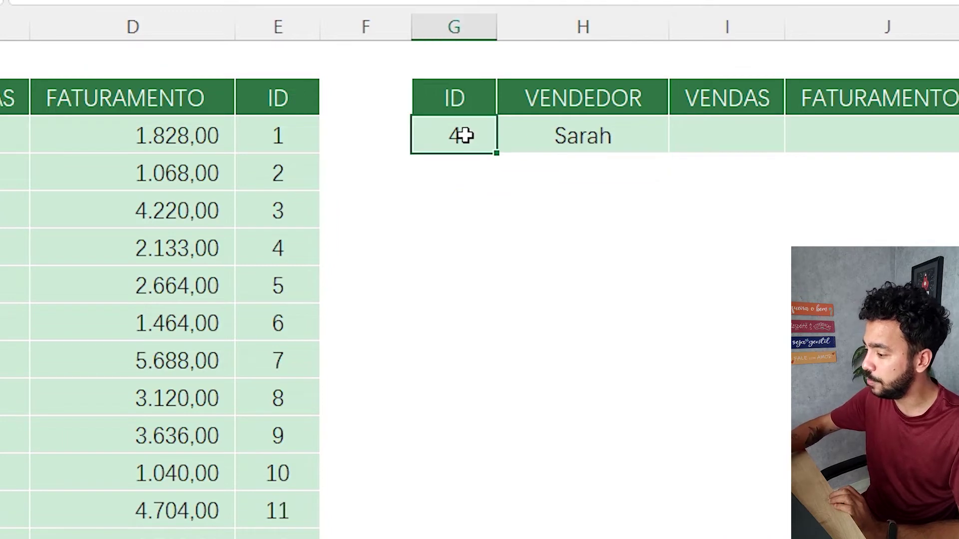
{"action": "type", "text": "1"}
{"action": "key", "text": "Return"}
{"action": "left_click", "coordinate": [464, 136]}
{"action": "type", "text": "2"}
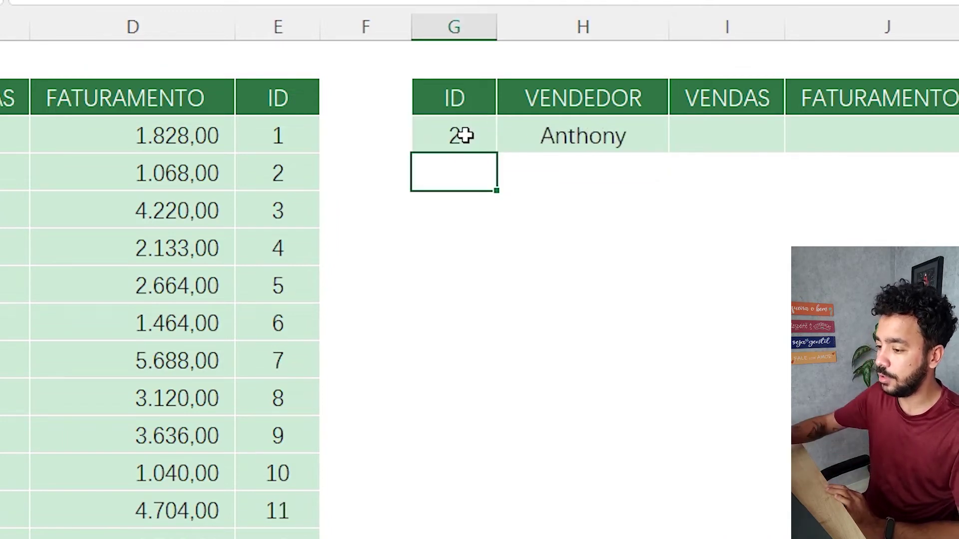
{"action": "left_click", "coordinate": [447, 133]}
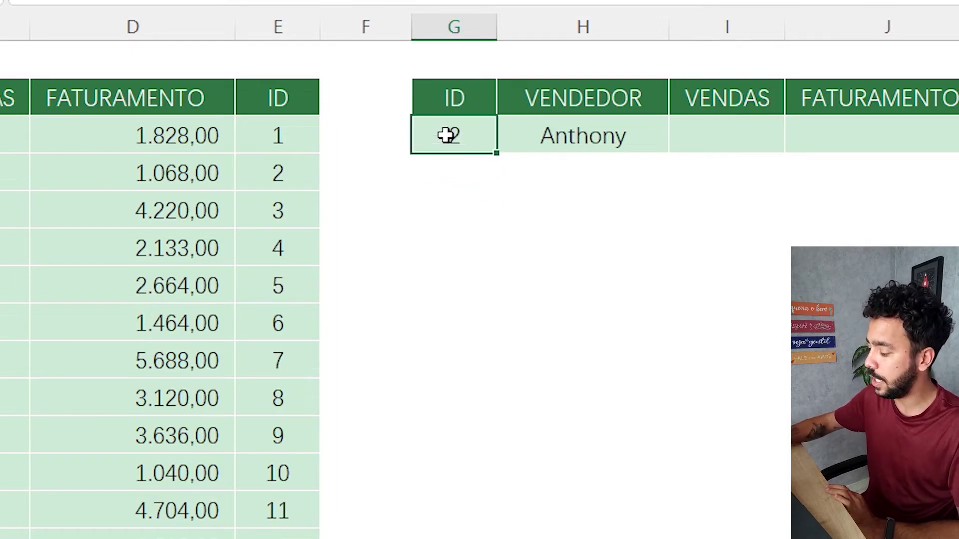
{"action": "type", "text": "3"}
{"action": "key", "text": "Return"}
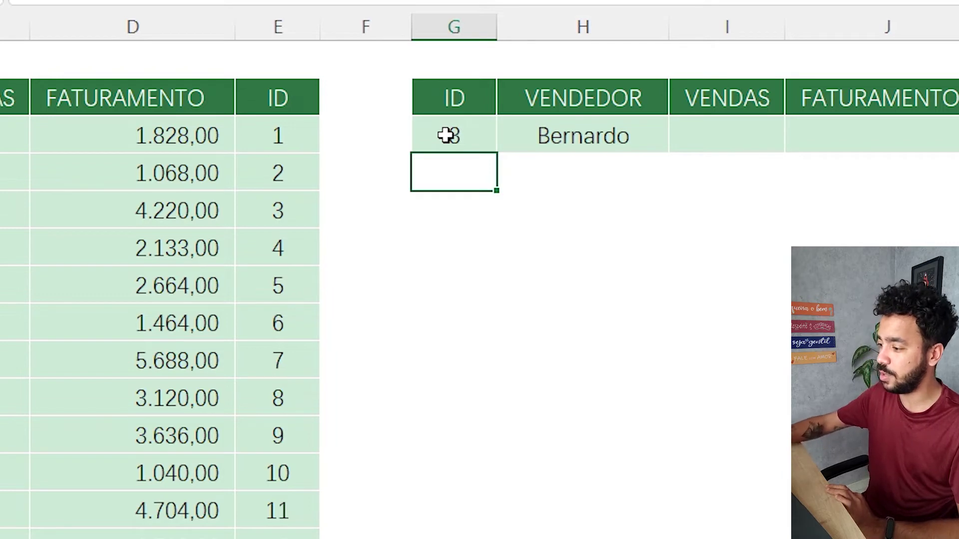
- In I3 under VENDAS, start an ÍNDICE formula with columns B:E as its matrix
{"action": "left_click", "coordinate": [604, 123]}
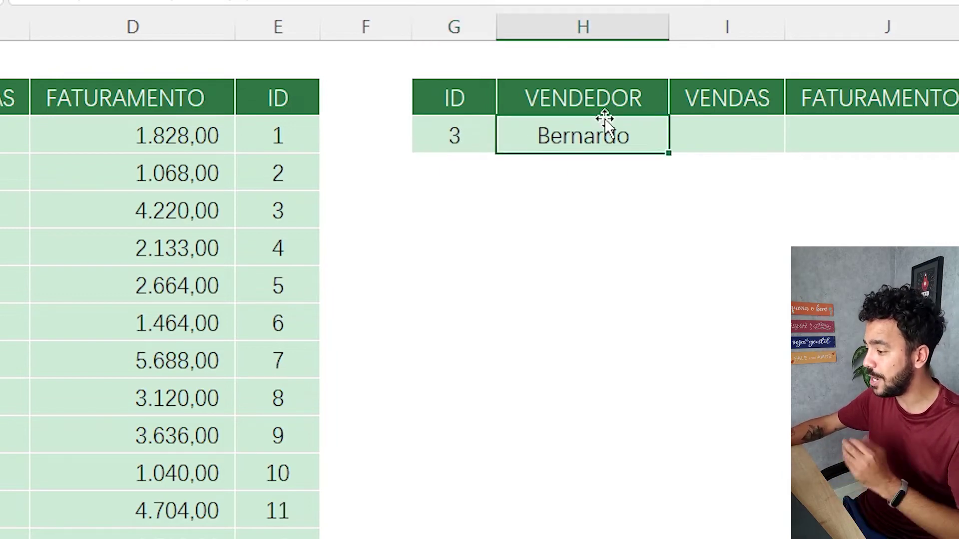
{"action": "left_click", "coordinate": [684, 124]}
{"action": "type", "text": "=´NDICE"}
{"action": "key", "text": "BackSpace"}
{"action": "key", "text": "BackSpace"}
{"action": "key", "text": "BackSpace"}
{"action": "key", "text": "BackSpace"}
{"action": "key", "text": "BackSpace"}
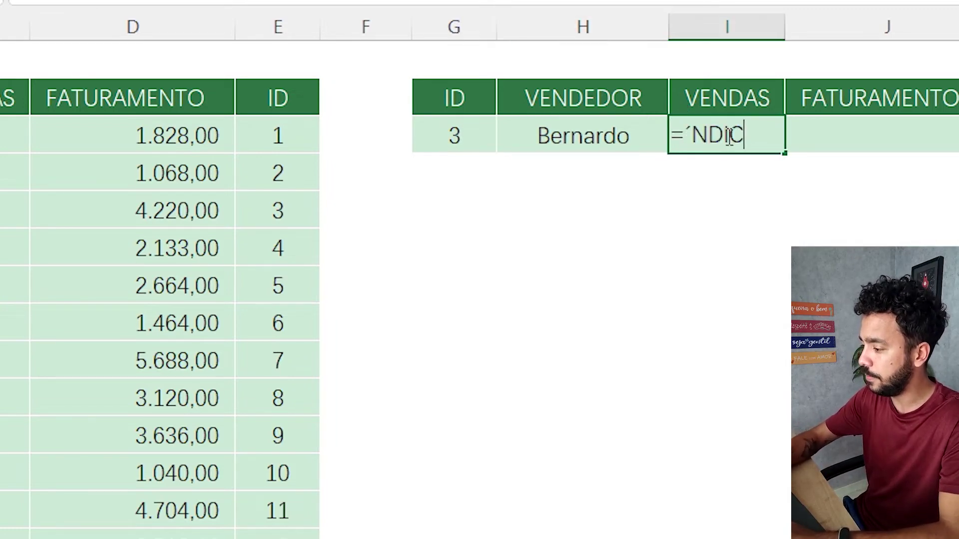
{"action": "type", "text": "ÍNDICE("}
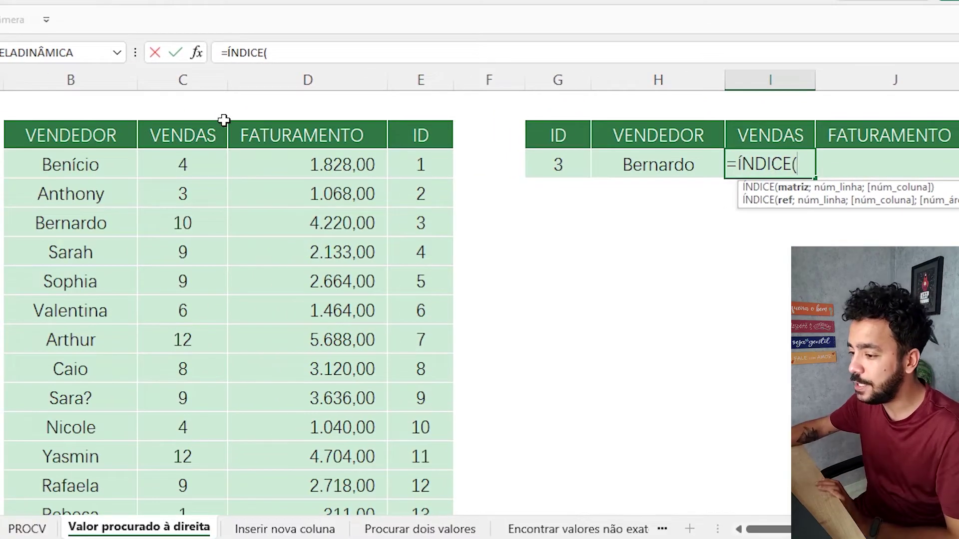
{"action": "left_click", "coordinate": [75, 80]}
{"action": "left_click_drag", "start_coordinate": [342, 81], "coordinate": [421, 80]}
{"action": "type", "text": ";"}
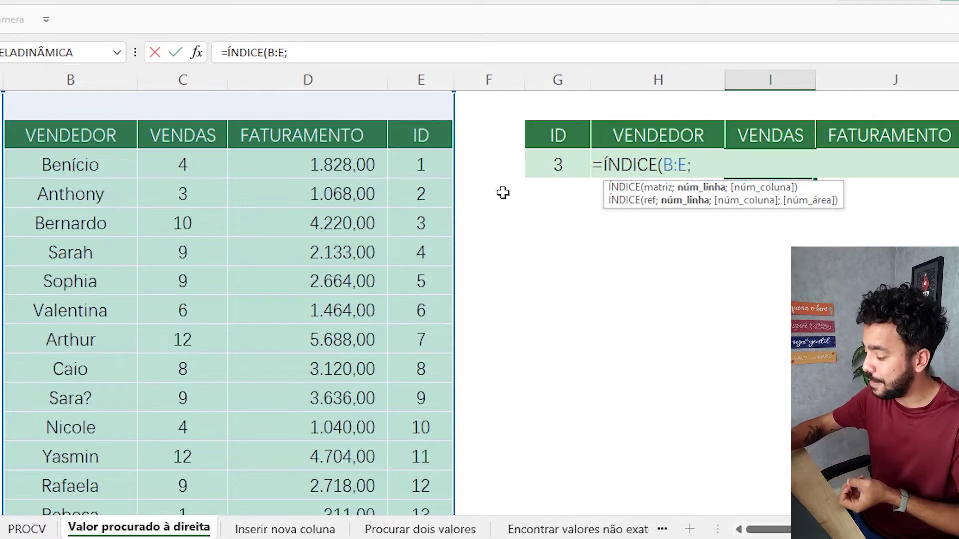
- Complete I3's ÍNDICE formula with CORRESP(G3;E:E;0) as the row number and 2 as the column number
{"action": "type", "text": "5"}
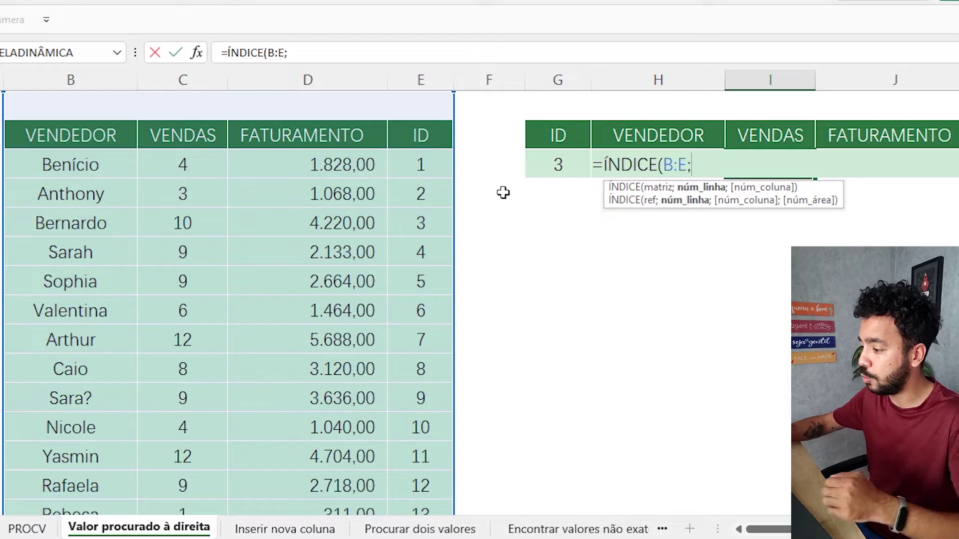
{"action": "type", "text": "CORRES"}
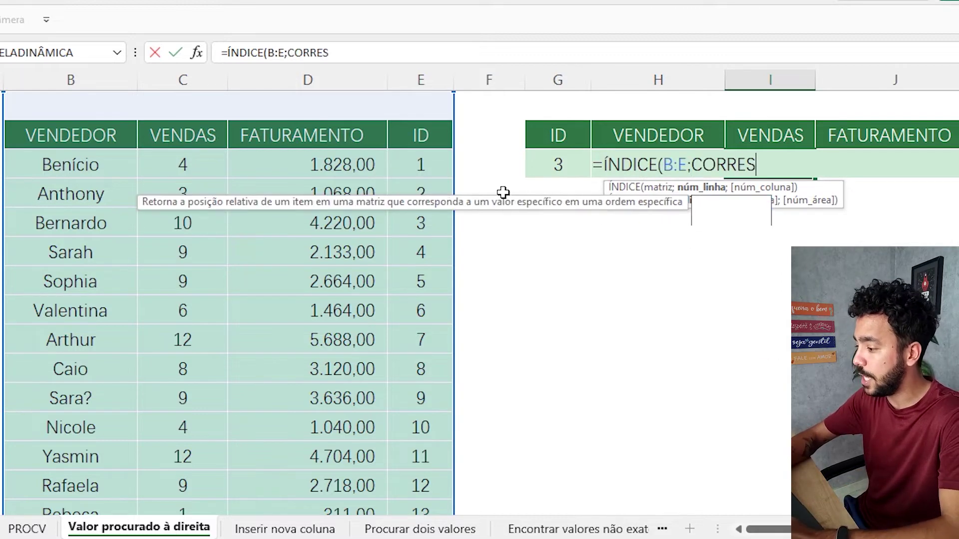
{"action": "type", "text": "P("}
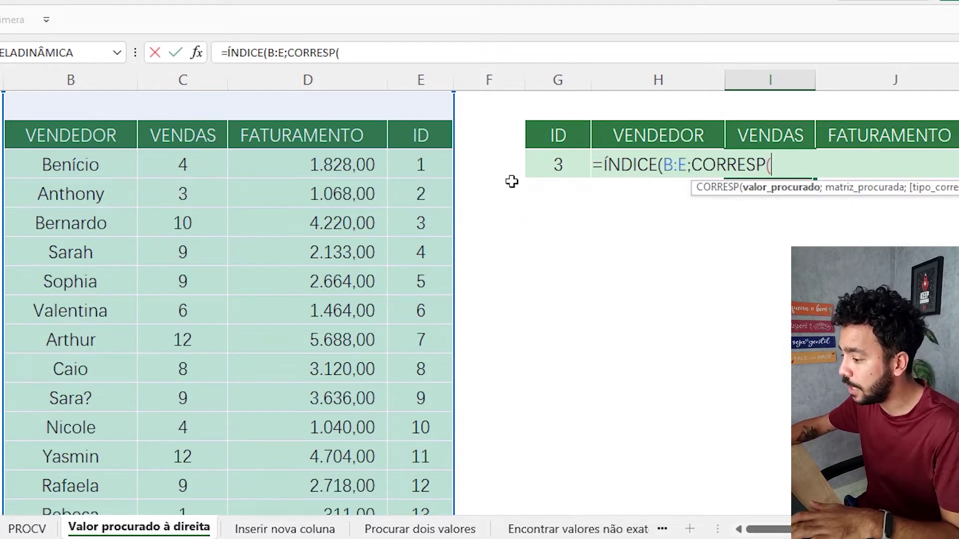
{"action": "left_click", "coordinate": [538, 170]}
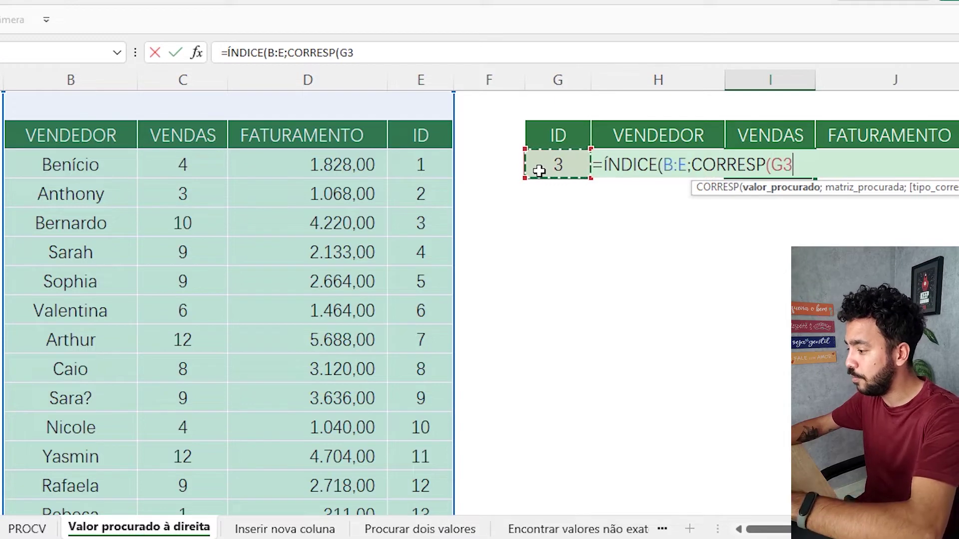
{"action": "type", "text": ";"}
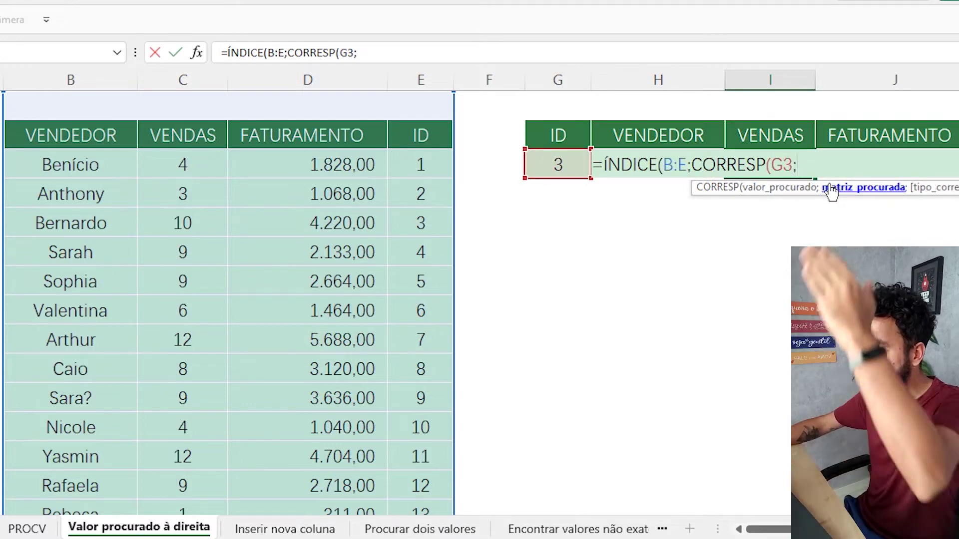
{"action": "left_click", "coordinate": [423, 81]}
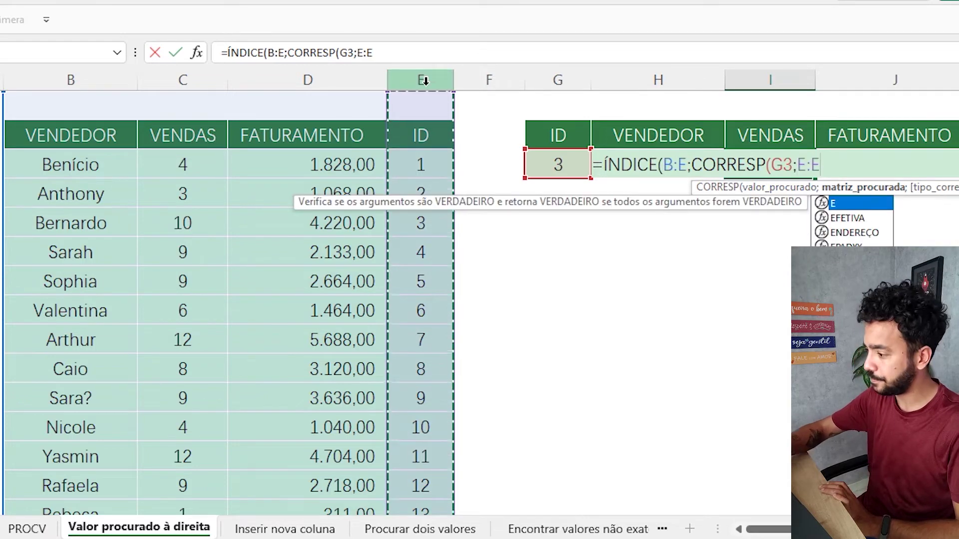
{"action": "type", "text": ";"}
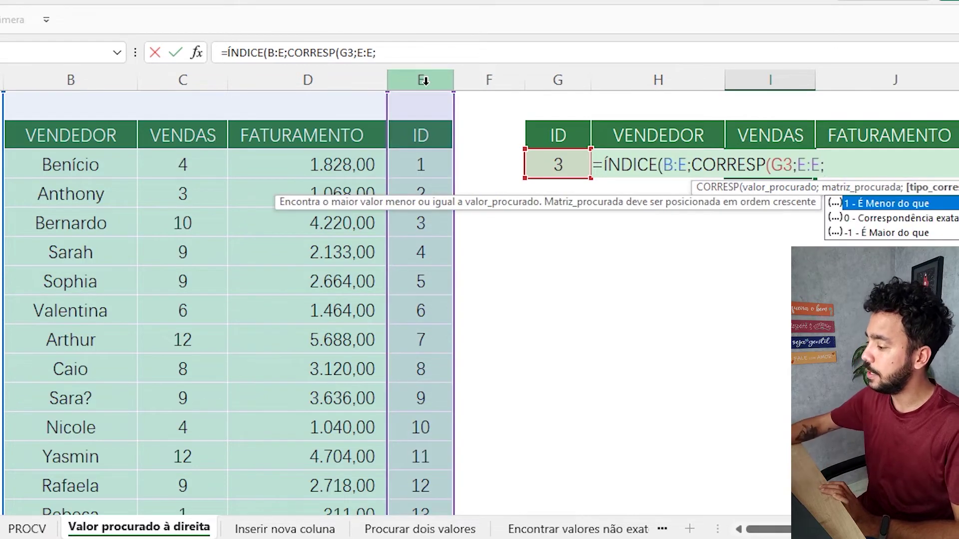
{"action": "double_click", "coordinate": [888, 218]}
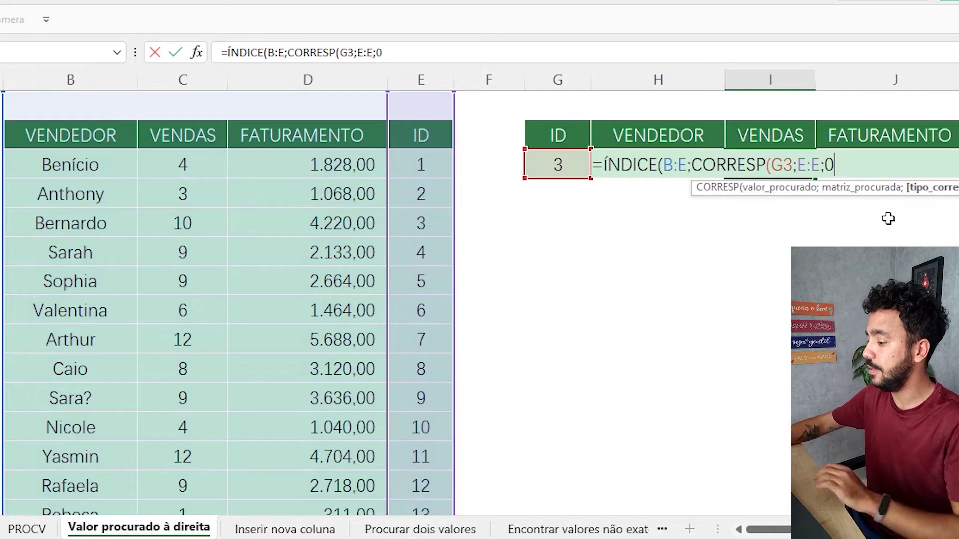
{"action": "type", "text": ");2"}
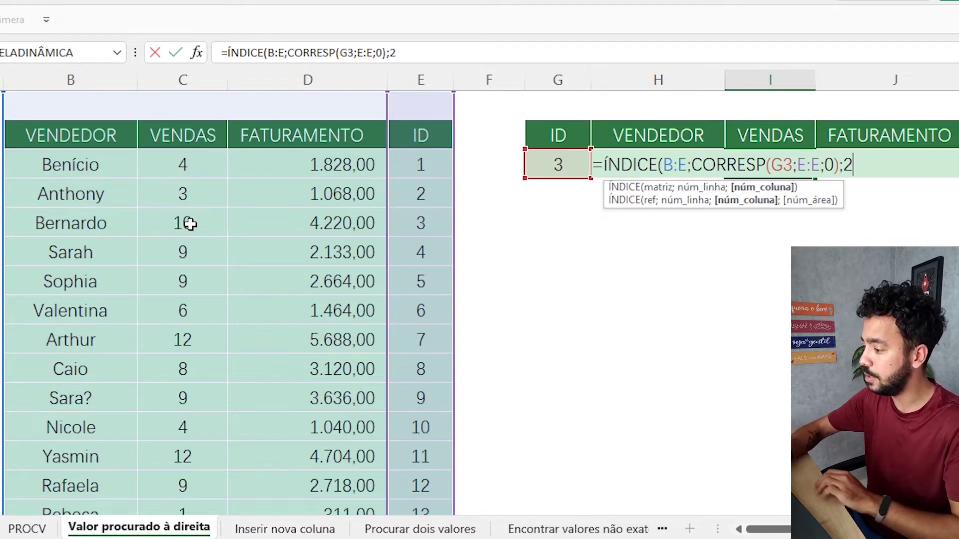
{"action": "type", "text": ")"}
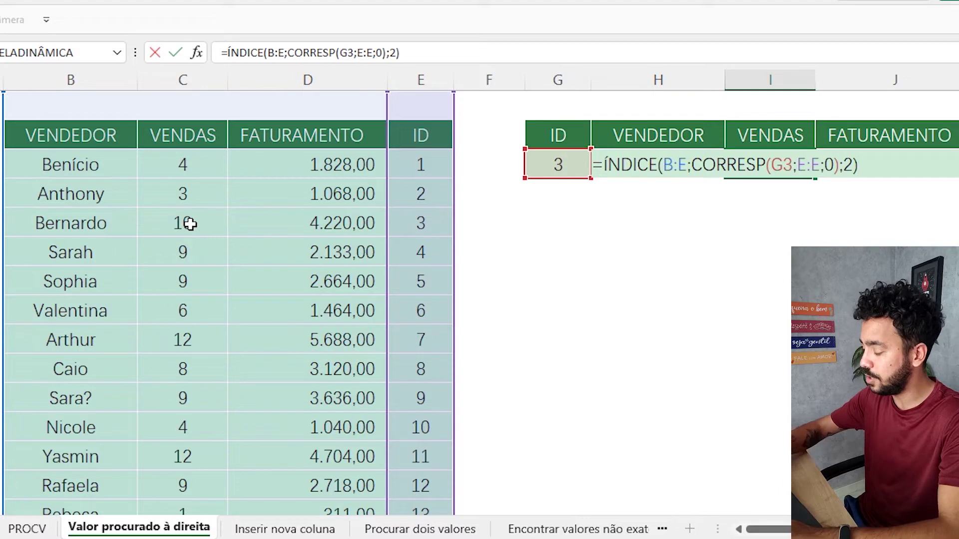
{"action": "key", "text": "Return"}
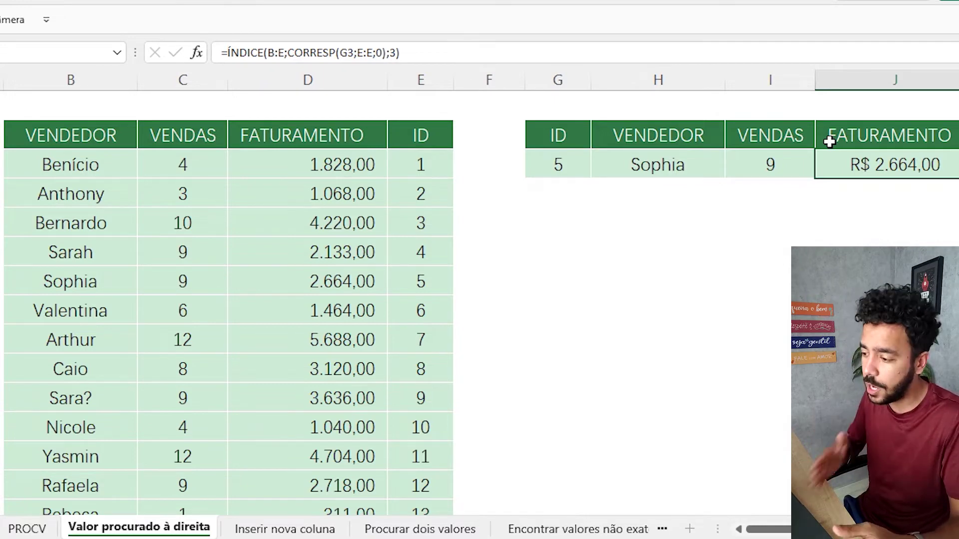
- Switch to the "Inserir nova coluna" worksheet
{"action": "left_click", "coordinate": [372, 401]}
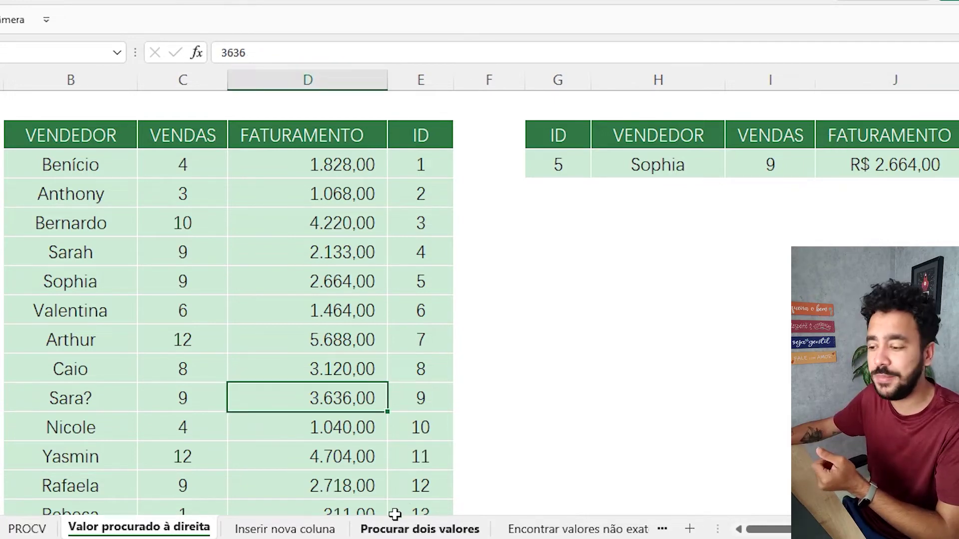
{"action": "left_click", "coordinate": [307, 530]}
{"action": "left_click", "coordinate": [264, 458]}
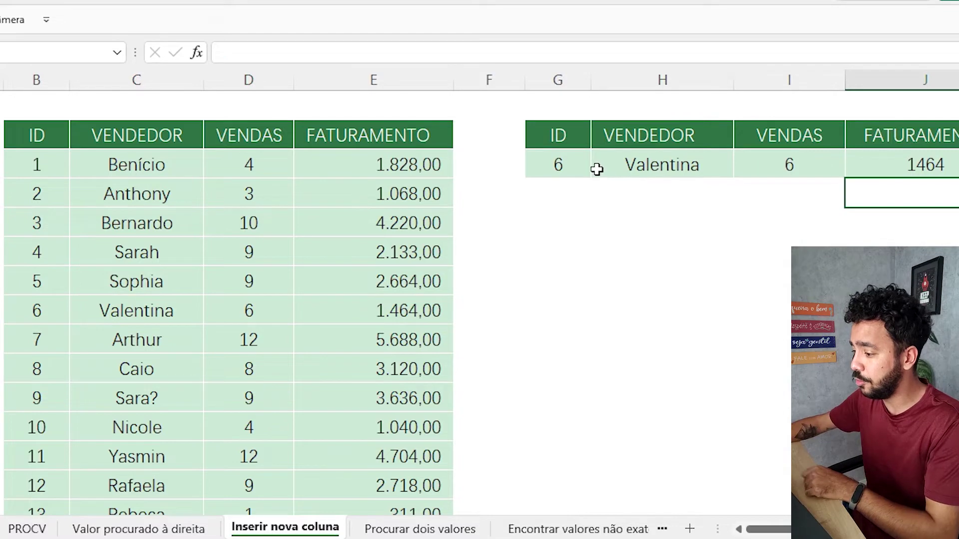
- Compare the PROCV results in H3:J3 with the table row for the ID in G3, and review H3's formula
{"action": "left_click", "coordinate": [596, 169]}
{"action": "left_click", "coordinate": [578, 162]}
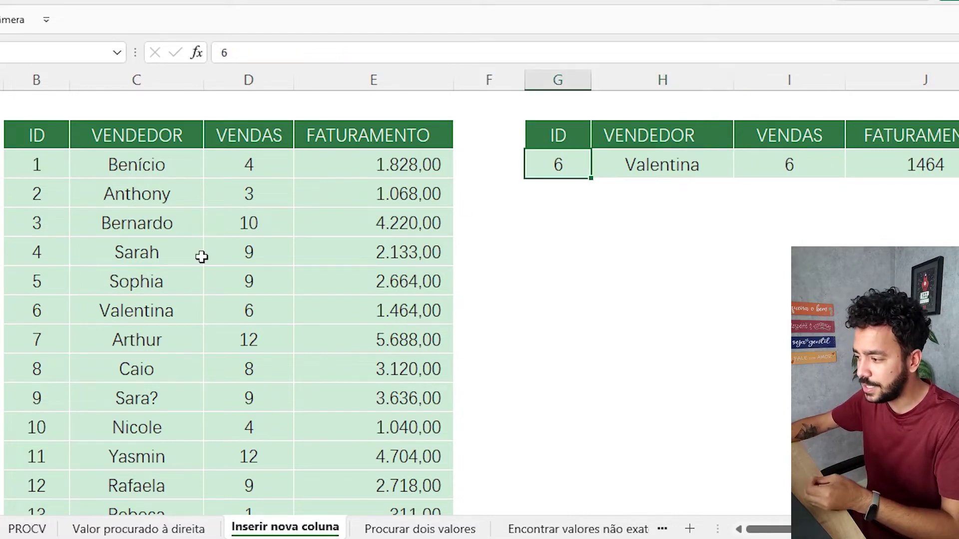
{"action": "left_click", "coordinate": [626, 158]}
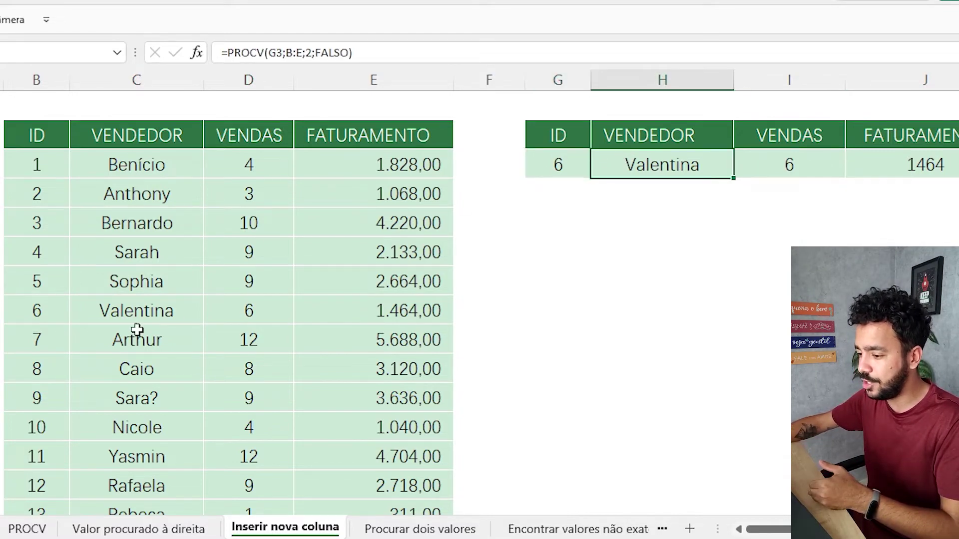
{"action": "left_click", "coordinate": [138, 310]}
{"action": "left_click", "coordinate": [787, 163]}
{"action": "left_click", "coordinate": [269, 309]}
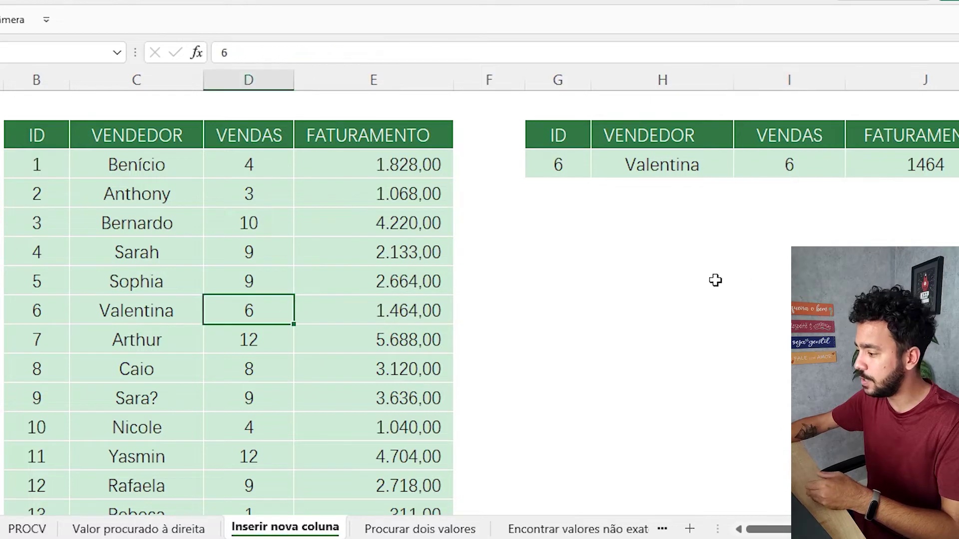
{"action": "left_click", "coordinate": [915, 160]}
{"action": "left_click", "coordinate": [405, 311]}
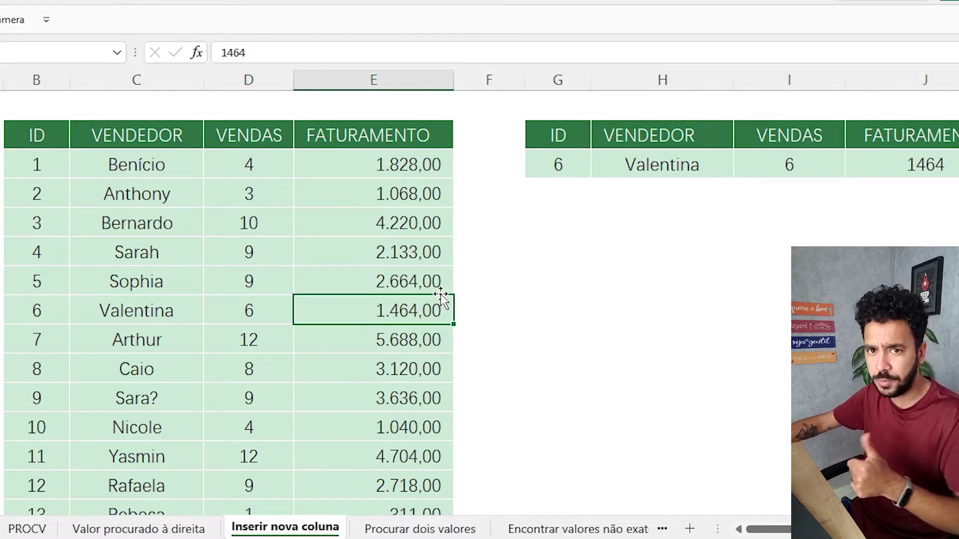
{"action": "double_click", "coordinate": [668, 159]}
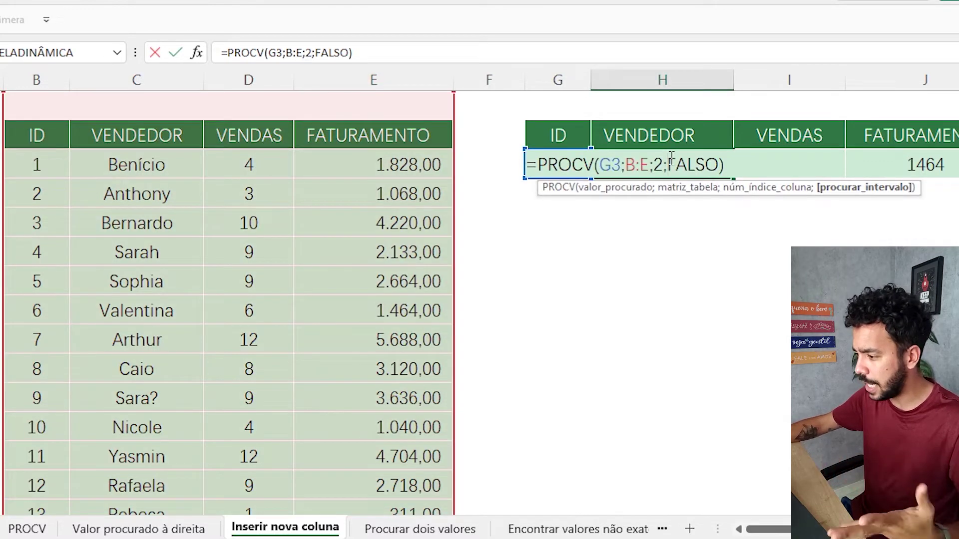
{"action": "key", "text": "Return"}
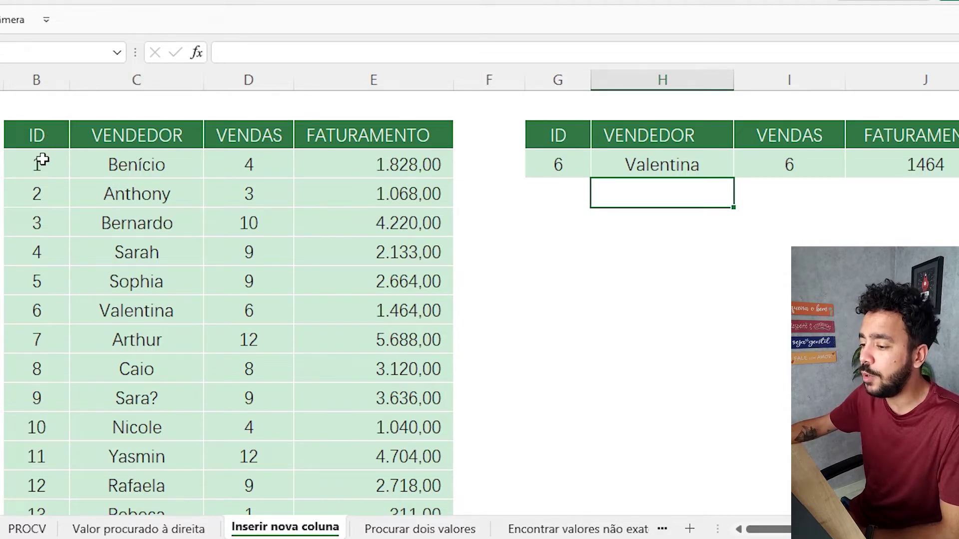
- Insert a blank column between the ID and VENDEDOR columns of the sales table
{"action": "right_click", "coordinate": [131, 80]}
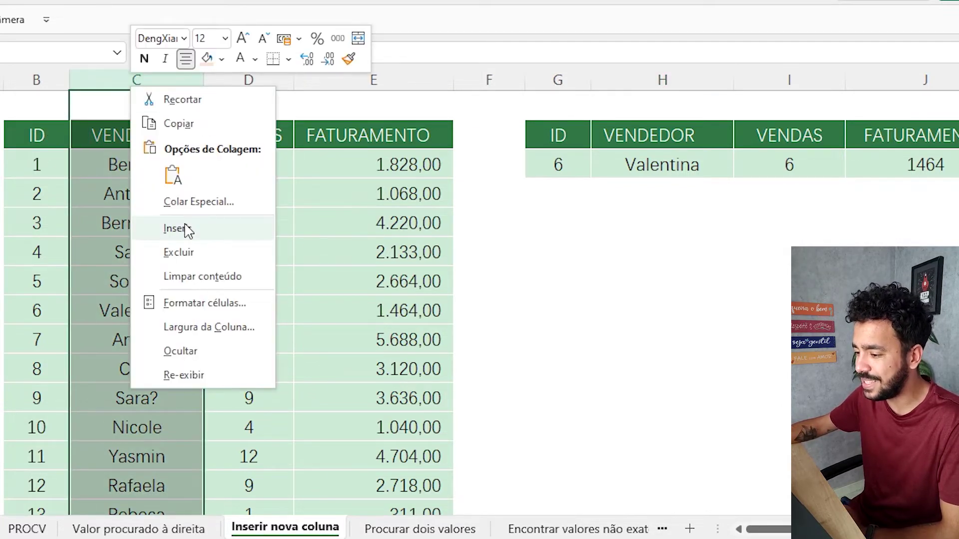
{"action": "left_click", "coordinate": [100, 144]}
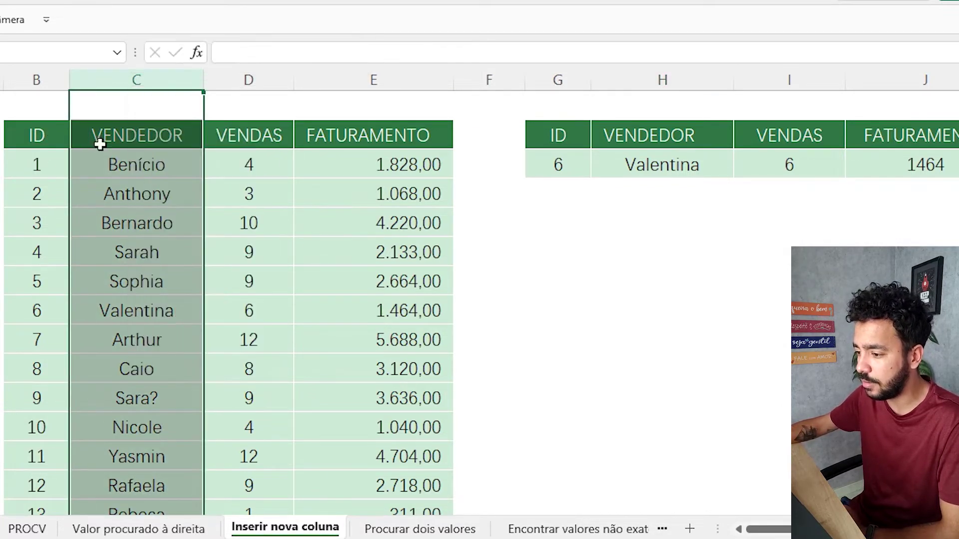
{"action": "right_click", "coordinate": [118, 81]}
{"action": "left_click", "coordinate": [198, 224]}
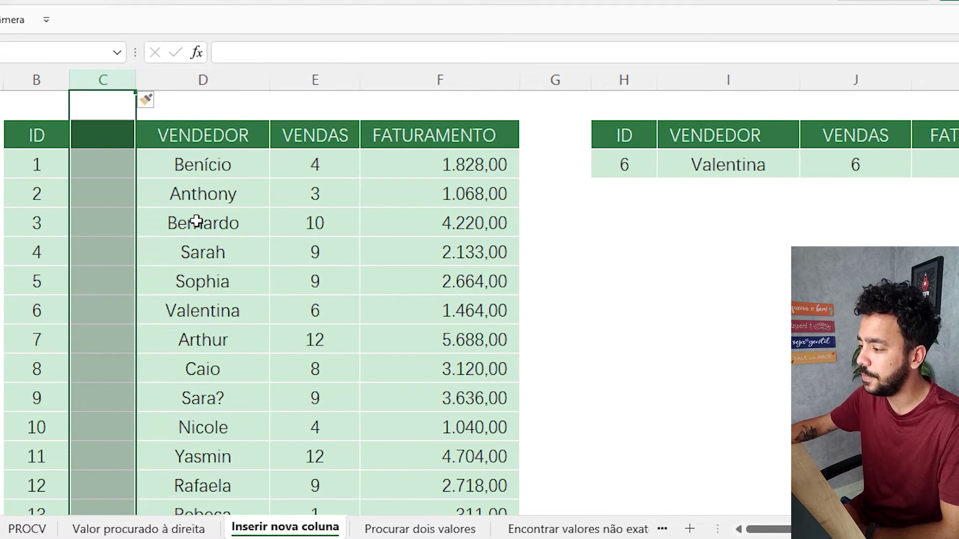
- Examine how the inserted column affects the PROCV results and formulas in I3, J3 and K3
{"action": "left_click_drag", "start_coordinate": [753, 252], "coordinate": [20, 277]}
{"action": "left_click", "coordinate": [3, 199]}
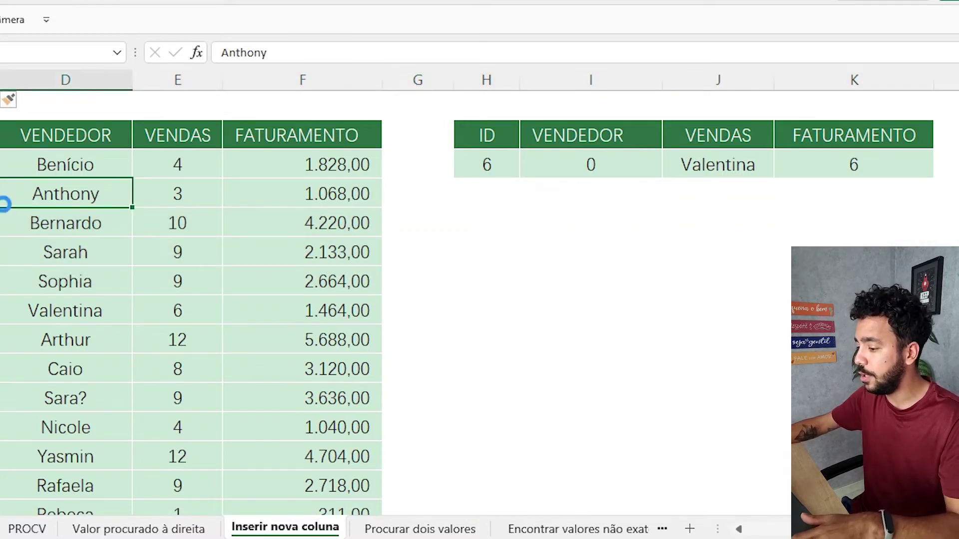
{"action": "scroll", "coordinate": [13, 209], "scroll_direction": "down", "scroll_amount": 1}
{"action": "scroll", "coordinate": [100, 238], "scroll_direction": "down", "scroll_amount": 1}
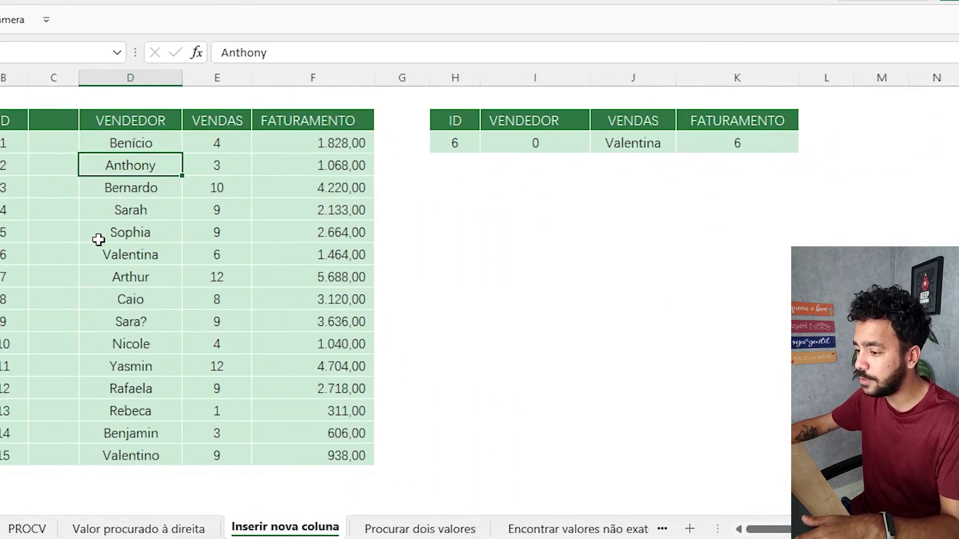
{"action": "left_click", "coordinate": [460, 145]}
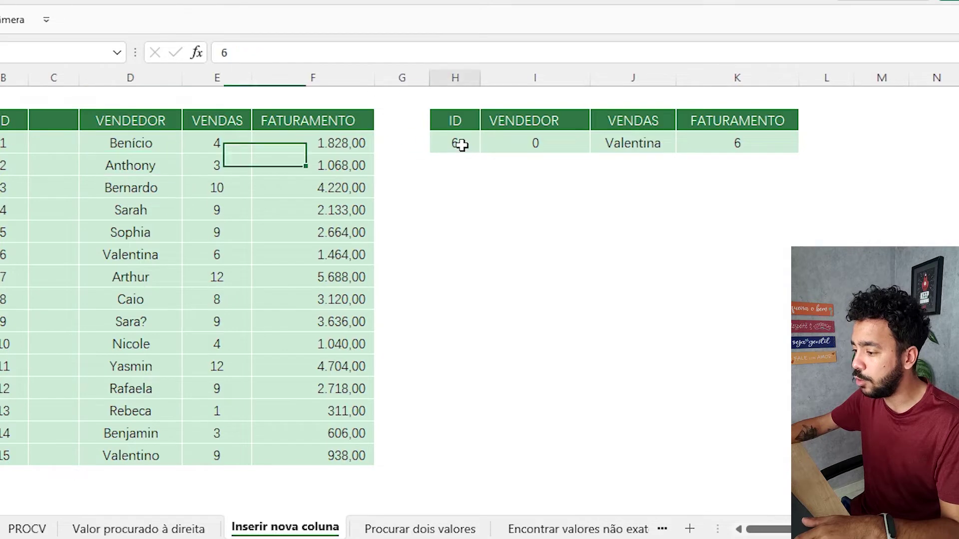
{"action": "left_click", "coordinate": [531, 142]}
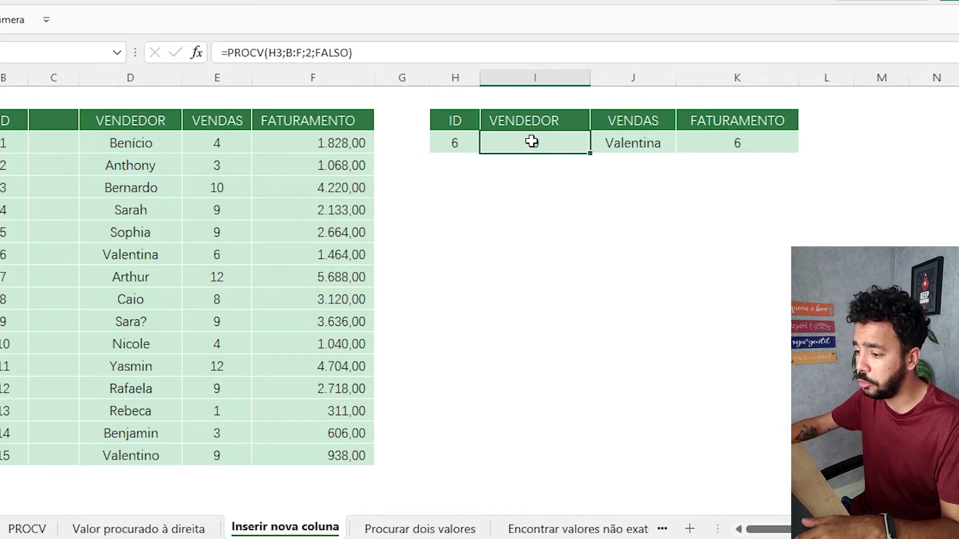
{"action": "left_click", "coordinate": [615, 141]}
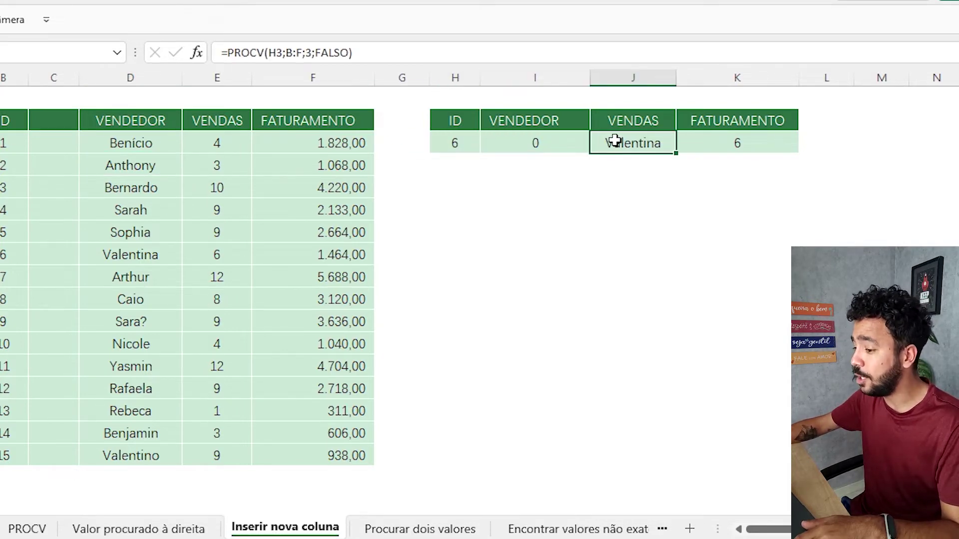
{"action": "left_click", "coordinate": [746, 142]}
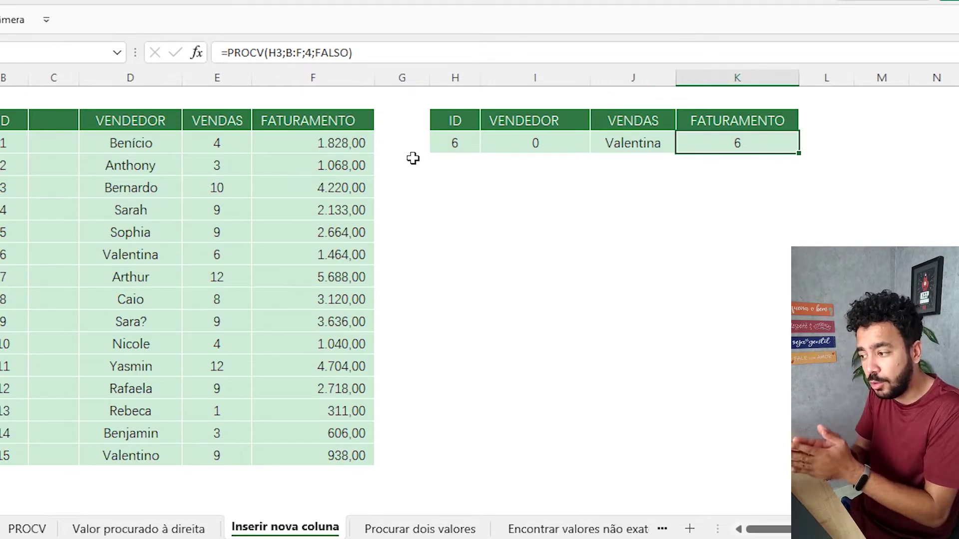
- Set the column index in the VENDEDOR lookup's PROCV formula in I3 to 3
{"action": "double_click", "coordinate": [517, 144]}
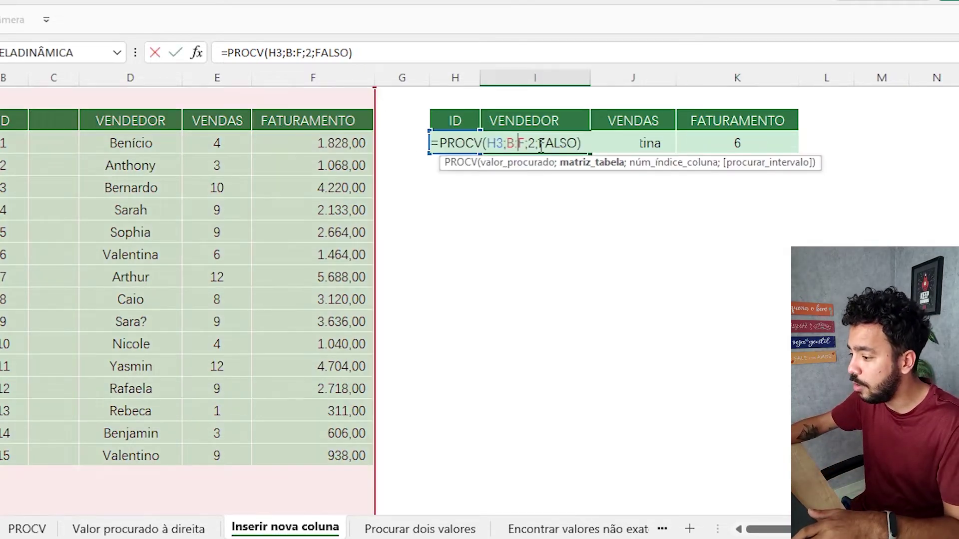
{"action": "key", "text": "Escape"}
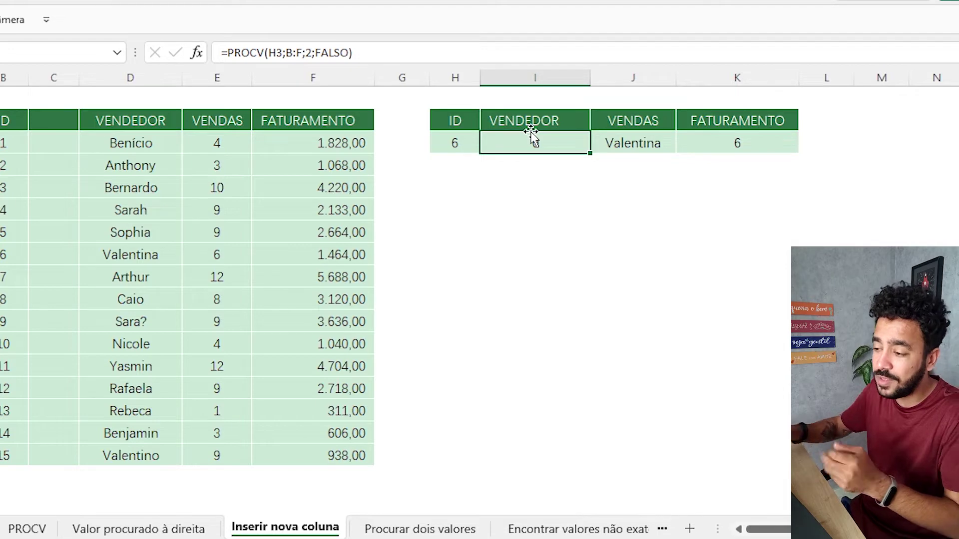
{"action": "double_click", "coordinate": [533, 136]}
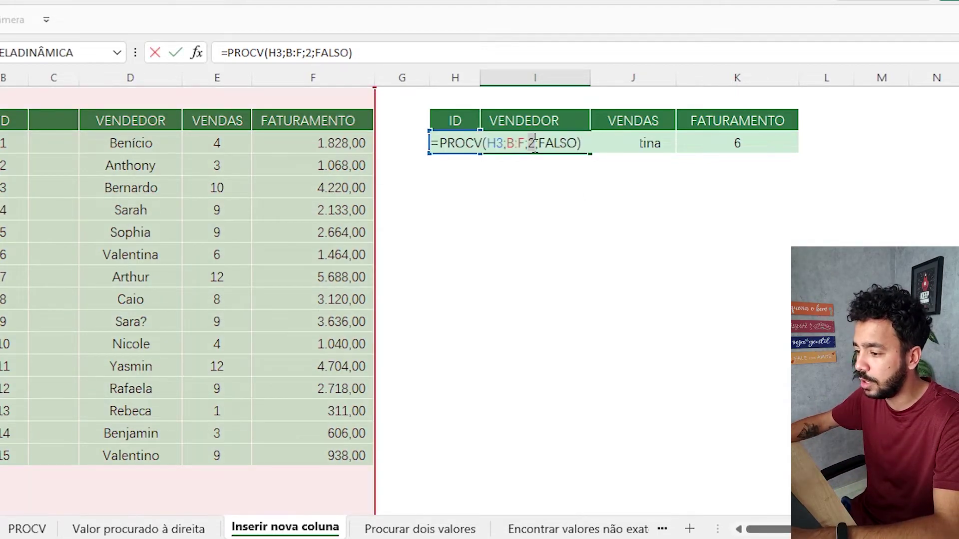
{"action": "left_click", "coordinate": [535, 143]}
{"action": "key", "text": "BackSpace"}
{"action": "type", "text": "3"}
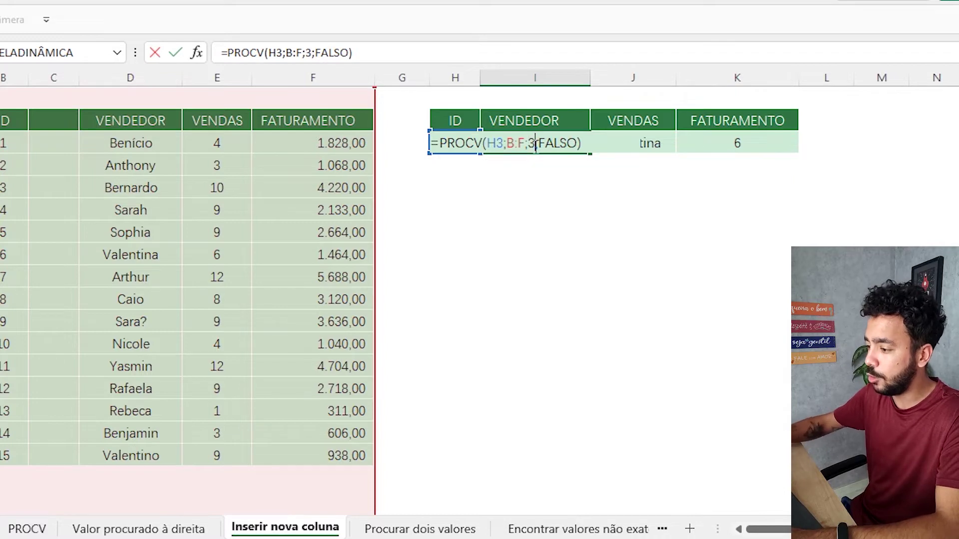
{"action": "key", "text": "Return"}
- Set the column index in the VENDAS lookup's PROCV formula in J3 to 4
{"action": "left_click", "coordinate": [636, 144]}
{"action": "double_click", "coordinate": [636, 144]}
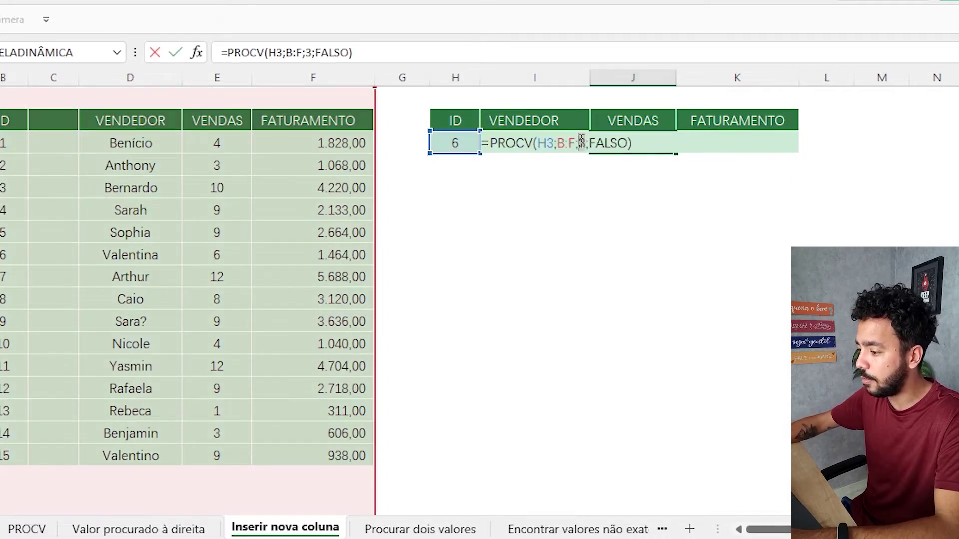
{"action": "left_click", "coordinate": [580, 144]}
{"action": "key", "text": "BackSpace"}
{"action": "type", "text": "4"}
{"action": "key", "text": "Return"}
- Set the column index in the FATURAMENTO lookup's PROCV formula in K3 to 5
{"action": "left_click", "coordinate": [696, 141]}
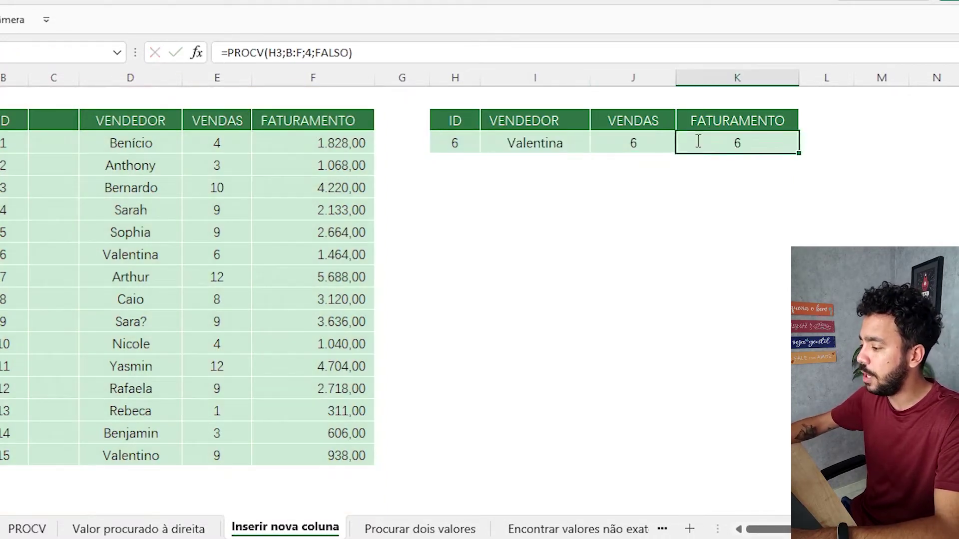
{"action": "double_click", "coordinate": [696, 141]}
{"action": "left_click", "coordinate": [727, 144]}
{"action": "key", "text": "BackSpace"}
{"action": "type", "text": "5"}
{"action": "key", "text": "Return"}
- Try deleting the blank column C, and undo both the deletion and the last index change in K3
{"action": "left_click", "coordinate": [50, 75]}
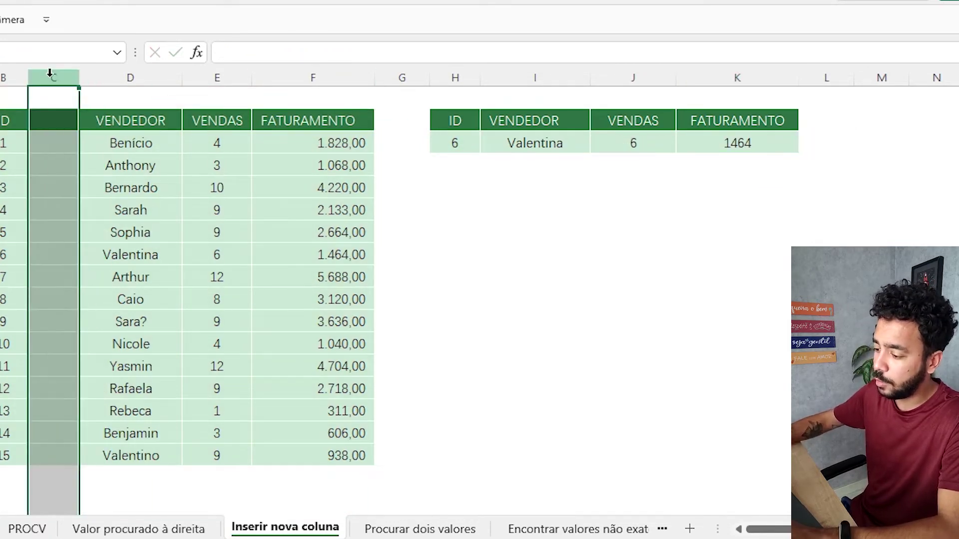
{"action": "key", "text": "ctrl+minus"}
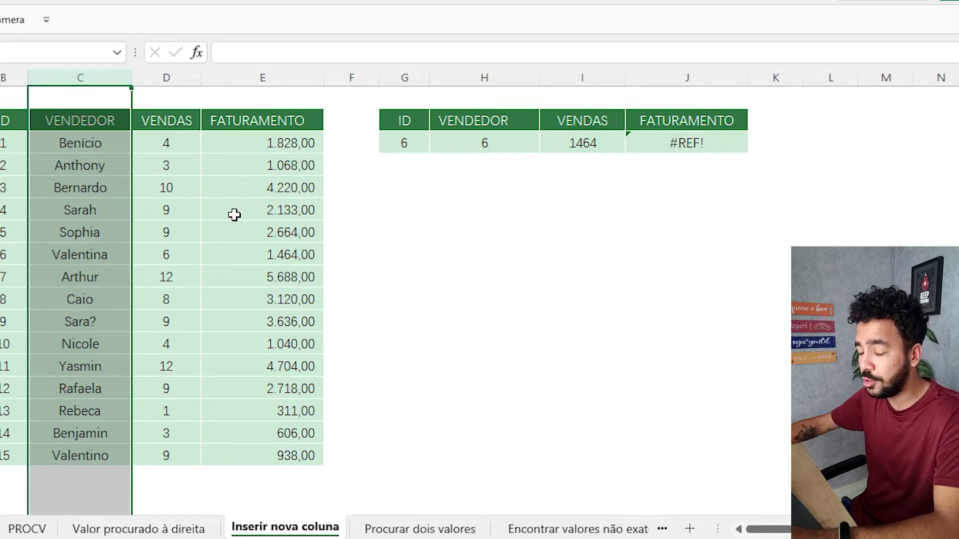
{"action": "key", "text": "ctrl+z"}
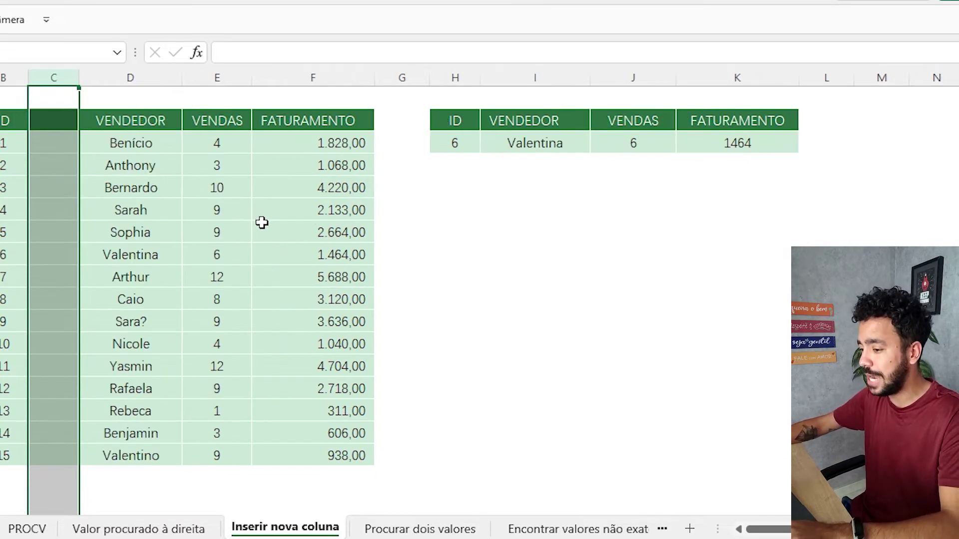
{"action": "key", "text": "ctrl+z"}
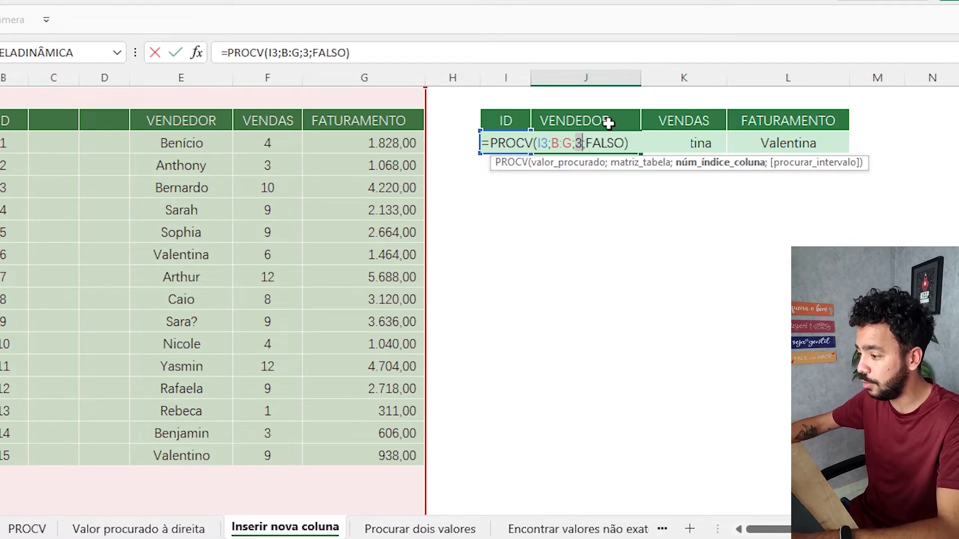
- Leave J3's PROCV formula and trace the sales table headers from ID to VENDEDOR to find the seller column's position
{"action": "key", "text": "Return"}
{"action": "left_click", "coordinate": [582, 129]}
{"action": "left_click_drag", "start_coordinate": [582, 131], "coordinate": [558, 140]}
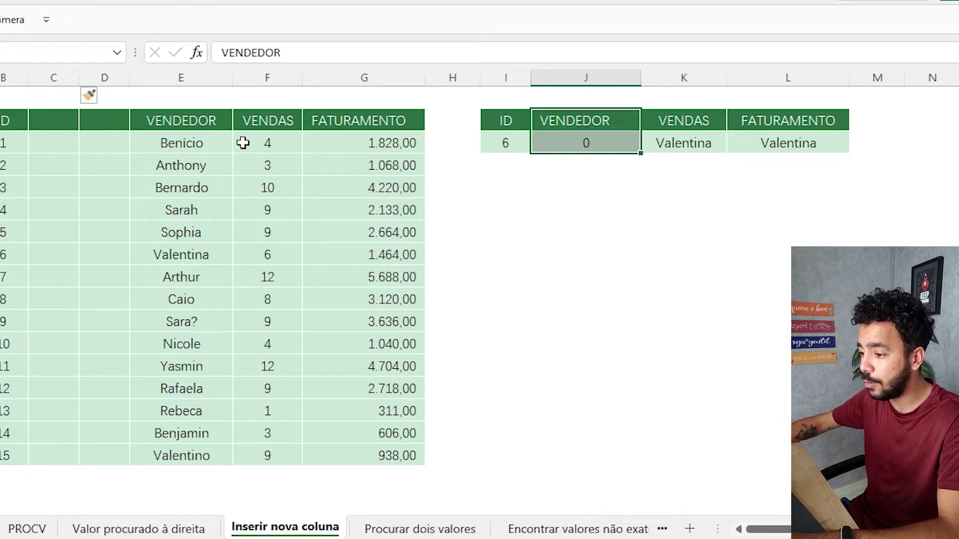
{"action": "left_click", "coordinate": [15, 120]}
{"action": "left_click", "coordinate": [52, 121]}
{"action": "left_click", "coordinate": [93, 121]}
{"action": "left_click", "coordinate": [171, 121]}
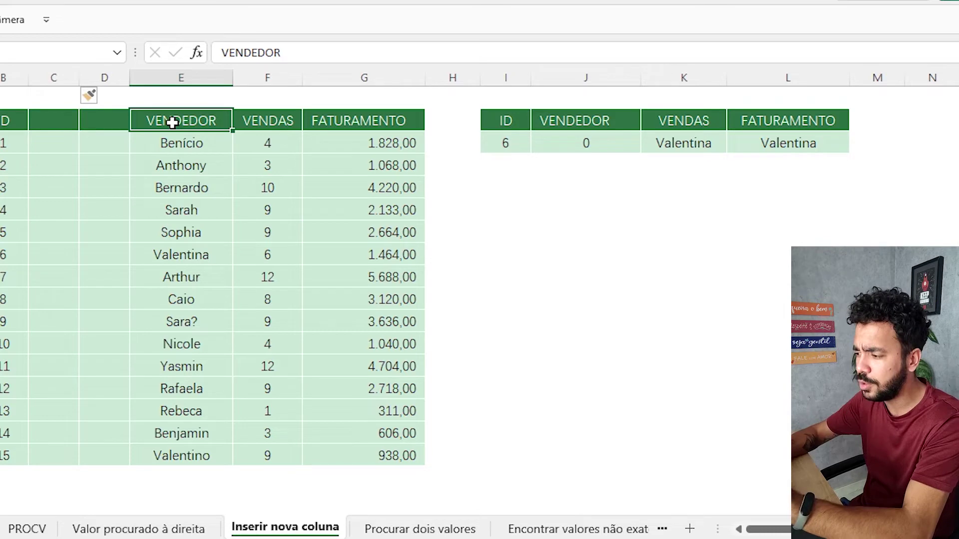
- Enter =CORRESP(J2;B2:G2;0) in J5 to locate the VENDEDOR header with an exact match in the sales table's header row
{"action": "left_click", "coordinate": [549, 191]}
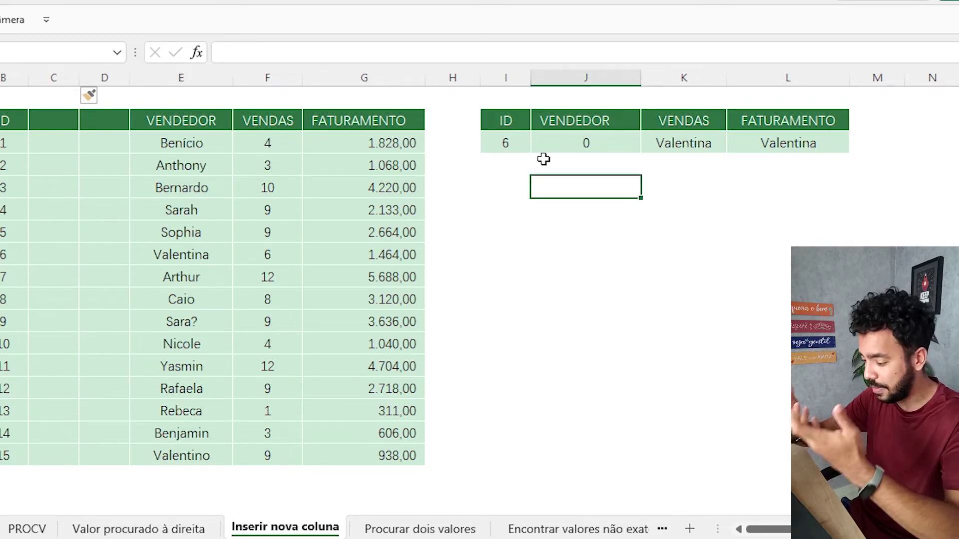
{"action": "type", "text": "=CORRESP"}
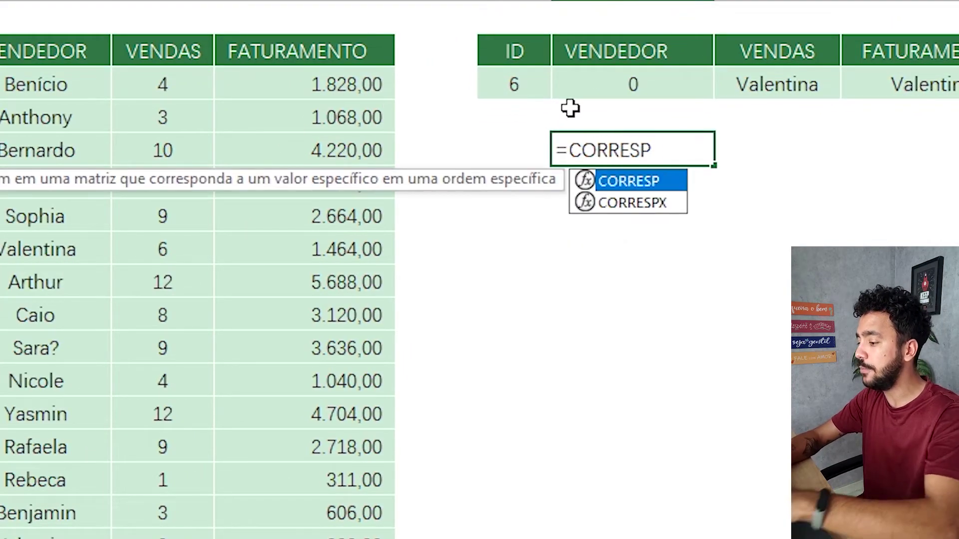
{"action": "type", "text": "("}
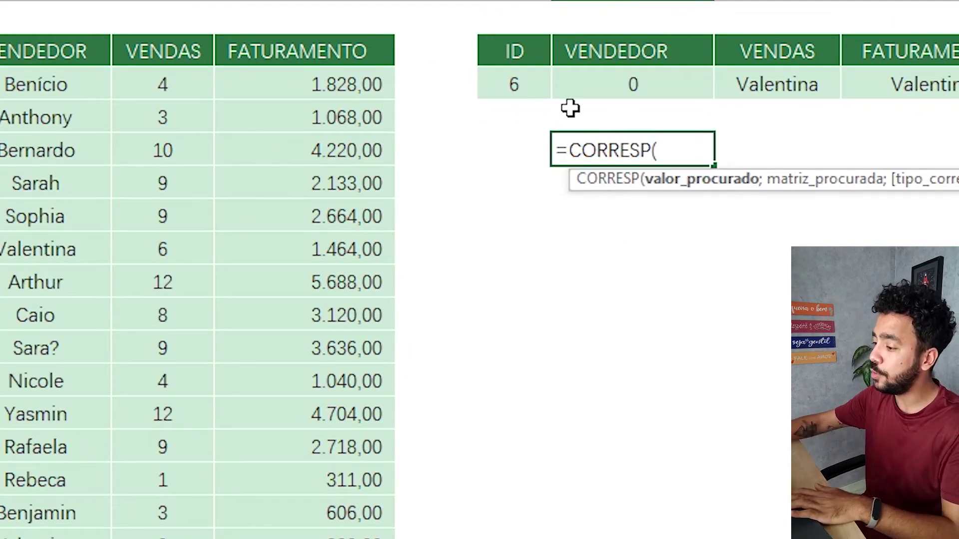
{"action": "left_click", "coordinate": [586, 52]}
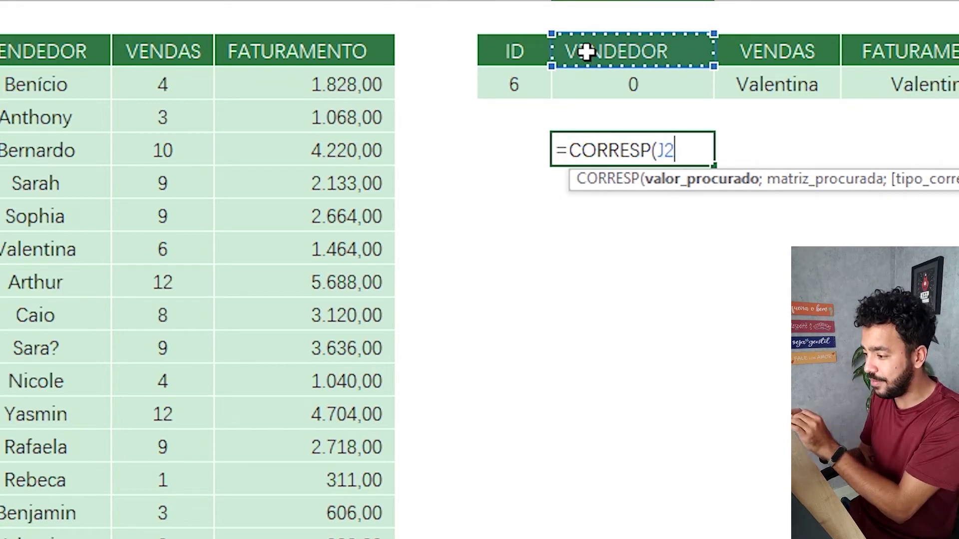
{"action": "type", "text": ";"}
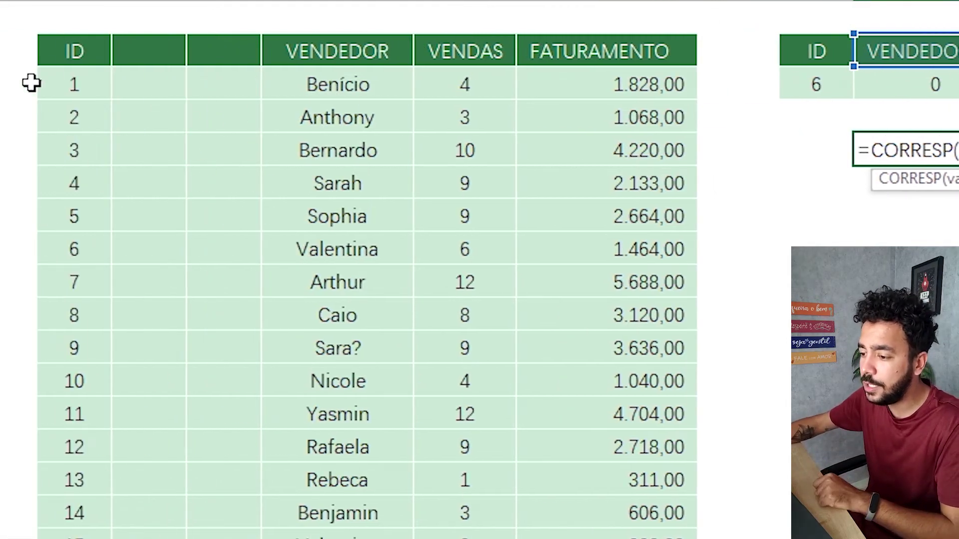
{"action": "left_click_drag", "start_coordinate": [58, 54], "coordinate": [573, 57]}
{"action": "type", "text": ";"}
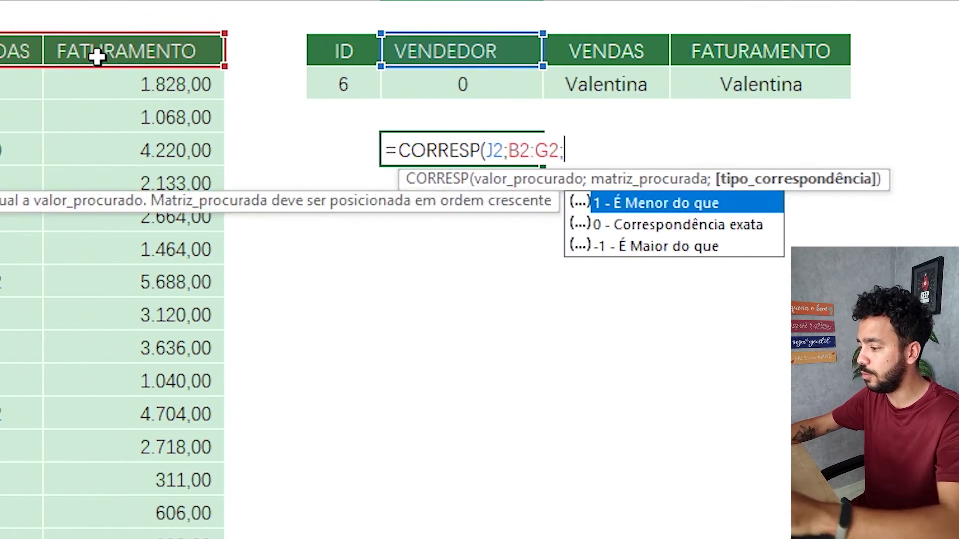
{"action": "key", "text": "Down"}
{"action": "key", "text": "Tab"}
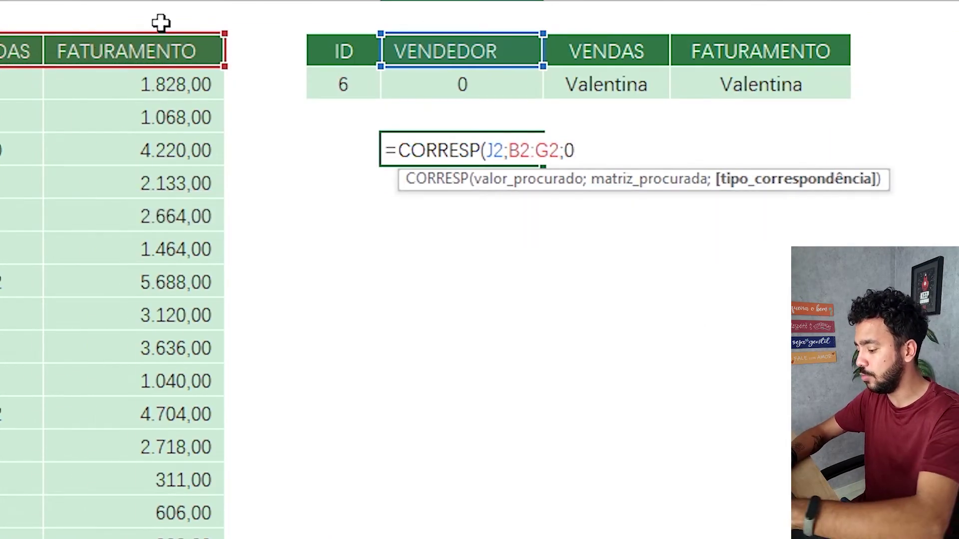
{"action": "type", "text": ")"}
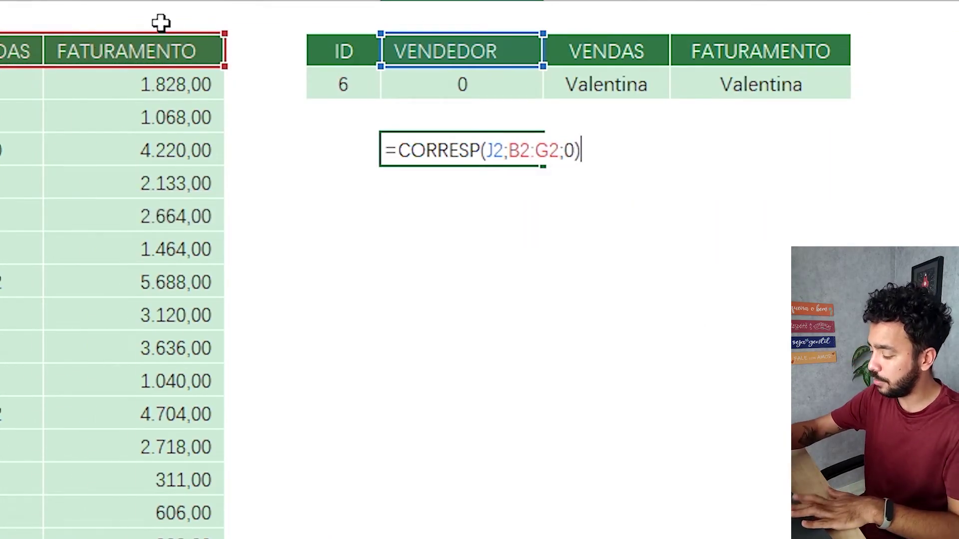
{"action": "key", "text": "Return"}
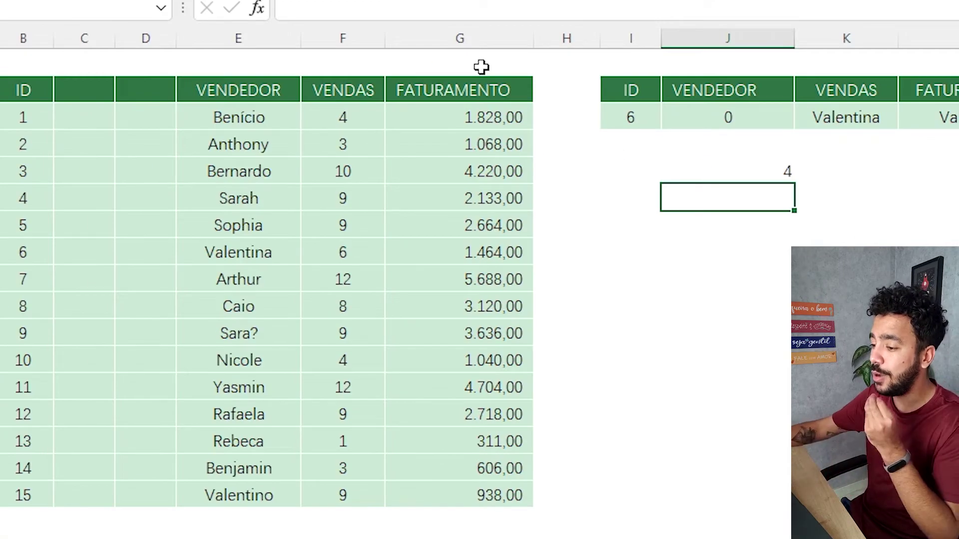
- Review J5's CORRESP formula and compare its result with the VENDEDOR header's position within B2:G2
{"action": "double_click", "coordinate": [749, 170]}
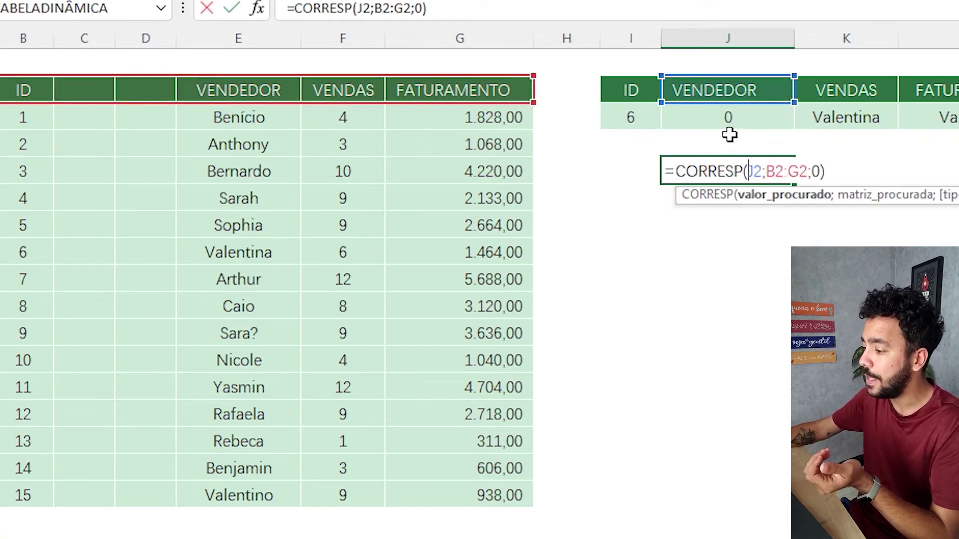
{"action": "key", "text": "Escape"}
{"action": "left_click", "coordinate": [28, 90]}
{"action": "left_click_drag", "start_coordinate": [28, 91], "coordinate": [477, 82]}
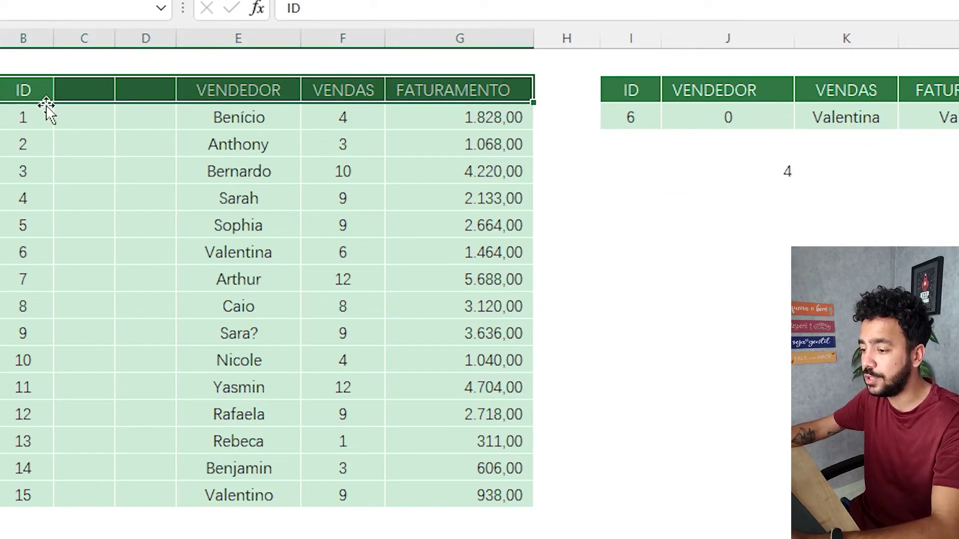
{"action": "left_click", "coordinate": [30, 92]}
{"action": "left_click", "coordinate": [82, 83]}
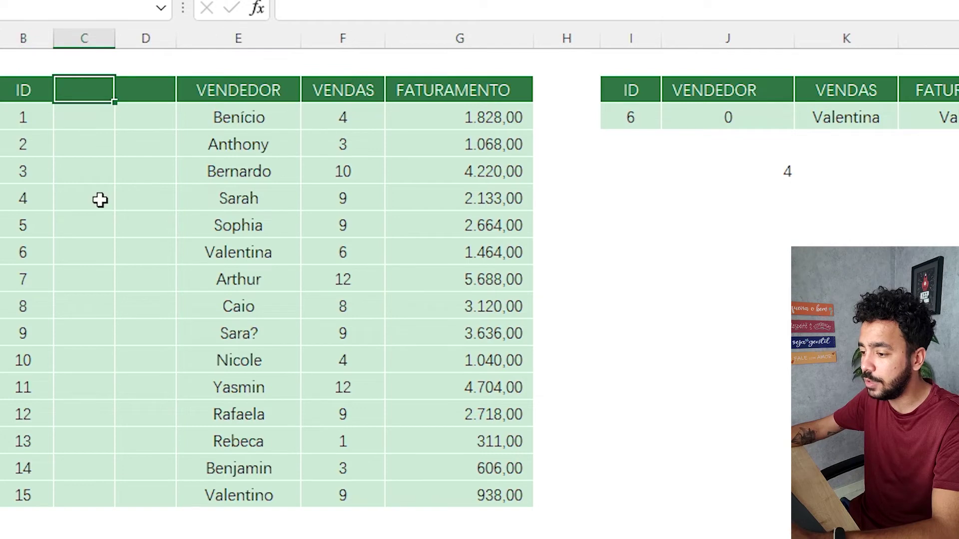
{"action": "left_click", "coordinate": [146, 88]}
{"action": "left_click", "coordinate": [256, 91]}
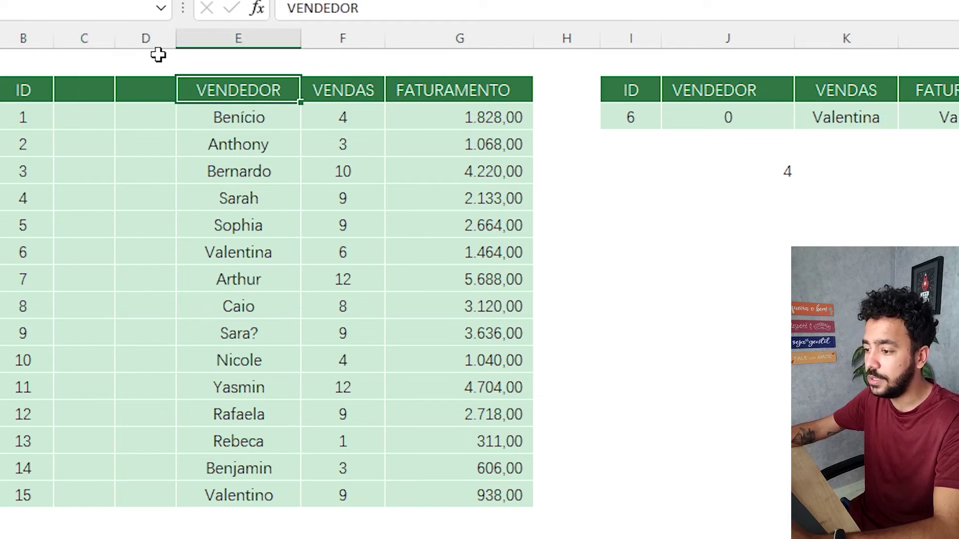
- Delete the blank column D from the sales table and check the CORRESP result against the VENDEDOR header's new position
{"action": "right_click", "coordinate": [150, 40]}
{"action": "left_click", "coordinate": [256, 246]}
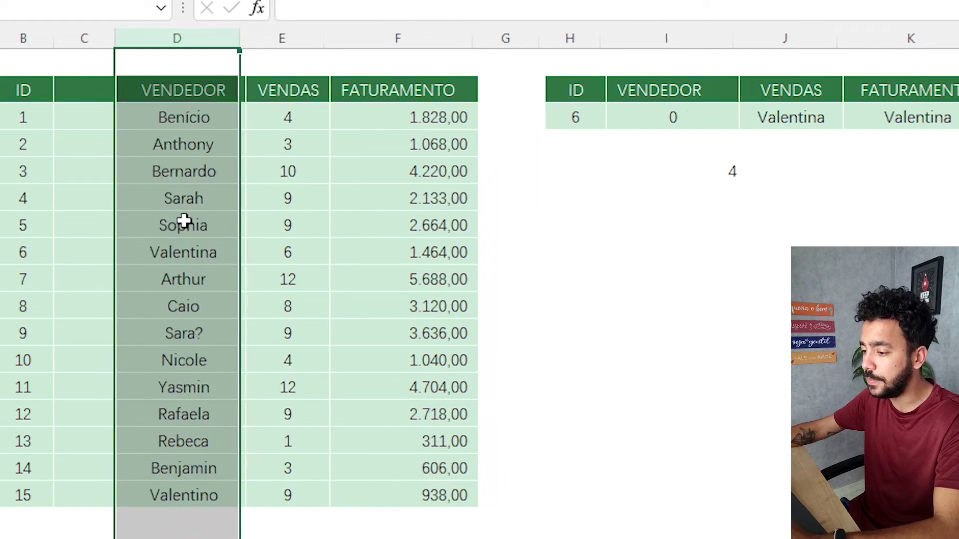
{"action": "left_click", "coordinate": [643, 90]}
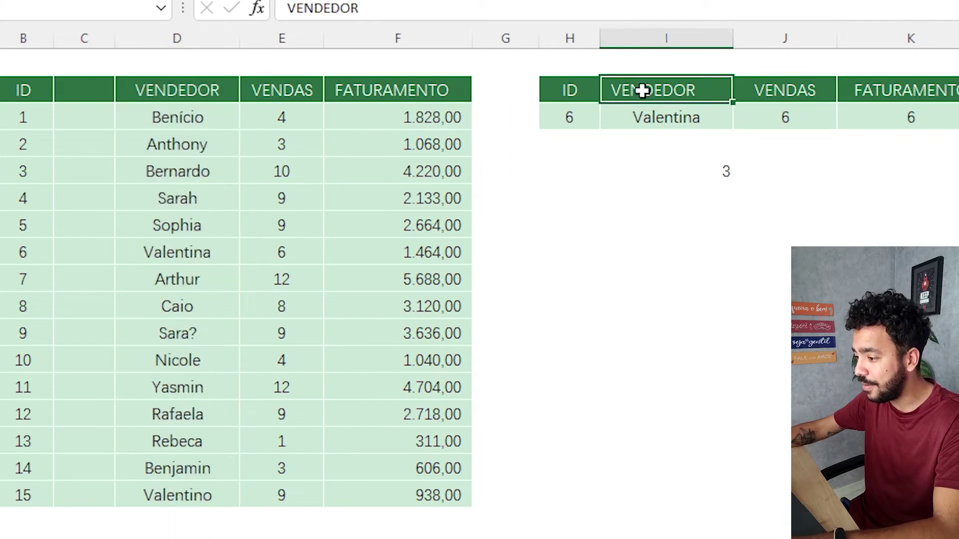
{"action": "left_click", "coordinate": [47, 85]}
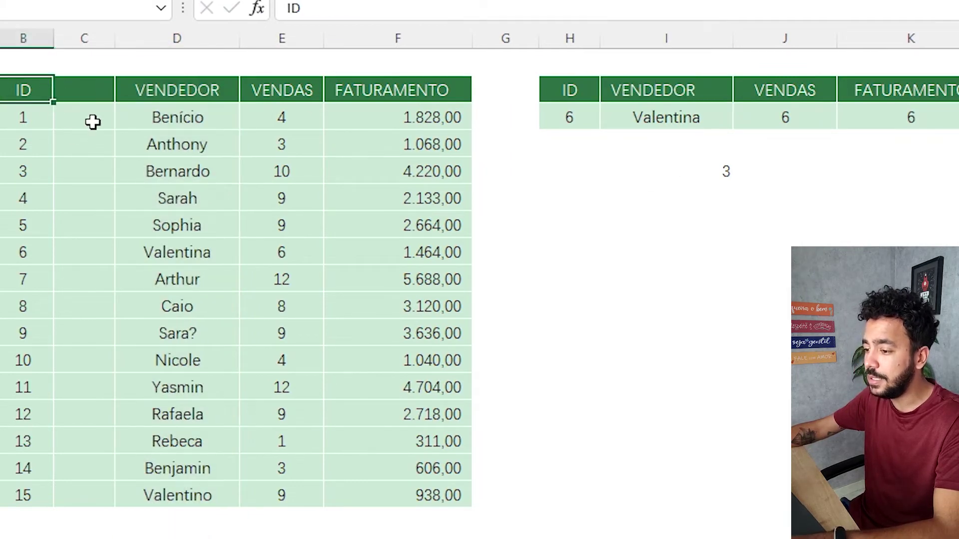
{"action": "left_click", "coordinate": [86, 90]}
{"action": "left_click", "coordinate": [179, 91]}
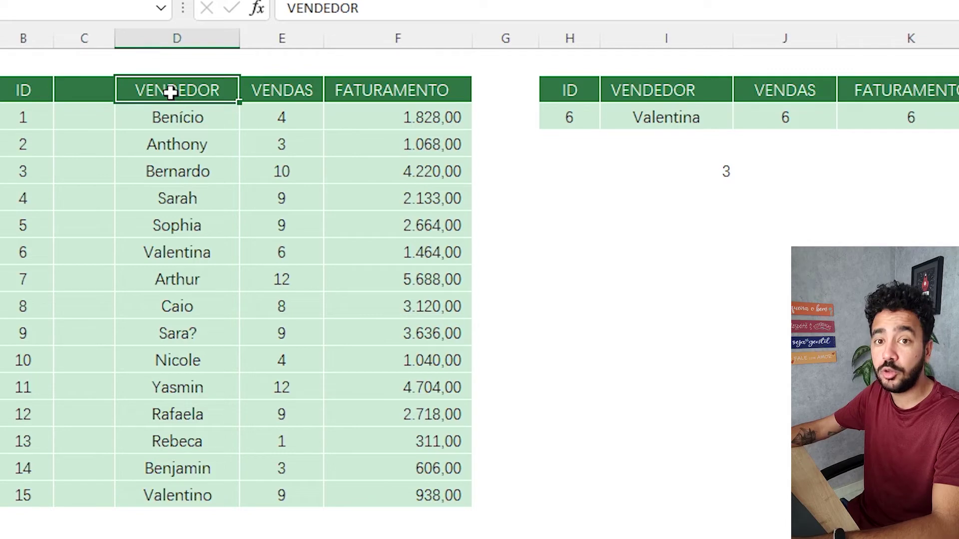
- Delete the remaining blank column C and check the CORRESP result in H5 against the header positions
{"action": "right_click", "coordinate": [102, 33]}
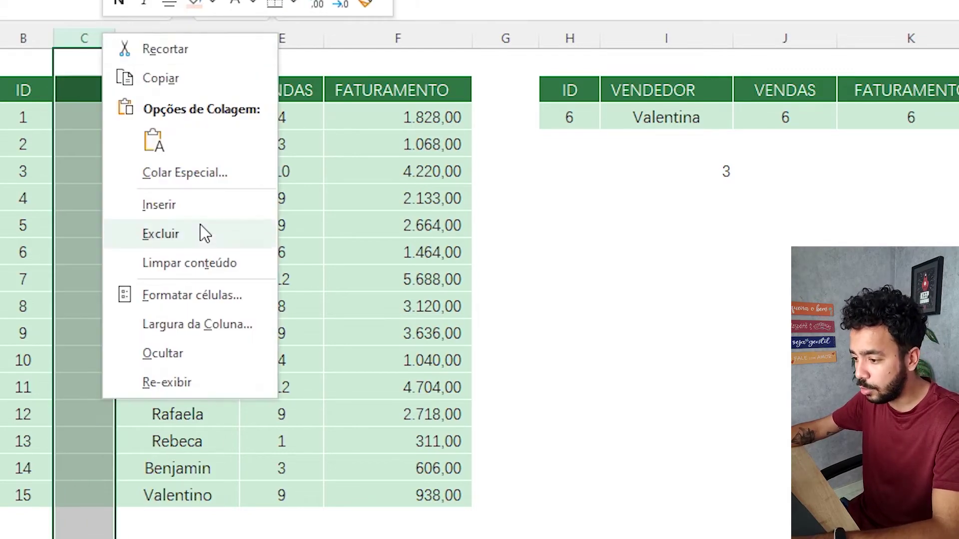
{"action": "left_click", "coordinate": [193, 245]}
{"action": "left_click", "coordinate": [188, 229]}
{"action": "left_click", "coordinate": [640, 187]}
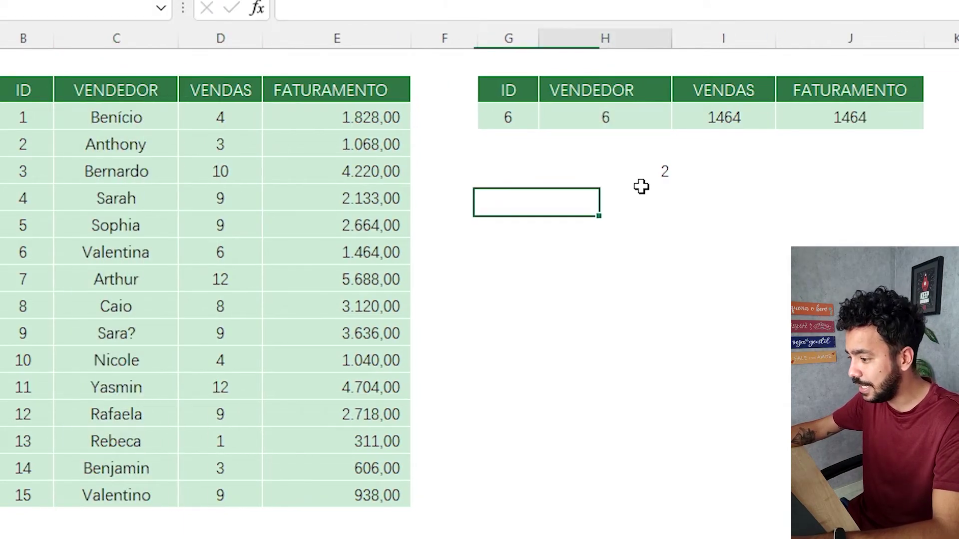
{"action": "left_click", "coordinate": [585, 89]}
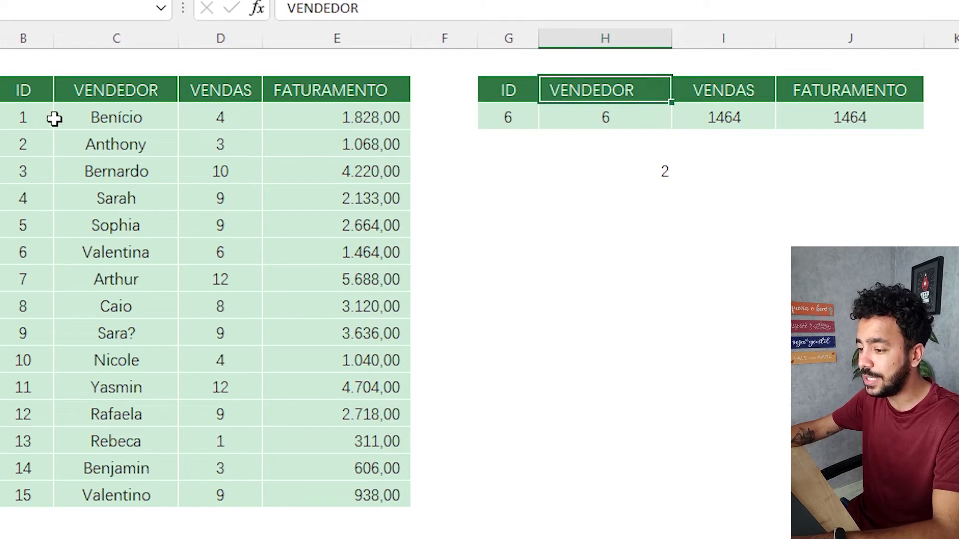
{"action": "left_click", "coordinate": [24, 89]}
{"action": "left_click", "coordinate": [107, 96]}
{"action": "left_click", "coordinate": [647, 168]}
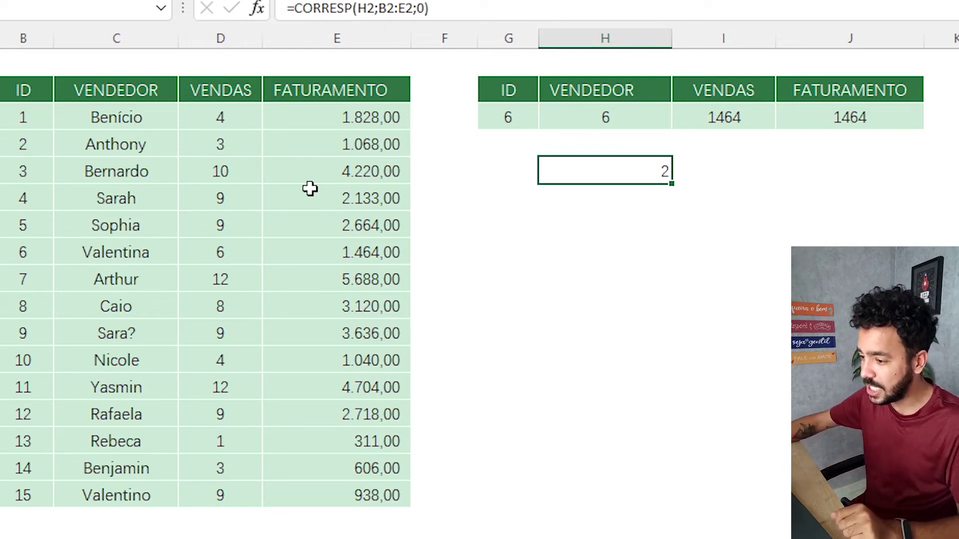
- Replace the VENDEDOR header in H2 with Nome to test how the CORRESP formula reacts to a non-matching header
{"action": "left_click", "coordinate": [111, 96]}
{"action": "left_click", "coordinate": [599, 100]}
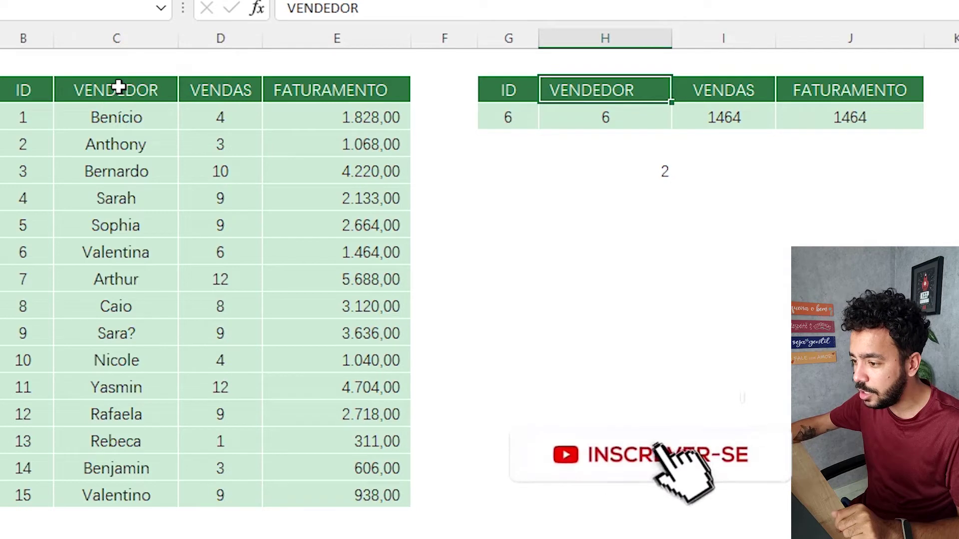
{"action": "type", "text": "v"}
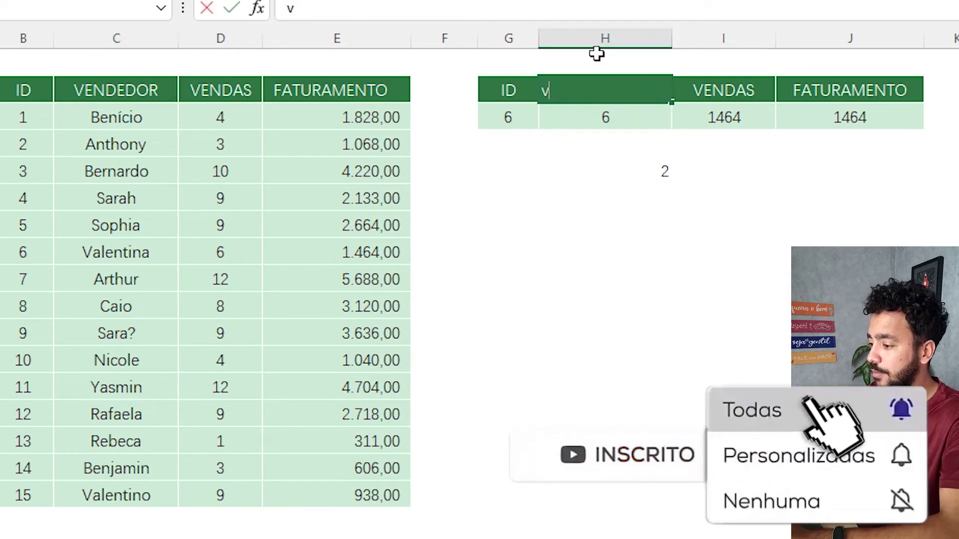
{"action": "type", "text": "E"}
{"action": "key", "text": "BackSpace"}
{"action": "key", "text": "BackSpace"}
{"action": "type", "text": "Nome"}
{"action": "key", "text": "Return"}
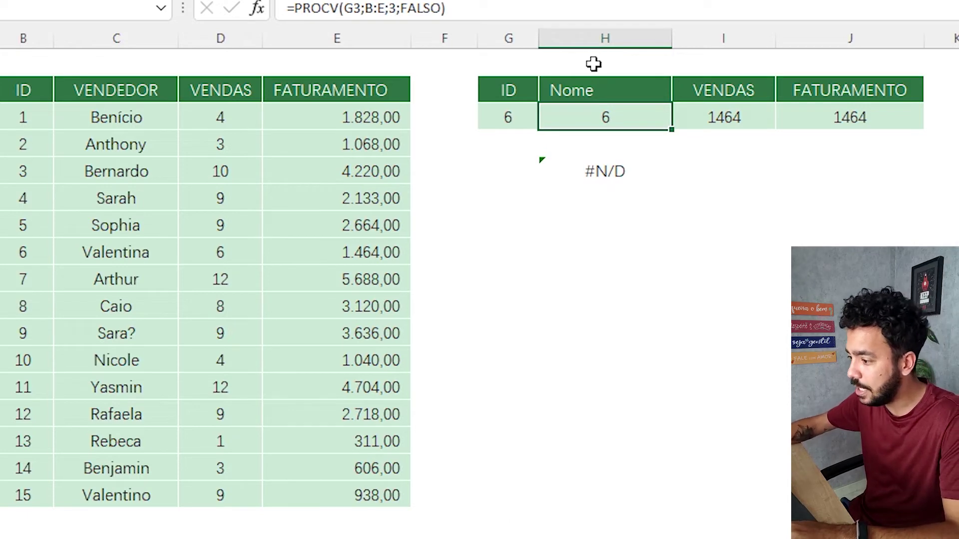
- Compare the H2 header with the sales table's header row and change H2 back to VENDEDOR
{"action": "left_click", "coordinate": [583, 91]}
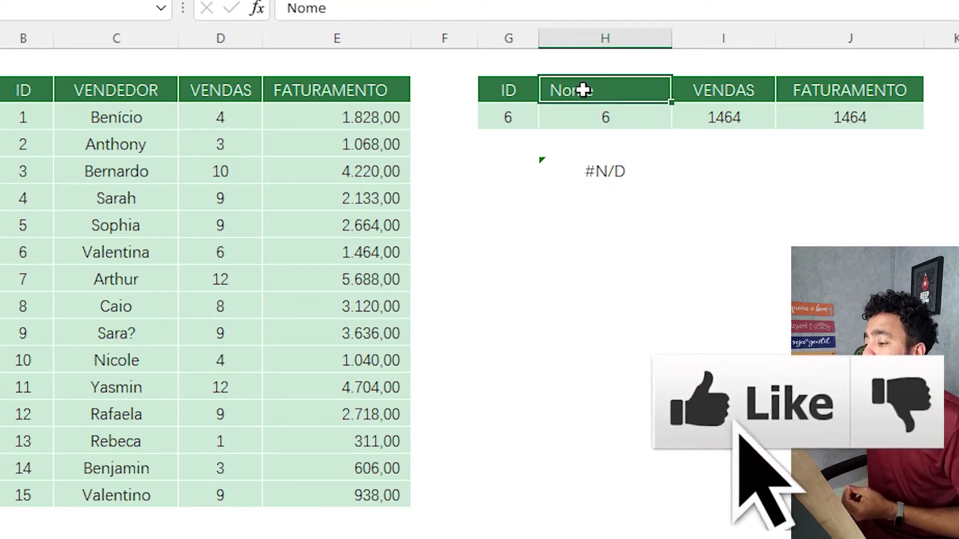
{"action": "left_click_drag", "start_coordinate": [582, 92], "coordinate": [1, 90]}
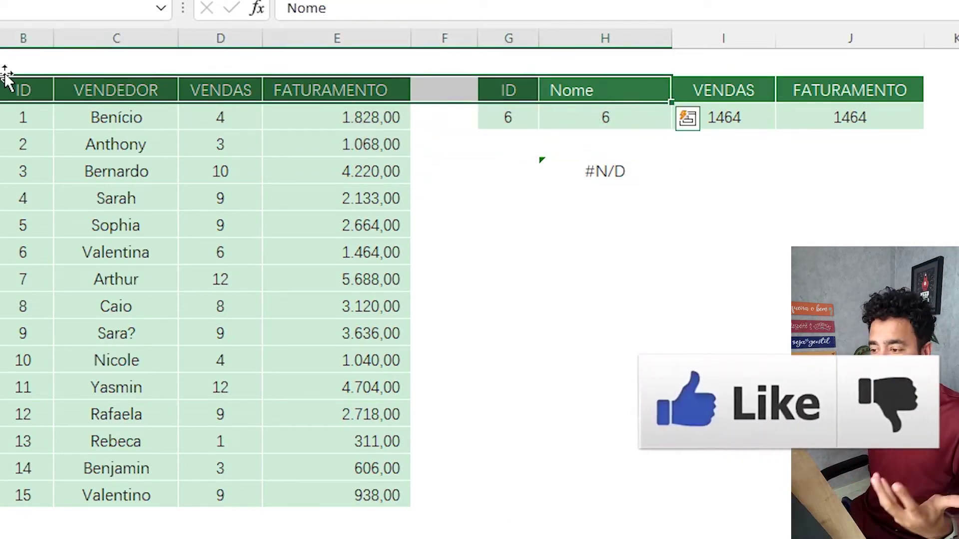
{"action": "left_click", "coordinate": [609, 92]}
{"action": "type", "text": "V"}
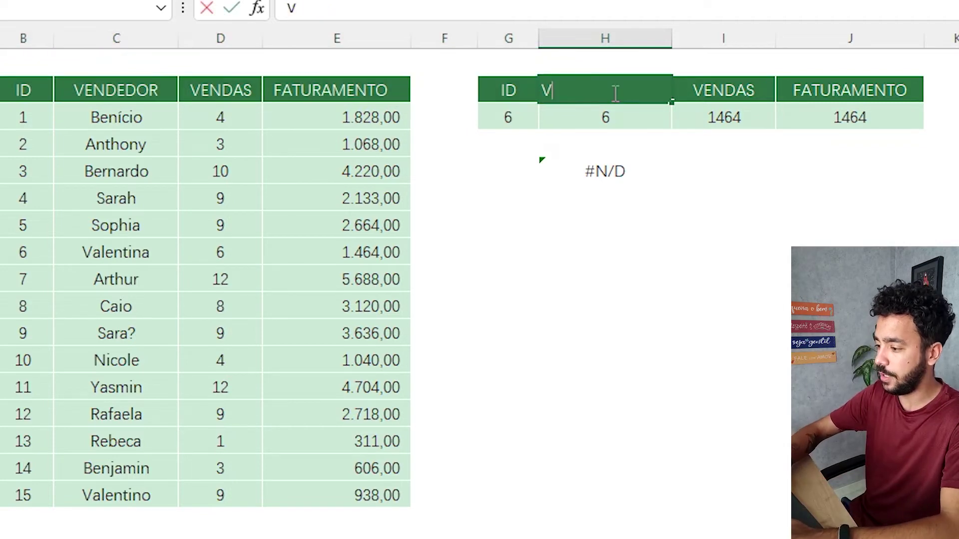
{"action": "type", "text": "ENDEDOR"}
{"action": "key", "text": "Return"}
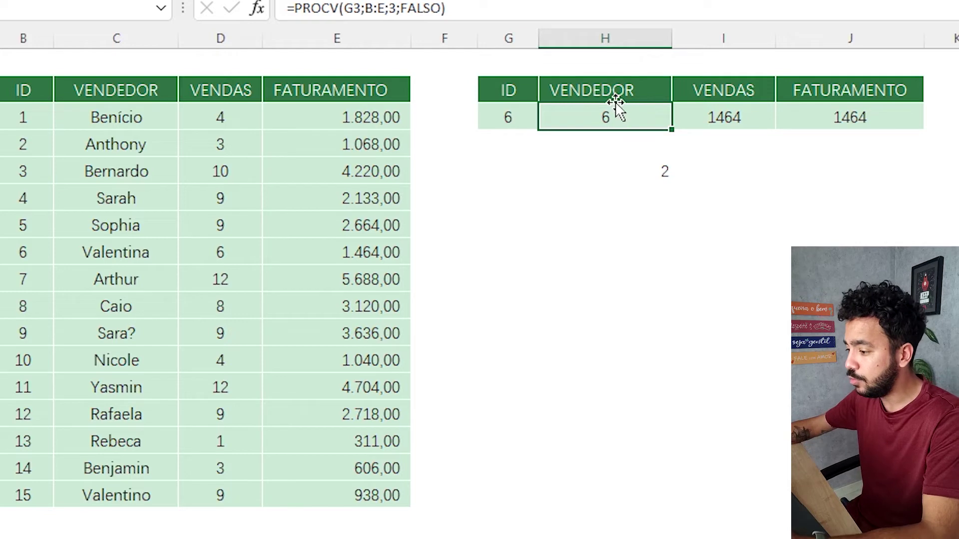
- Set the column index in H3's PROCV formula to 2
{"action": "double_click", "coordinate": [651, 165]}
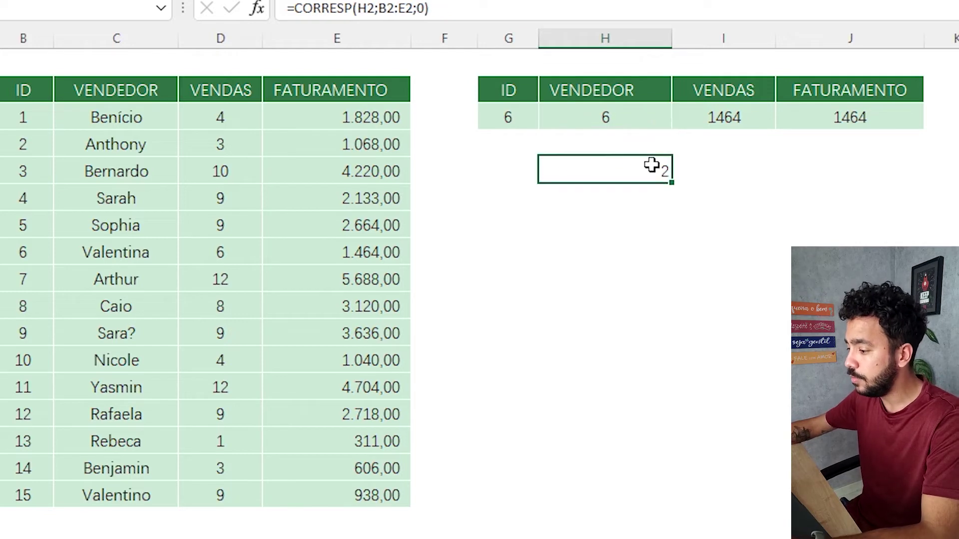
{"action": "left_click", "coordinate": [627, 119]}
{"action": "key", "text": "Escape"}
{"action": "double_click", "coordinate": [635, 118]}
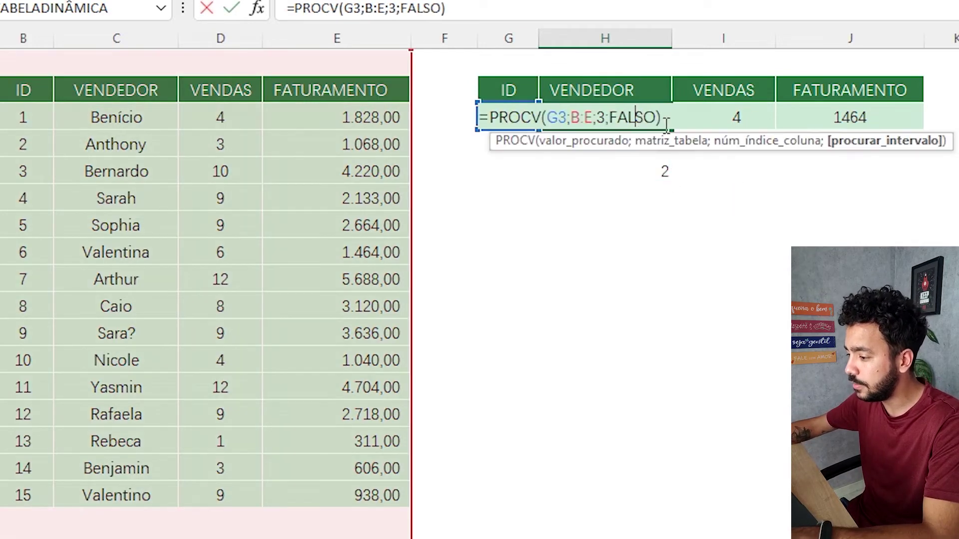
{"action": "double_click", "coordinate": [600, 116]}
{"action": "type", "text": "2"}
{"action": "key", "text": "Return"}
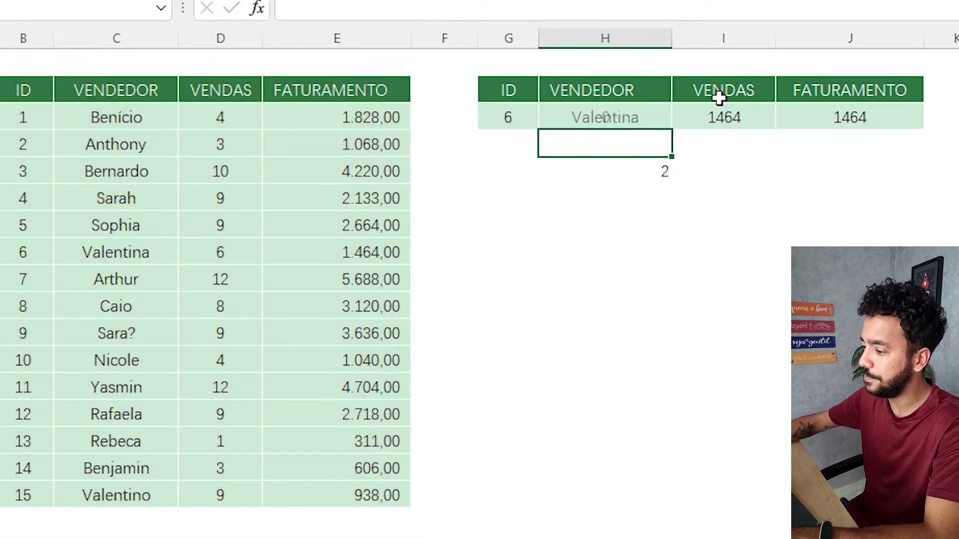
- Copy CORRESP(H2;B2:E2;0) from the formula in H5 without its equals sign, leaving the cell unedited
{"action": "left_click", "coordinate": [637, 167]}
{"action": "double_click", "coordinate": [636, 167]}
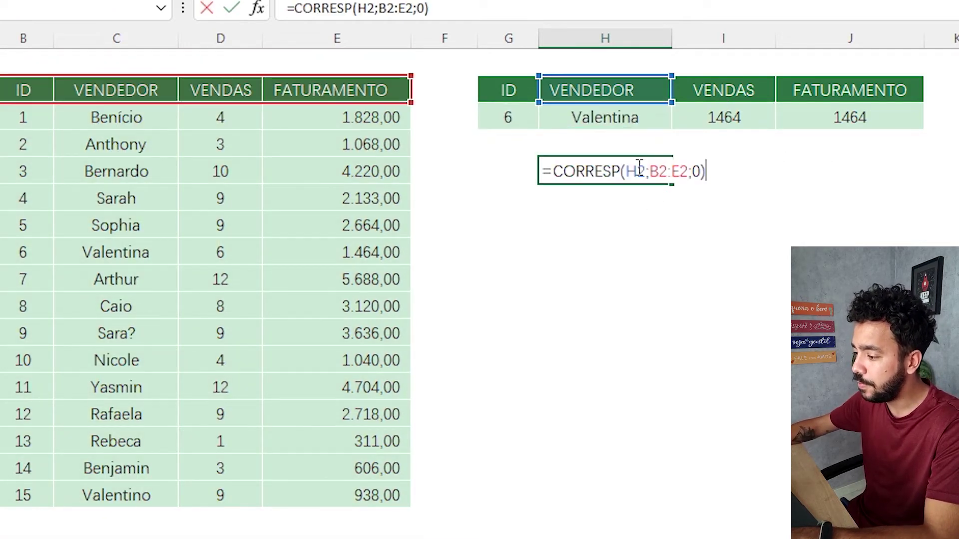
{"action": "key", "text": "Escape"}
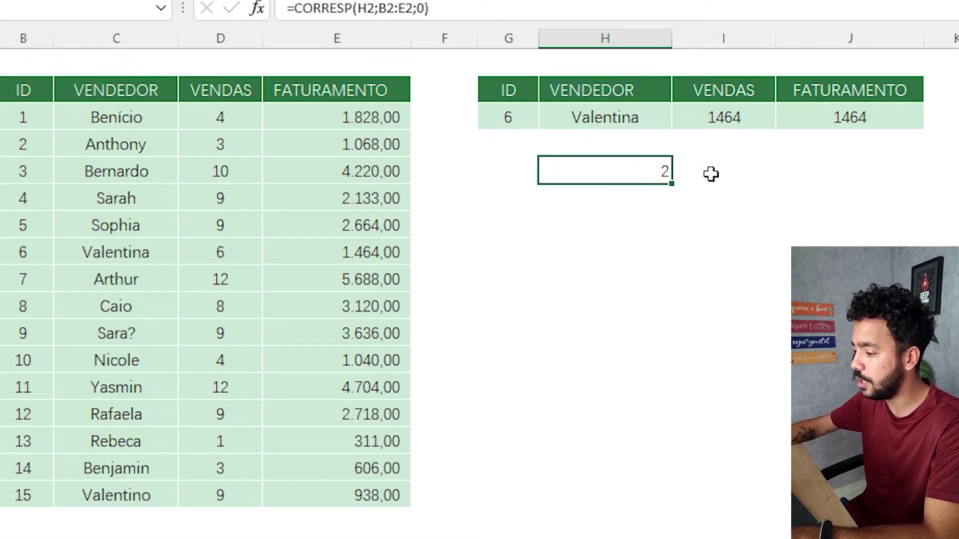
{"action": "double_click", "coordinate": [552, 174]}
{"action": "left_click_drag", "start_coordinate": [717, 173], "coordinate": [557, 171]}
{"action": "key", "text": "ctrl+c"}
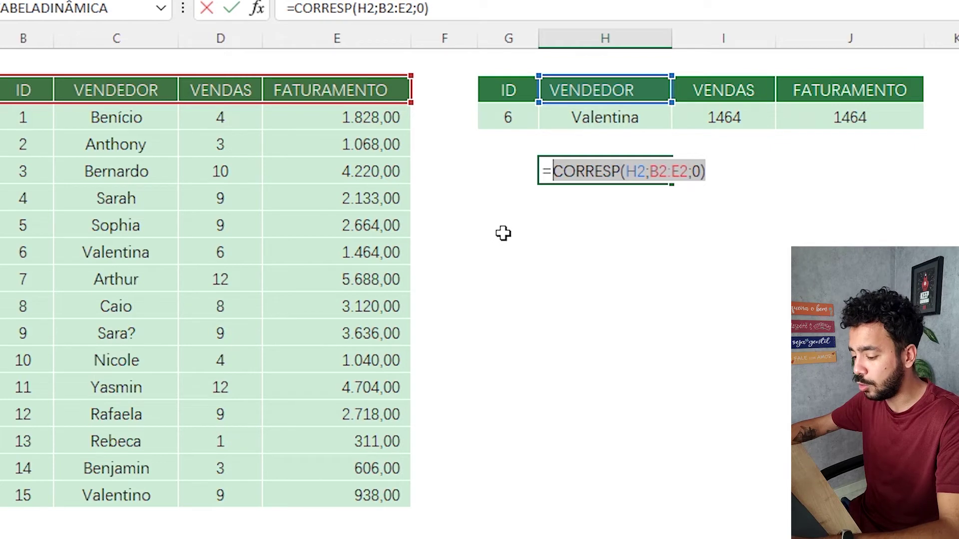
{"action": "key", "text": "Escape"}
- Replace the fixed column index in H3's PROCV with the copied CORRESP(H2;B2:E2;0)
{"action": "double_click", "coordinate": [606, 119]}
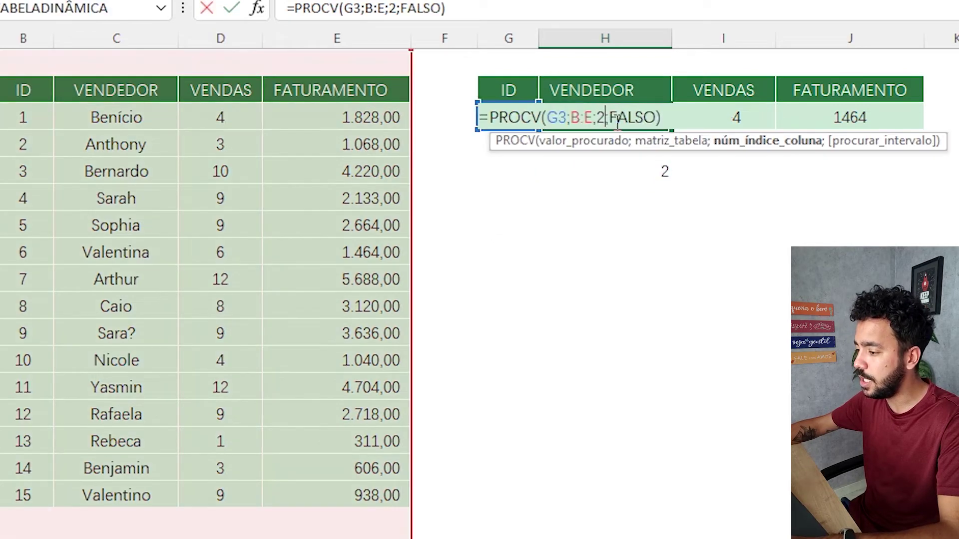
{"action": "double_click", "coordinate": [602, 119]}
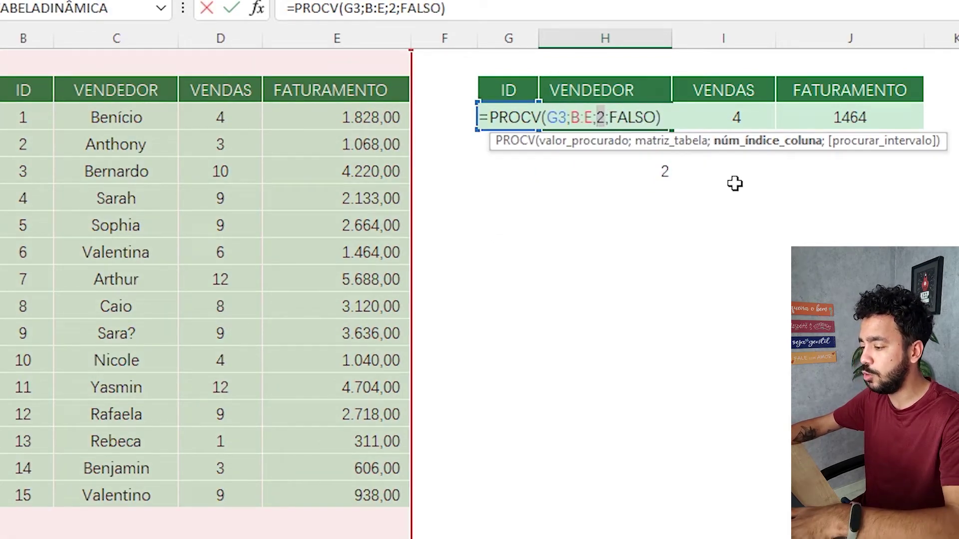
{"action": "key", "text": "ctrl+v"}
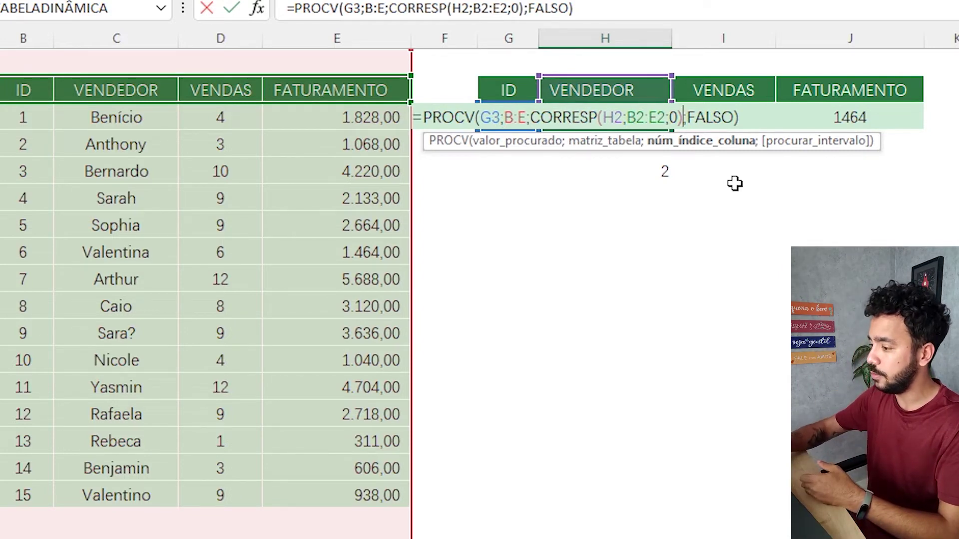
{"action": "key", "text": "Return"}
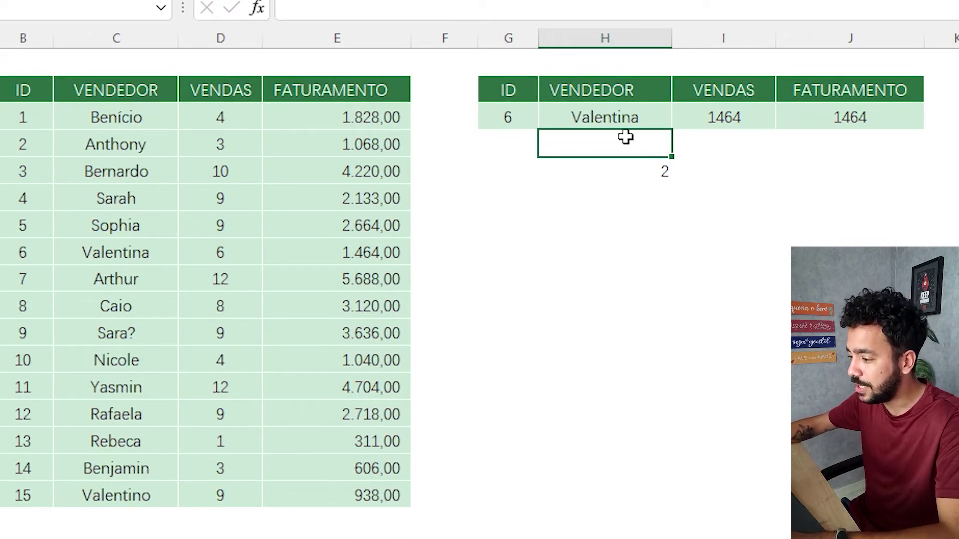
- Review H3's nested formula by tracing ID 6 through the B:E sales table to the VENDEDOR column
{"action": "left_click", "coordinate": [633, 113]}
{"action": "double_click", "coordinate": [633, 114]}
{"action": "key", "text": "Escape"}
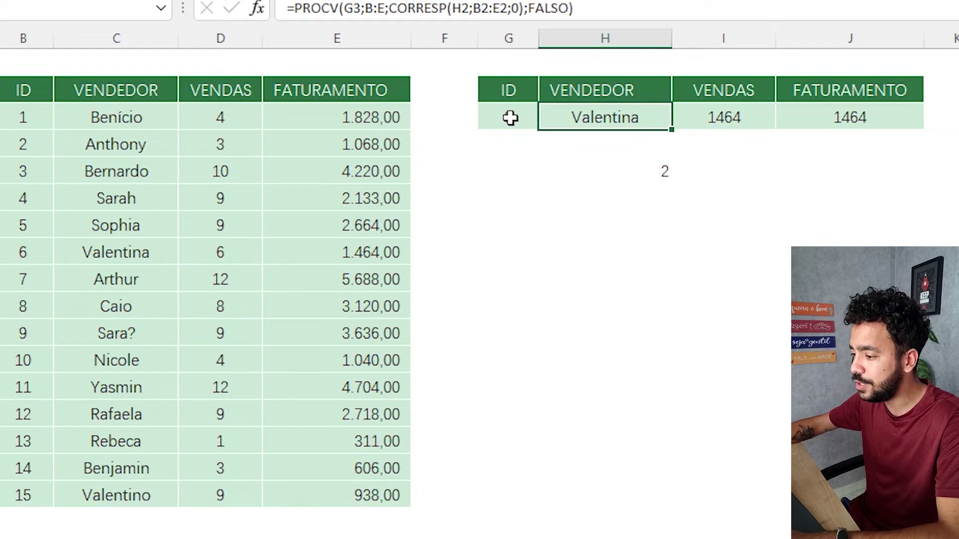
{"action": "left_click", "coordinate": [510, 118]}
{"action": "type", "text": "6"}
{"action": "left_click", "coordinate": [22, 245]}
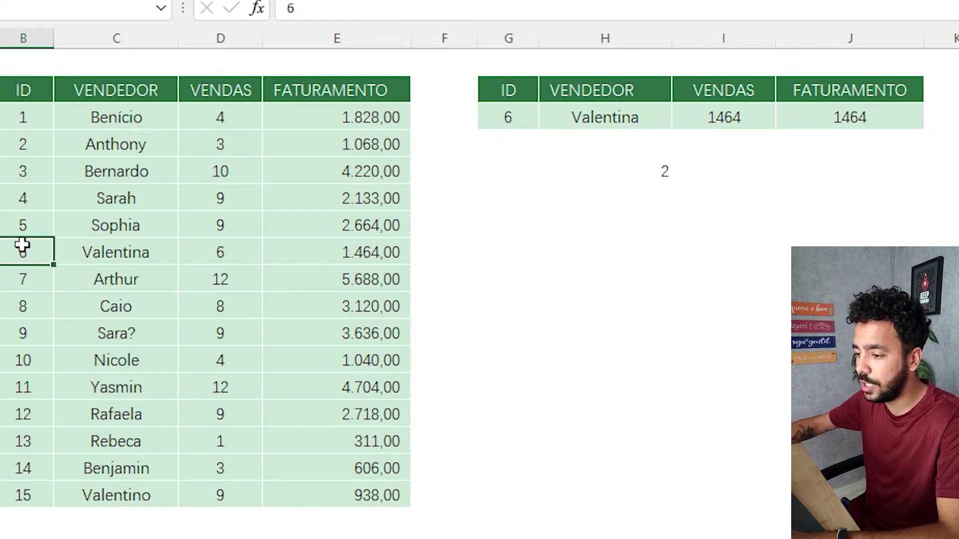
{"action": "left_click_drag", "start_coordinate": [20, 38], "coordinate": [394, 52]}
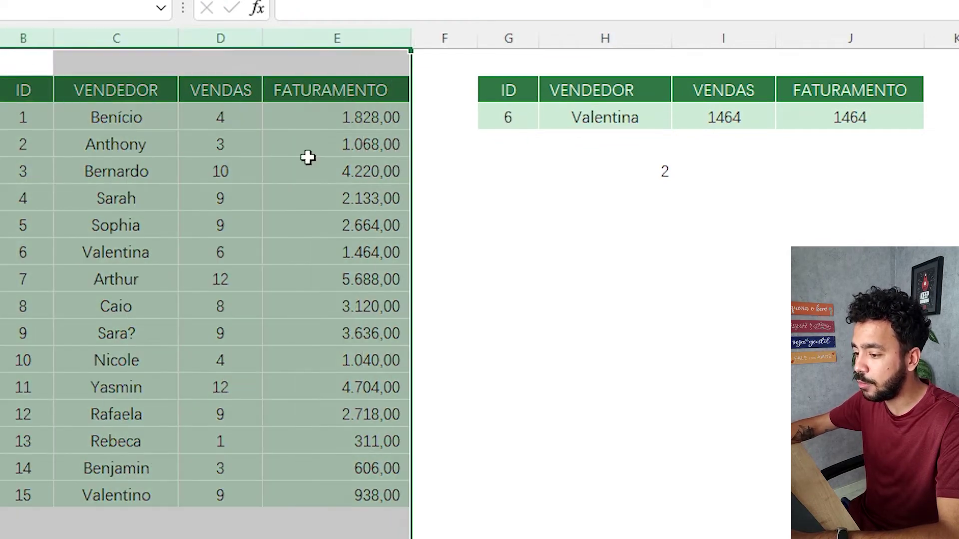
{"action": "left_click", "coordinate": [10, 250]}
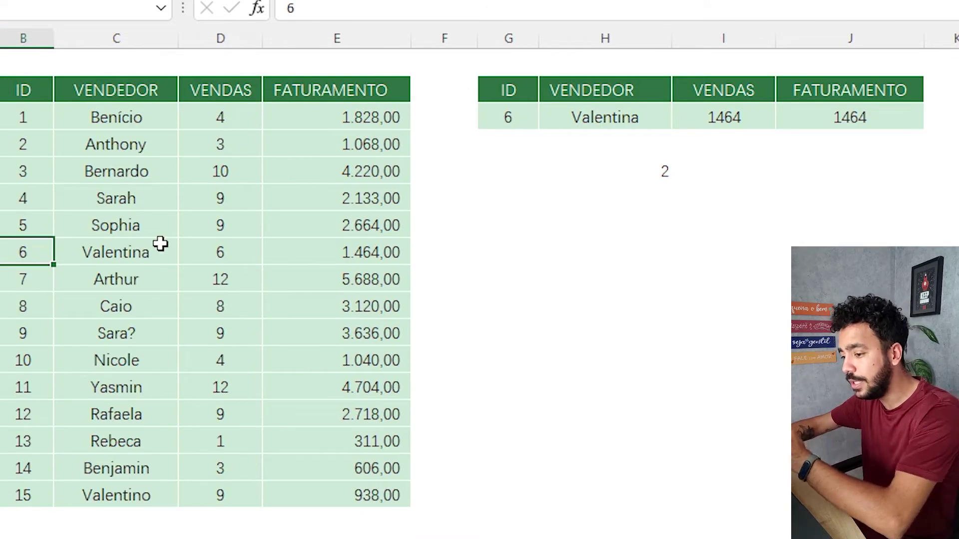
{"action": "left_click_drag", "start_coordinate": [17, 86], "coordinate": [24, 227]}
{"action": "left_click_drag", "start_coordinate": [102, 91], "coordinate": [120, 486]}
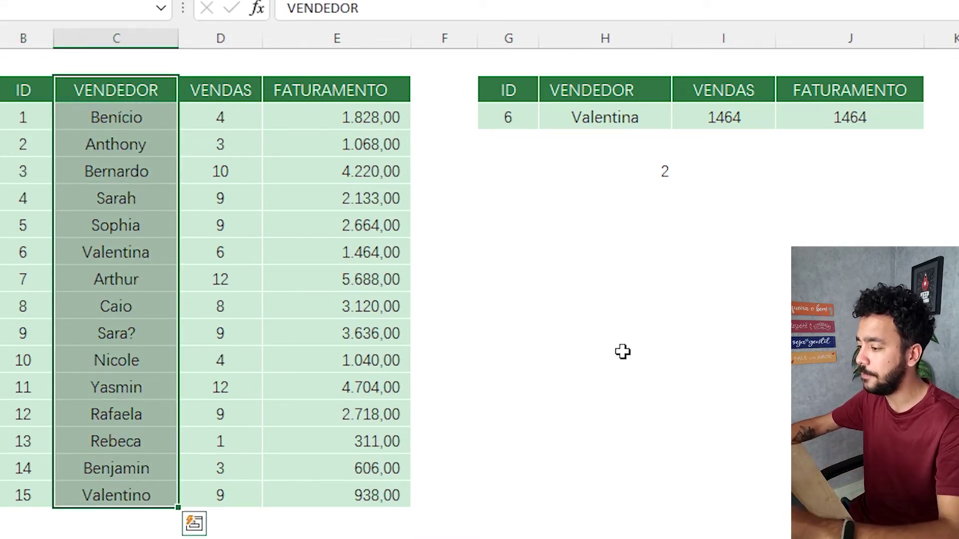
- Clear the helper CORRESP formula from H5
{"action": "left_click", "coordinate": [666, 164]}
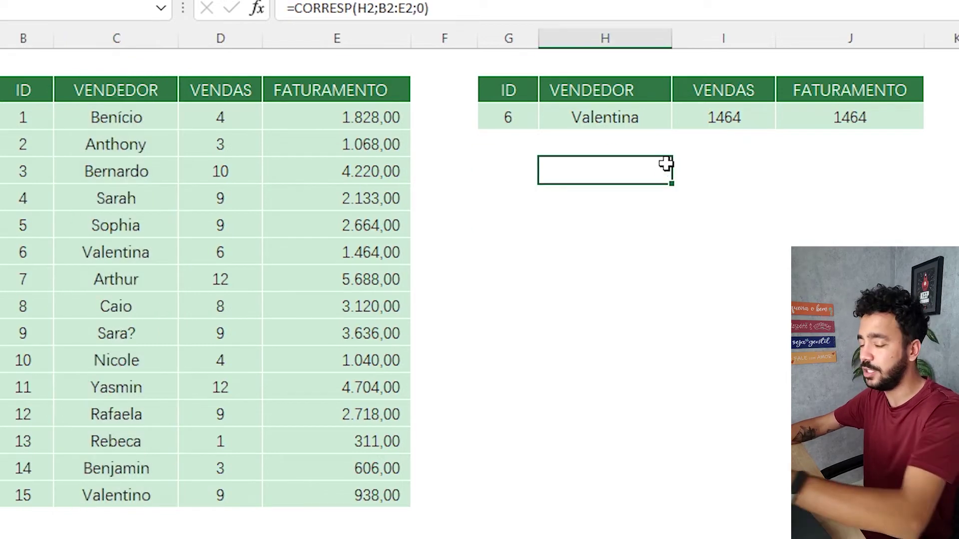
{"action": "key", "text": "Delete"}
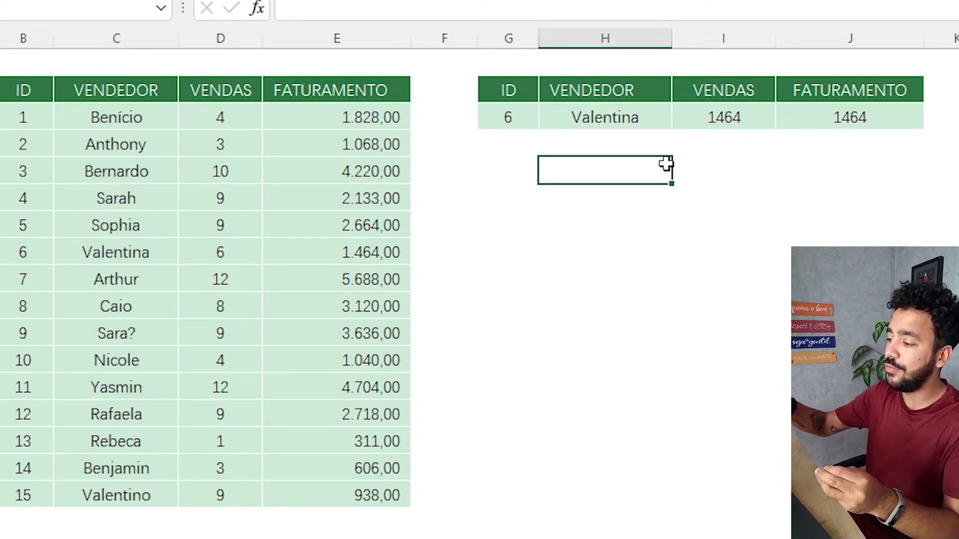
- Begin a PROCV formula in I3 that looks up the ID in G3 within columns B:E
{"action": "left_click", "coordinate": [727, 118]}
{"action": "type", "text": "="}
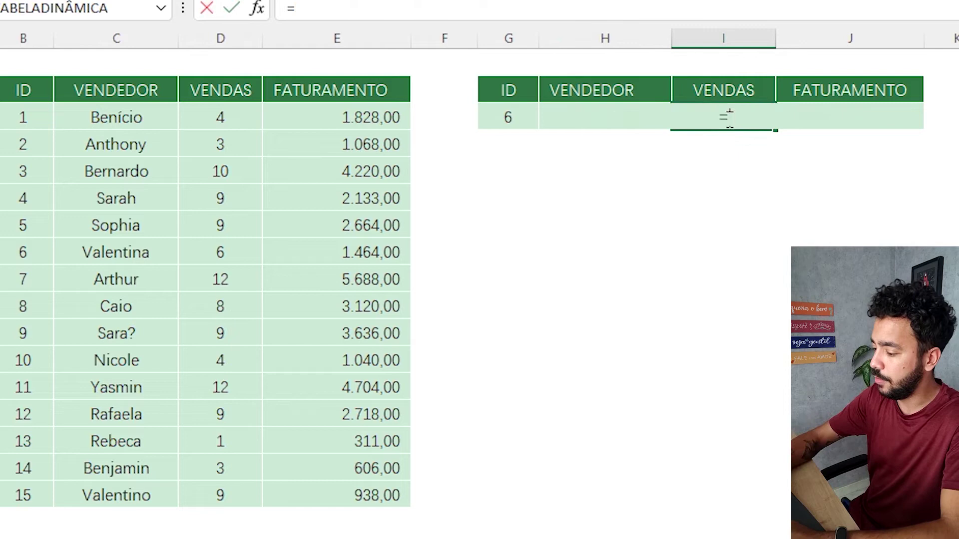
{"action": "type", "text": "PROCV("}
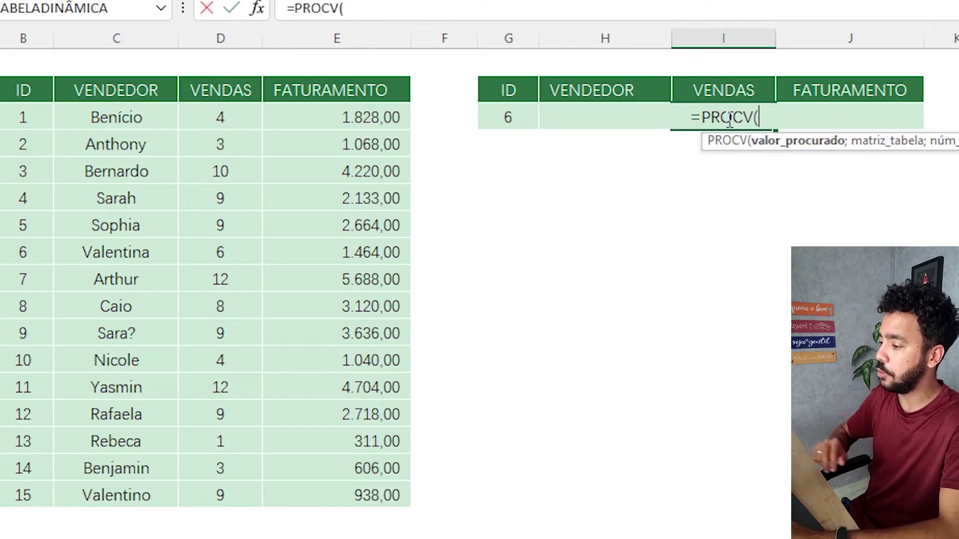
{"action": "left_click", "coordinate": [490, 118]}
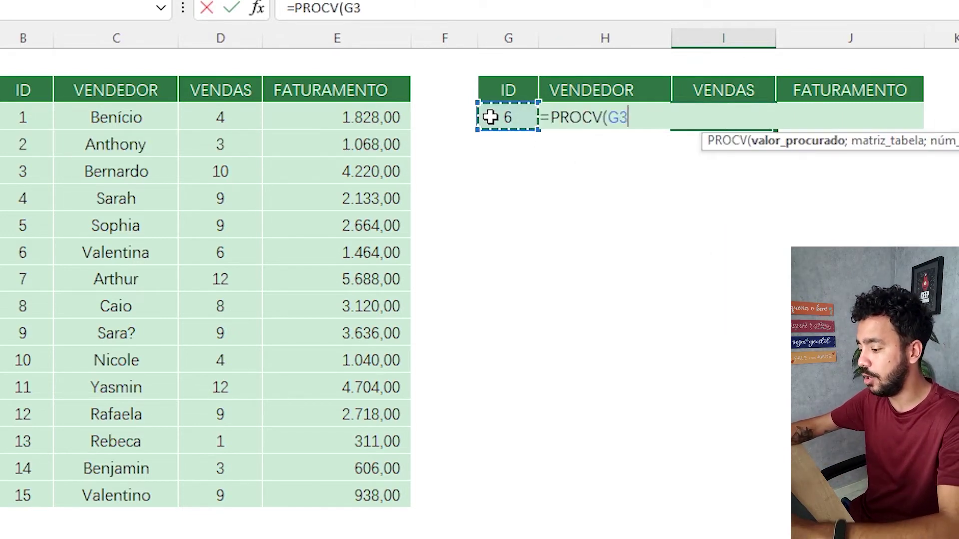
{"action": "type", "text": ";"}
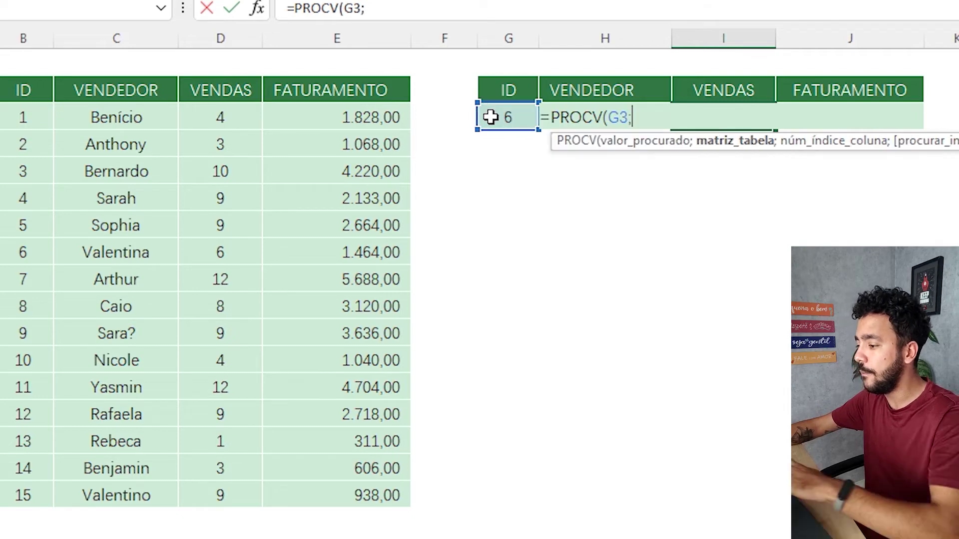
{"action": "left_click_drag", "start_coordinate": [38, 39], "coordinate": [334, 41]}
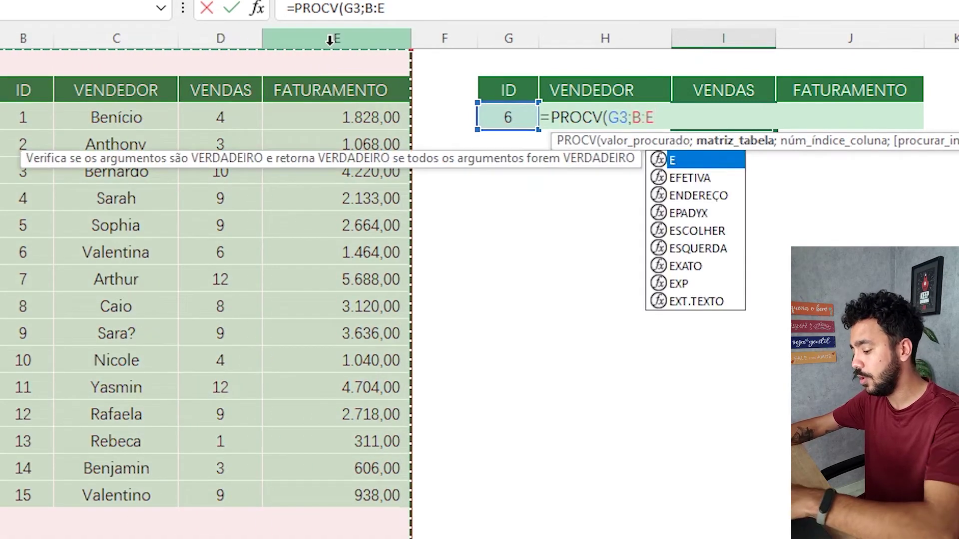
{"action": "type", "text": ";"}
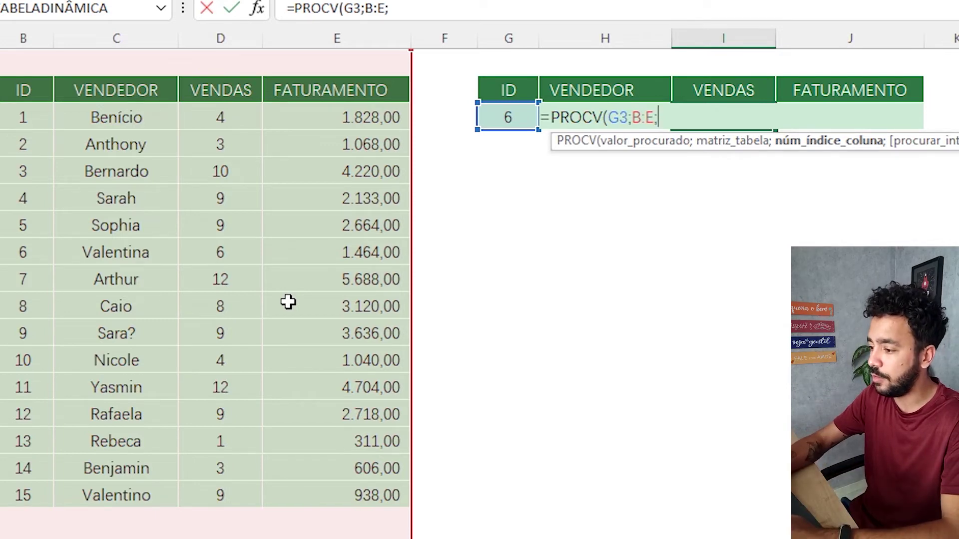
- Nest CORRESP(I2;B2:E2;0) as the column index of the PROCV formula in I3
{"action": "type", "text": "CORRESP("}
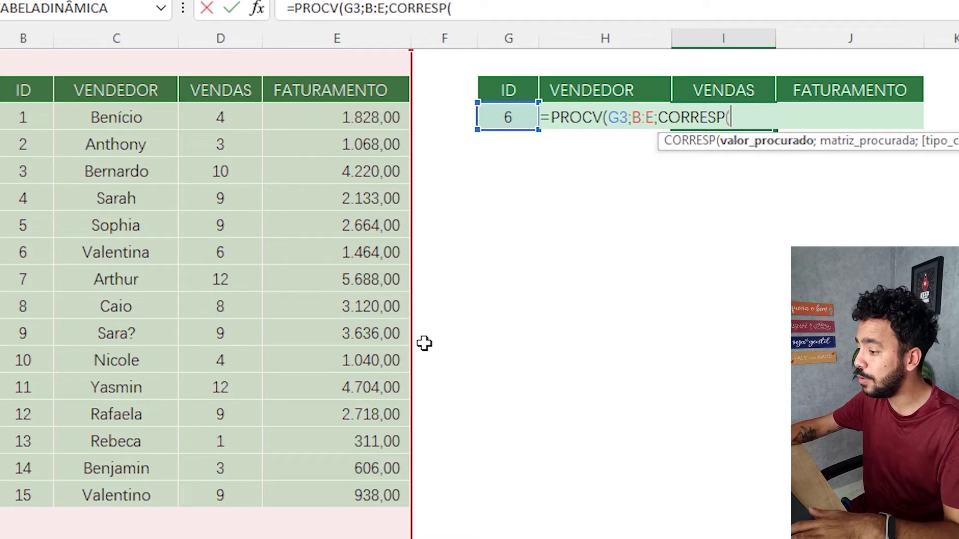
{"action": "left_click", "coordinate": [718, 86]}
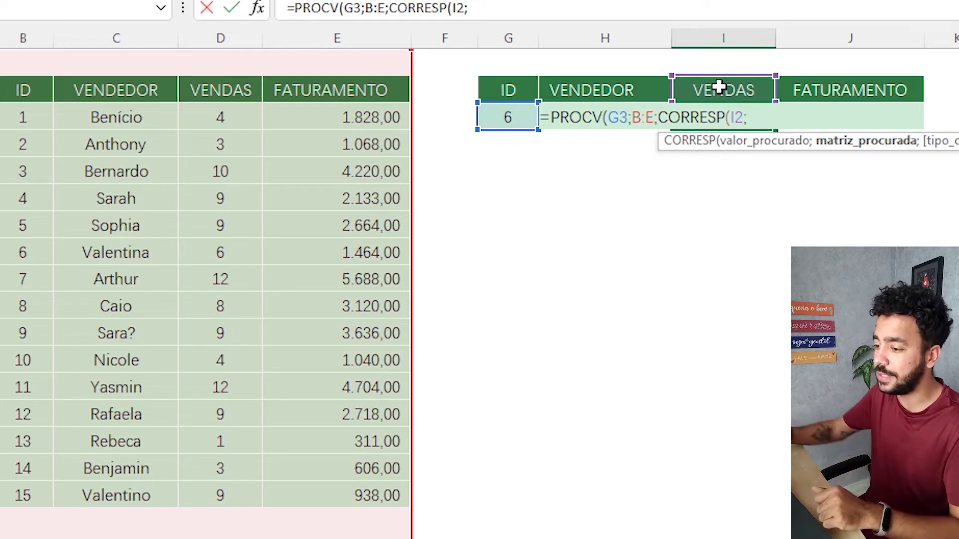
{"action": "left_click_drag", "start_coordinate": [18, 90], "coordinate": [325, 100]}
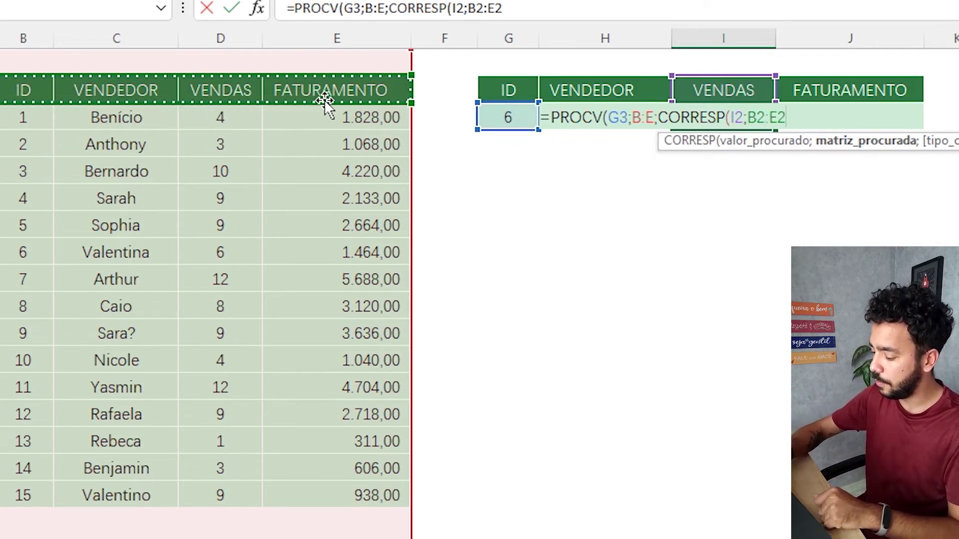
{"action": "type", "text": ";"}
{"action": "key", "text": "Down"}
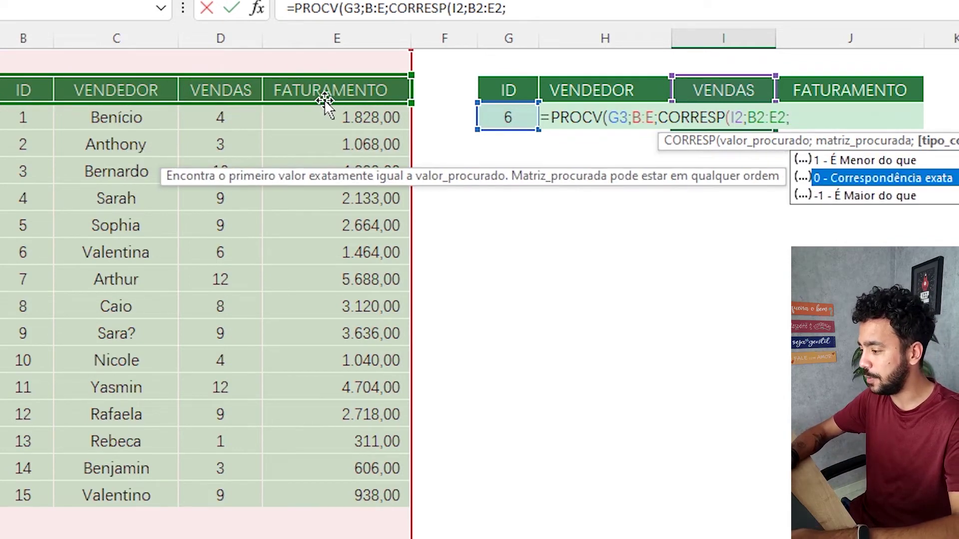
{"action": "key", "text": "Tab"}
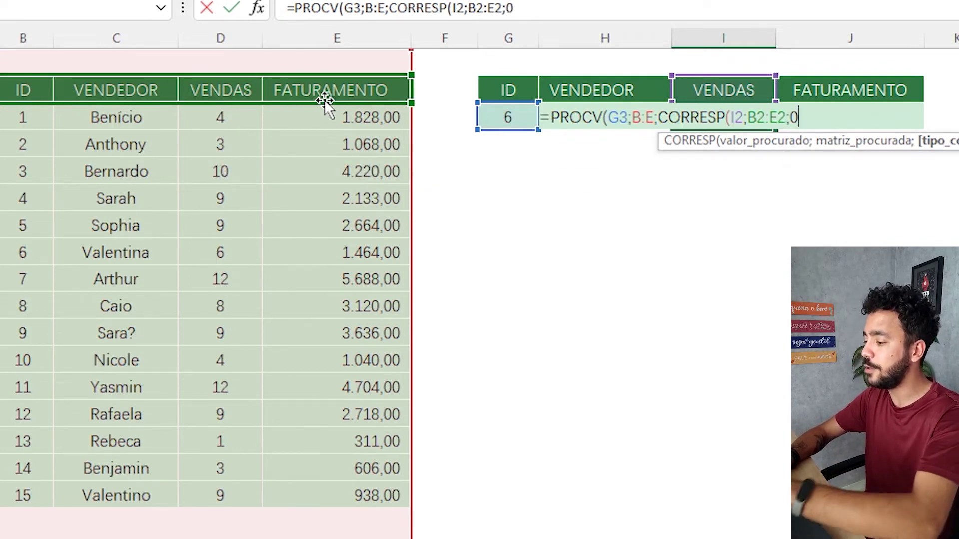
{"action": "type", "text": ");"}
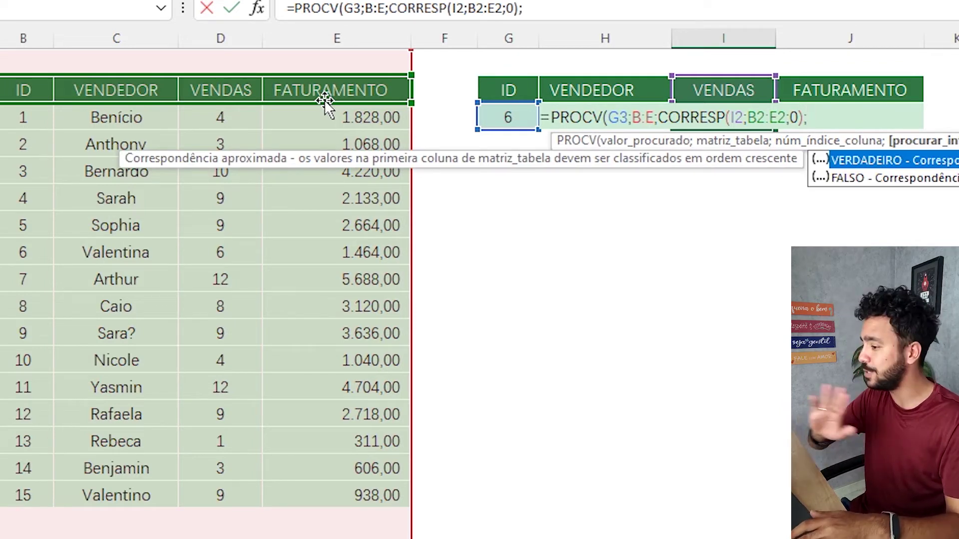
- Complete I3's PROCV with FALSO for an exact match and enter the formula
{"action": "key", "text": "Down"}
{"action": "key", "text": "Tab"}
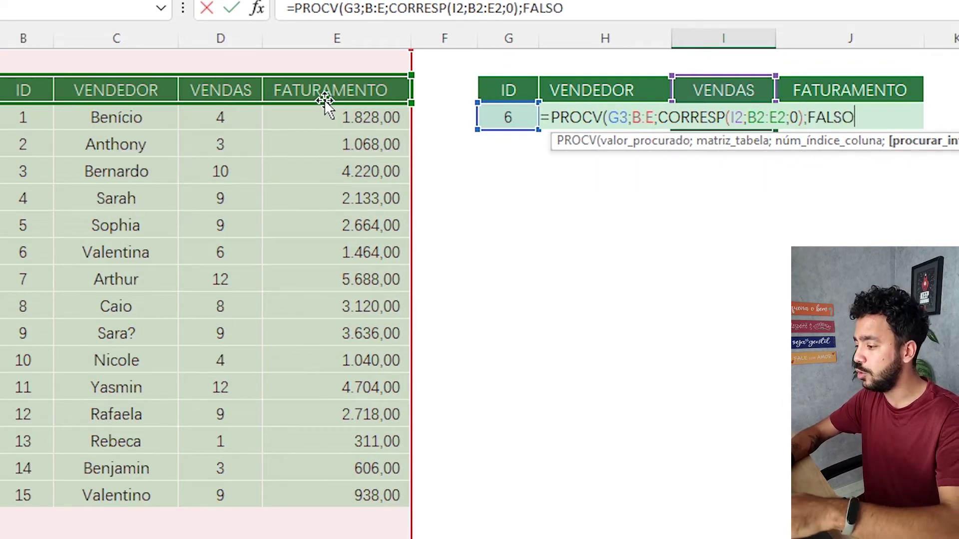
{"action": "type", "text": ")"}
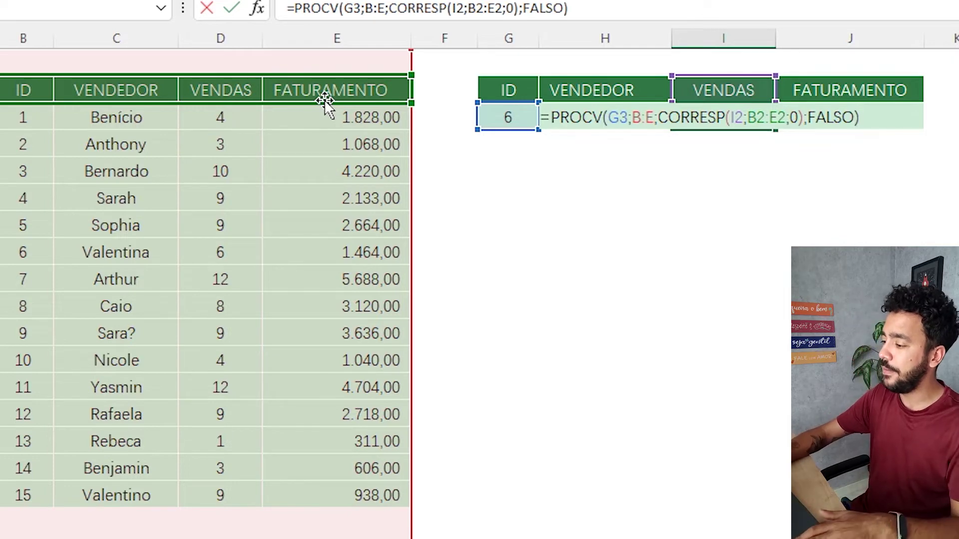
{"action": "key", "text": "Return"}
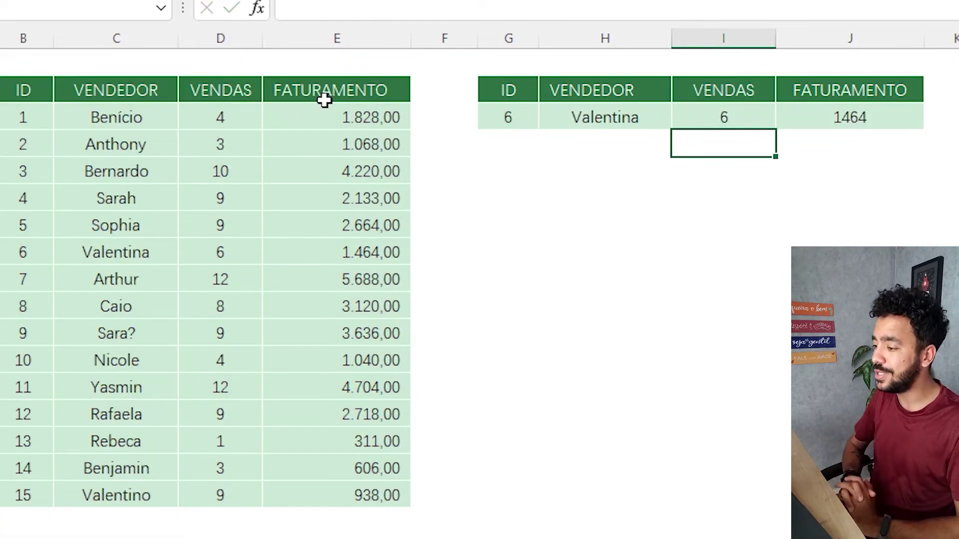
- Try a VENDAS value of 500 for ID 6 in the sales table to test the lookup
{"action": "left_click", "coordinate": [18, 243]}
{"action": "left_click", "coordinate": [228, 241]}
{"action": "type", "text": "500"}
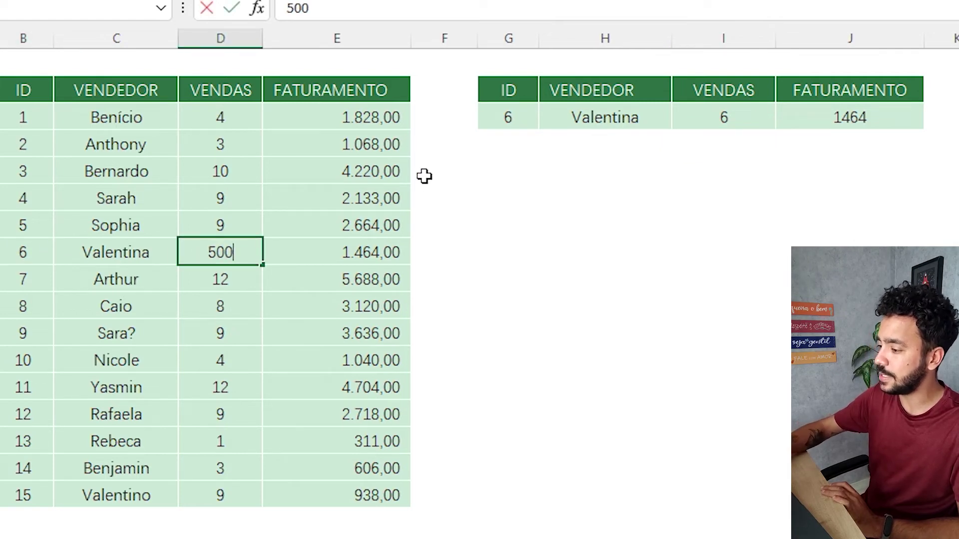
{"action": "key", "text": "Return"}
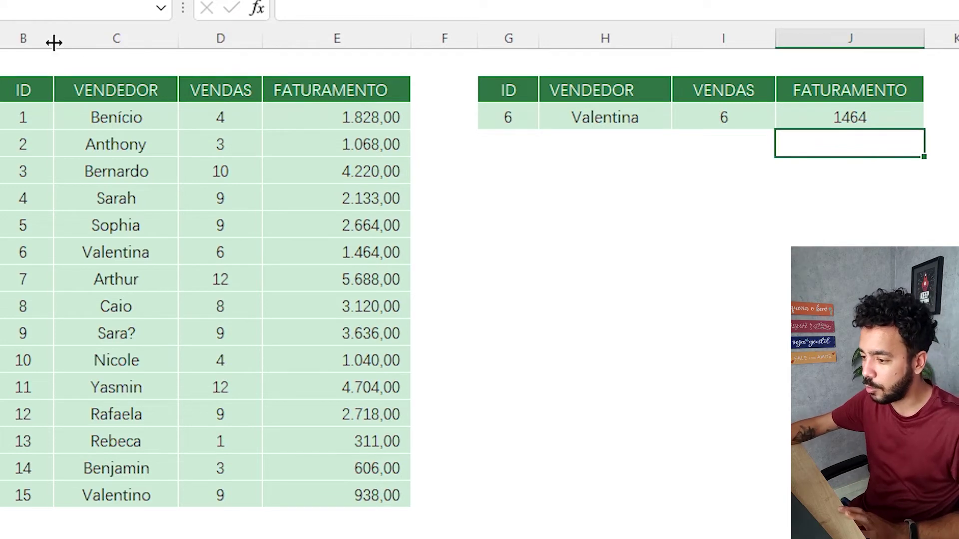
- Test the lookups by inserting one blank column and two more before VENDEDOR, and undo the last insertion
{"action": "right_click", "coordinate": [110, 43]}
{"action": "left_click", "coordinate": [177, 215]}
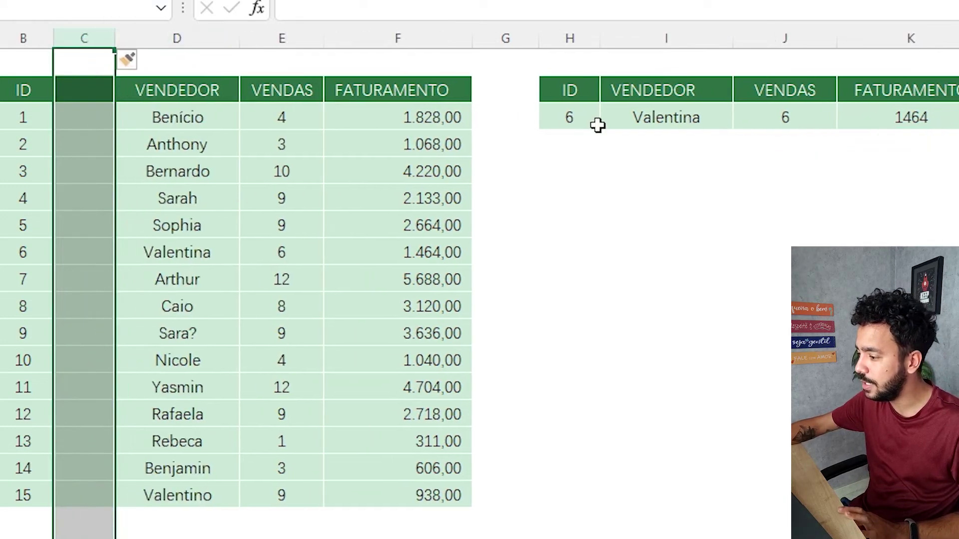
{"action": "left_click_drag", "start_coordinate": [94, 34], "coordinate": [192, 36]}
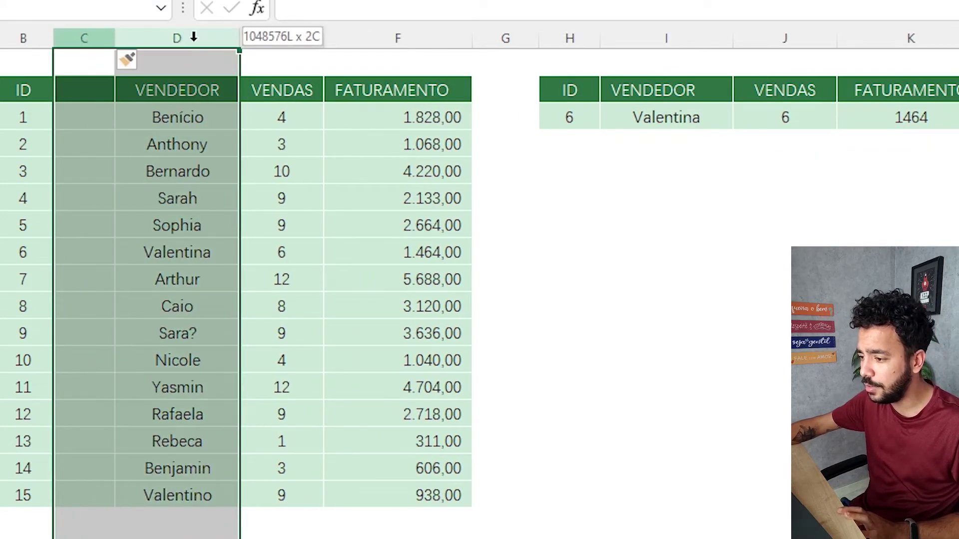
{"action": "right_click", "coordinate": [194, 38]}
{"action": "left_click", "coordinate": [254, 212]}
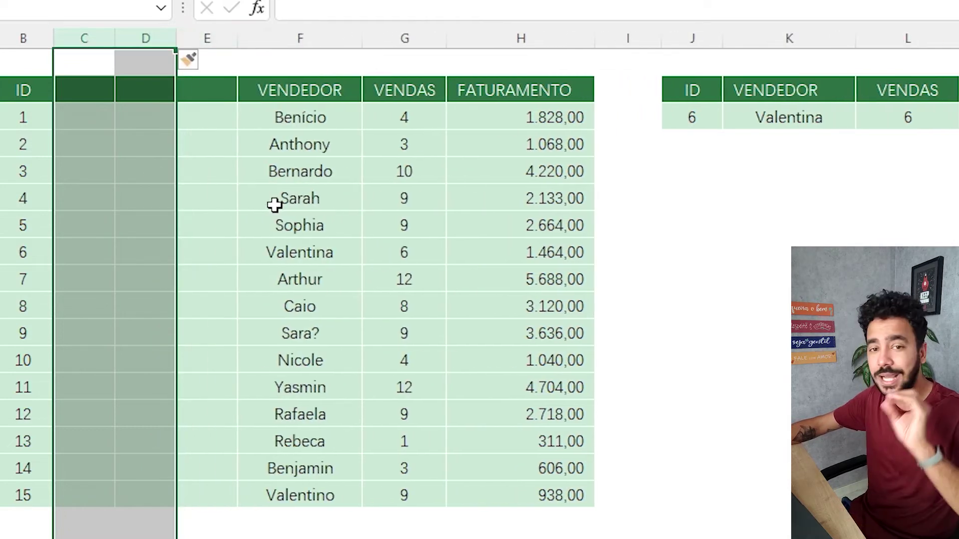
{"action": "key", "text": "ctrl+z"}
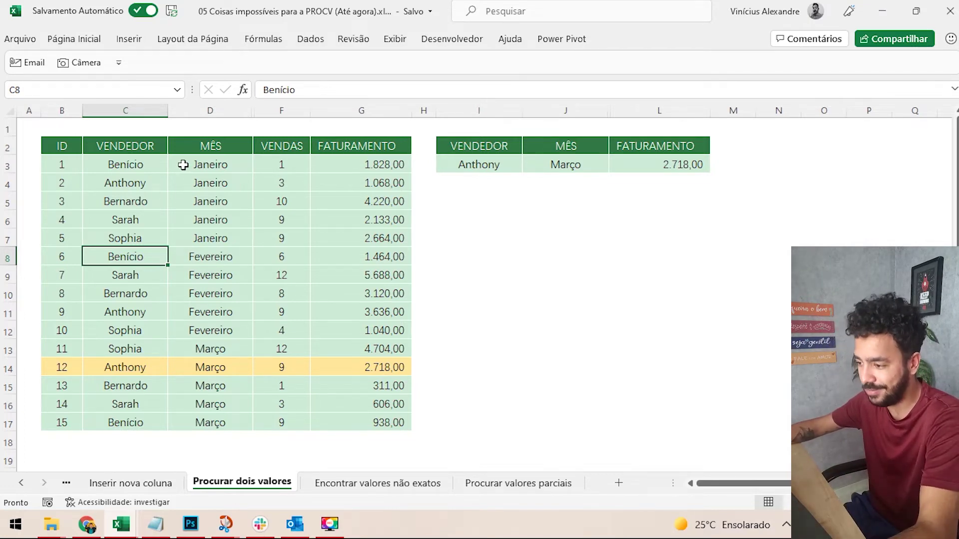
- Examine the repeated seller's Janeiro, Fevereiro and Março rows (IDs 2, 9 and 12) on the Procurar dois valores sheet
{"action": "left_click_drag", "start_coordinate": [112, 183], "coordinate": [201, 187]}
{"action": "left_click", "coordinate": [299, 187]}
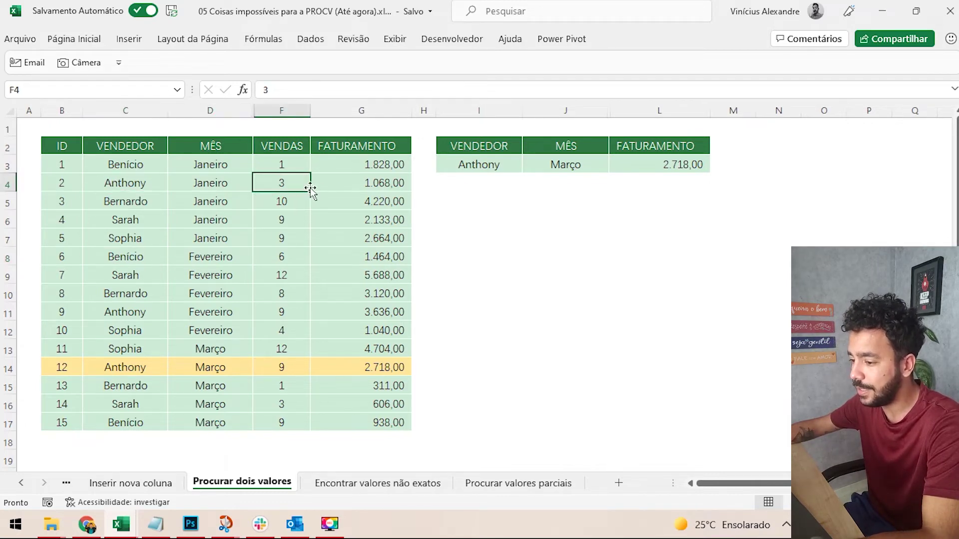
{"action": "left_click_drag", "start_coordinate": [124, 311], "coordinate": [241, 312]}
{"action": "left_click", "coordinate": [279, 312]}
{"action": "left_click", "coordinate": [155, 361]}
{"action": "left_click", "coordinate": [299, 361]}
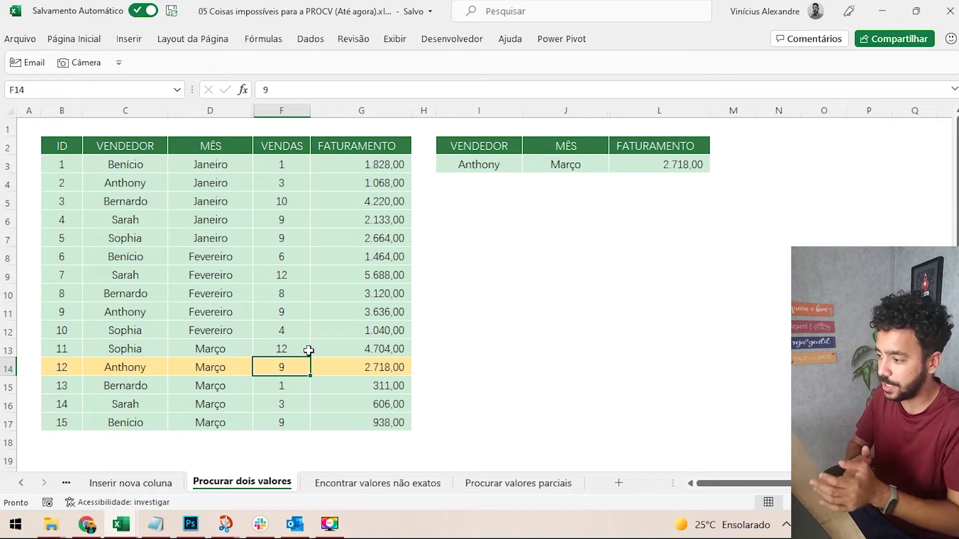
- Set the MÊS criterion in J3 to Fevereiro and compare the lookup with ID 9's FATURAMENTO
{"action": "left_click", "coordinate": [582, 159]}
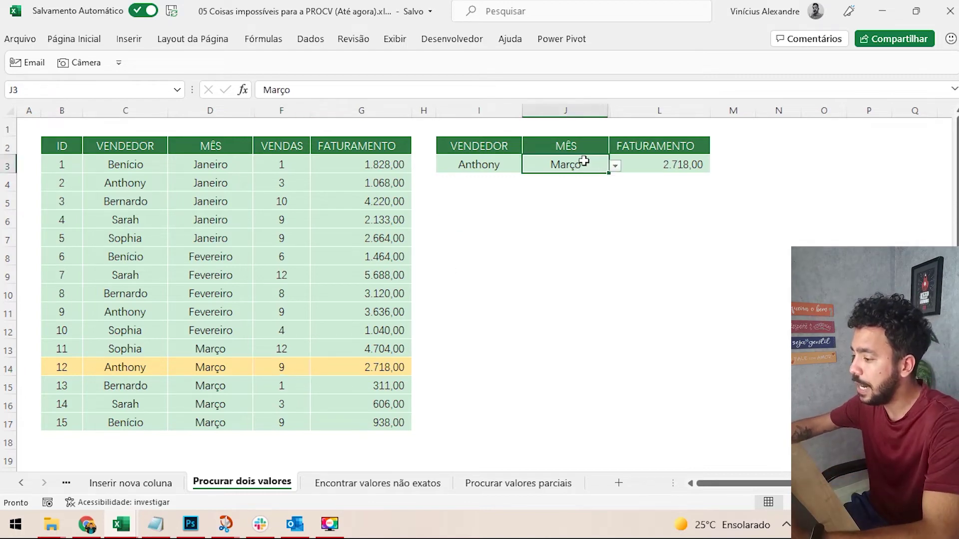
{"action": "left_click", "coordinate": [657, 166]}
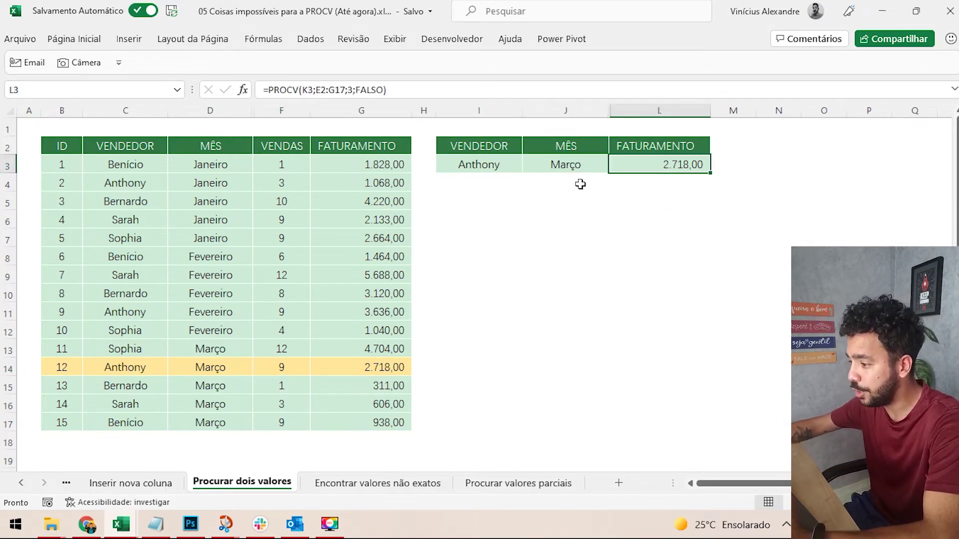
{"action": "left_click", "coordinate": [588, 167]}
{"action": "left_click", "coordinate": [615, 167]}
{"action": "left_click", "coordinate": [590, 187]}
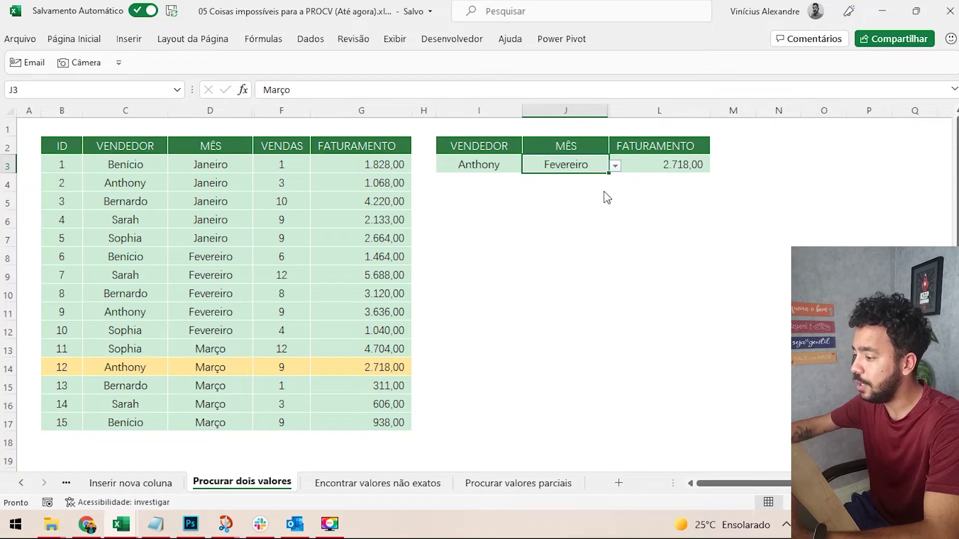
{"action": "left_click", "coordinate": [366, 312]}
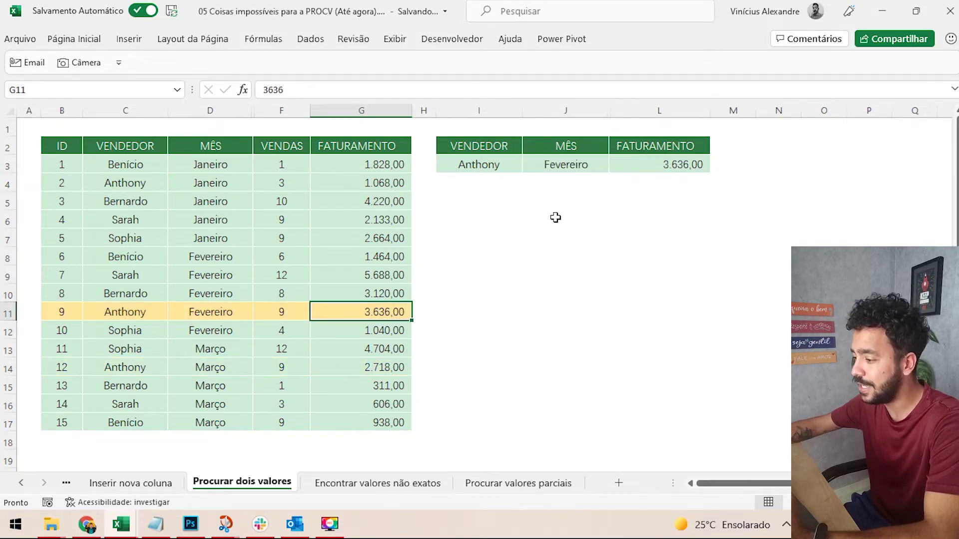
- Set the MÊS criterion in J3 to Janeiro and the VENDEDOR criterion in I3 to the seller of ID 3
{"action": "left_click", "coordinate": [553, 165]}
{"action": "left_click", "coordinate": [615, 166]}
{"action": "left_click", "coordinate": [596, 179]}
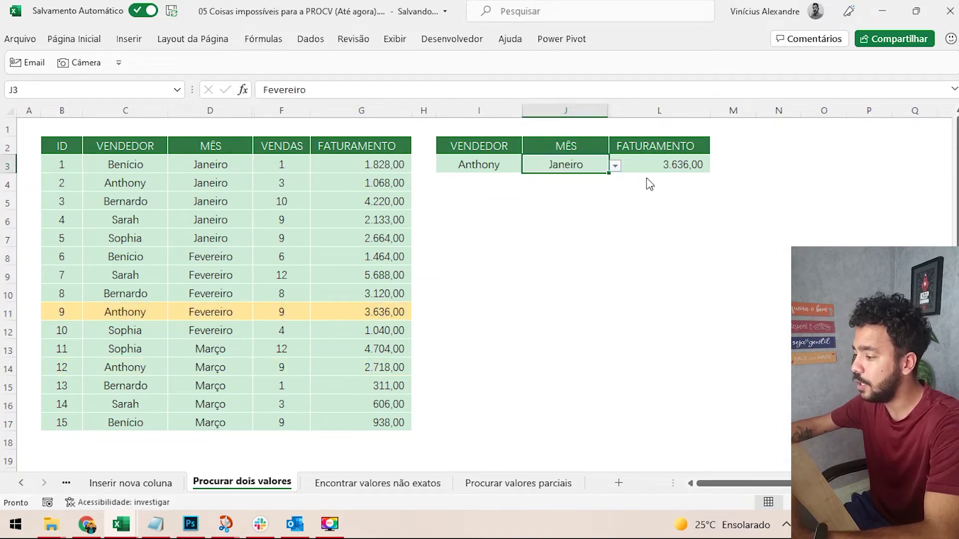
{"action": "left_click", "coordinate": [513, 176]}
{"action": "left_click", "coordinate": [520, 168]}
{"action": "left_click", "coordinate": [527, 166]}
{"action": "left_click", "coordinate": [485, 197]}
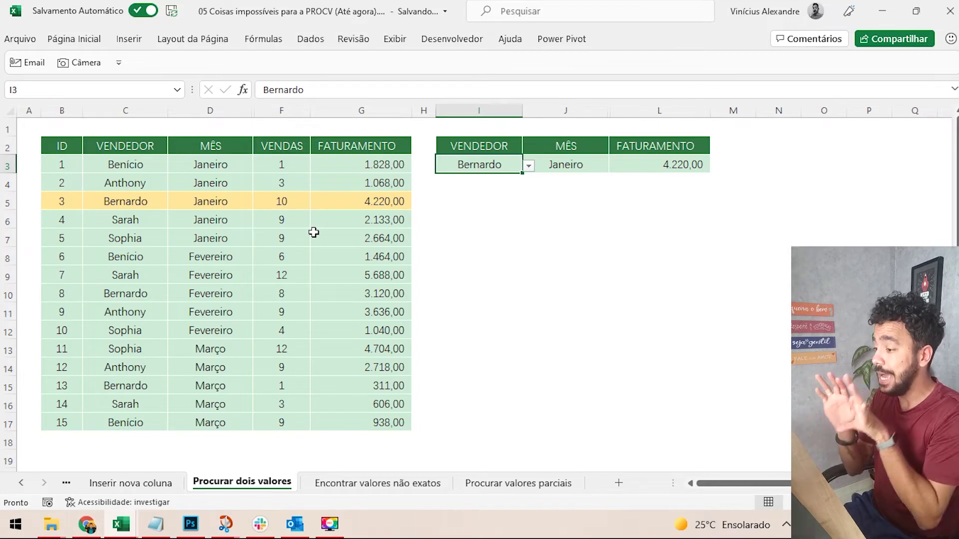
- Unhide the Auxiliar column E between MÊS and VENDAS in the sales table and inspect its CONCATENAR formulas
{"action": "left_click", "coordinate": [667, 160]}
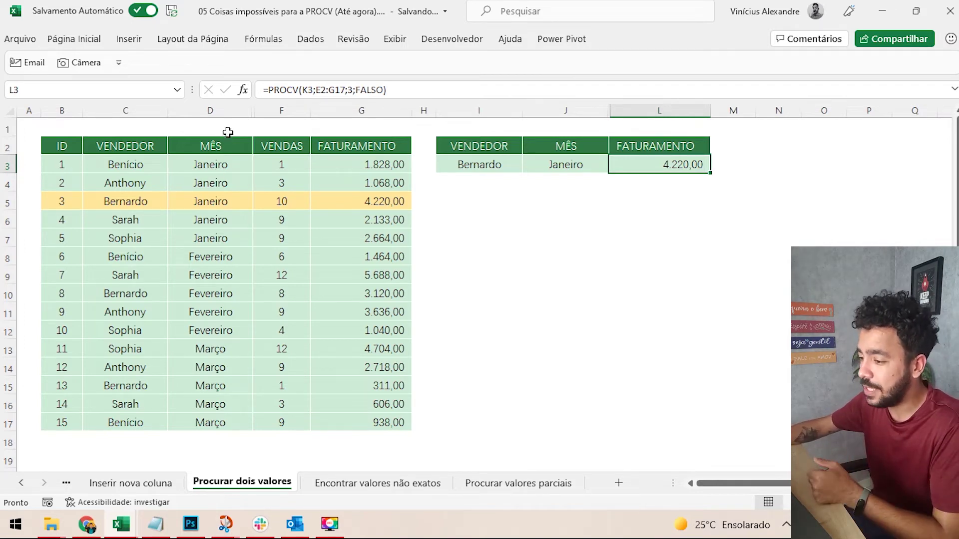
{"action": "left_click", "coordinate": [230, 108]}
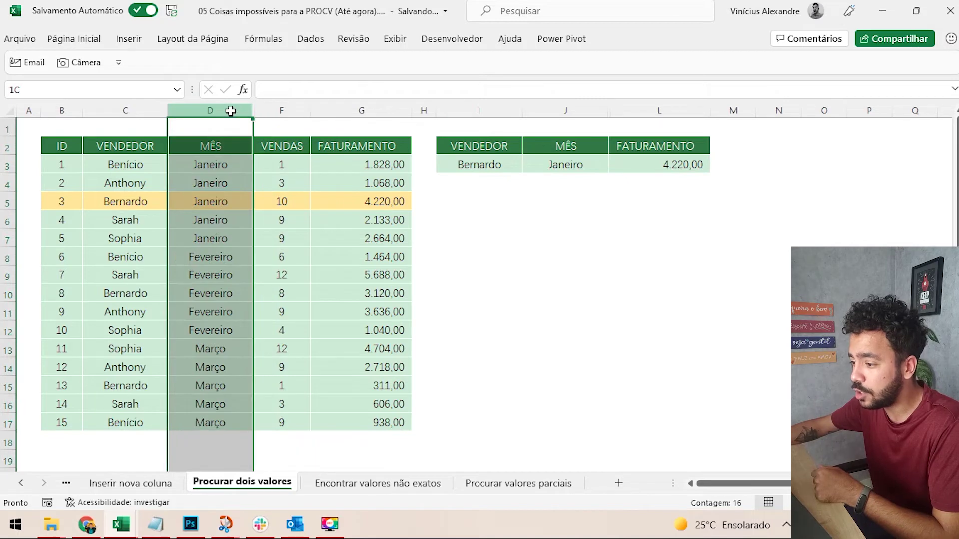
{"action": "left_click_drag", "start_coordinate": [228, 111], "coordinate": [279, 110]}
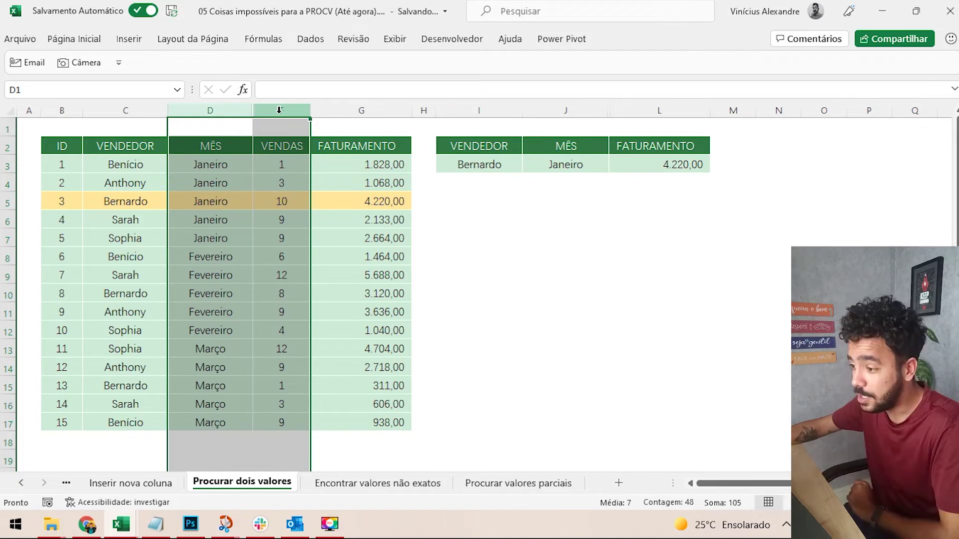
{"action": "left_click_drag", "start_coordinate": [224, 107], "coordinate": [266, 108]}
{"action": "right_click", "coordinate": [266, 107]}
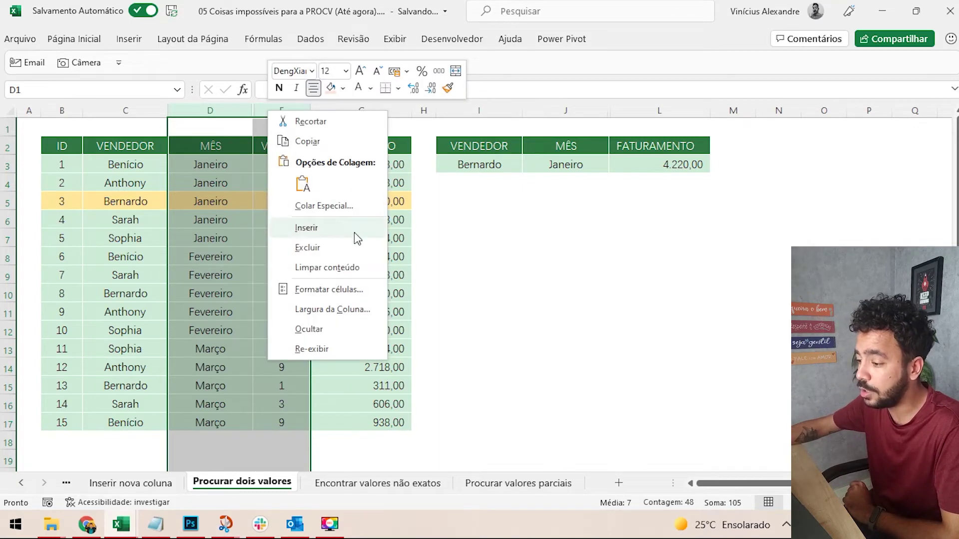
{"action": "left_click", "coordinate": [358, 352]}
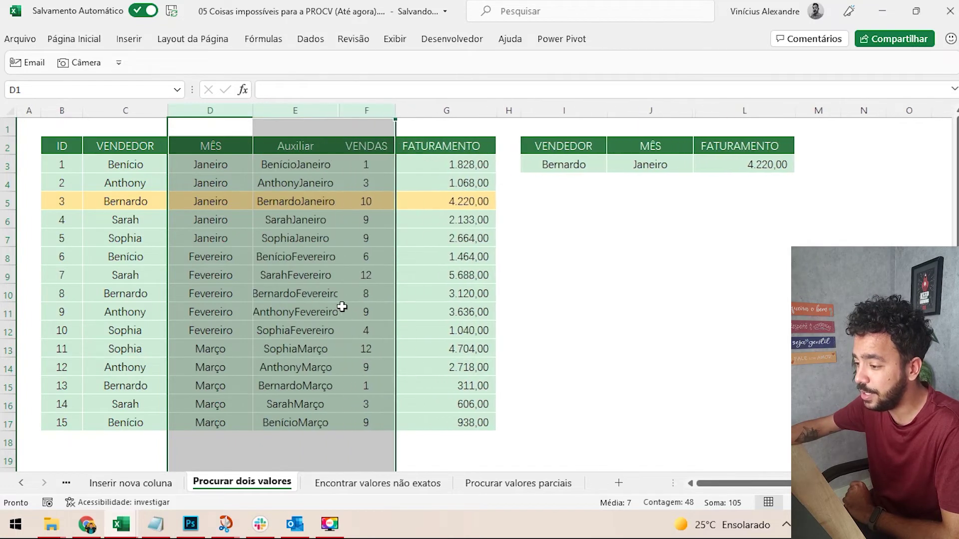
{"action": "left_click_drag", "start_coordinate": [302, 164], "coordinate": [307, 422]}
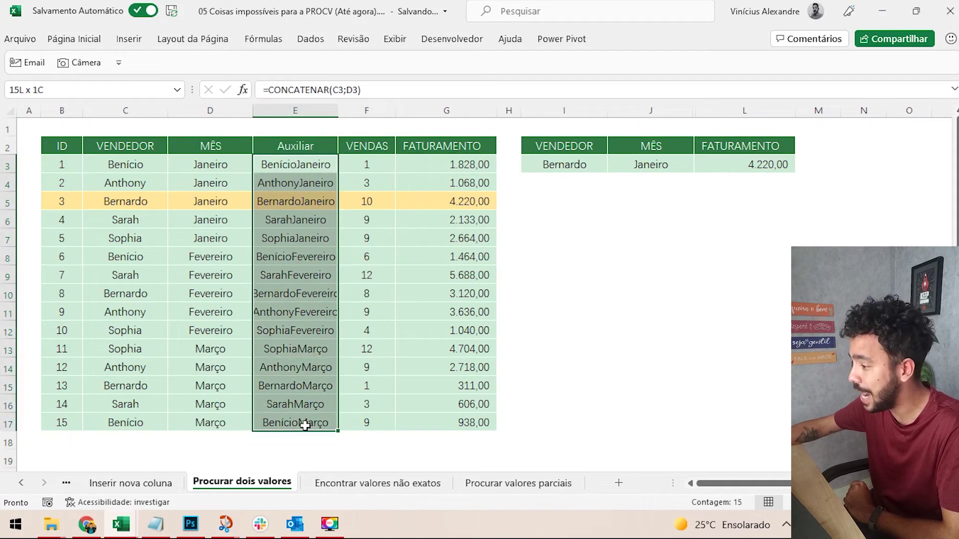
- Unhide column K between MÊS and FATURAMENTO in the lookup table
{"action": "left_click_drag", "start_coordinate": [670, 110], "coordinate": [721, 110]}
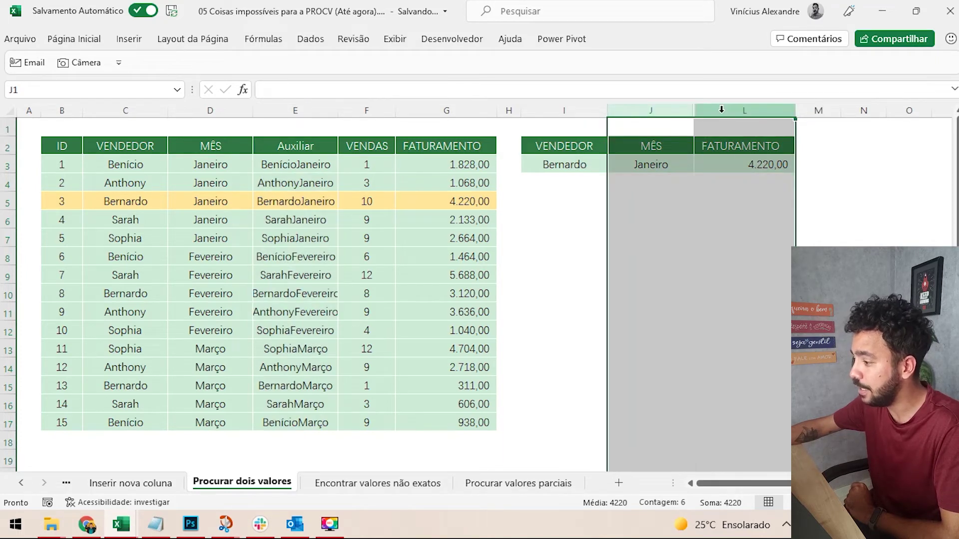
{"action": "right_click", "coordinate": [721, 109]}
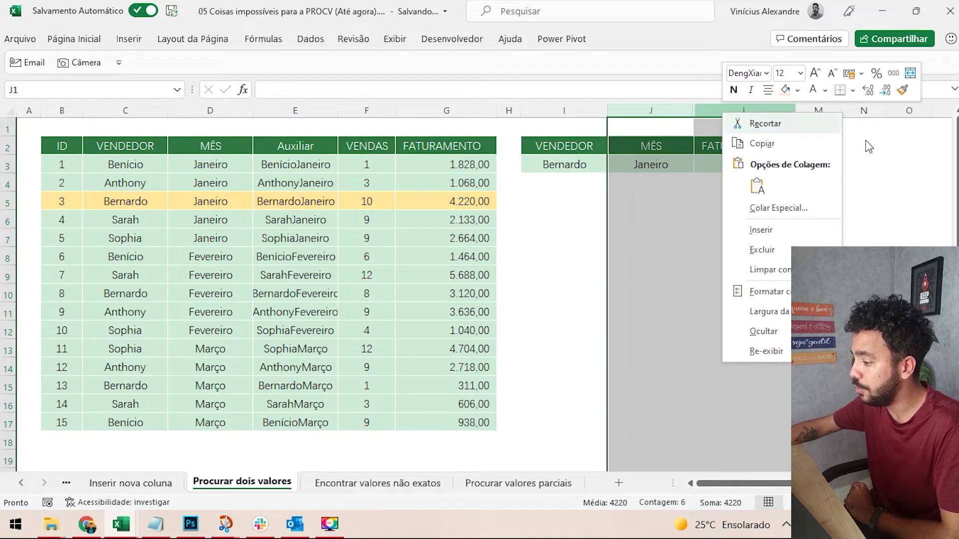
{"action": "left_click", "coordinate": [768, 349]}
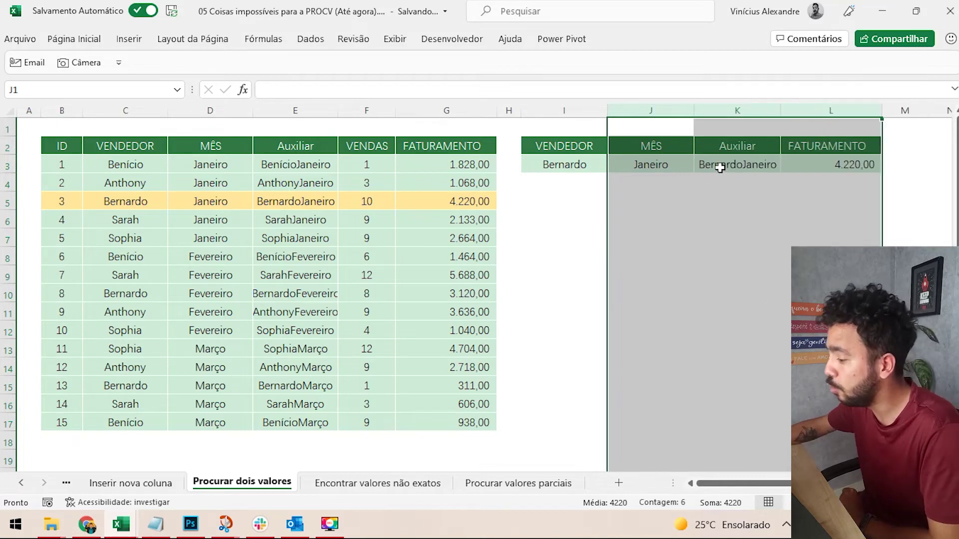
- Clear the Auxiliar formulas from E3:E17 in the sales table
{"action": "left_click", "coordinate": [719, 162]}
{"action": "left_click", "coordinate": [294, 170]}
{"action": "left_click", "coordinate": [305, 203]}
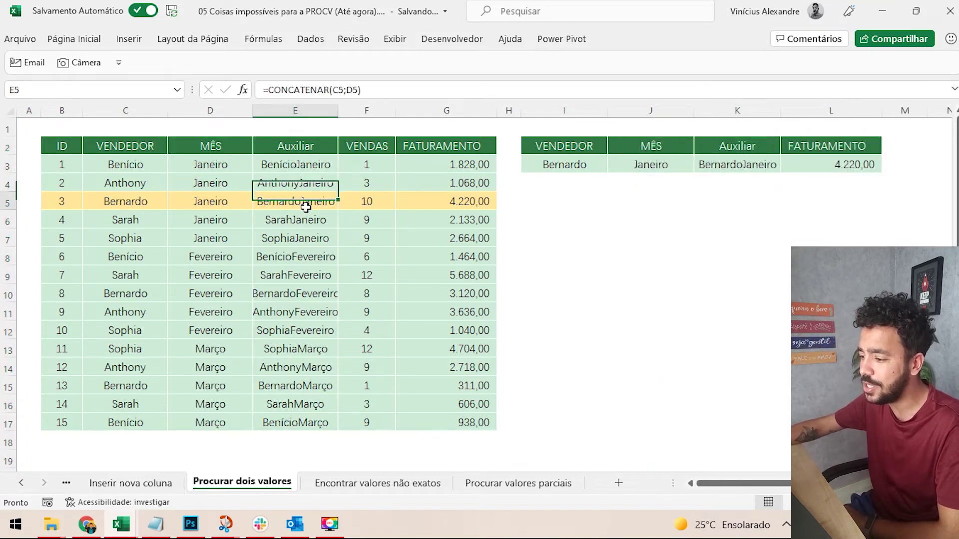
{"action": "left_click", "coordinate": [306, 166]}
{"action": "left_click_drag", "start_coordinate": [308, 190], "coordinate": [321, 421]}
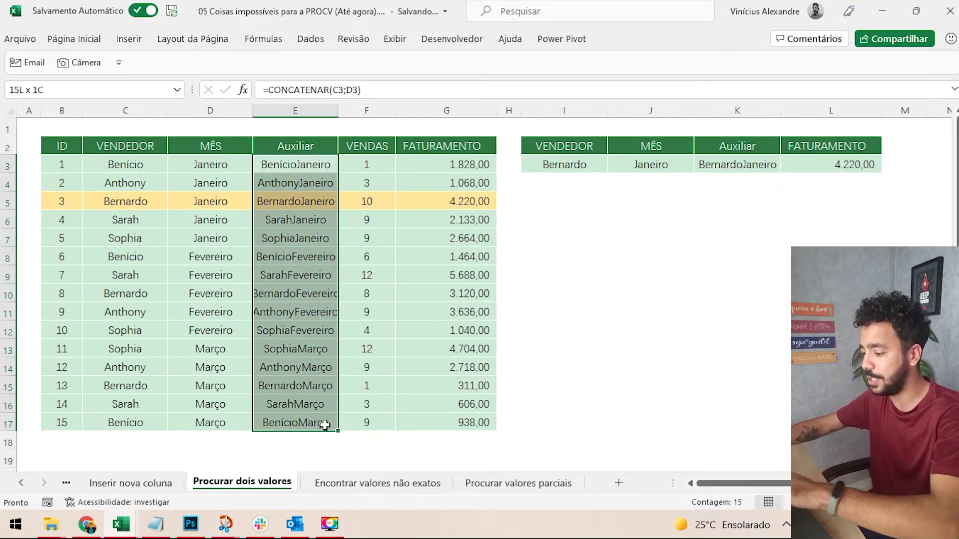
{"action": "key", "text": "Delete"}
{"action": "left_click", "coordinate": [728, 175]}
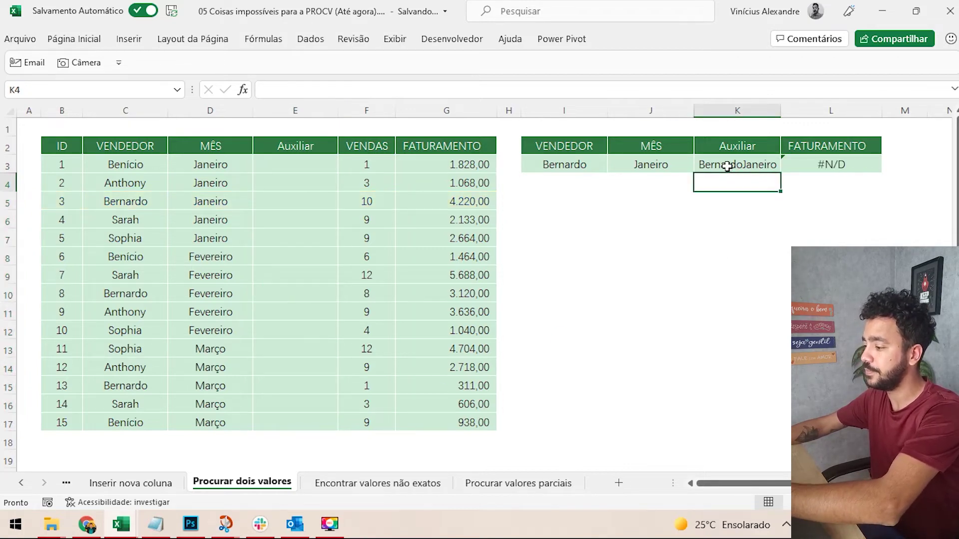
- Clear the Auxiliar formula from K3 in the lookup table
{"action": "left_click", "coordinate": [728, 165]}
{"action": "key", "text": "Delete"}
{"action": "left_click", "coordinate": [331, 233]}
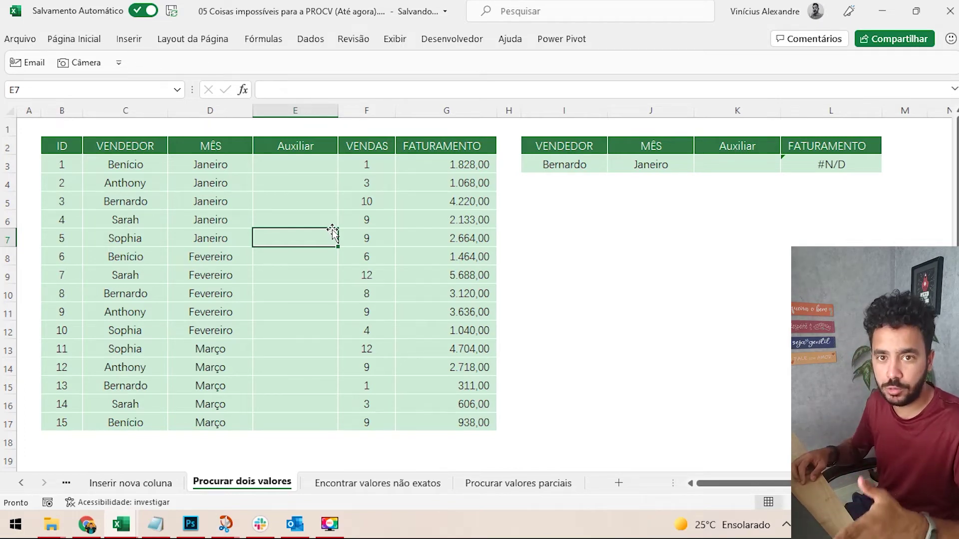
{"action": "key", "text": "Up"}
{"action": "key", "text": "Up"}
{"action": "key", "text": "Up"}
{"action": "key", "text": "Up"}
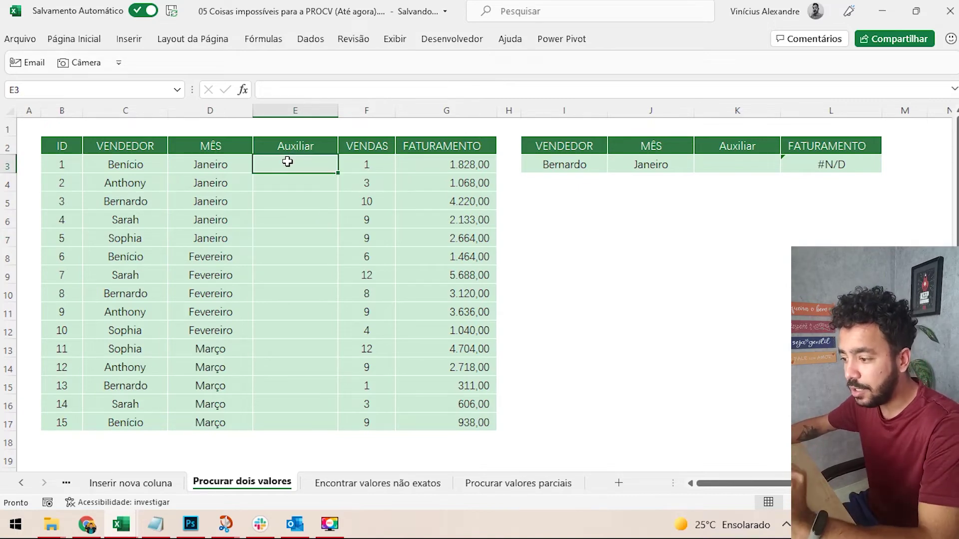
{"action": "left_click_drag", "start_coordinate": [288, 162], "coordinate": [300, 307]}
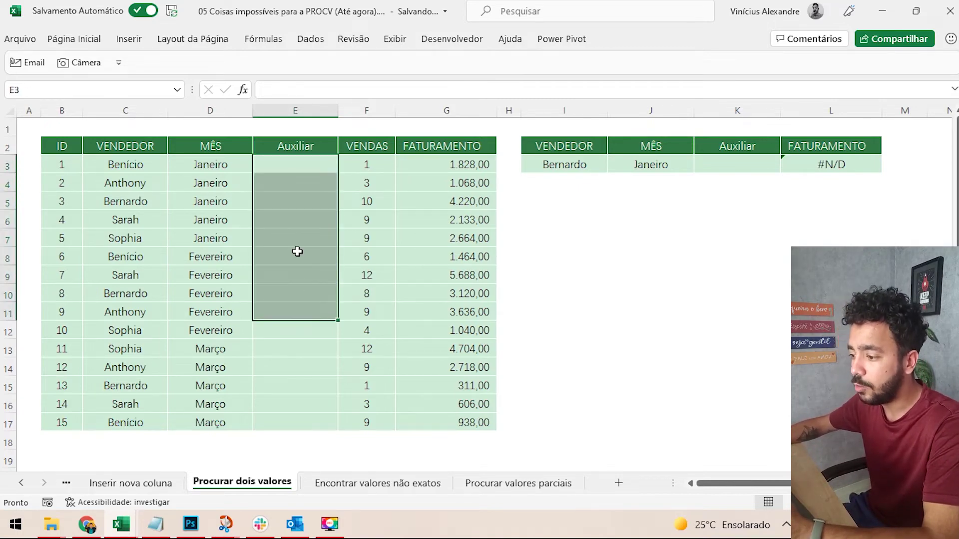
{"action": "left_click", "coordinate": [300, 253]}
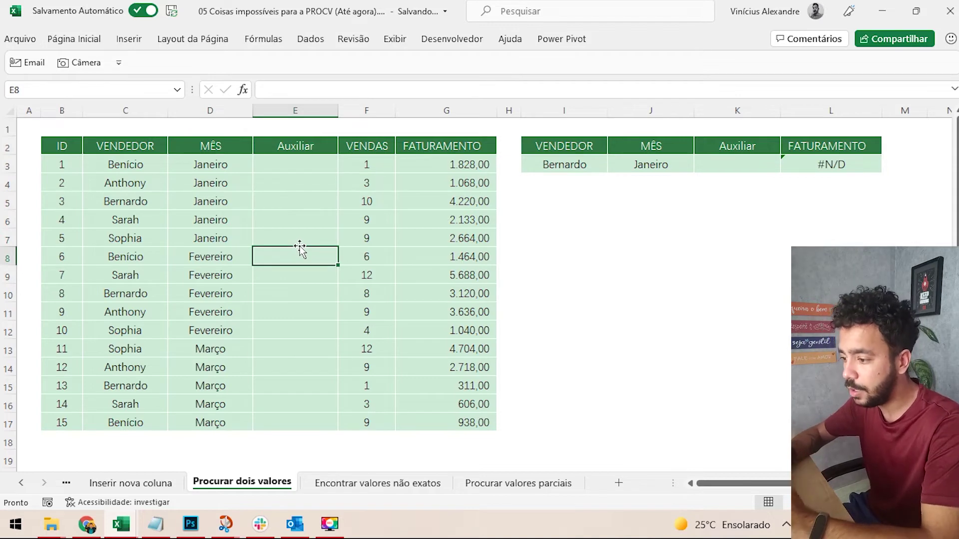
- Enter the VENDEDOR and MÊS values of ID 1 in E3 as one joined text without a space
{"action": "key", "text": "Up"}
{"action": "key", "text": "Up"}
{"action": "key", "text": "Up"}
{"action": "key", "text": "Up"}
{"action": "key", "text": "Up"}
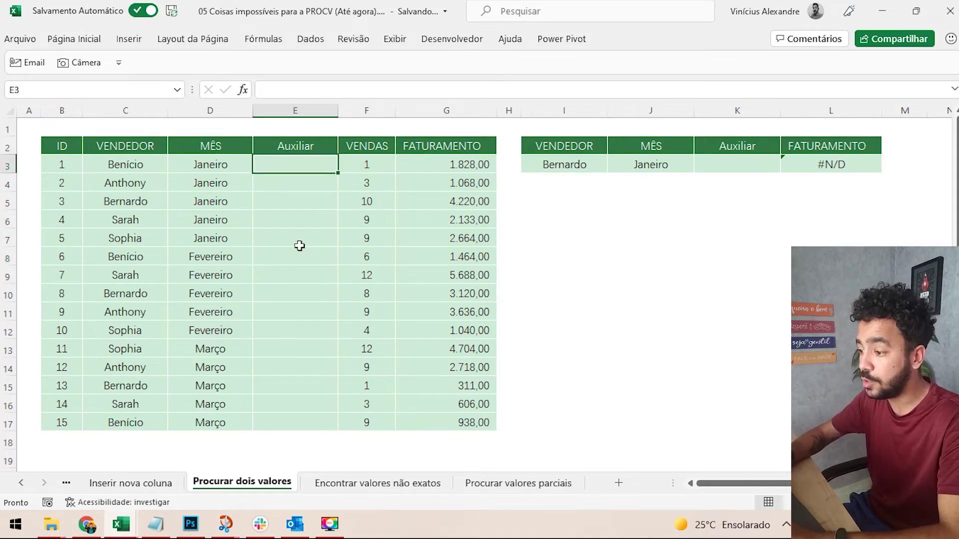
{"action": "type", "text": "Benífio"}
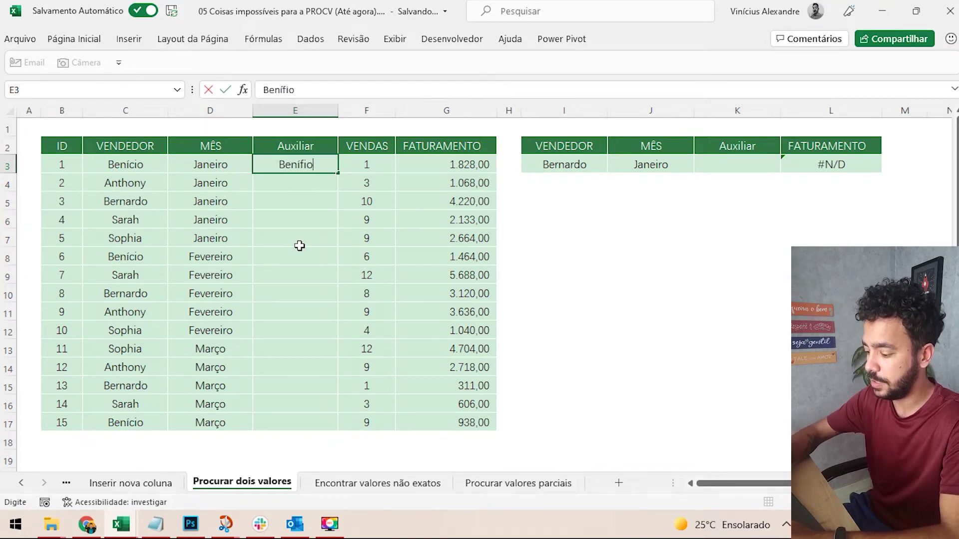
{"action": "key", "text": "BackSpace"}
{"action": "key", "text": "BackSpace"}
{"action": "key", "text": "BackSpace"}
{"action": "type", "text": "coip"}
{"action": "key", "text": "BackSpace"}
{"action": "key", "text": "BackSpace"}
{"action": "key", "text": "BackSpace"}
{"action": "type", "text": "o"}
{"action": "key", "text": "BackSpace"}
{"action": "type", "text": "ioJan"}
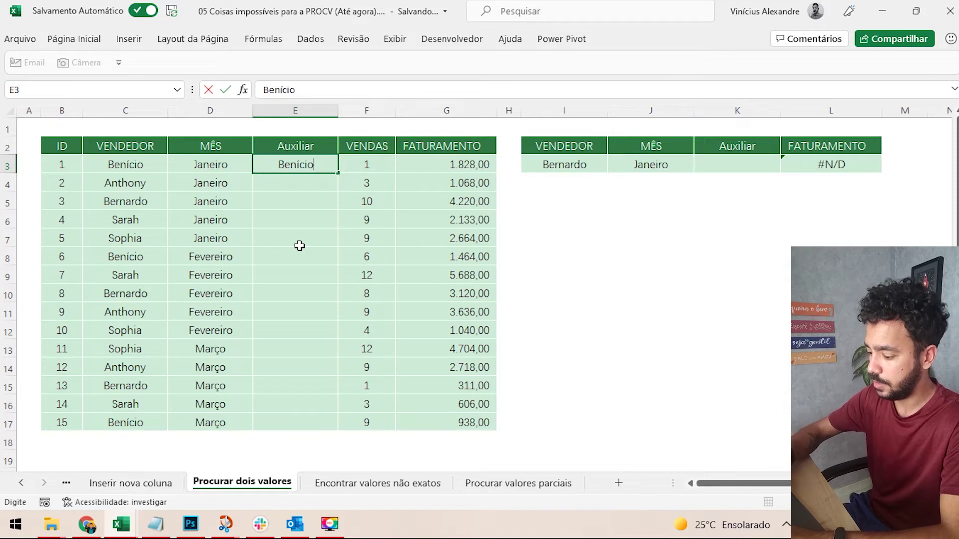
{"action": "type", "text": "eiro"}
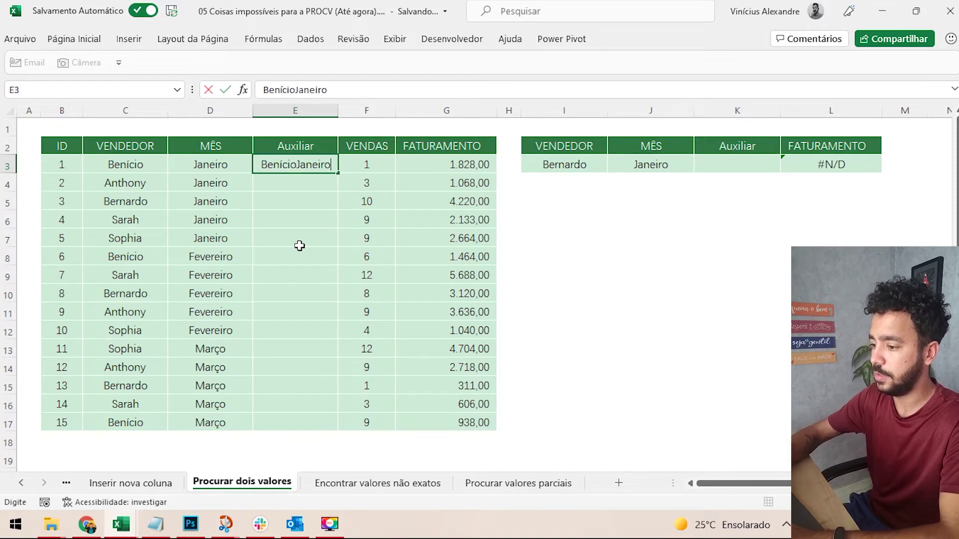
{"action": "key", "text": "Return"}
- Enter the joined seller and month for ID 2 in E4, accepting the Flash Fill suggestions down to E17
{"action": "type", "text": "Anth"}
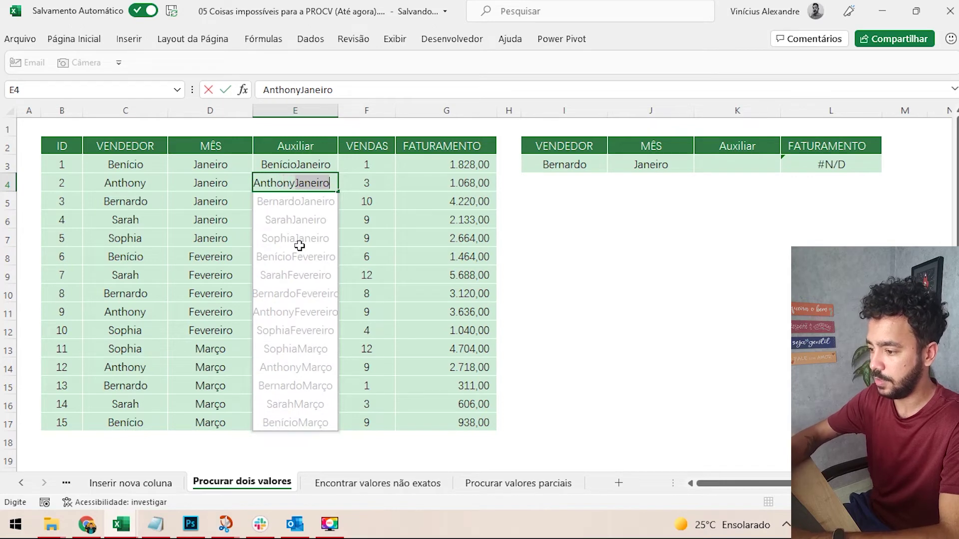
{"action": "type", "text": "onyJaneiro"}
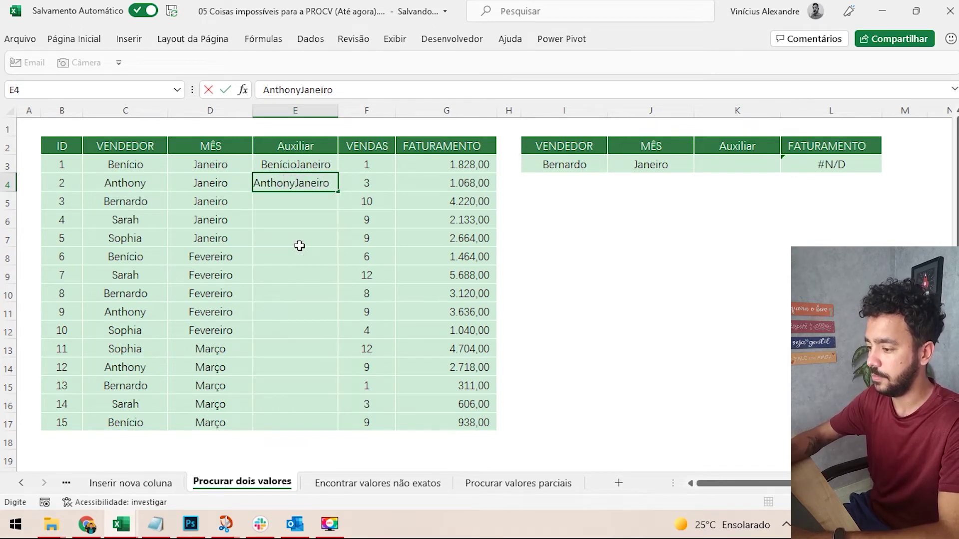
{"action": "key", "text": "Return"}
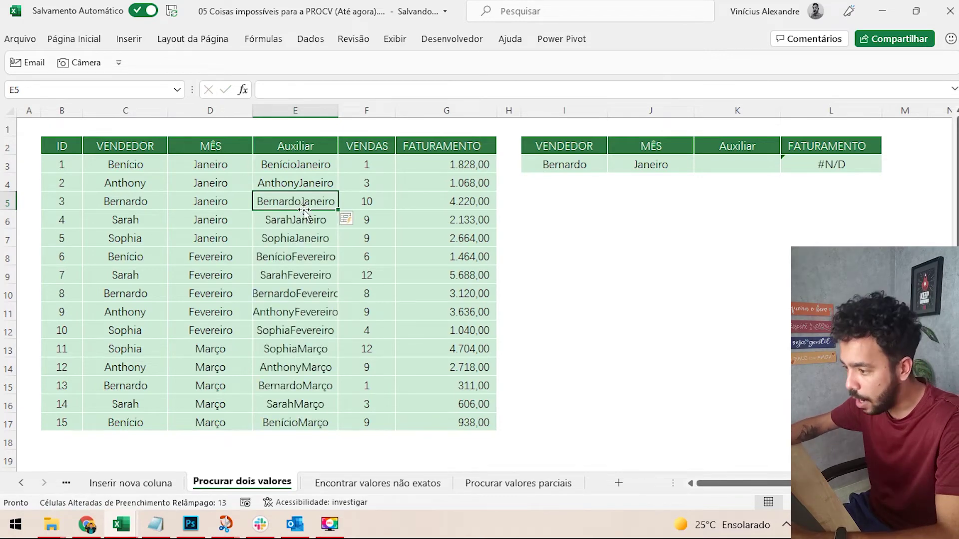
- Autofit column E to its Auxiliar texts and compare them with the VENDEDOR and MÊS criteria in I3 and J3
{"action": "double_click", "coordinate": [338, 111]}
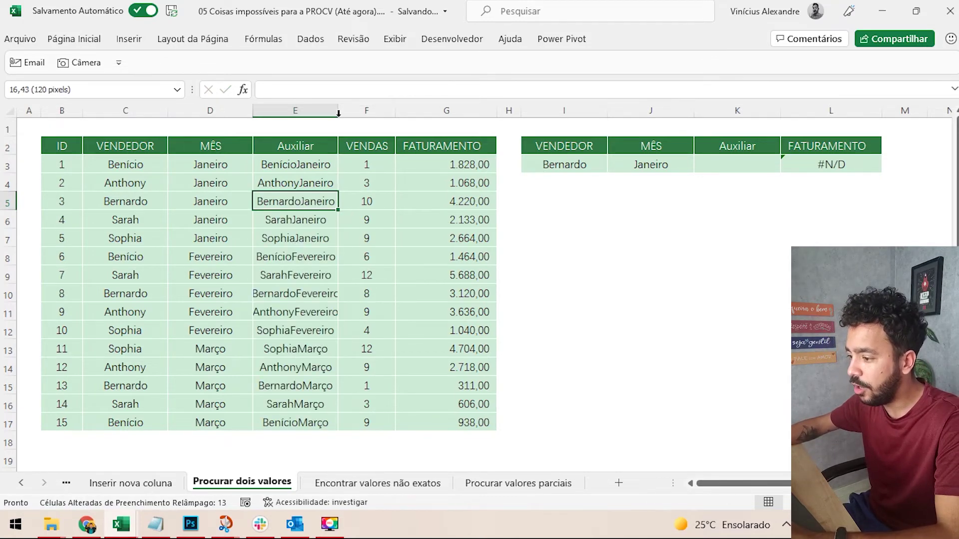
{"action": "left_click", "coordinate": [310, 219]}
{"action": "left_click", "coordinate": [310, 274]}
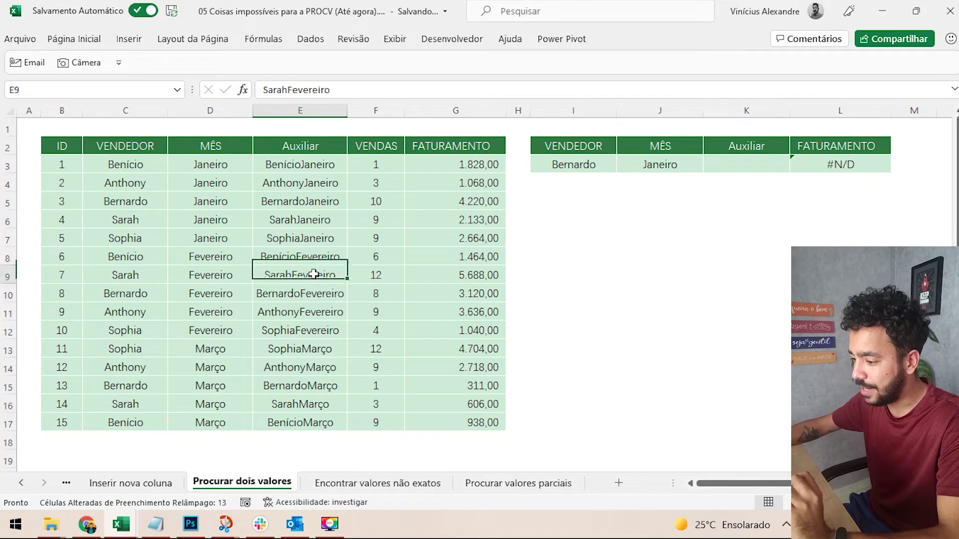
{"action": "left_click", "coordinate": [304, 404]}
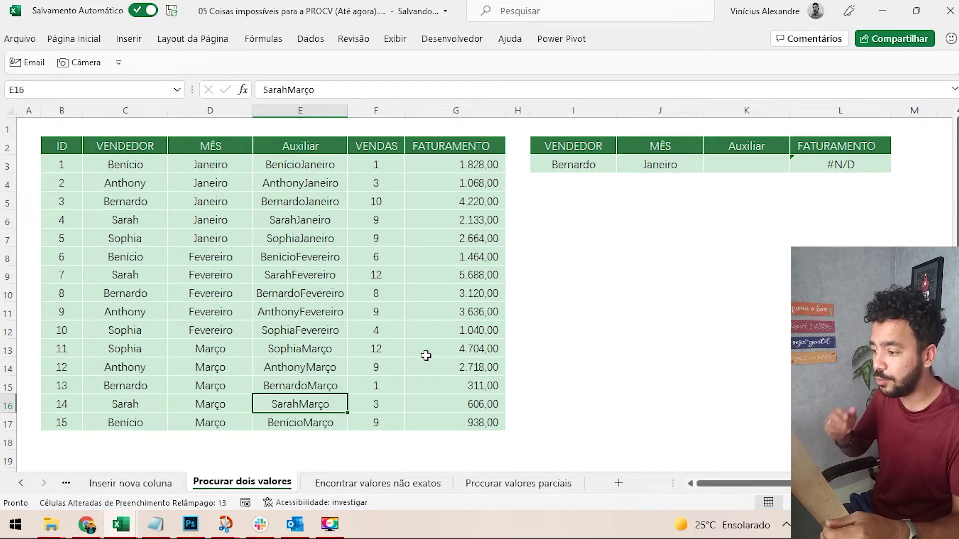
{"action": "left_click", "coordinate": [558, 165]}
{"action": "left_click", "coordinate": [680, 164]}
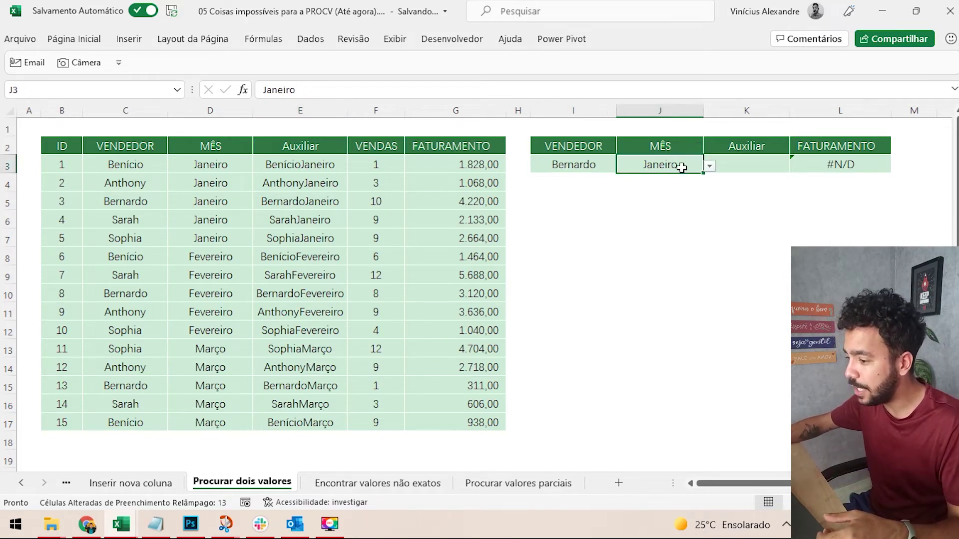
{"action": "left_click_drag", "start_coordinate": [278, 203], "coordinate": [316, 203]}
- Delete the Auxiliar texts from E3:E17 in the sales table
{"action": "left_click_drag", "start_coordinate": [316, 165], "coordinate": [329, 405]}
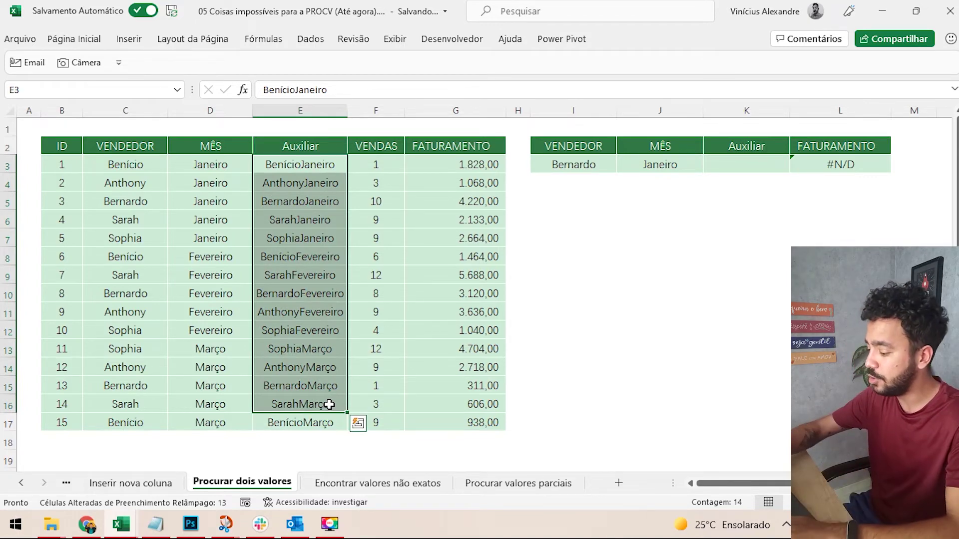
{"action": "key", "text": "Delete"}
{"action": "left_click", "coordinate": [311, 422]}
{"action": "key", "text": "Delete"}
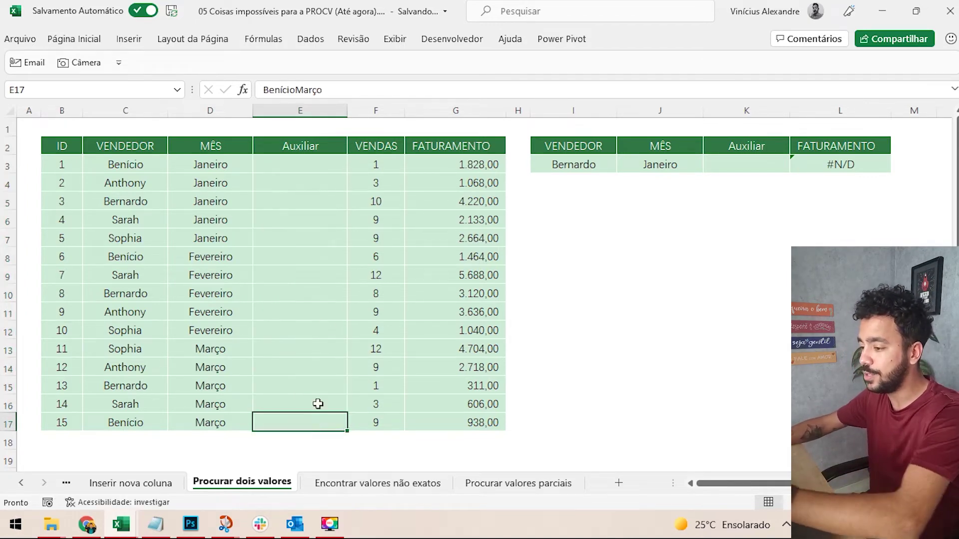
- Enter =CONCATENAR(C3;D3) in E3 to join VENDEDOR and MÊS in the Auxiliar column
{"action": "left_click", "coordinate": [321, 163]}
{"action": "type", "text": "=conca"}
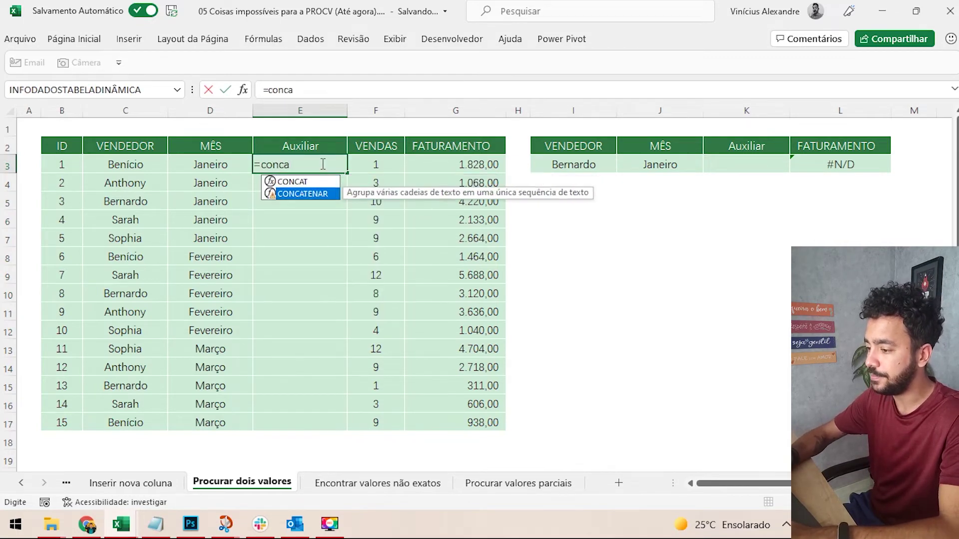
{"action": "key", "text": "Tab"}
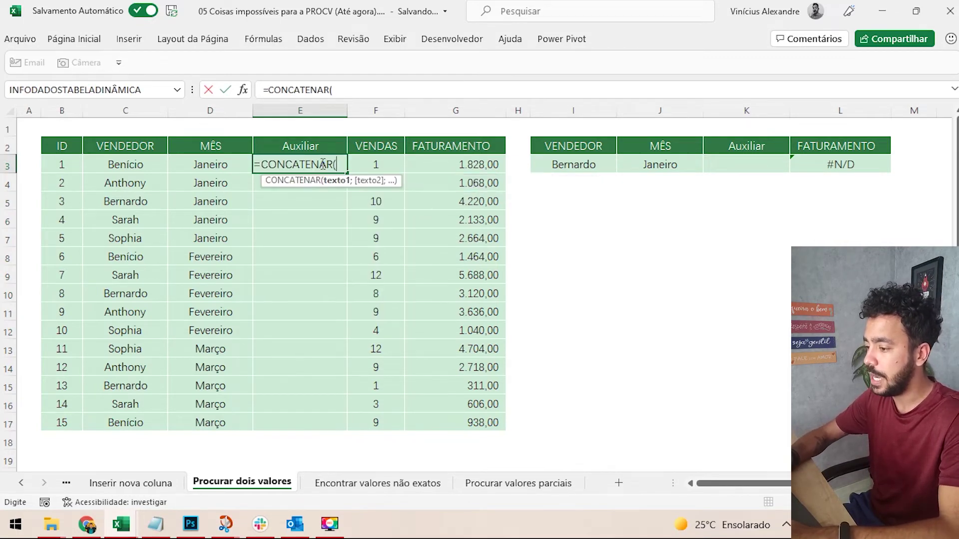
{"action": "left_click", "coordinate": [147, 162]}
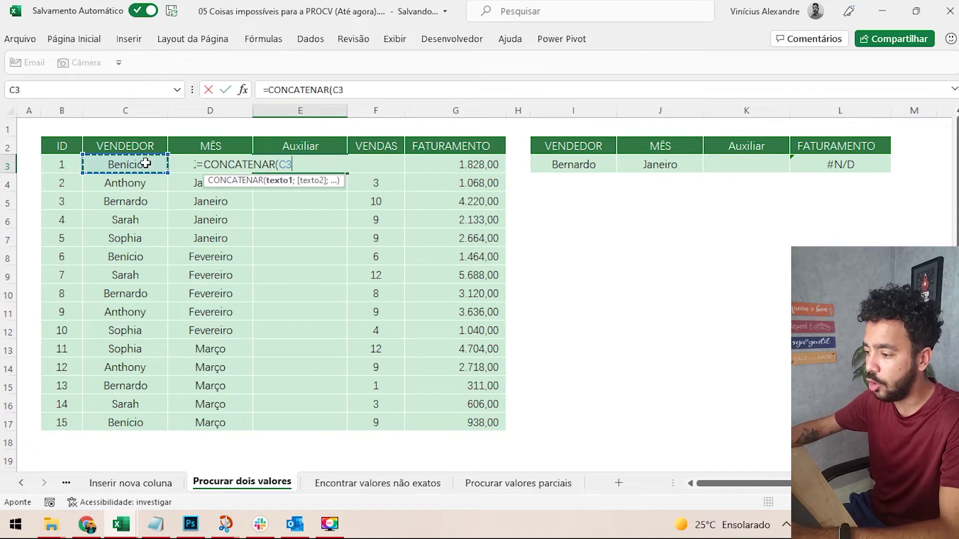
{"action": "type", "text": ";"}
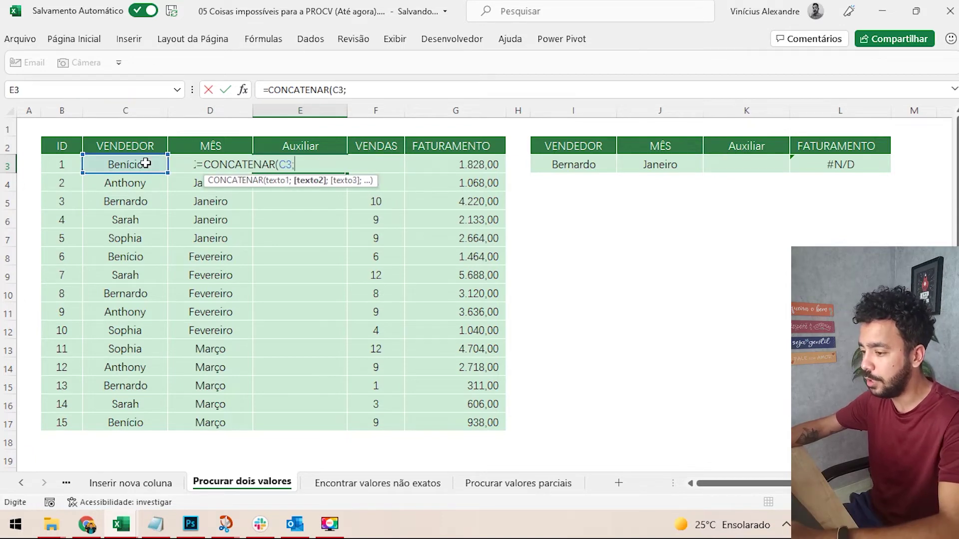
{"action": "left_click", "coordinate": [179, 162]}
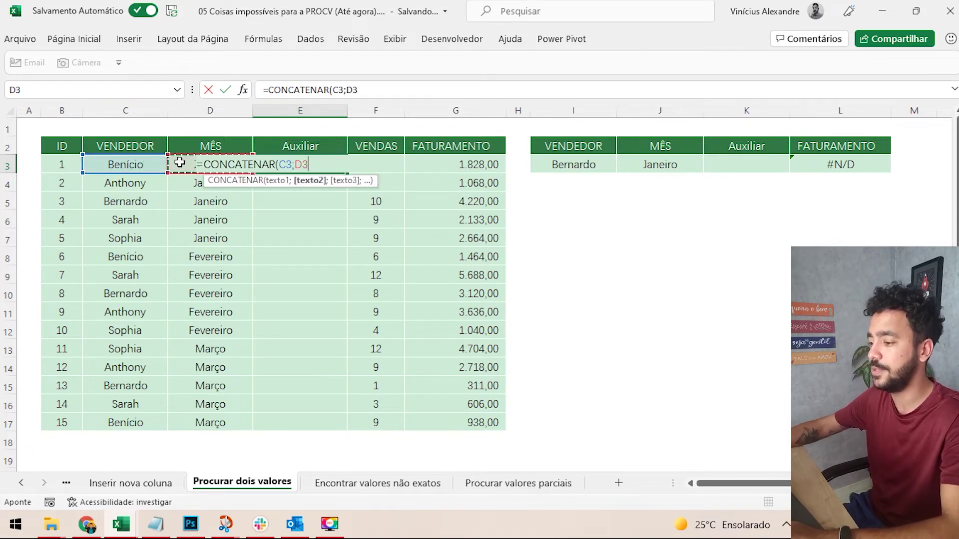
{"action": "type", "text": ")"}
{"action": "key", "text": "Return"}
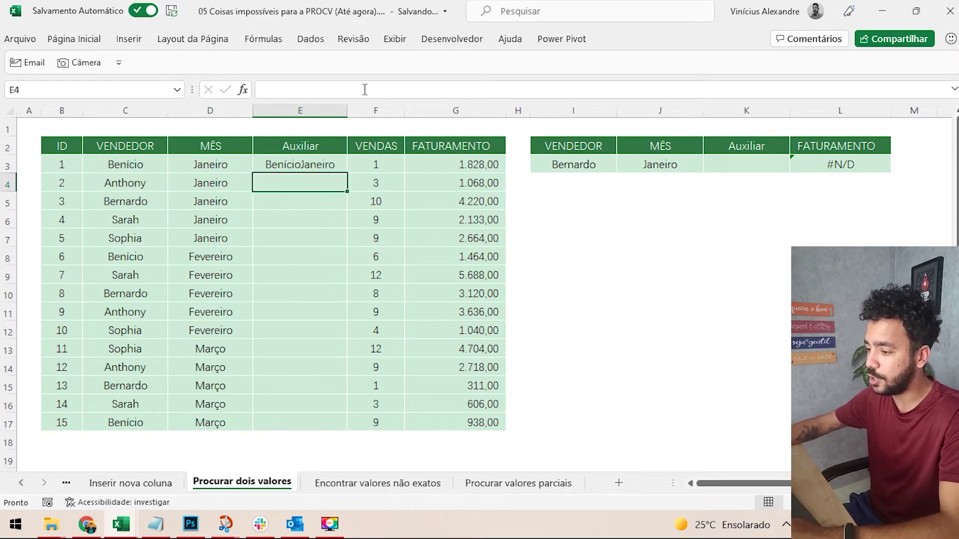
- Fill the CONCATENAR formula from E3 down to E17 and widen column E slightly
{"action": "left_click", "coordinate": [332, 167]}
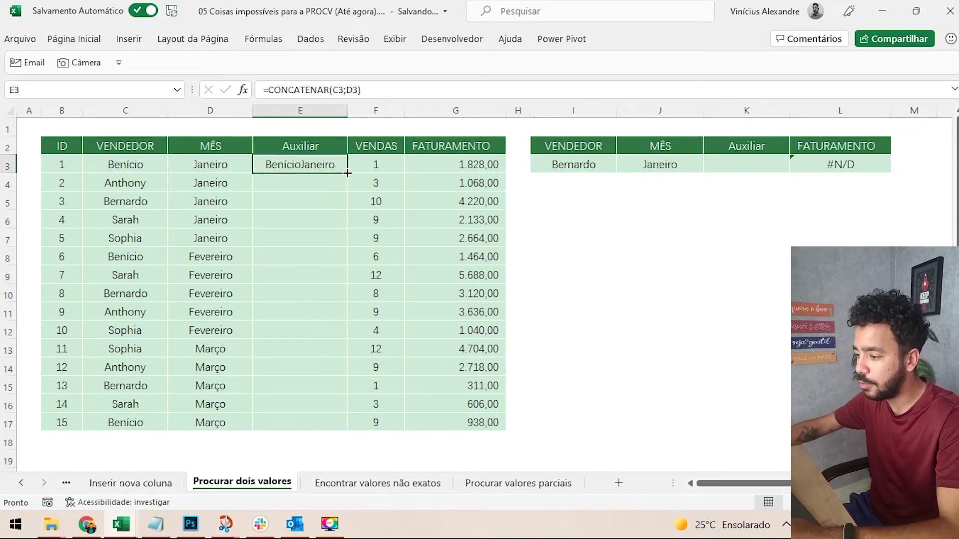
{"action": "left_click_drag", "start_coordinate": [347, 173], "coordinate": [350, 430]}
{"action": "left_click_drag", "start_coordinate": [350, 117], "coordinate": [353, 114]}
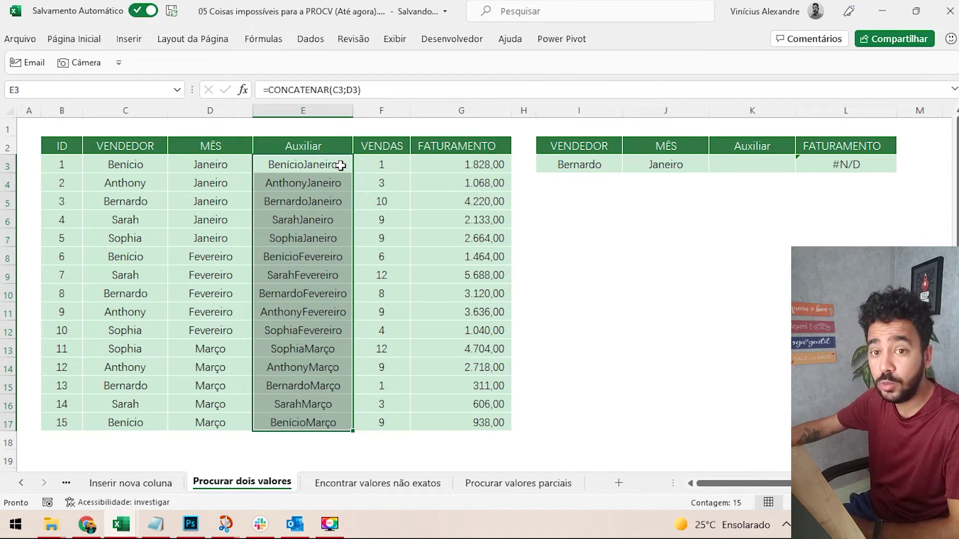
- Enter =CONCATENAR(I3;J3) in K3 to join the VENDEDOR and MÊS criteria of the lookup table
{"action": "left_click", "coordinate": [769, 167]}
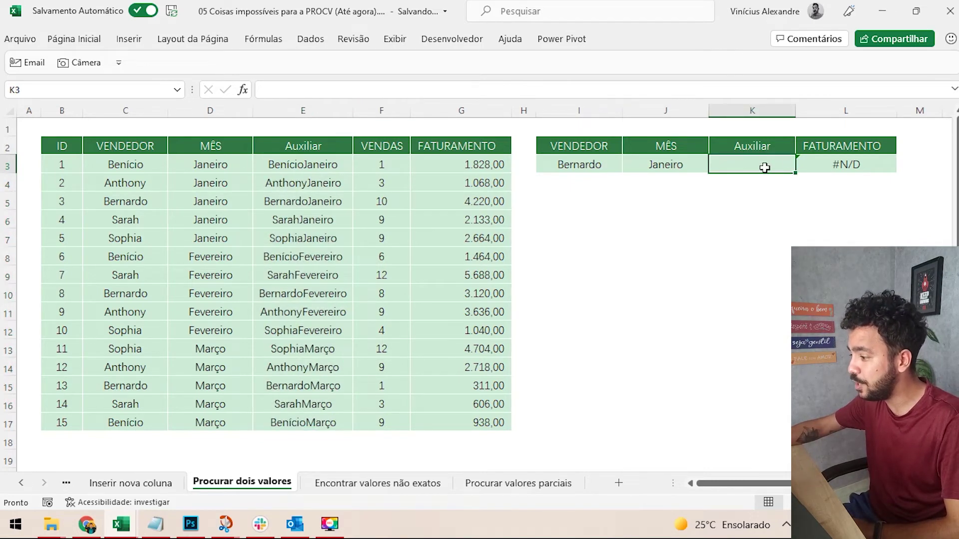
{"action": "type", "text": "=CONCA"}
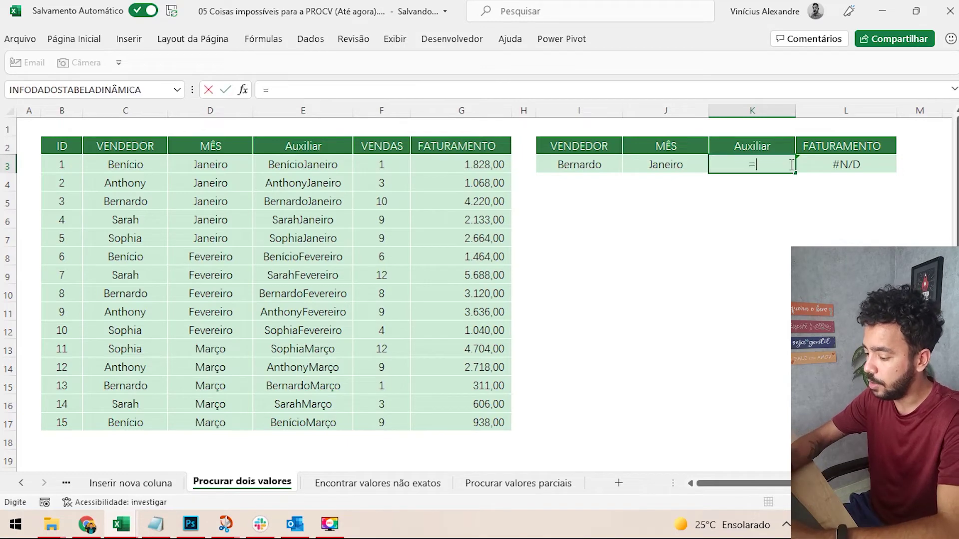
{"action": "key", "text": "Down"}
{"action": "key", "text": "Tab"}
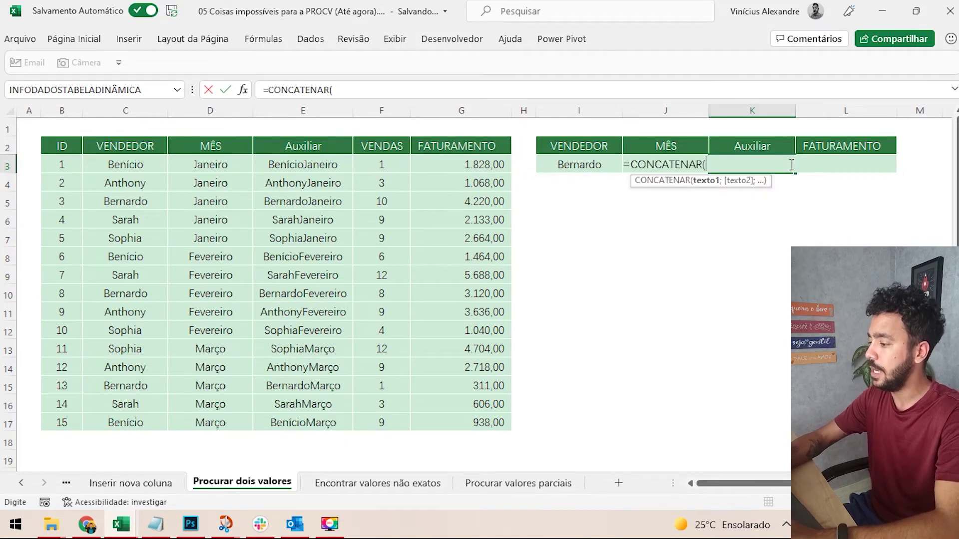
{"action": "left_click", "coordinate": [572, 170]}
{"action": "type", "text": ";"}
{"action": "key", "text": "Left"}
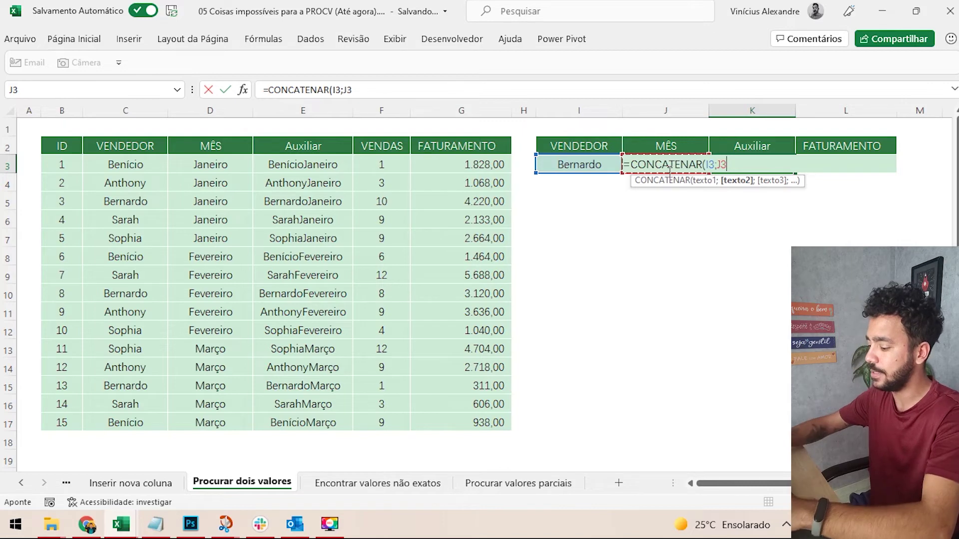
{"action": "type", "text": ")"}
{"action": "key", "text": "Return"}
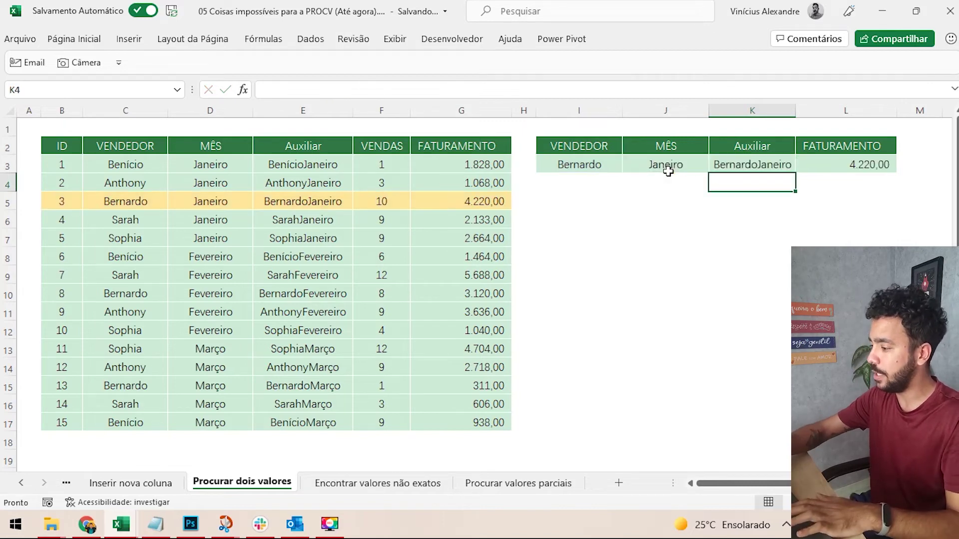
{"action": "key", "text": "Up"}
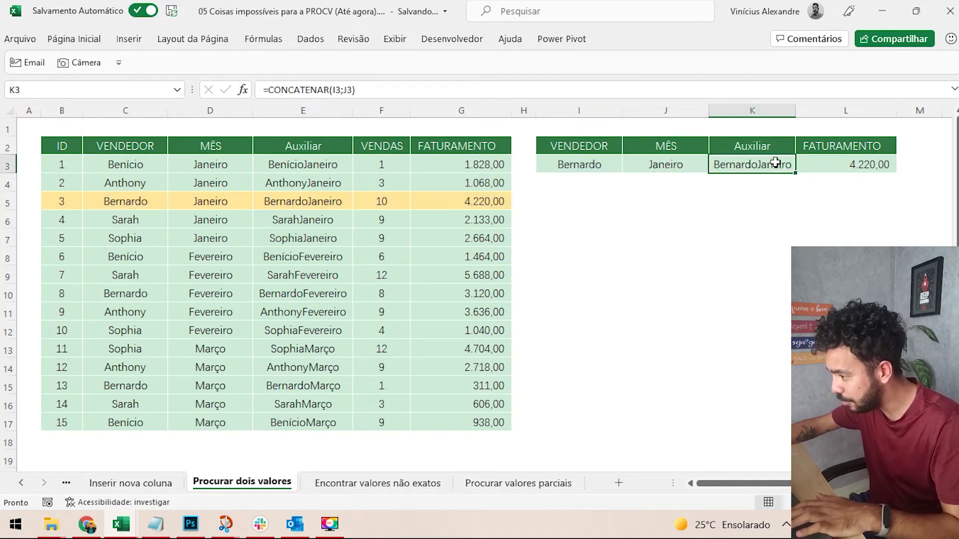
- Clear the FATURAMENTO formula from L3 in the lookup table
{"action": "left_click", "coordinate": [841, 169]}
{"action": "key", "text": "Delete"}
{"action": "mouse_move", "coordinate": [844, 221]}
{"action": "left_mouse_down"}
{"action": "mouse_move", "coordinate": [835, 222]}
{"action": "mouse_move", "coordinate": [844, 222]}
{"action": "left_mouse_up"}
{"action": "scroll", "coordinate": [844, 223], "scroll_direction": "right", "scroll_amount": 3}
{"action": "left_click", "coordinate": [535, 223]}
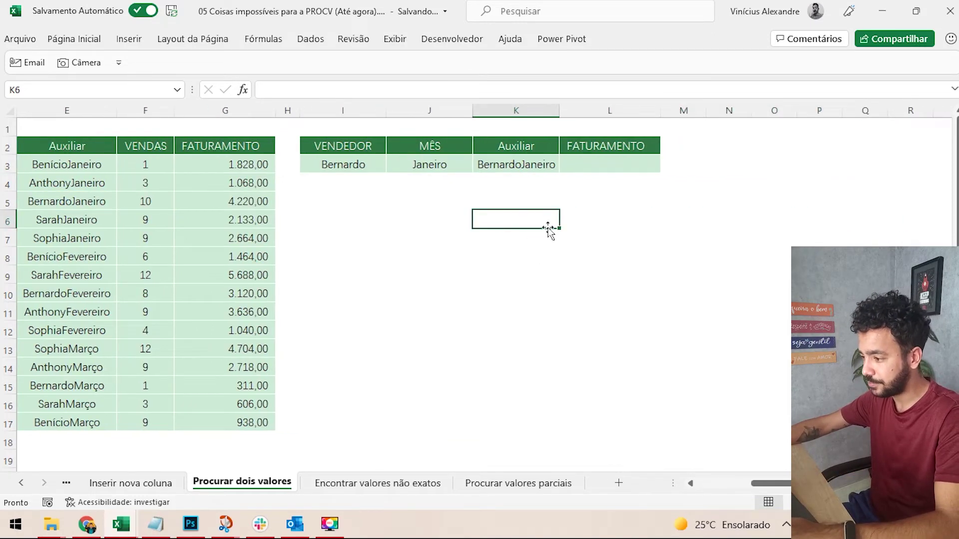
- Begin a PROCV formula in L3 with the Auxiliar criterion K3 as the lookup value
{"action": "left_click", "coordinate": [576, 169]}
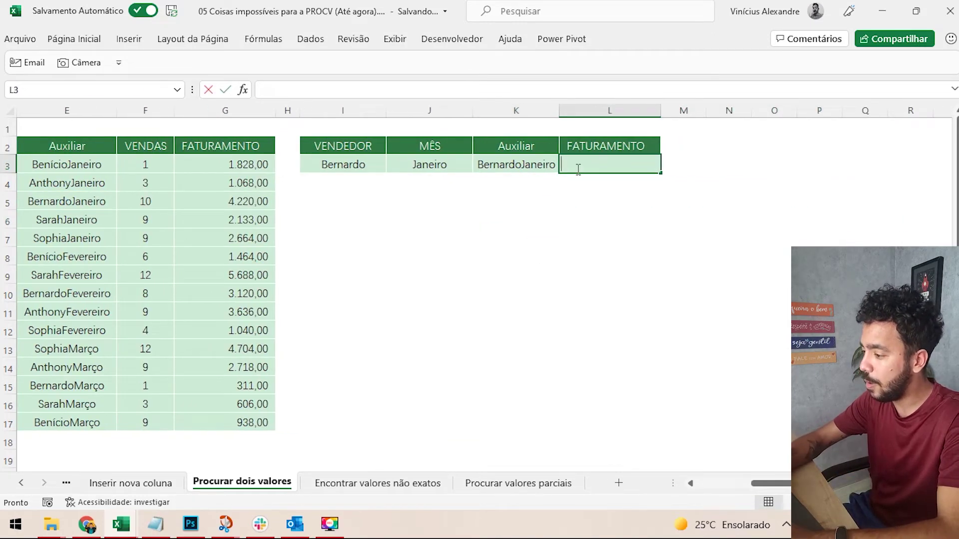
{"action": "type", "text": "=PROCV"}
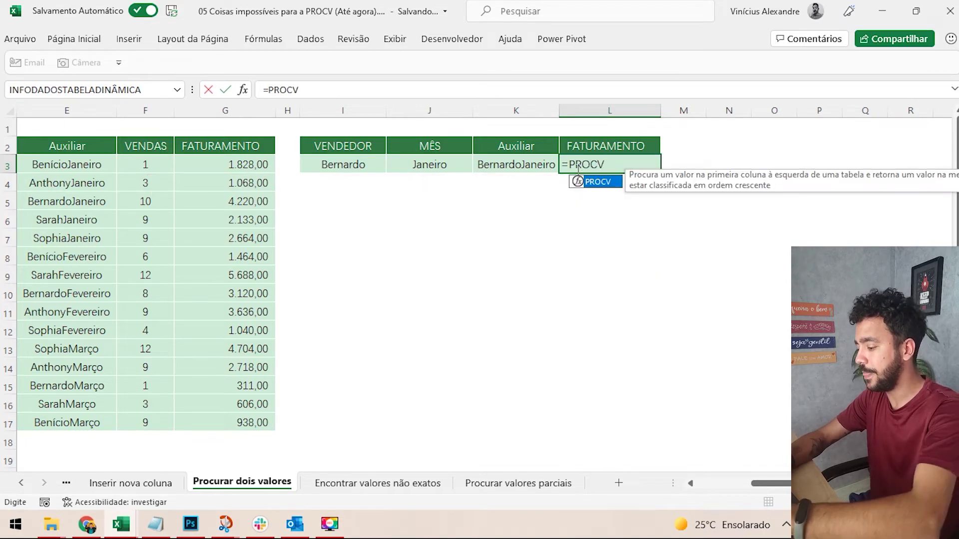
{"action": "type", "text": "("}
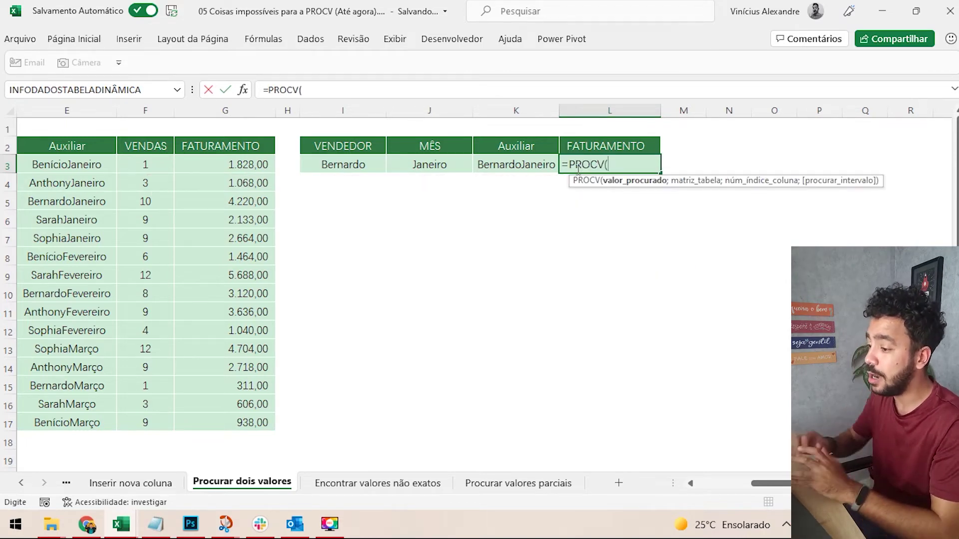
{"action": "left_click_drag", "start_coordinate": [342, 165], "coordinate": [430, 165]}
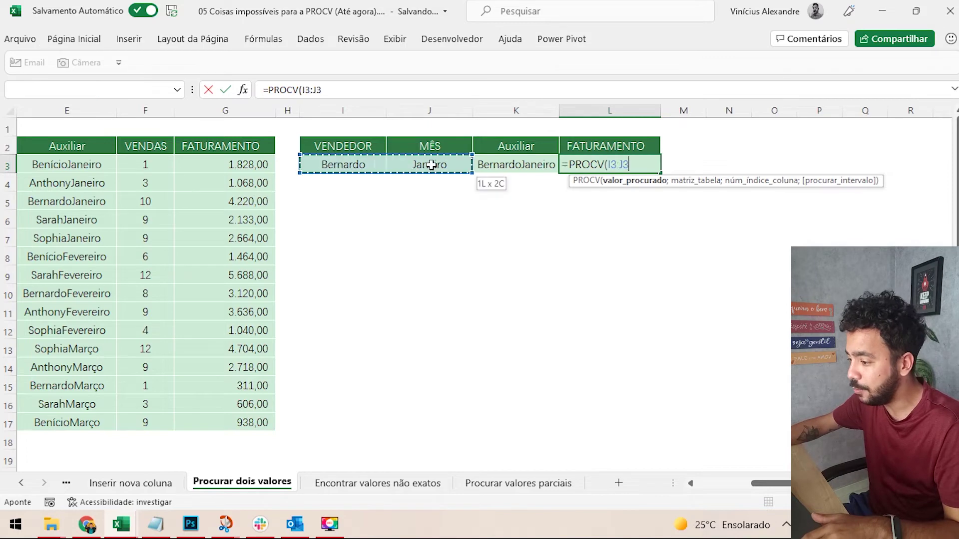
{"action": "key", "text": "shift+Left"}
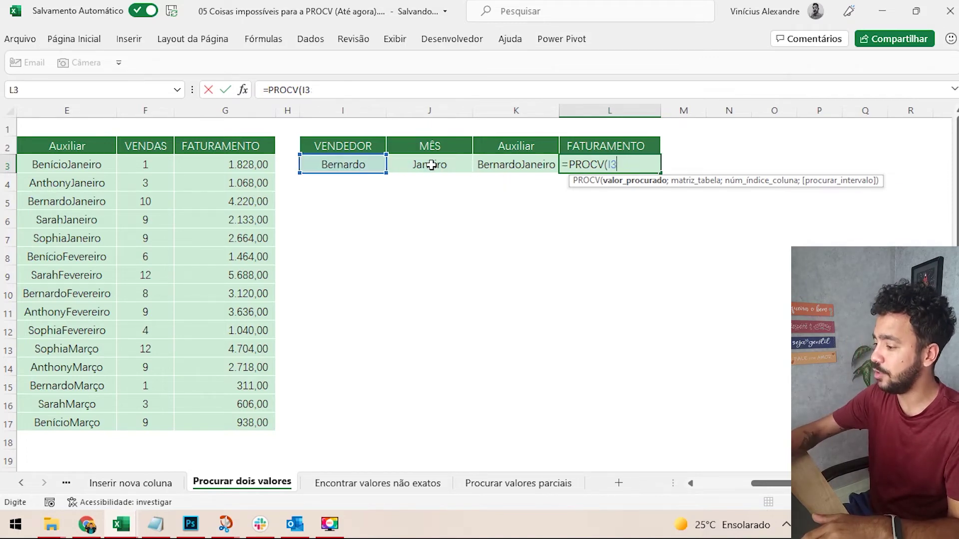
{"action": "key", "text": "BackSpace"}
{"action": "key", "text": "BackSpace"}
{"action": "left_click", "coordinate": [490, 162]}
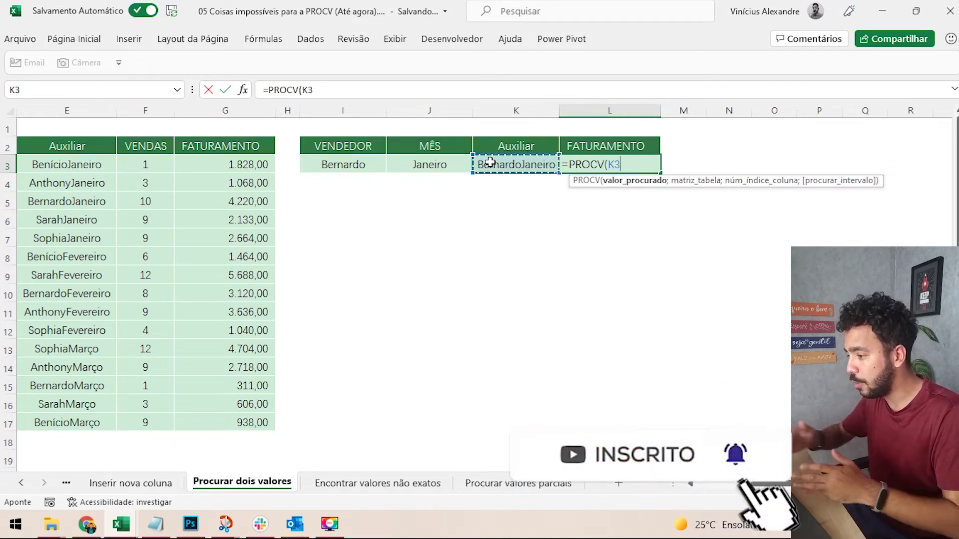
{"action": "type", "text": ";"}
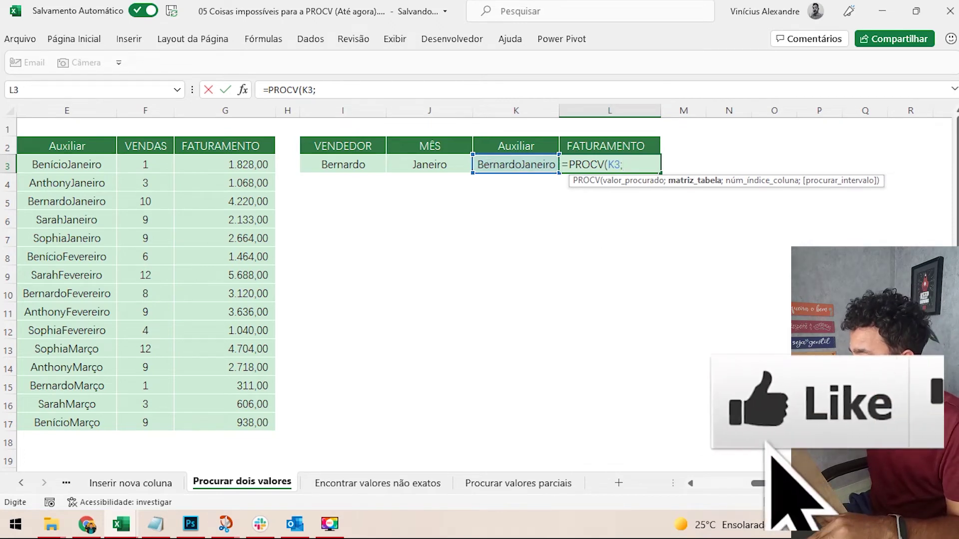
- Complete the L3 PROCV with table columns E:G, column index 3 and FALSO for an exact match
{"action": "left_click_drag", "start_coordinate": [794, 485], "coordinate": [741, 484]}
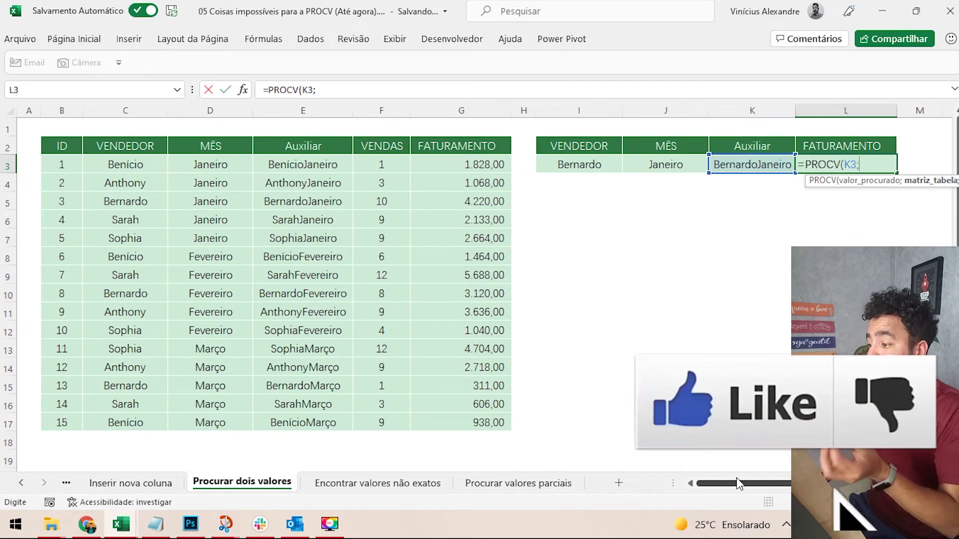
{"action": "left_click_drag", "start_coordinate": [62, 110], "coordinate": [434, 134]}
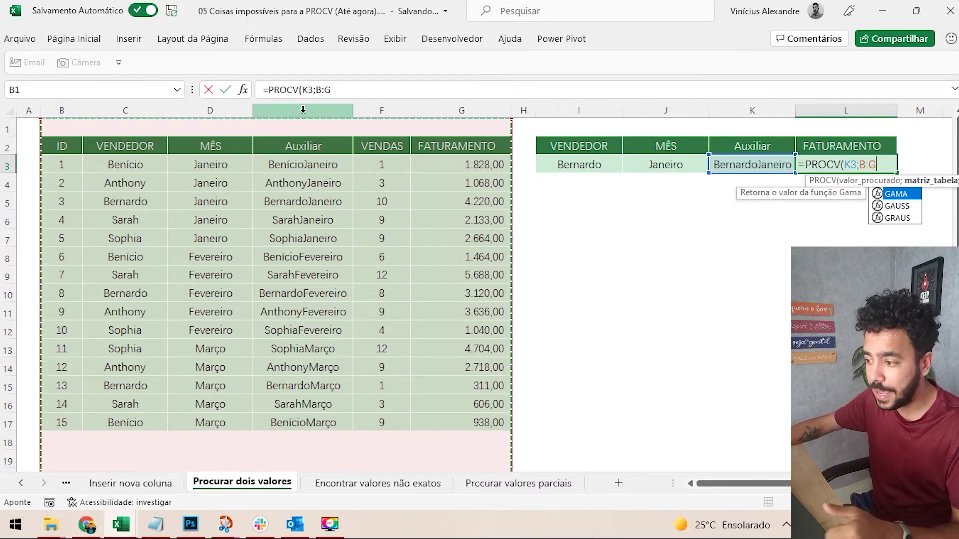
{"action": "left_click_drag", "start_coordinate": [303, 111], "coordinate": [447, 114]}
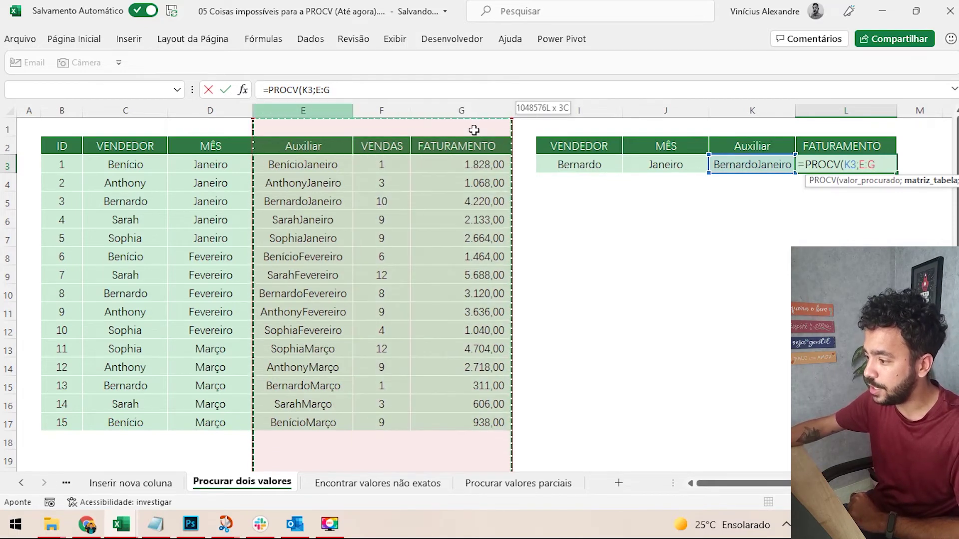
{"action": "type", "text": ";3;"}
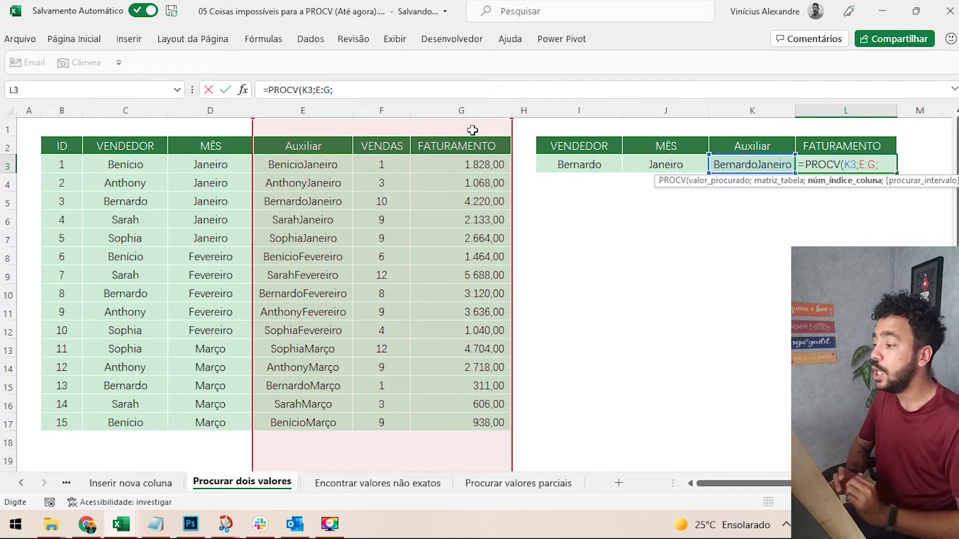
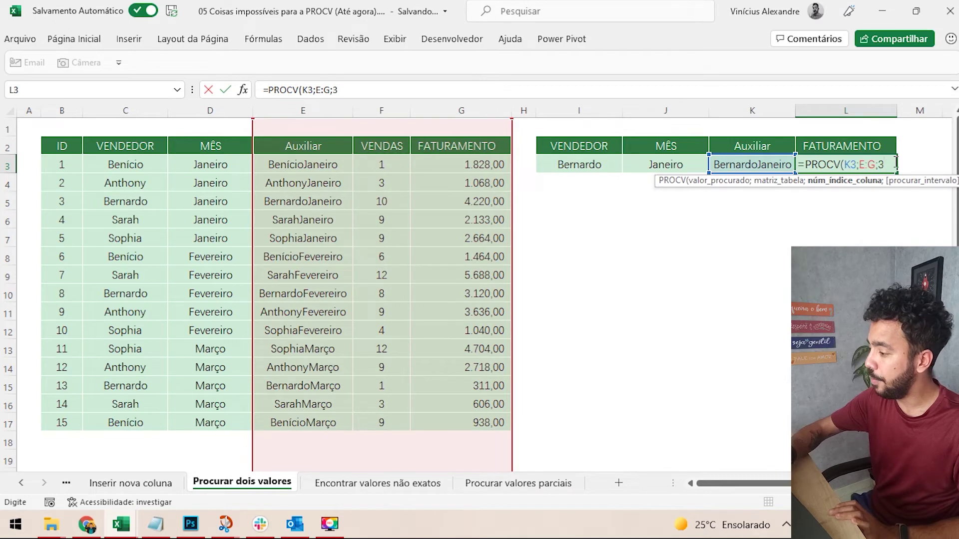
{"action": "type", "text": ";"}
{"action": "key", "text": "Down"}
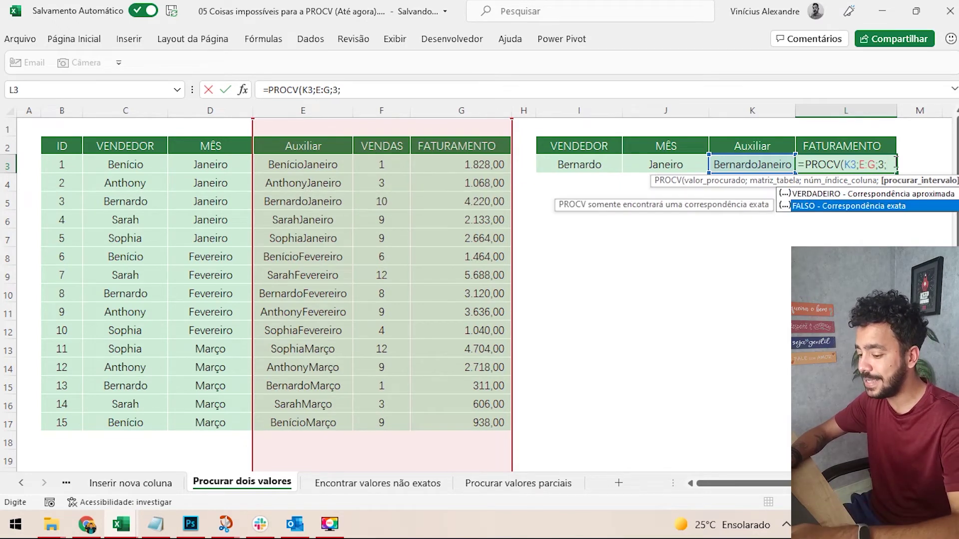
{"action": "key", "text": "Tab"}
{"action": "type", "text": ")"}
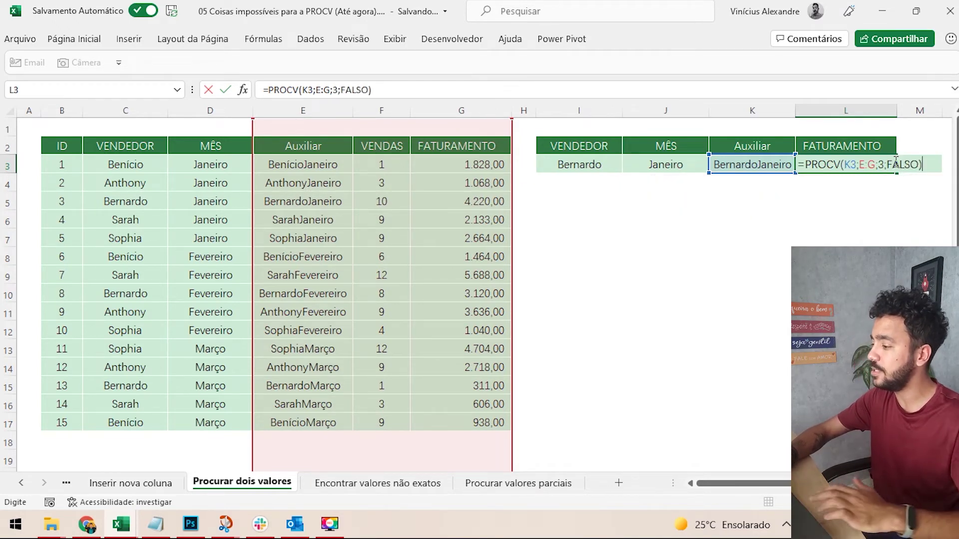
{"action": "key", "text": "Return"}
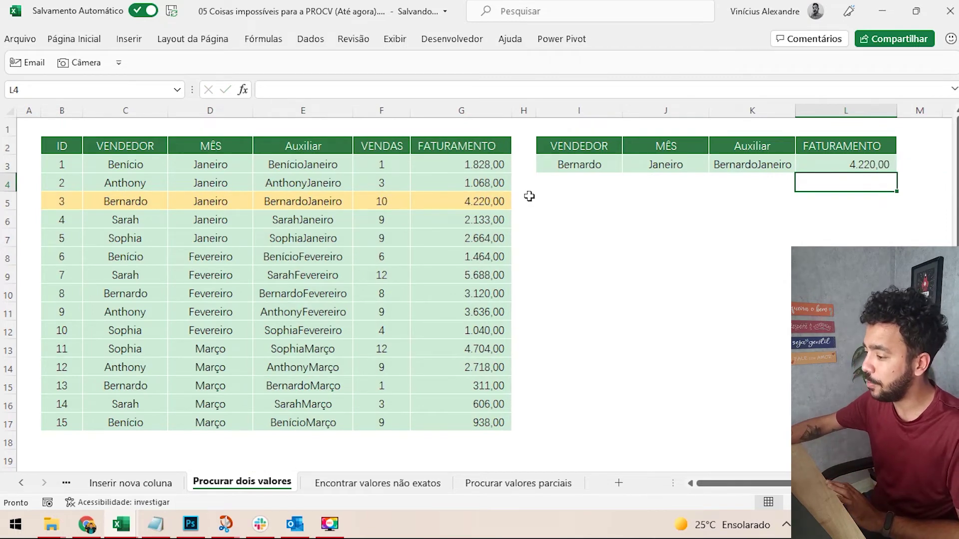
- Set VENDEDOR in I3 to the seller listed under ID 7 and MÊS in J3 to Fevereiro
{"action": "left_click", "coordinate": [553, 160]}
{"action": "type", "text": "sAR"}
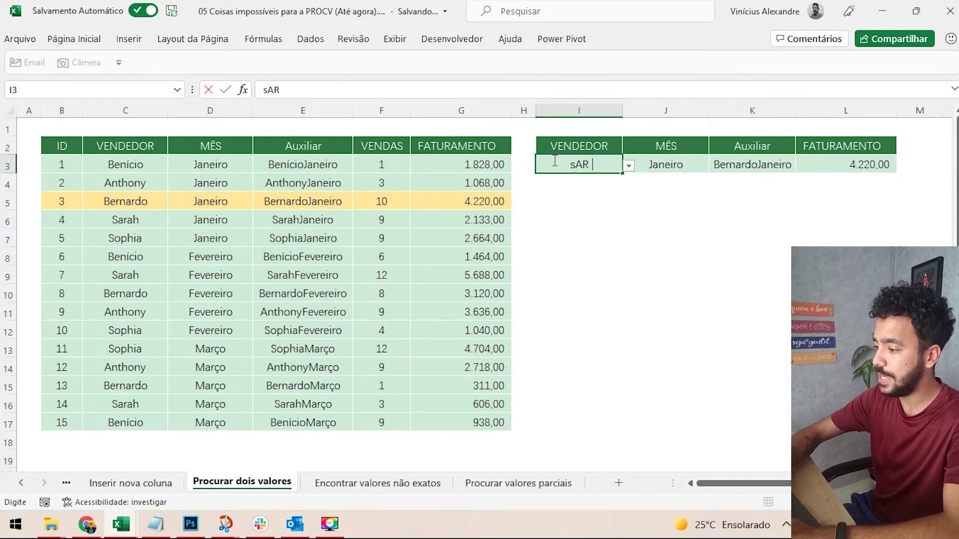
{"action": "key", "text": "BackSpace"}
{"action": "key", "text": "BackSpace"}
{"action": "key", "text": "BackSpace"}
{"action": "type", "text": "arah"}
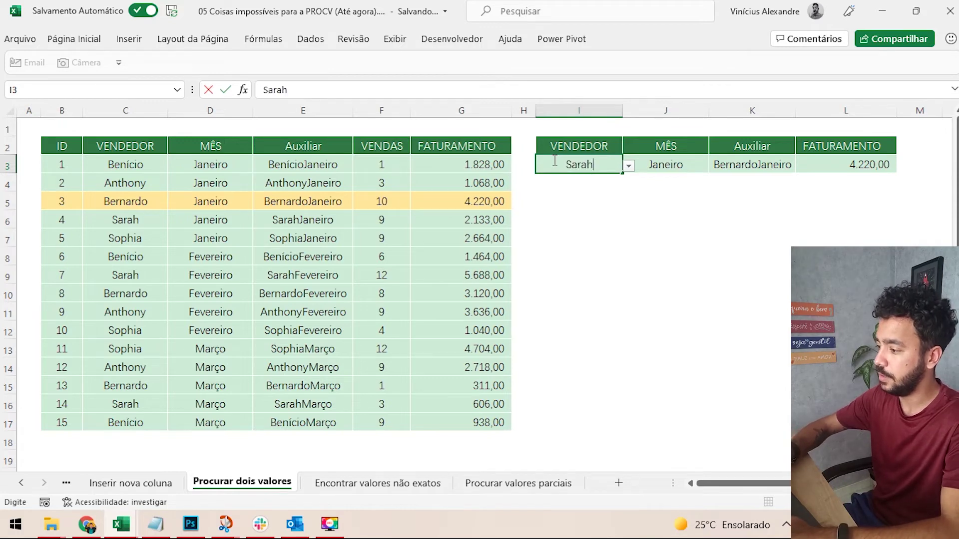
{"action": "key", "text": "Tab"}
{"action": "type", "text": "F"}
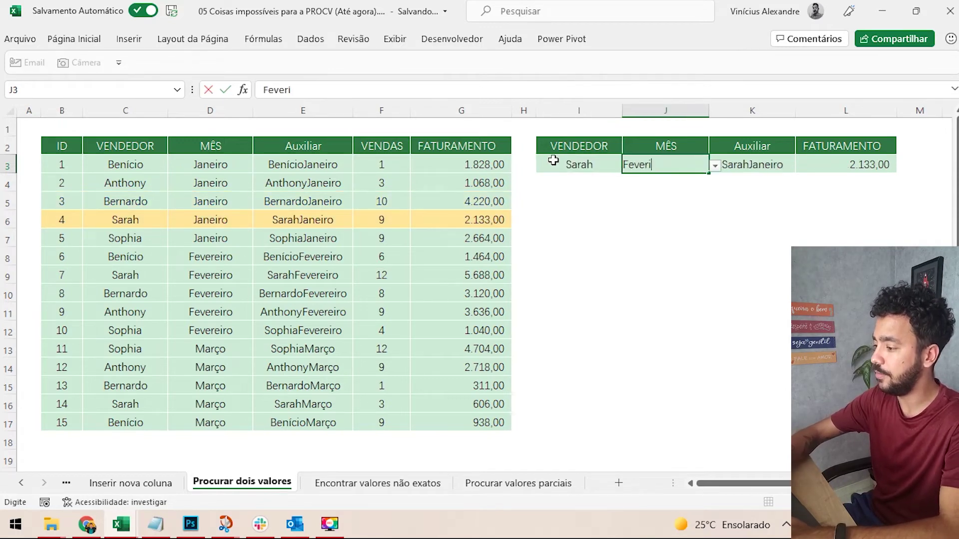
{"action": "type", "text": "evereiro"}
{"action": "key", "text": "Return"}
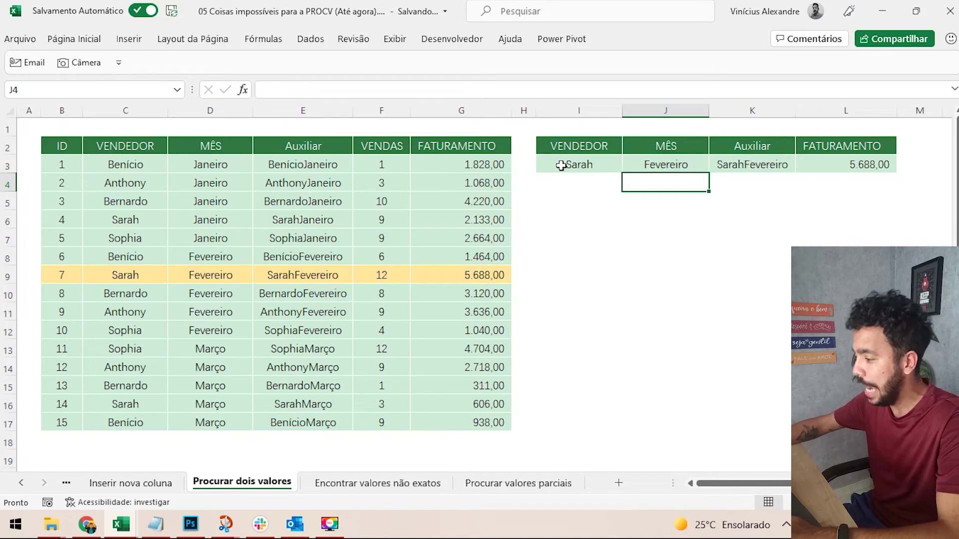
- Compare the Auxiliar criterion in K3 with the matching Auxiliar, VENDAS and FATURAMENTO cells E9:G9
{"action": "left_click", "coordinate": [769, 163]}
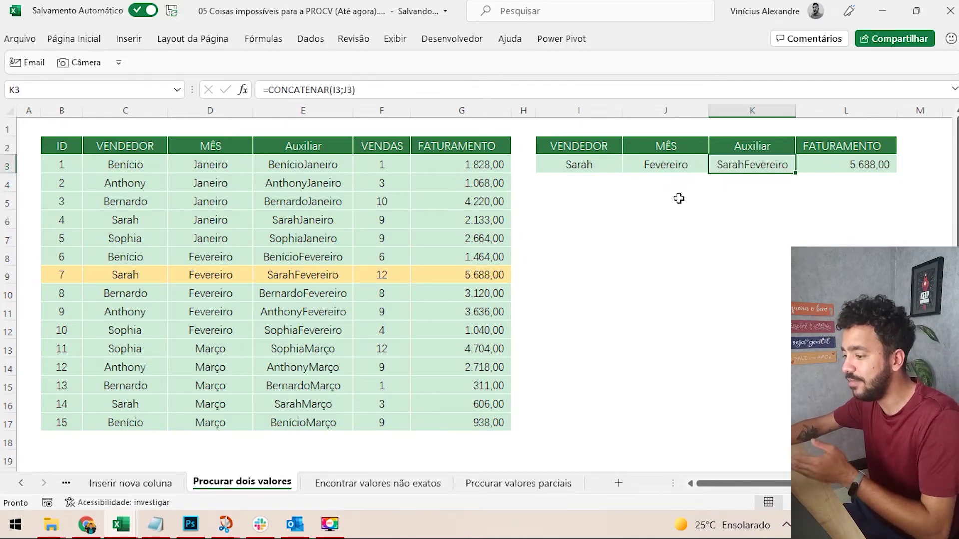
{"action": "left_click", "coordinate": [325, 110]}
{"action": "left_click", "coordinate": [274, 272]}
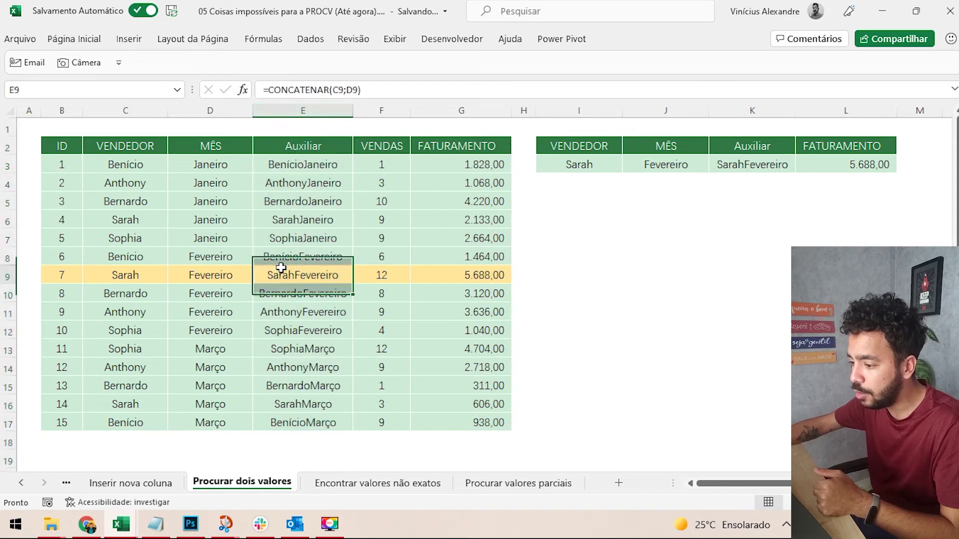
{"action": "left_click_drag", "start_coordinate": [281, 269], "coordinate": [475, 269]}
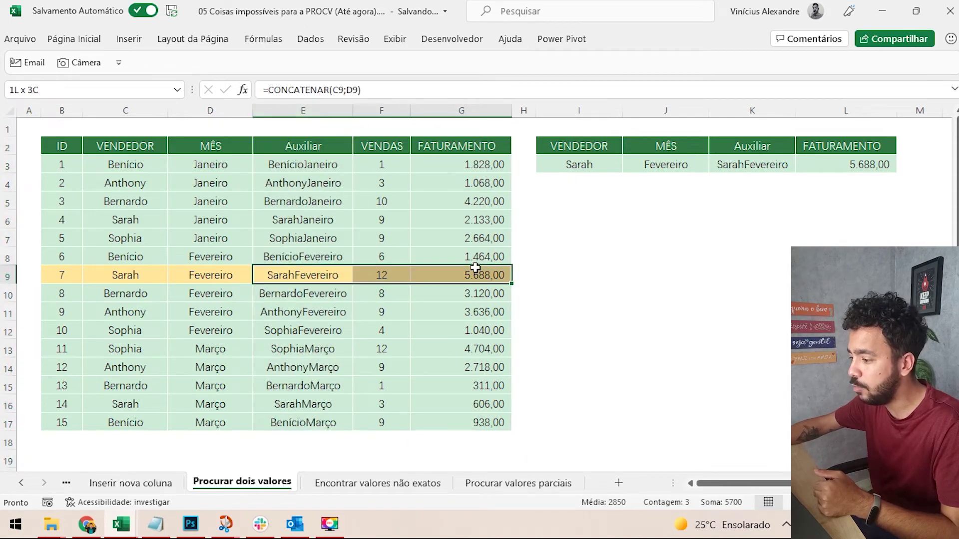
{"action": "left_click_drag", "start_coordinate": [475, 268], "coordinate": [475, 268]}
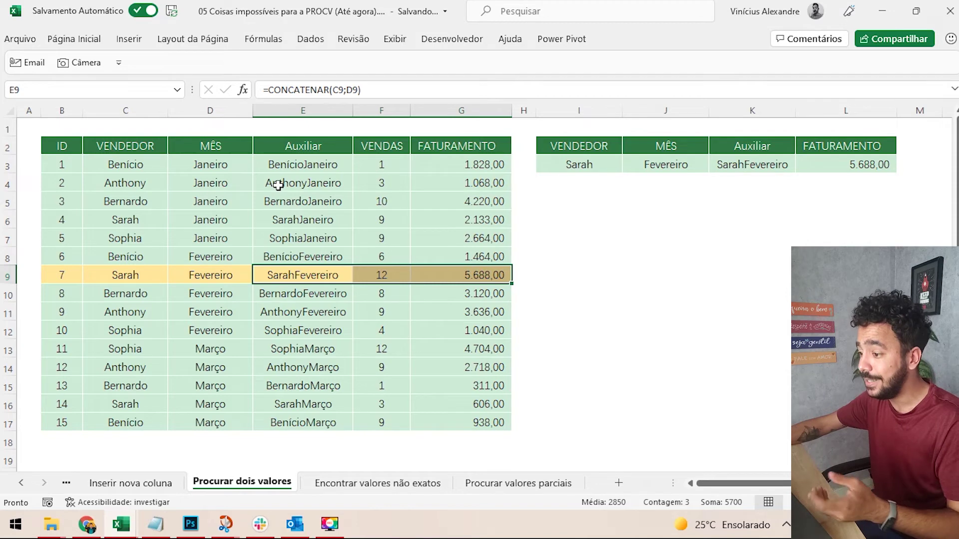
- Hide both Auxiliar columns, E in the data table and K in the lookup table
{"action": "left_click", "coordinate": [316, 110]}
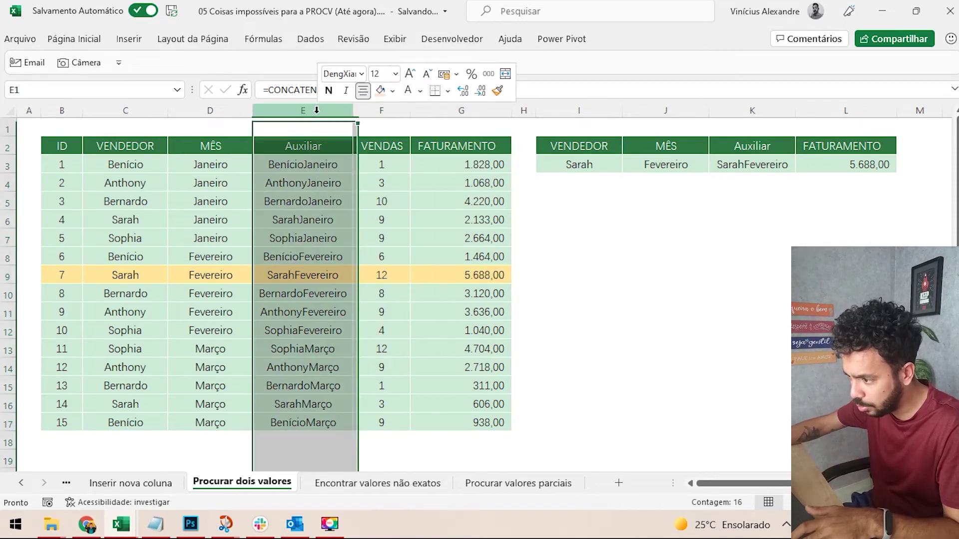
{"action": "right_click", "coordinate": [317, 111]}
{"action": "left_click", "coordinate": [358, 332]}
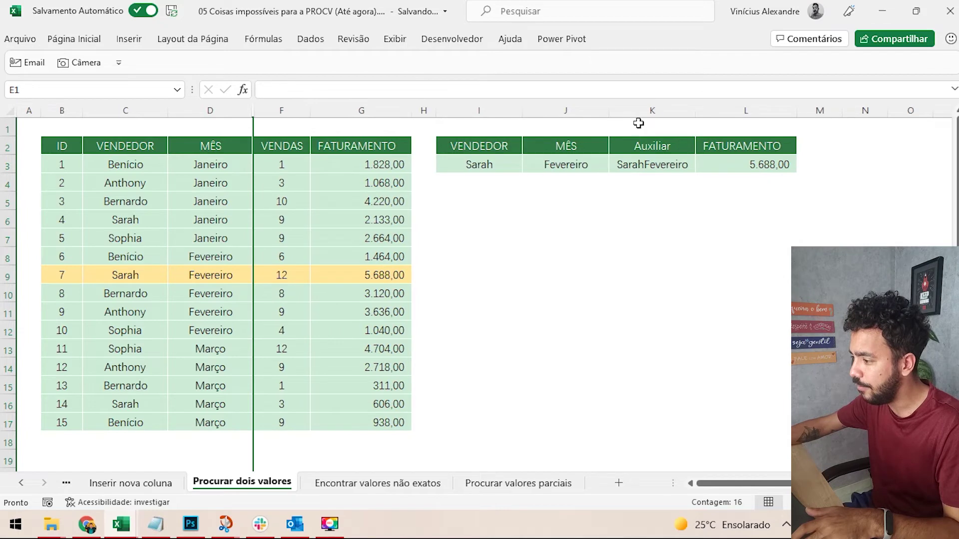
{"action": "right_click", "coordinate": [629, 111]}
{"action": "left_click", "coordinate": [677, 331]}
{"action": "left_click", "coordinate": [565, 237]}
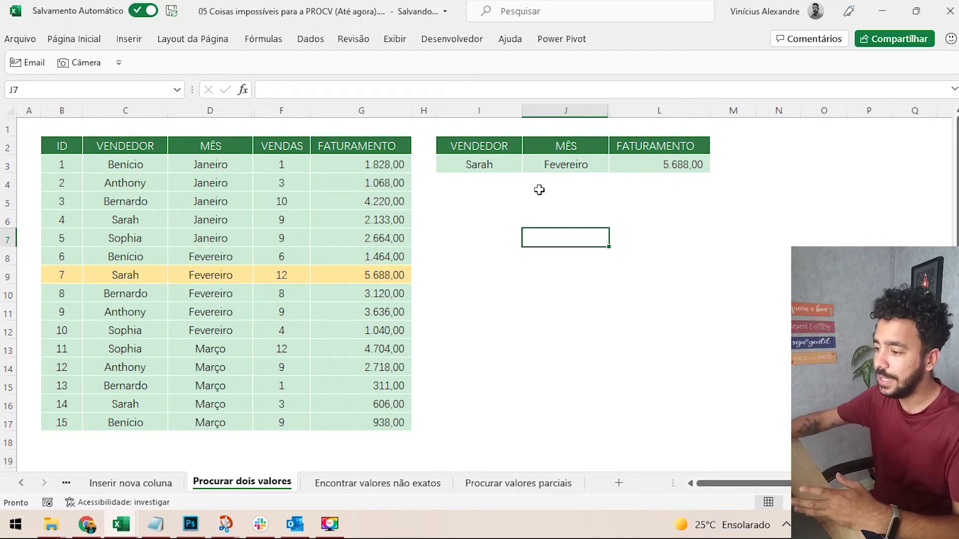
- Unhide the Auxiliar column E between MÊS and VENDAS
{"action": "left_click_drag", "start_coordinate": [269, 111], "coordinate": [237, 110]}
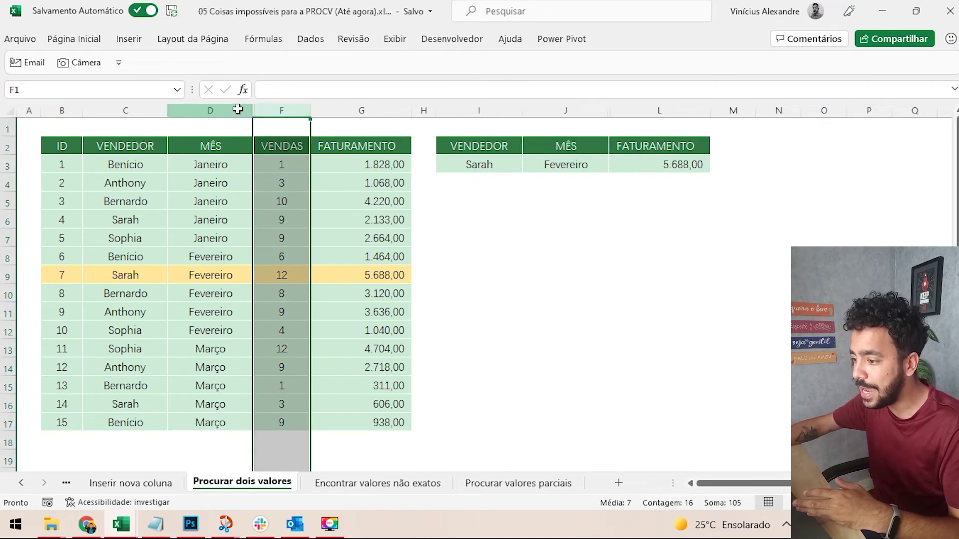
{"action": "right_click", "coordinate": [278, 111]}
{"action": "left_click", "coordinate": [322, 350]}
{"action": "left_click", "coordinate": [311, 306]}
{"action": "left_click", "coordinate": [311, 306]}
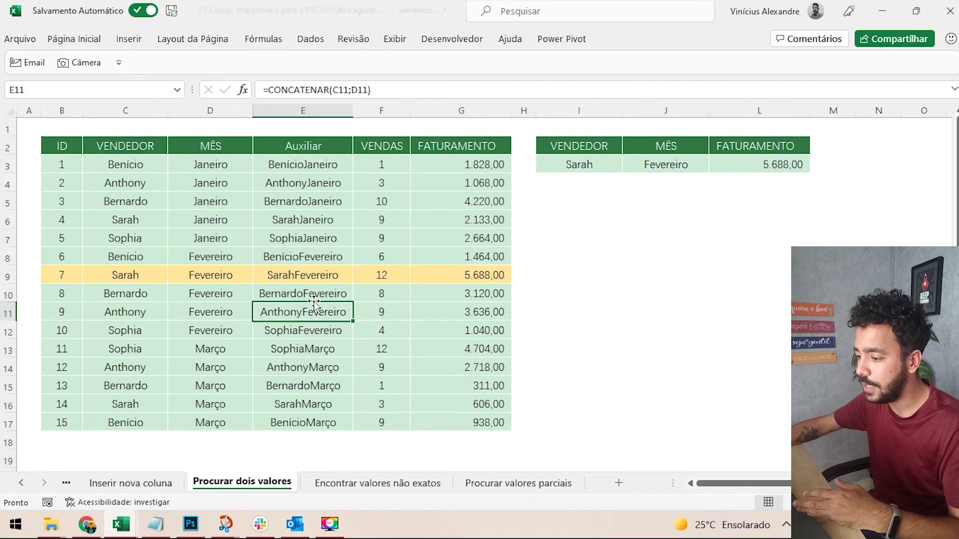
- Change the E3 formula to =CONCATENAR(B3;C3;D3) to include the ID, and fill it down to E17
{"action": "left_click", "coordinate": [310, 161]}
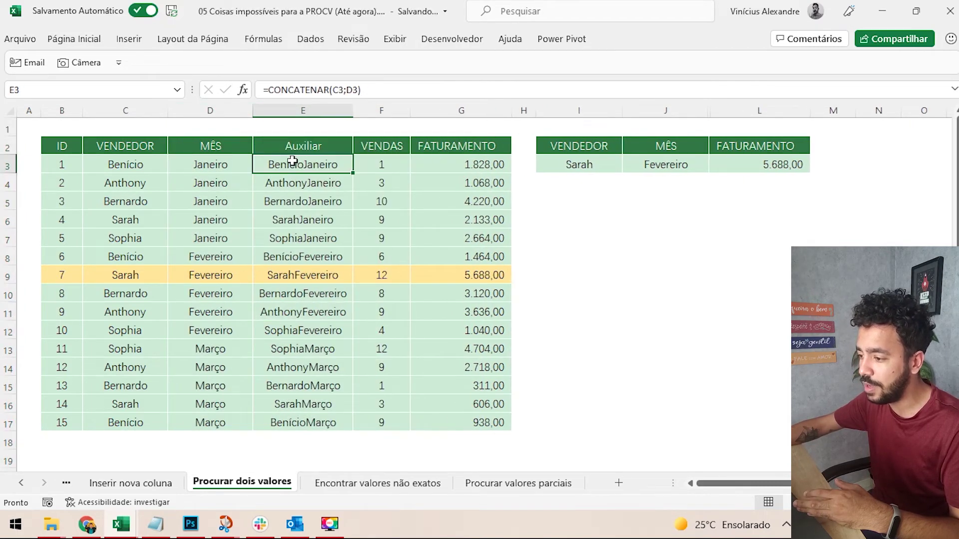
{"action": "key", "text": "F2"}
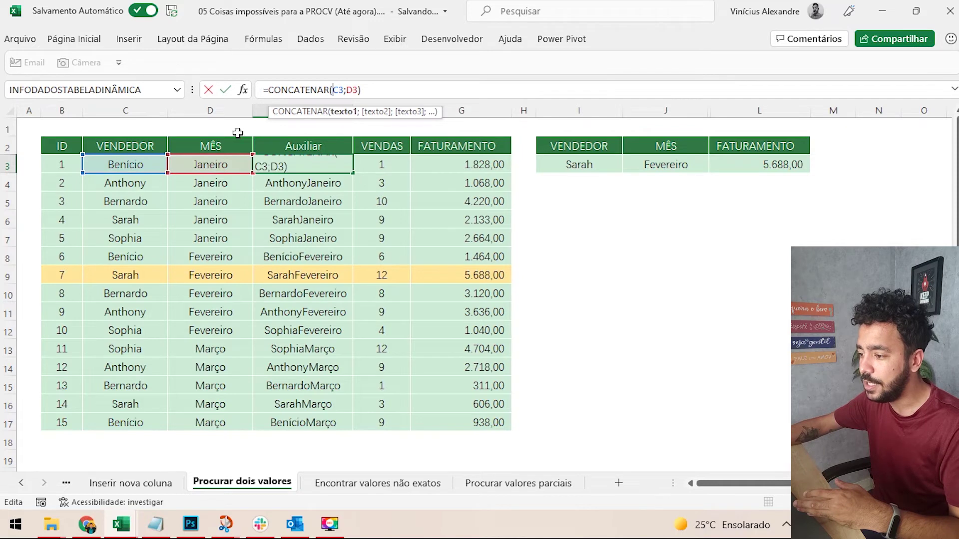
{"action": "left_click", "coordinate": [62, 163]}
{"action": "type", "text": ";"}
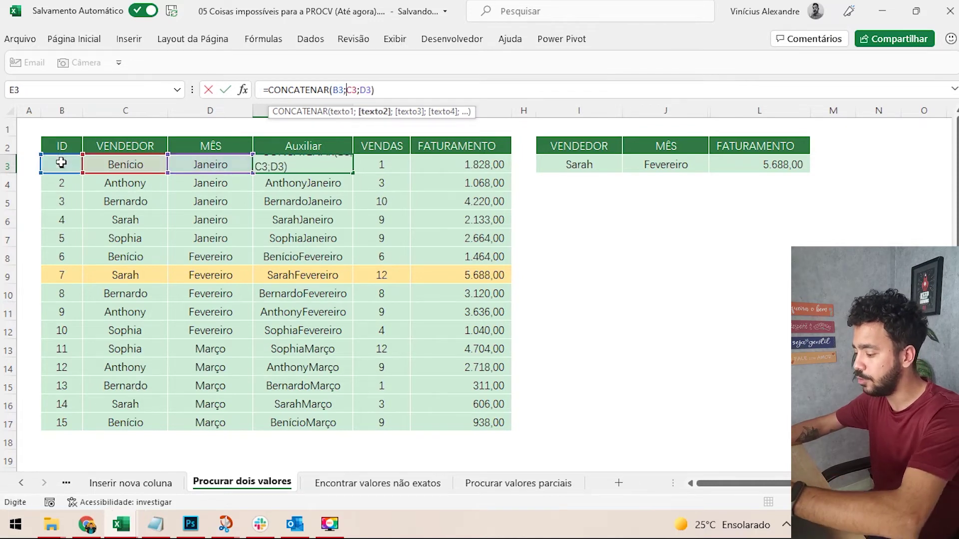
{"action": "key", "text": "Return"}
{"action": "left_click", "coordinate": [278, 163]}
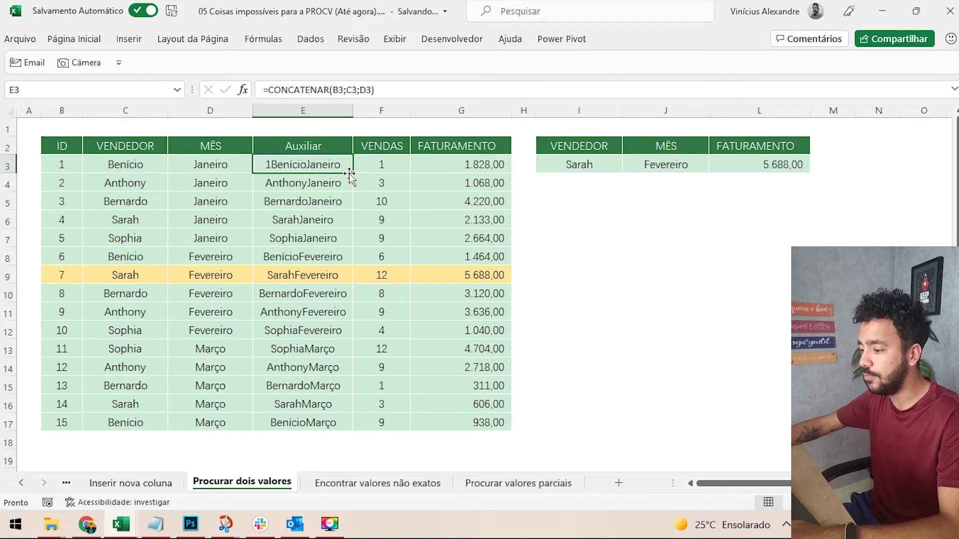
{"action": "left_click_drag", "start_coordinate": [351, 174], "coordinate": [349, 429]}
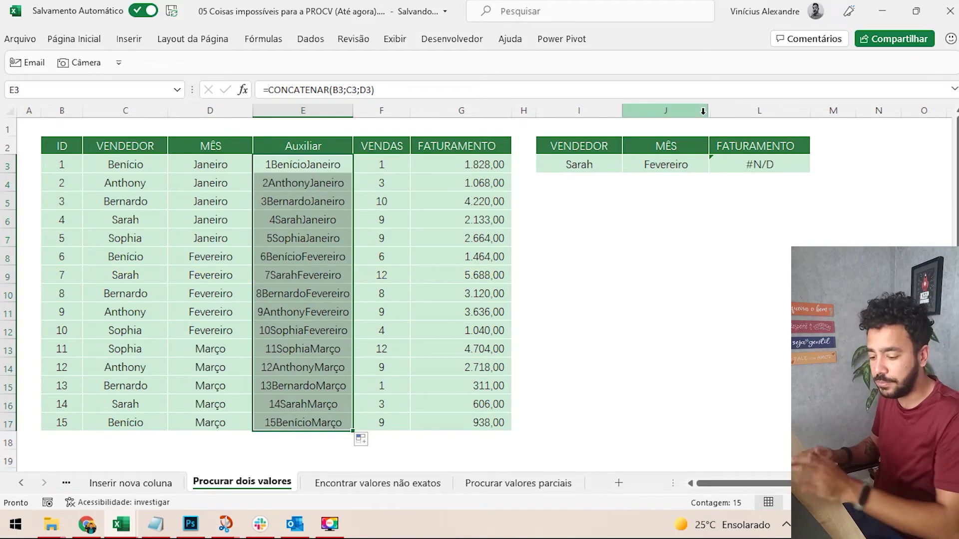
- Undo the fill and the addition of the ID to the Auxiliar CONCATENAR formula
{"action": "key", "text": "ctrl+z"}
{"action": "key", "text": "ctrl+z"}
{"action": "key", "text": "ctrl+z"}
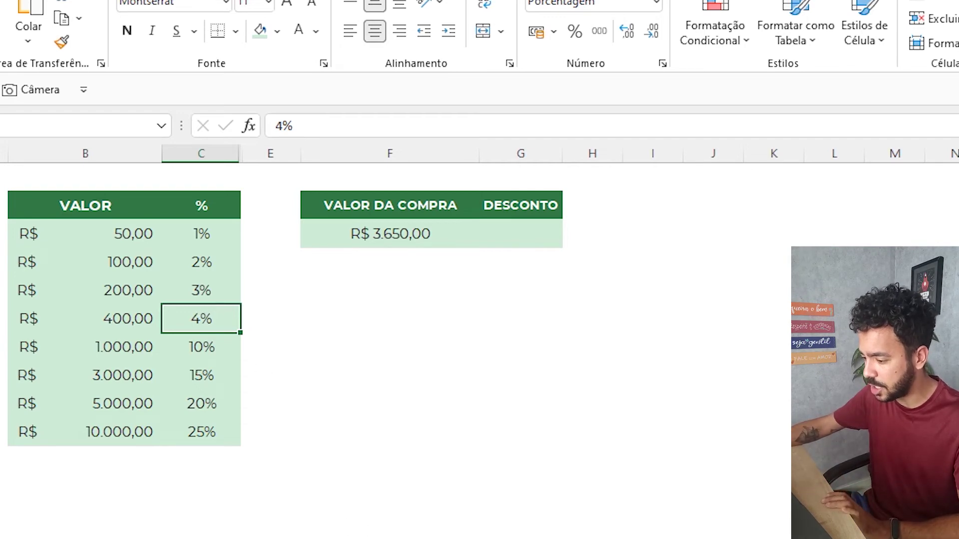
- Examine the discount tiers in the VALOR and % columns alongside the VALOR DA COMPRA and DESCONTO cells
{"action": "left_click", "coordinate": [49, 289]}
{"action": "left_click", "coordinate": [38, 260]}
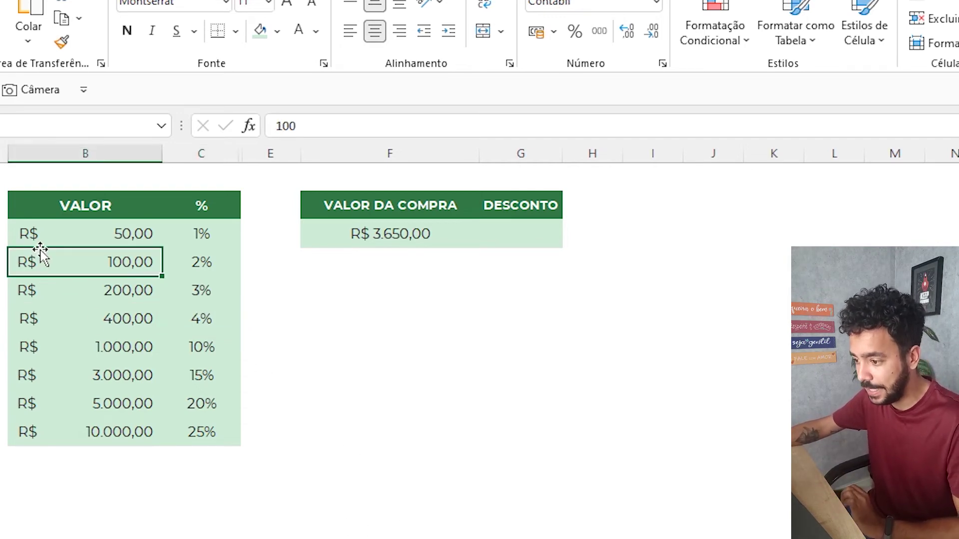
{"action": "left_click", "coordinate": [65, 234]}
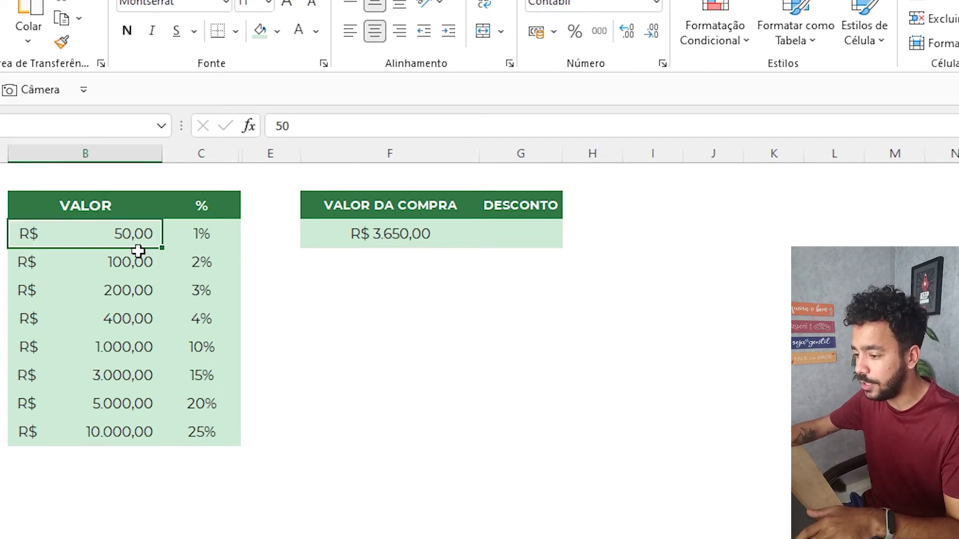
{"action": "left_click_drag", "start_coordinate": [129, 238], "coordinate": [216, 261]}
{"action": "left_click", "coordinate": [190, 231]}
{"action": "left_click", "coordinate": [128, 283]}
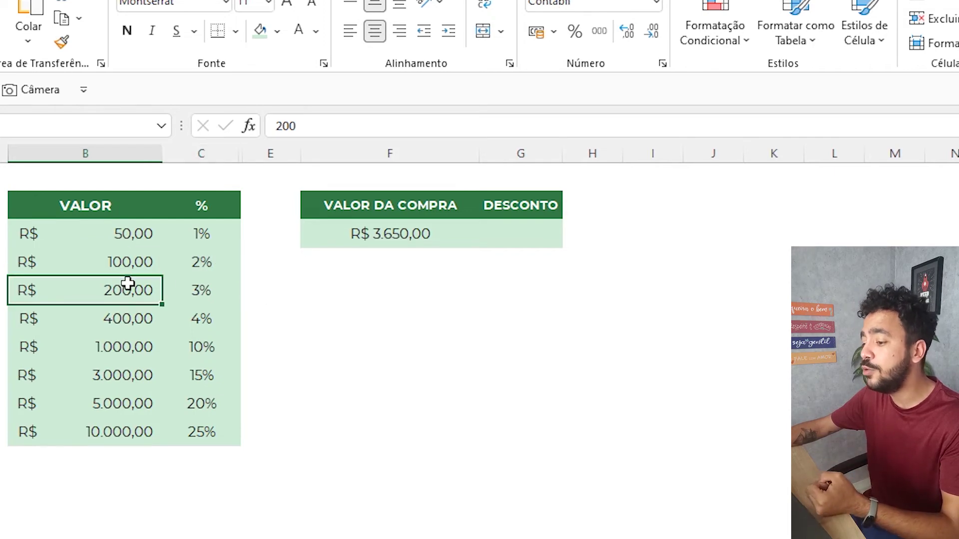
{"action": "left_click", "coordinate": [188, 293]}
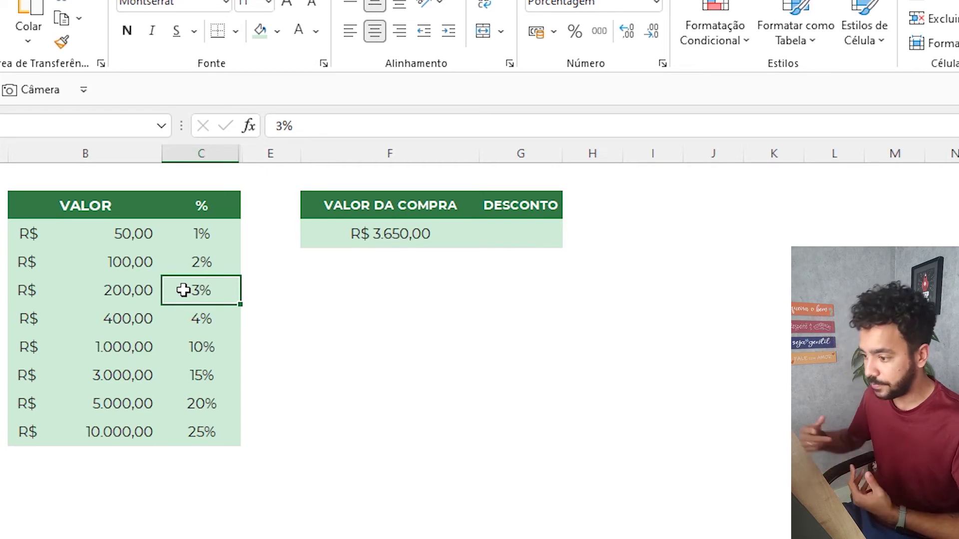
{"action": "left_click", "coordinate": [380, 235]}
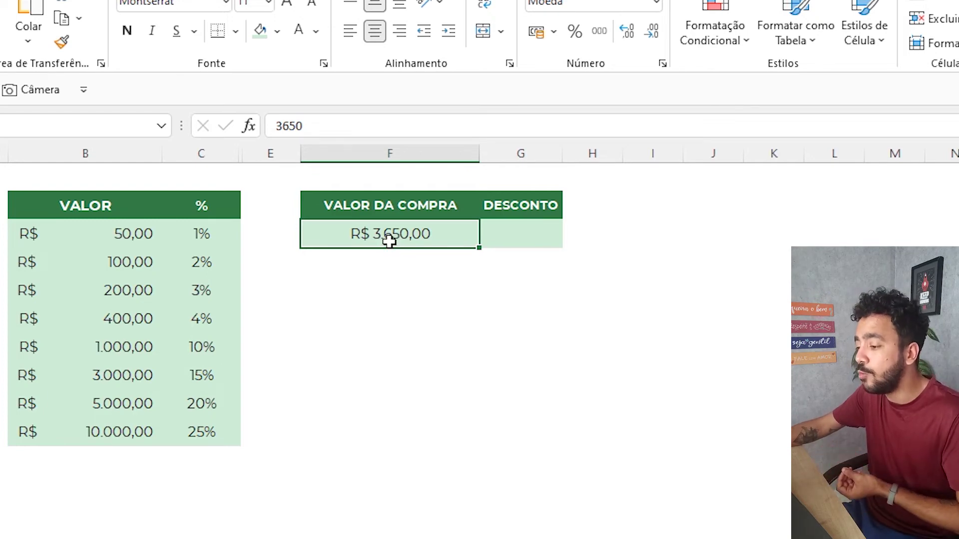
{"action": "left_click", "coordinate": [522, 234]}
{"action": "left_click", "coordinate": [429, 241]}
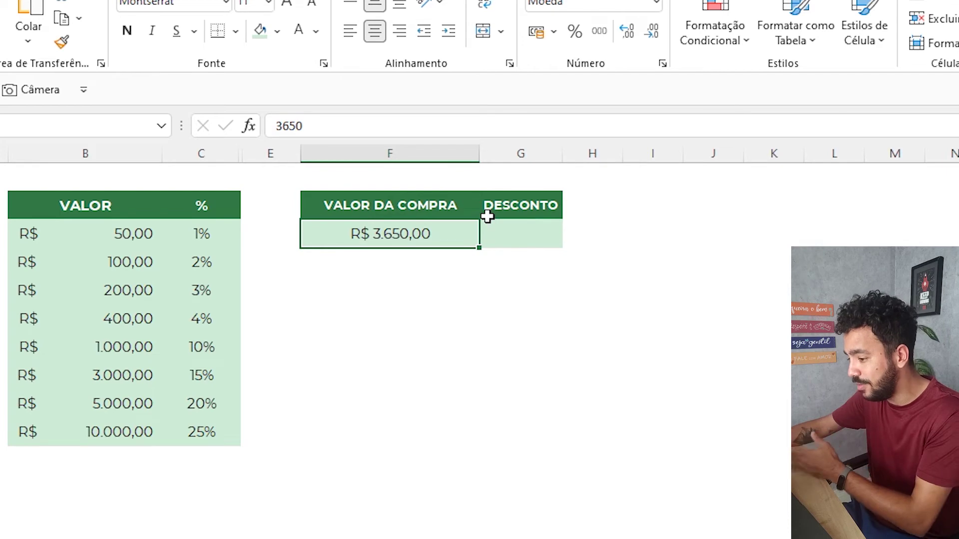
- Enter =PROCV(F3;B:C;2;FALSO) in DESCONTO cell G3 to look up the purchase value with an exact match
{"action": "left_click", "coordinate": [505, 240]}
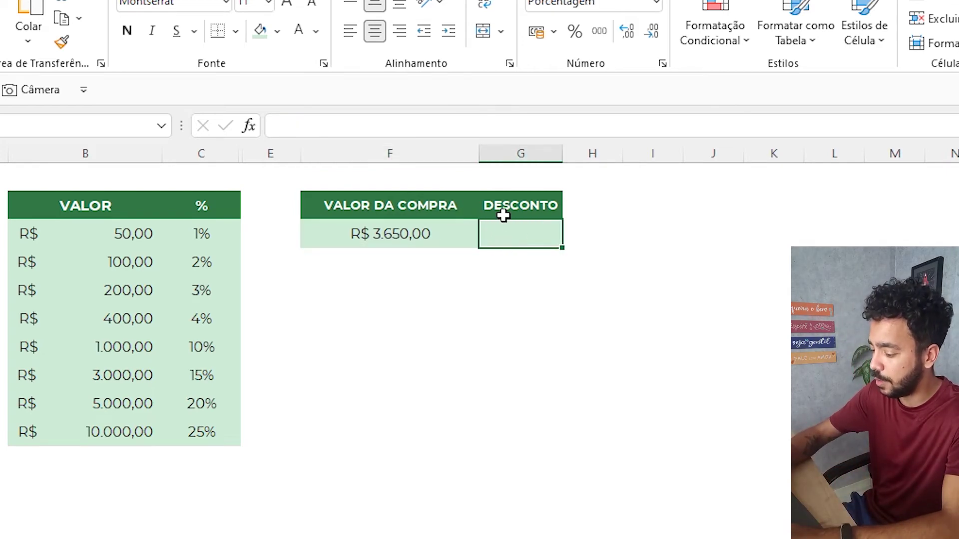
{"action": "type", "text": "=PROCV("}
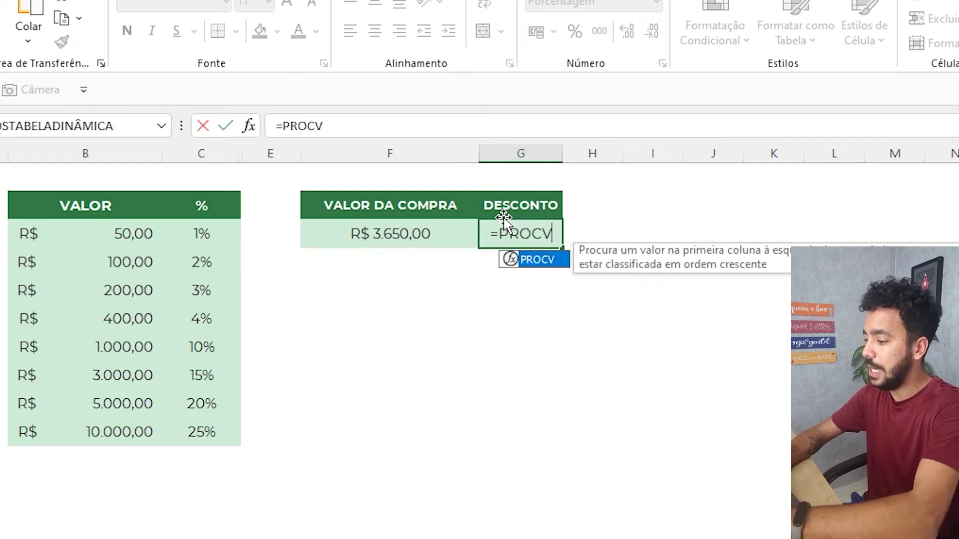
{"action": "left_click", "coordinate": [365, 232]}
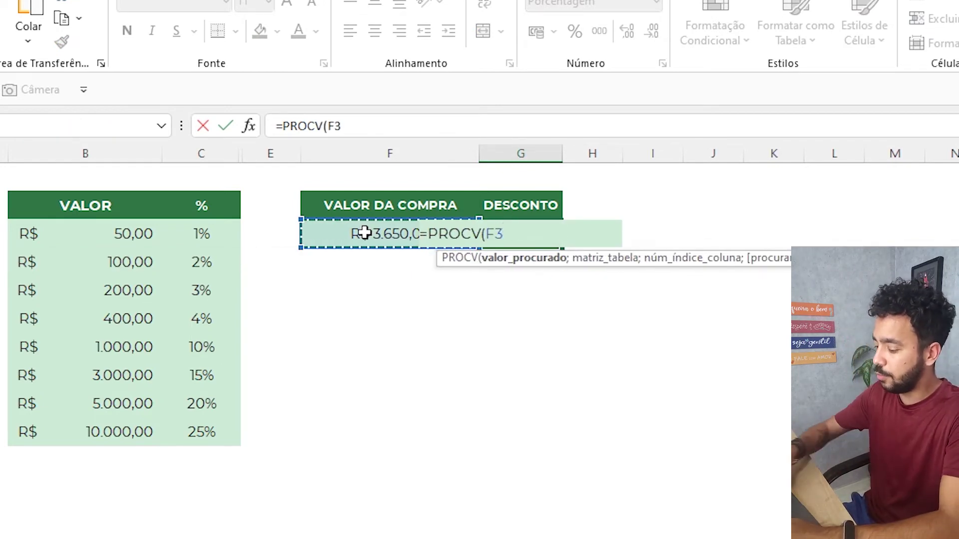
{"action": "type", "text": ";"}
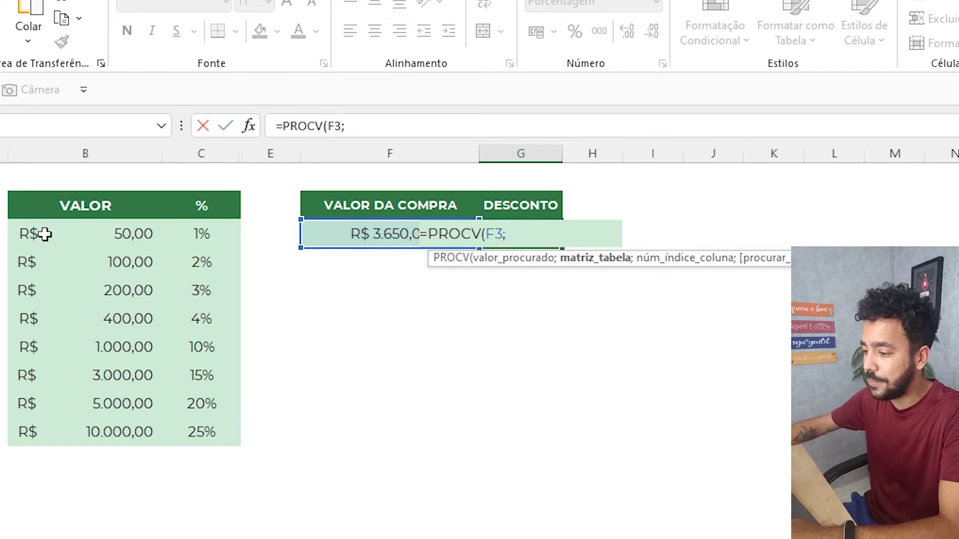
{"action": "left_click_drag", "start_coordinate": [54, 154], "coordinate": [202, 154]}
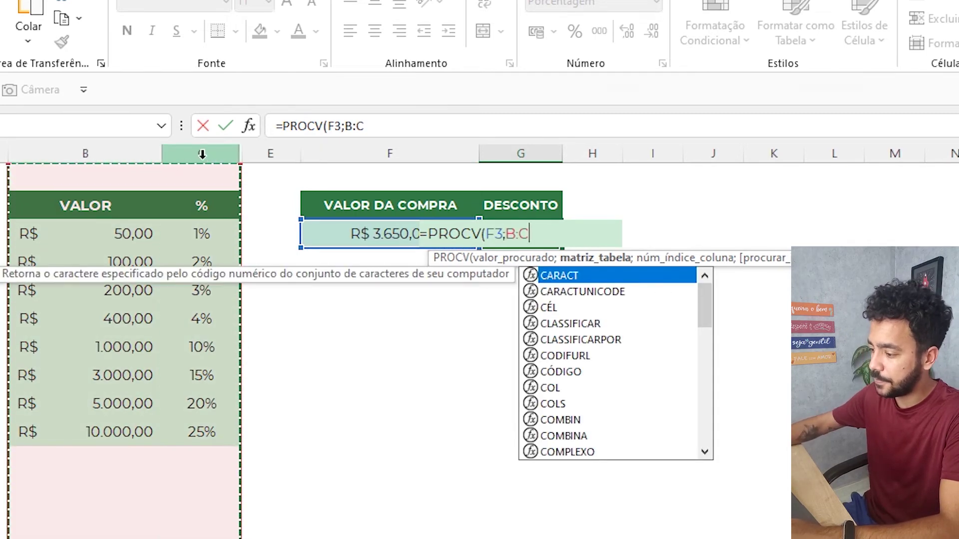
{"action": "type", "text": ";"}
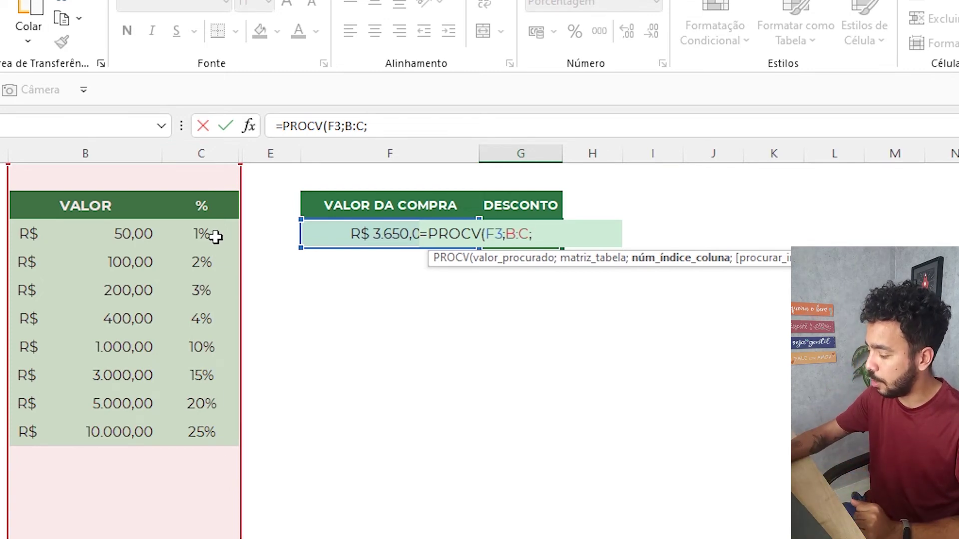
{"action": "type", "text": "2;"}
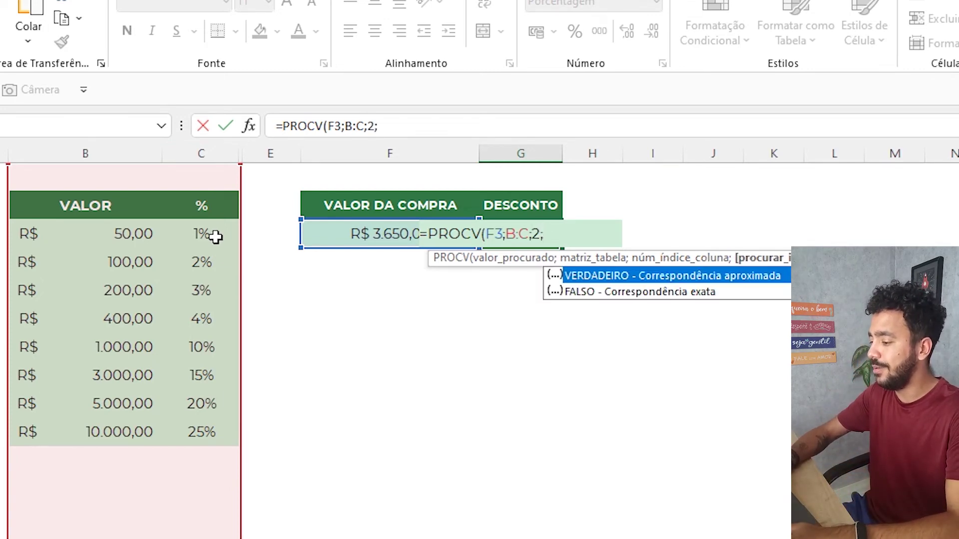
{"action": "type", "text": "FALSO)"}
{"action": "key", "text": "Return"}
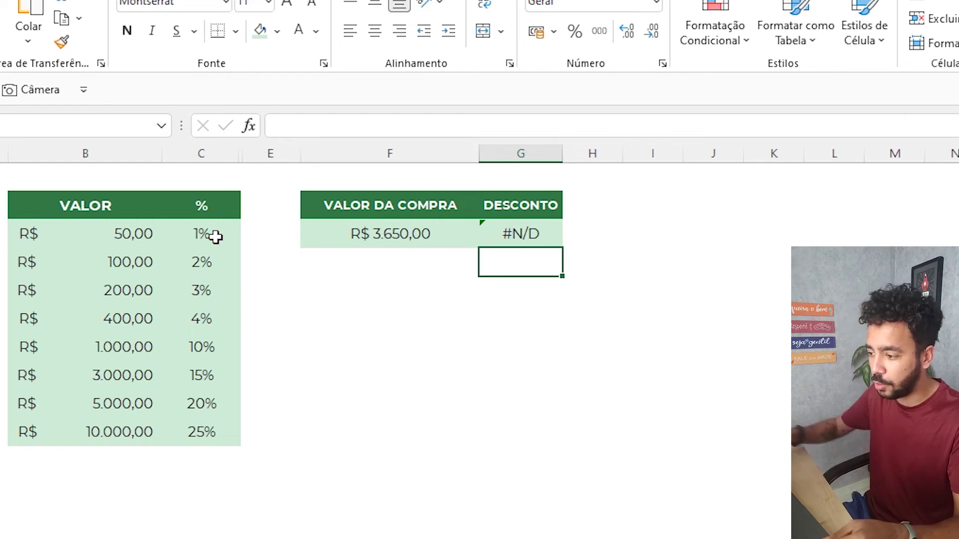
- Check the purchase value against the VALOR column and set the VALOR of the 15% tier to 3650
{"action": "left_click", "coordinate": [368, 214]}
{"action": "left_click", "coordinate": [350, 234]}
{"action": "left_click_drag", "start_coordinate": [95, 225], "coordinate": [122, 421]}
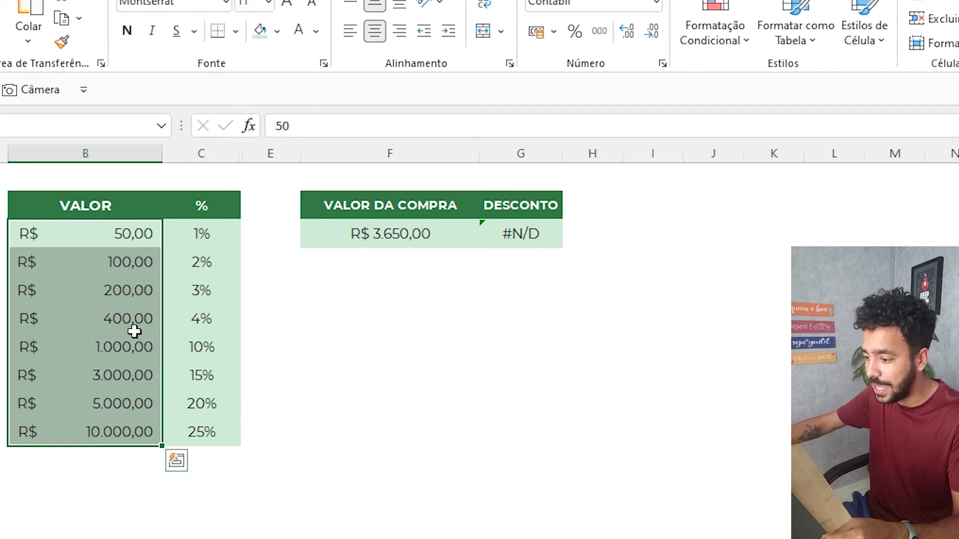
{"action": "left_click", "coordinate": [130, 404]}
{"action": "left_click", "coordinate": [109, 375]}
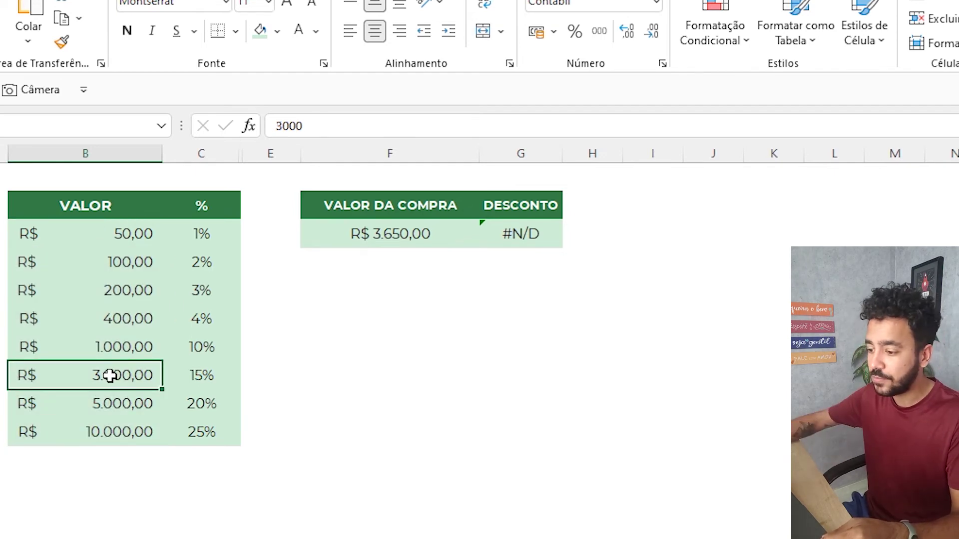
{"action": "left_click_drag", "start_coordinate": [120, 232], "coordinate": [123, 414]}
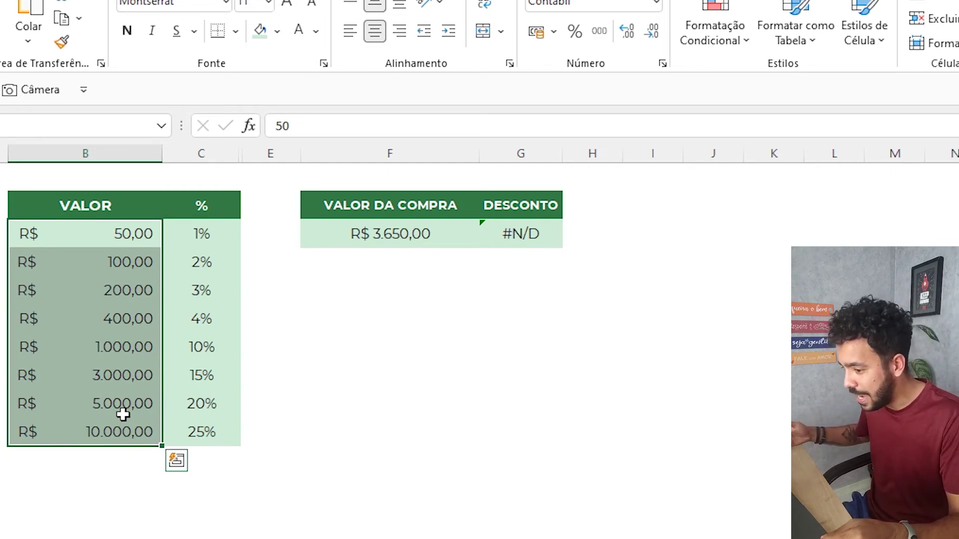
{"action": "left_click", "coordinate": [128, 378]}
{"action": "type", "text": "3650"}
{"action": "key", "text": "Return"}
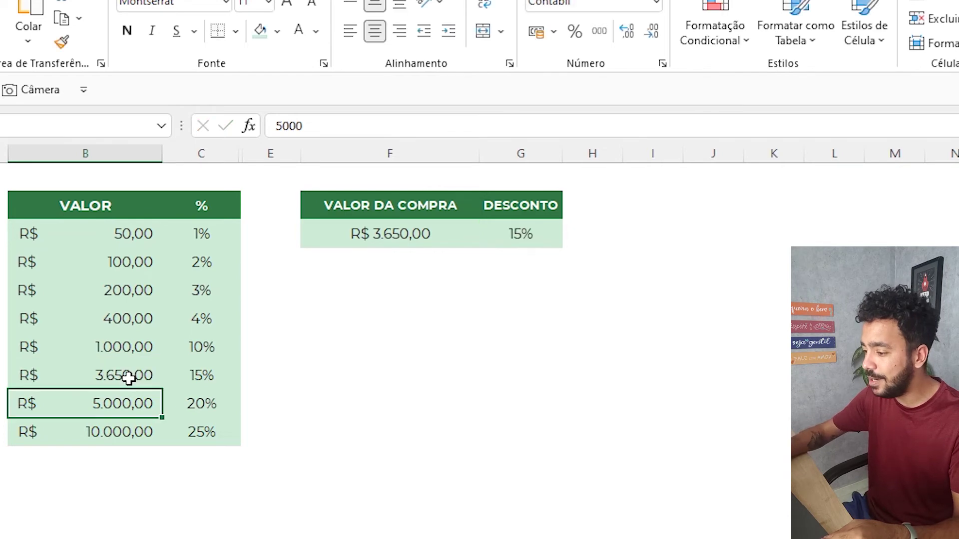
- Set the VALOR DA COMPRA in F3 to 1856
{"action": "left_click", "coordinate": [333, 247]}
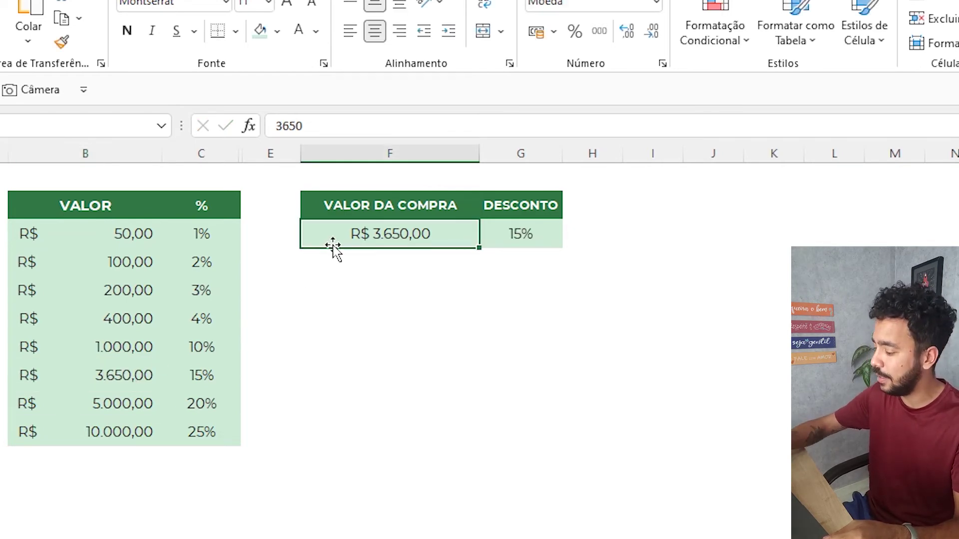
{"action": "type", "text": "1856"}
{"action": "key", "text": "Return"}
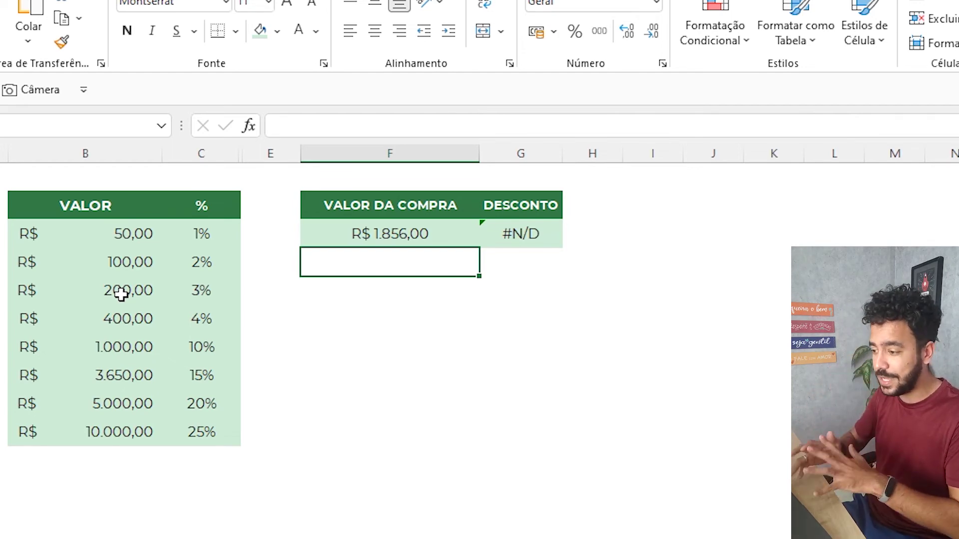
- Inspect the FALSO argument in the DESCONTO formula, then undo the changes to the purchase value and the 15% tier's VALOR
{"action": "double_click", "coordinate": [511, 237]}
{"action": "left_click", "coordinate": [566, 234]}
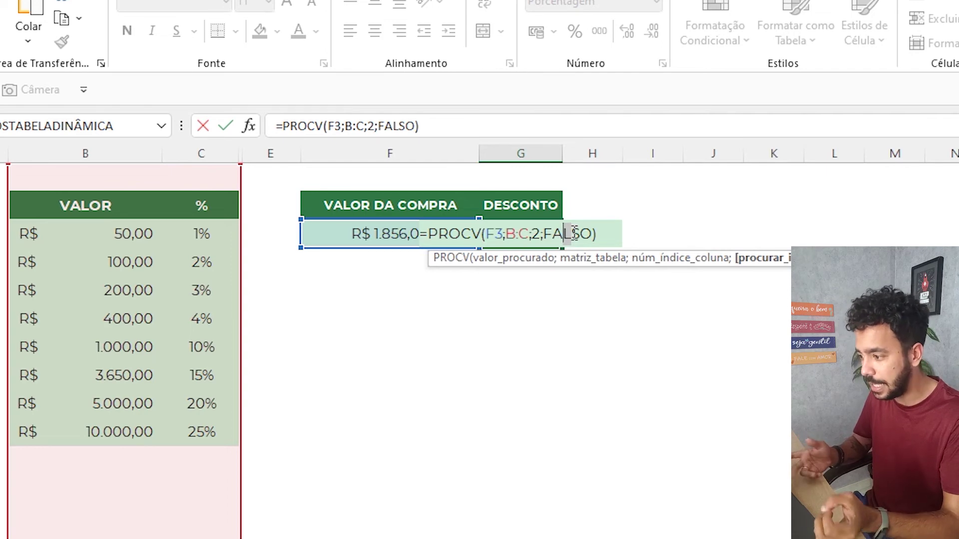
{"action": "key", "text": "Escape"}
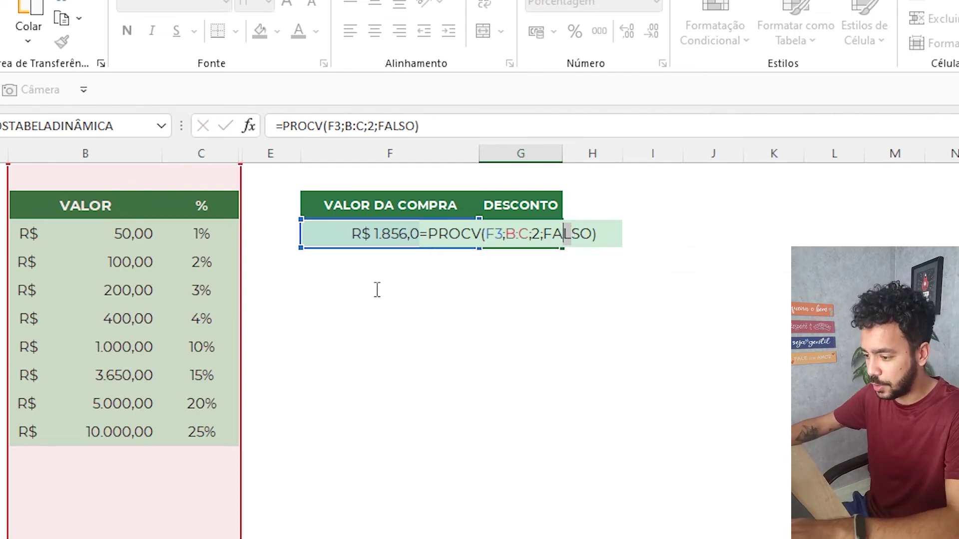
{"action": "key", "text": "ctrl+z"}
{"action": "key", "text": "ctrl+z"}
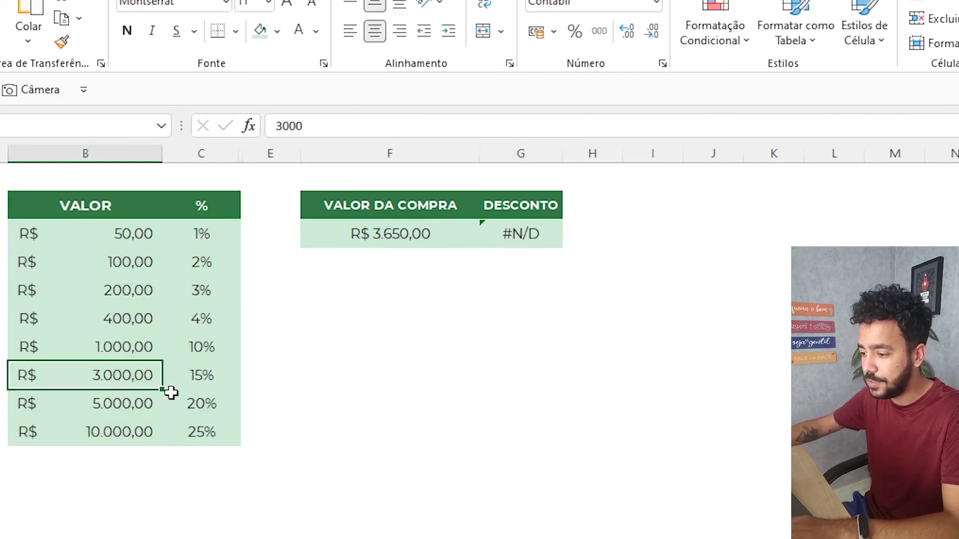
{"action": "left_click", "coordinate": [517, 233]}
{"action": "double_click", "coordinate": [544, 236]}
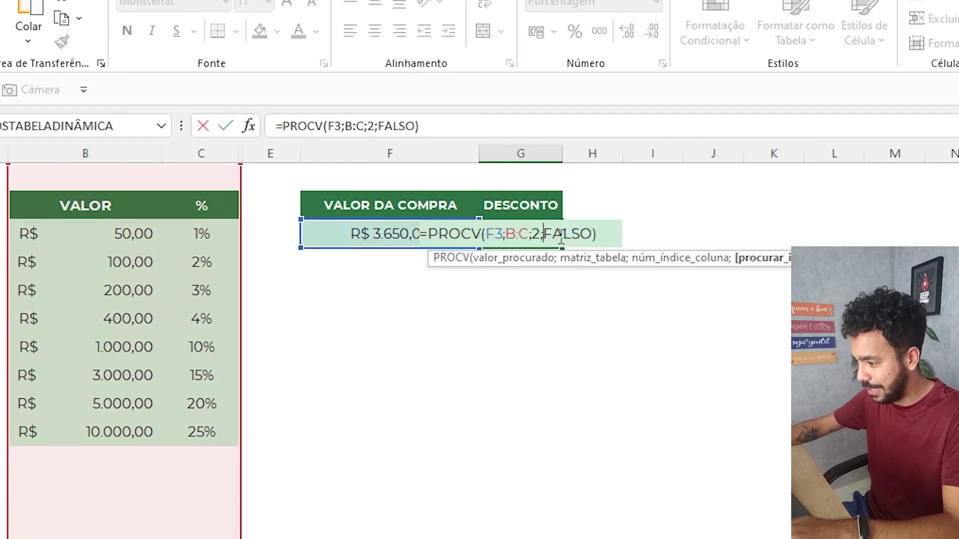
{"action": "key", "text": "Escape"}
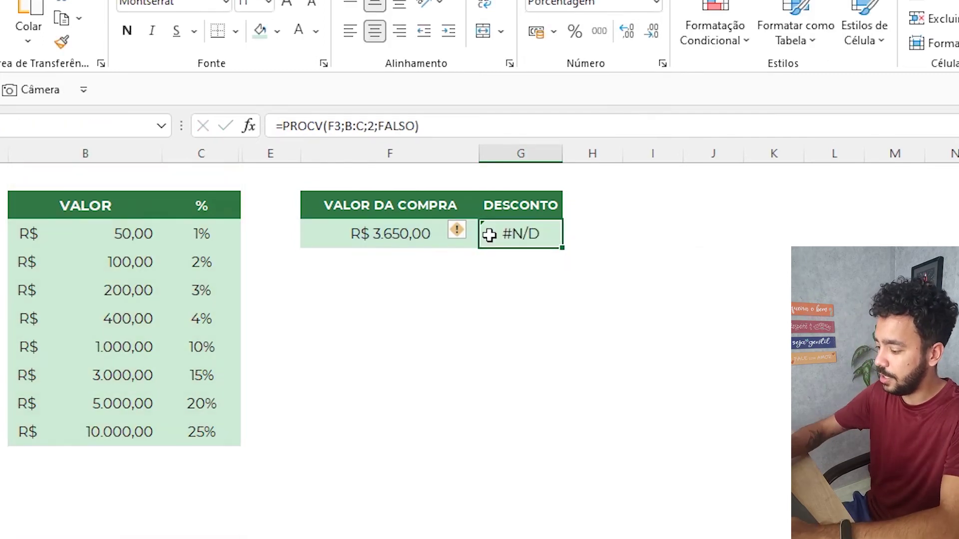
- Enter =PROCV(F3;B:C;2;VERDADEIRO) in DESCONTO cell G3 to look up the purchase value with an approximate match
{"action": "type", "text": "=PROCV"}
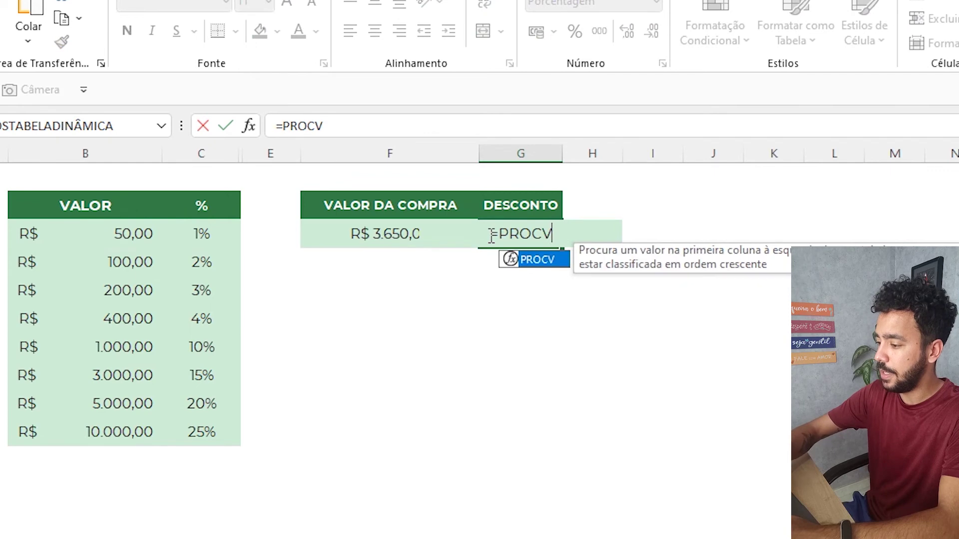
{"action": "type", "text": "("}
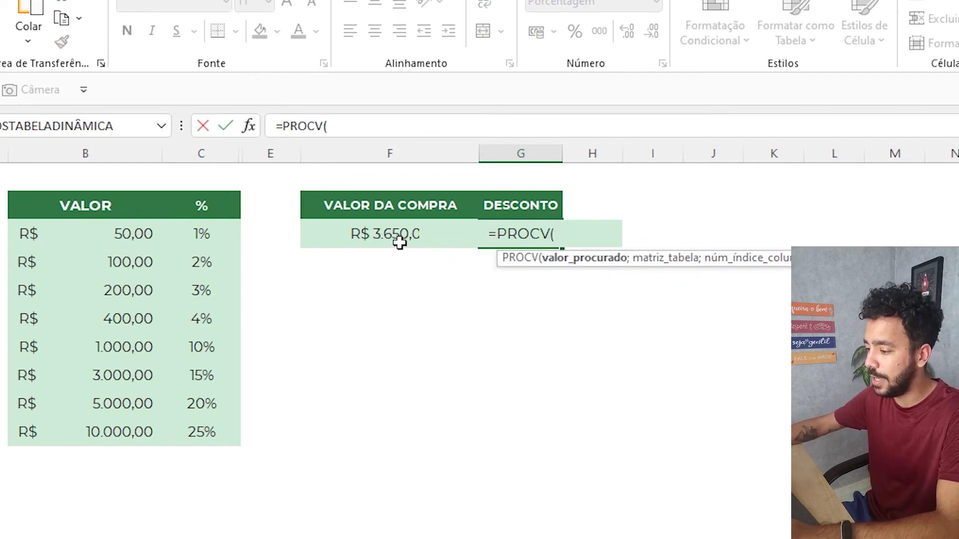
{"action": "left_click", "coordinate": [381, 235]}
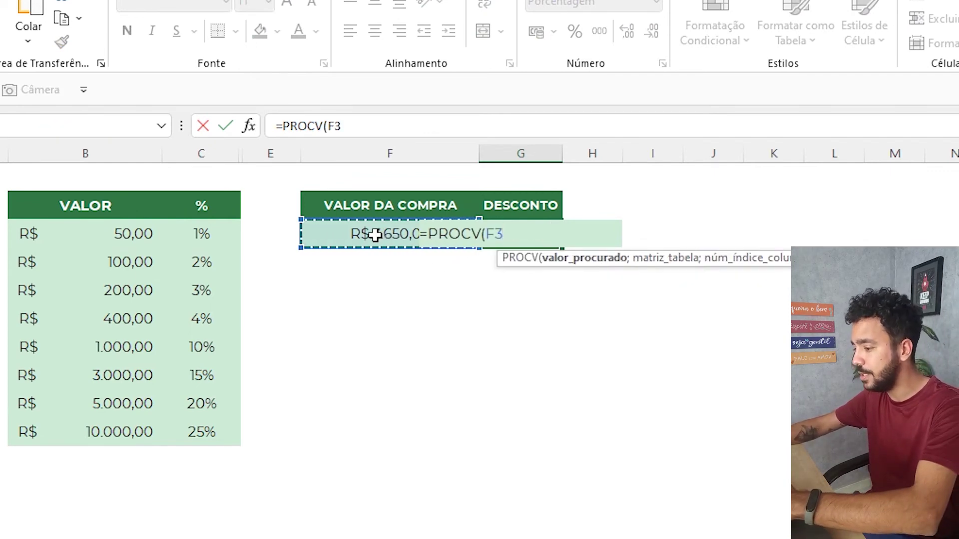
{"action": "type", "text": ";"}
{"action": "left_click", "coordinate": [92, 154]}
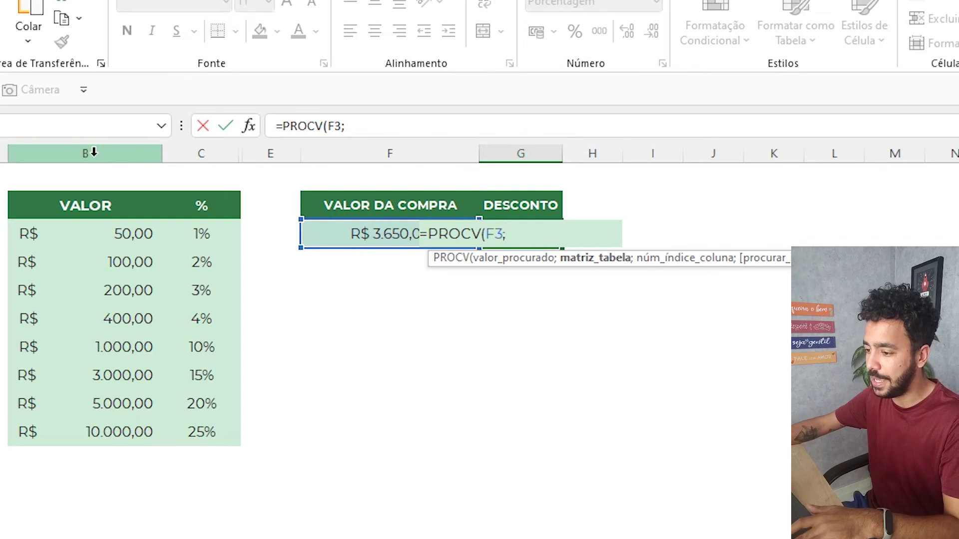
{"action": "left_click_drag", "start_coordinate": [93, 155], "coordinate": [194, 151]}
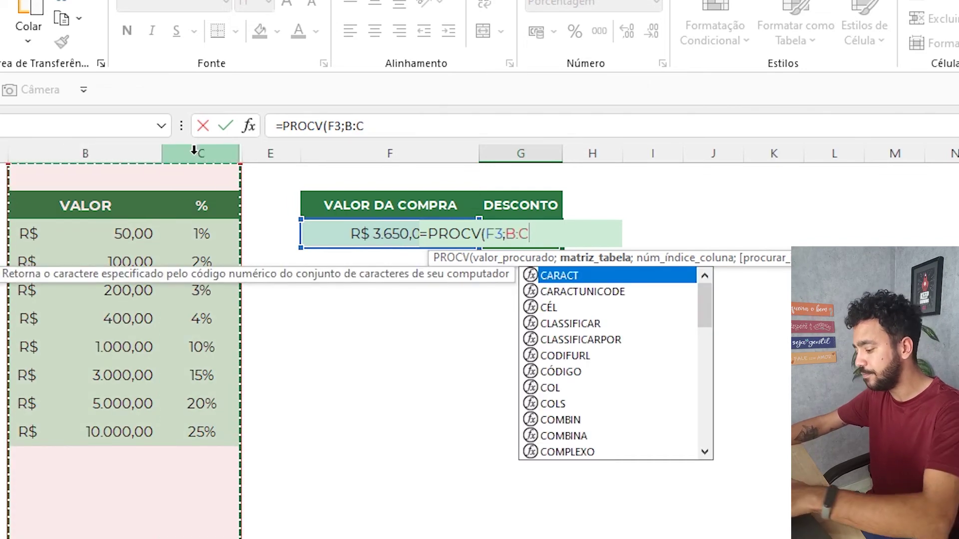
{"action": "type", "text": ";"}
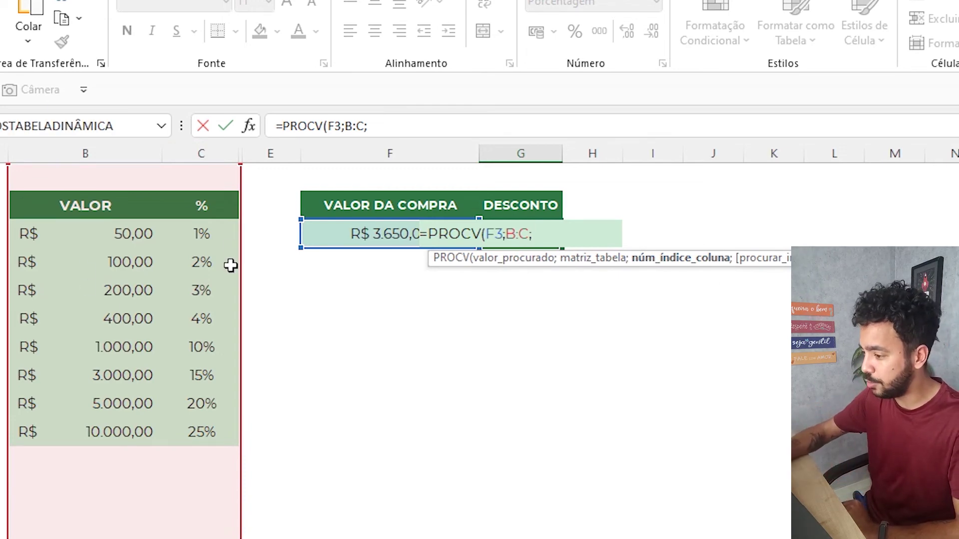
{"action": "type", "text": "2;"}
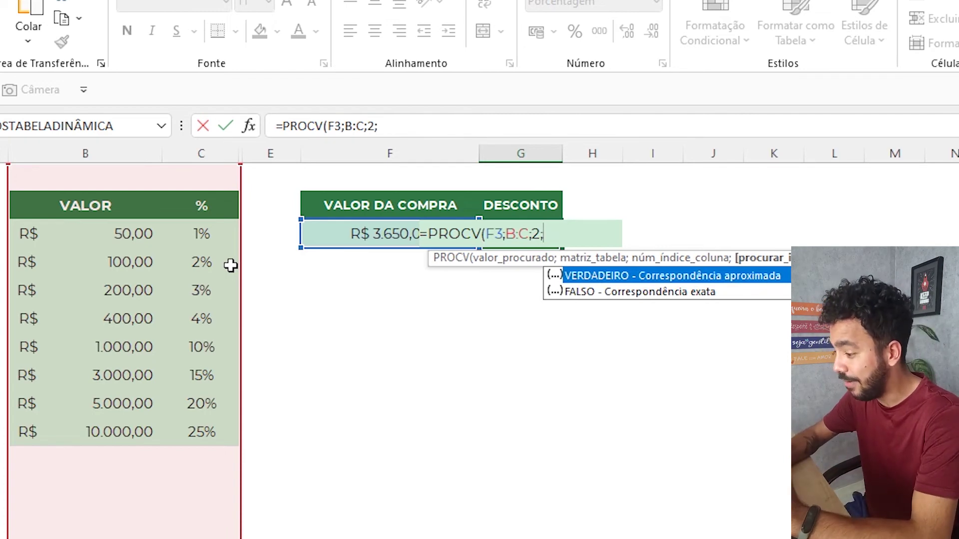
{"action": "key", "text": "Down"}
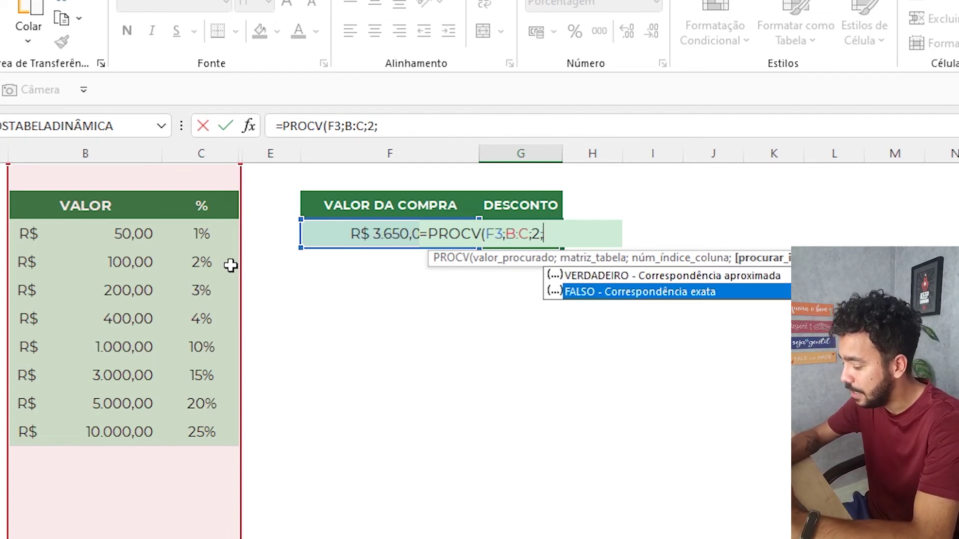
{"action": "key", "text": "Up"}
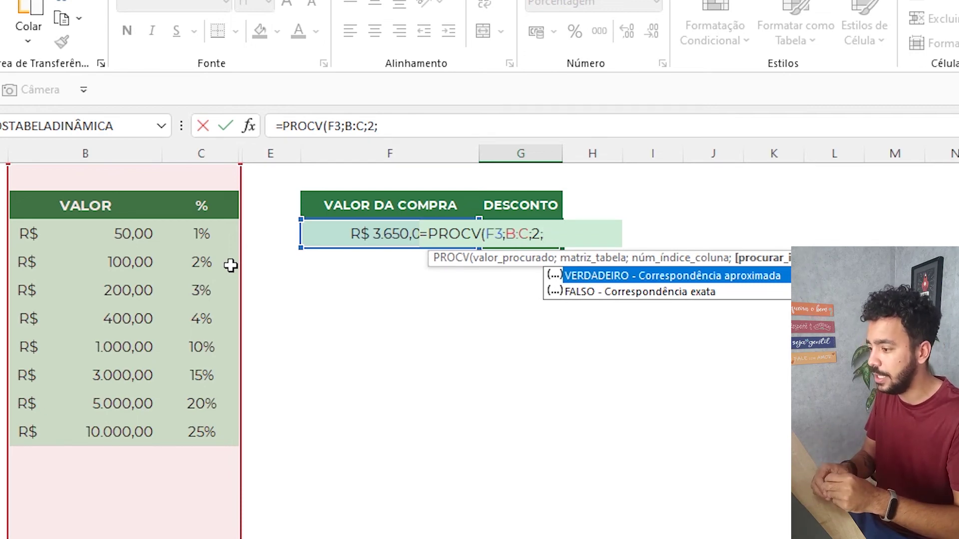
{"action": "key", "text": "Tab"}
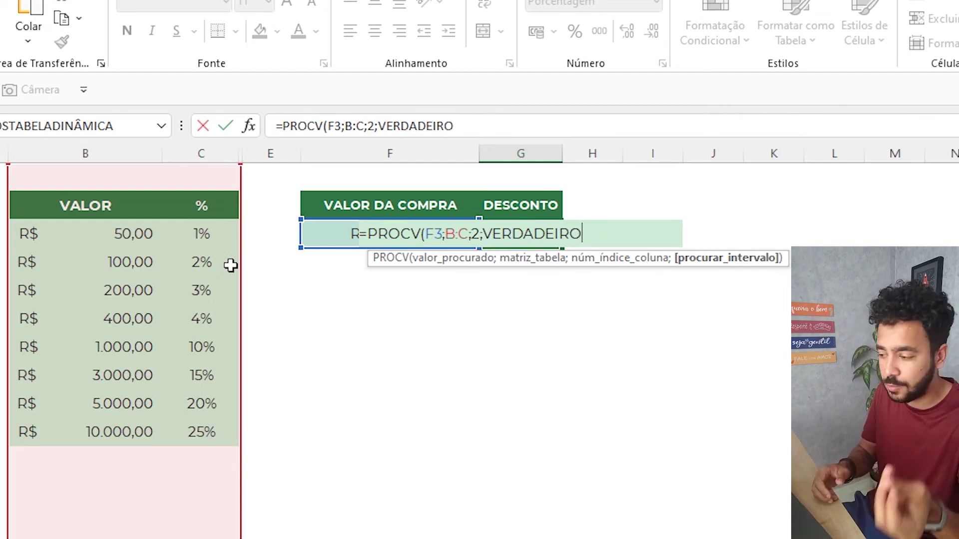
{"action": "type", "text": ")"}
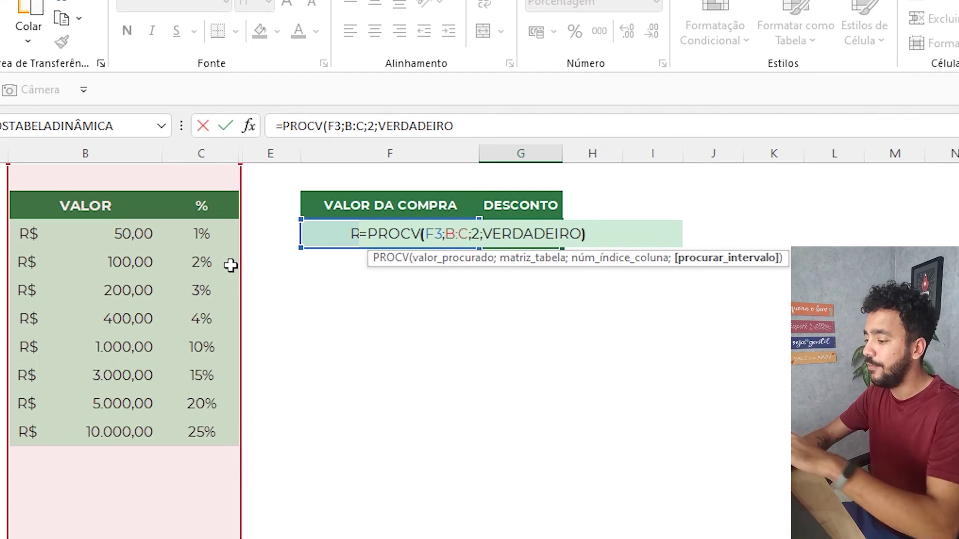
{"action": "key", "text": "Return"}
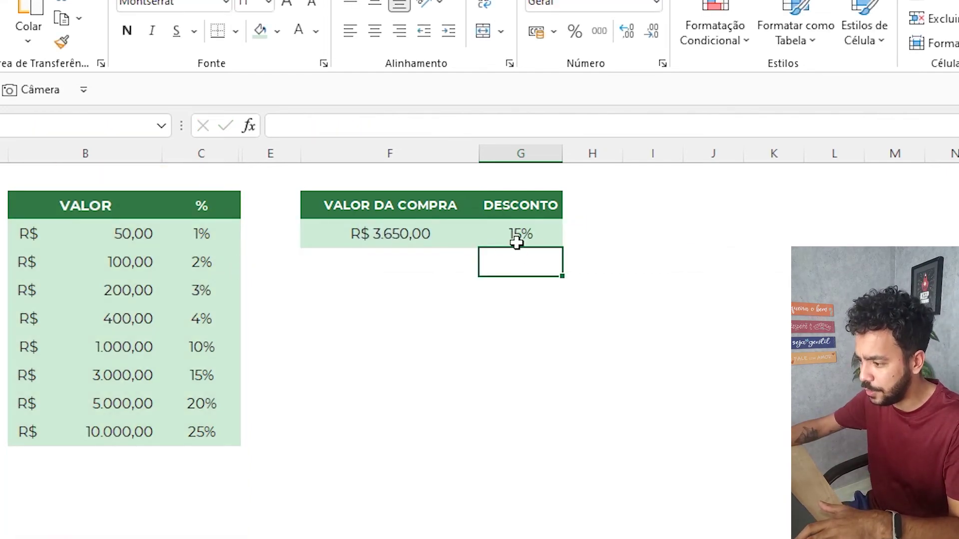
- Compare the purchase value in F3 with the 3.000,00 tier and its percentage in the discount table
{"action": "left_click", "coordinate": [415, 229]}
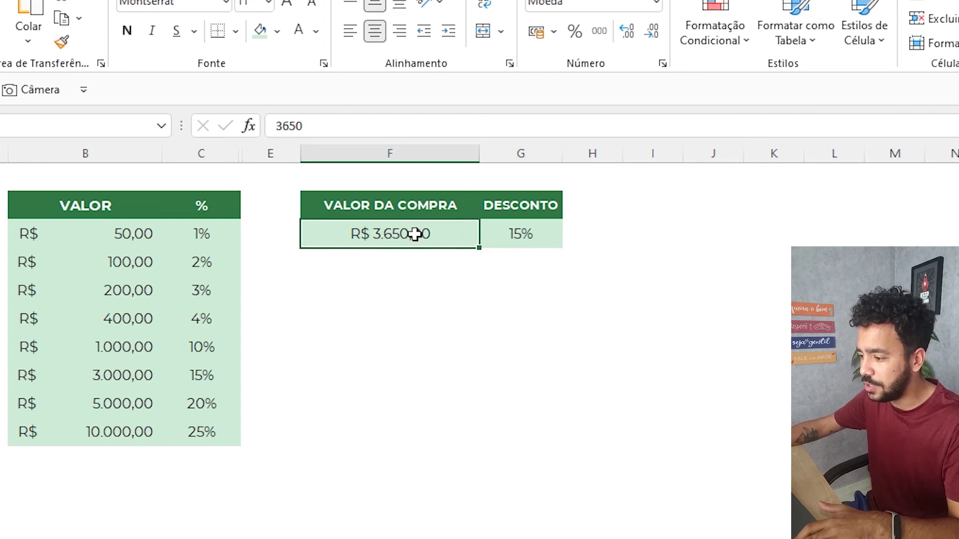
{"action": "left_click", "coordinate": [100, 379]}
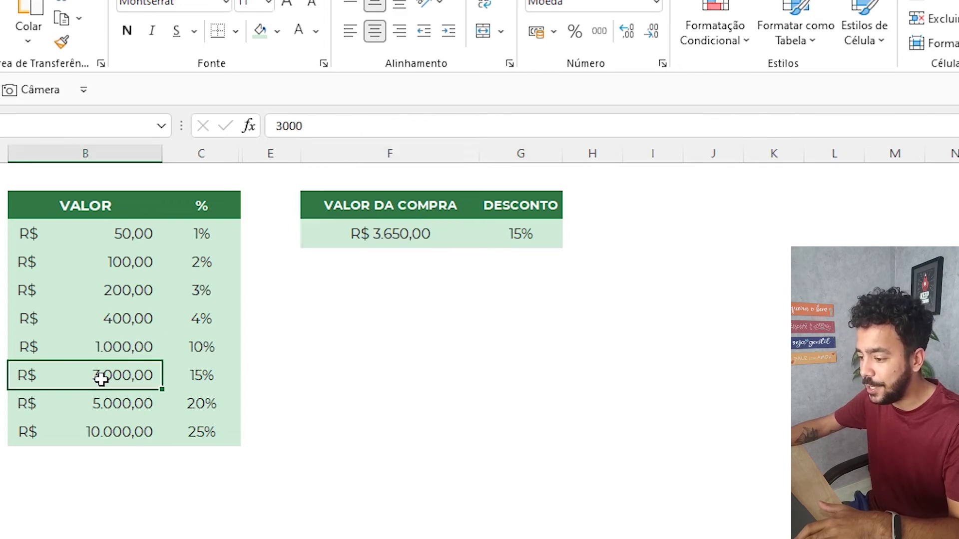
{"action": "left_click_drag", "start_coordinate": [124, 373], "coordinate": [216, 383]}
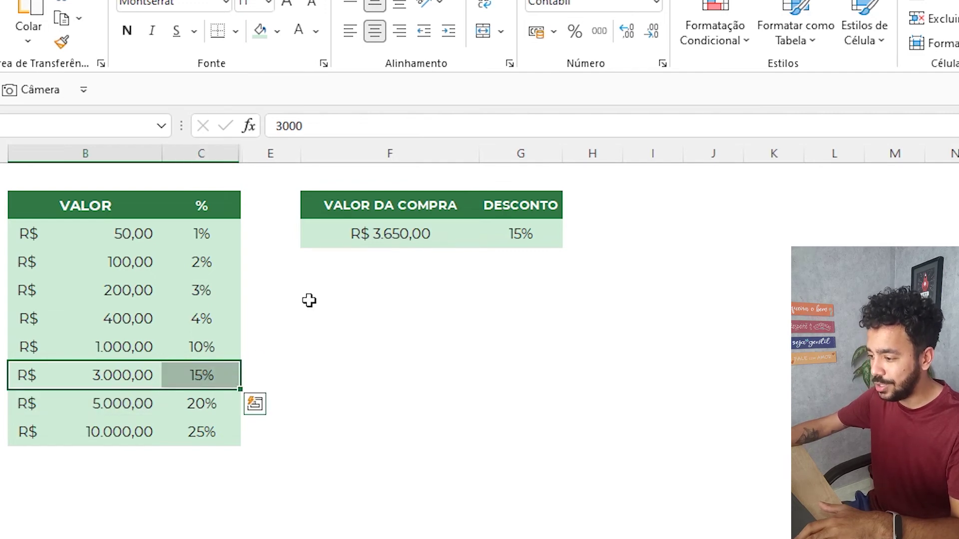
- Set the VALOR DA COMPRA in F3 to 4999
{"action": "left_click", "coordinate": [360, 233]}
{"action": "double_click", "coordinate": [359, 234]}
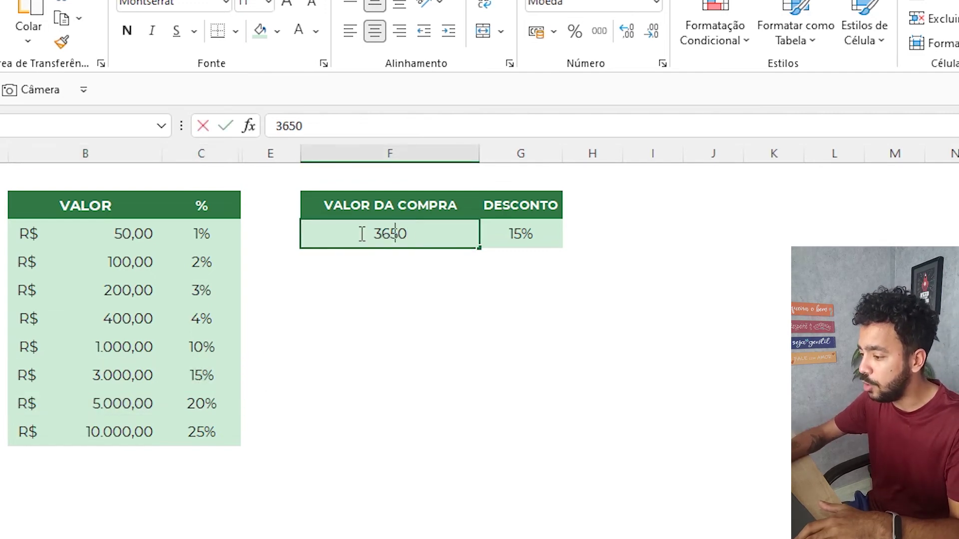
{"action": "type", "text": "4.99"}
{"action": "type", "text": "999"}
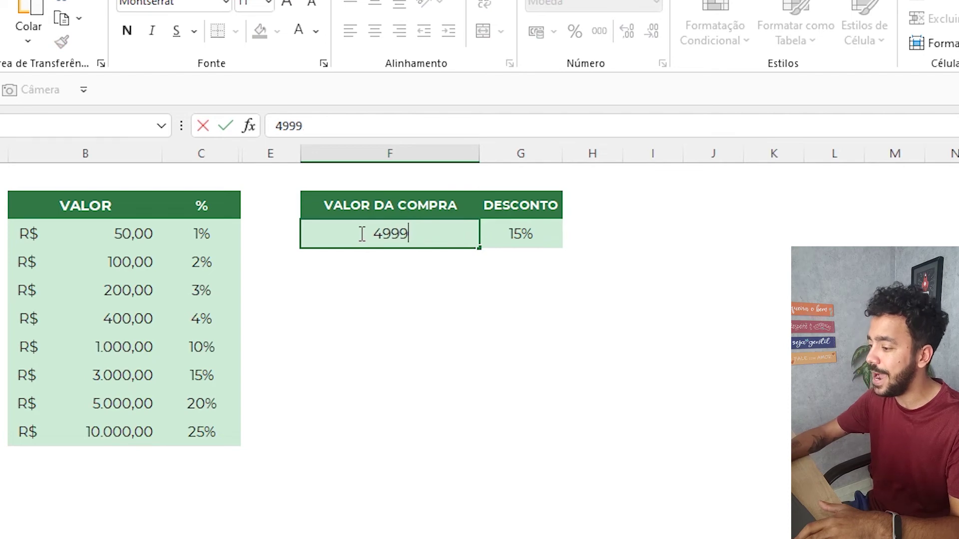
{"action": "key", "text": "Return"}
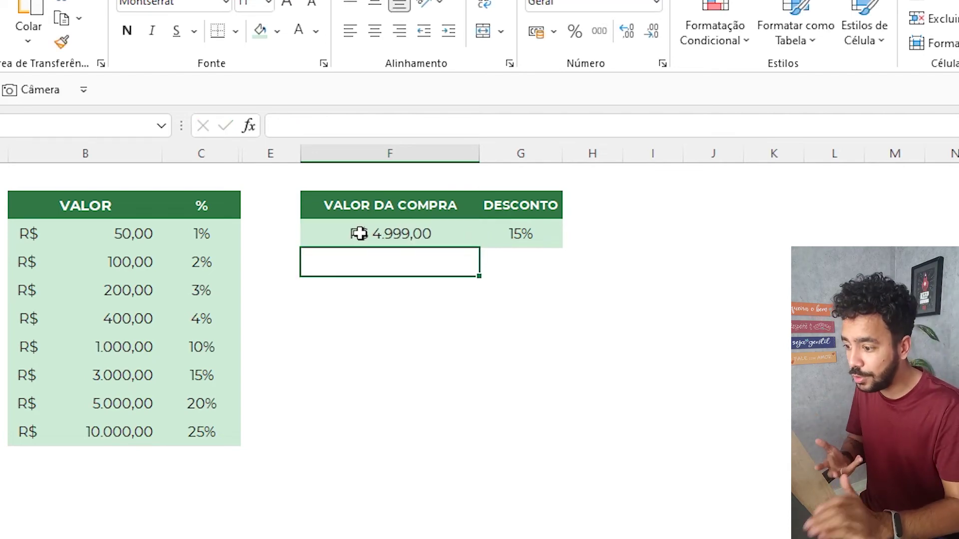
- Compare the purchase value in F3 with the 5.000,00 tier and its percentage
{"action": "left_click", "coordinate": [361, 234]}
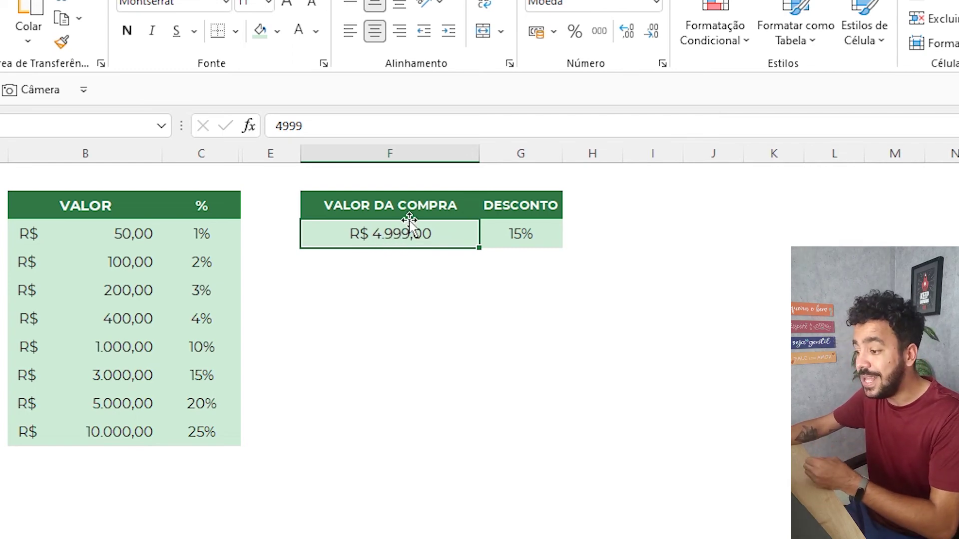
{"action": "left_click", "coordinate": [98, 402]}
{"action": "left_click_drag", "start_coordinate": [97, 403], "coordinate": [189, 408]}
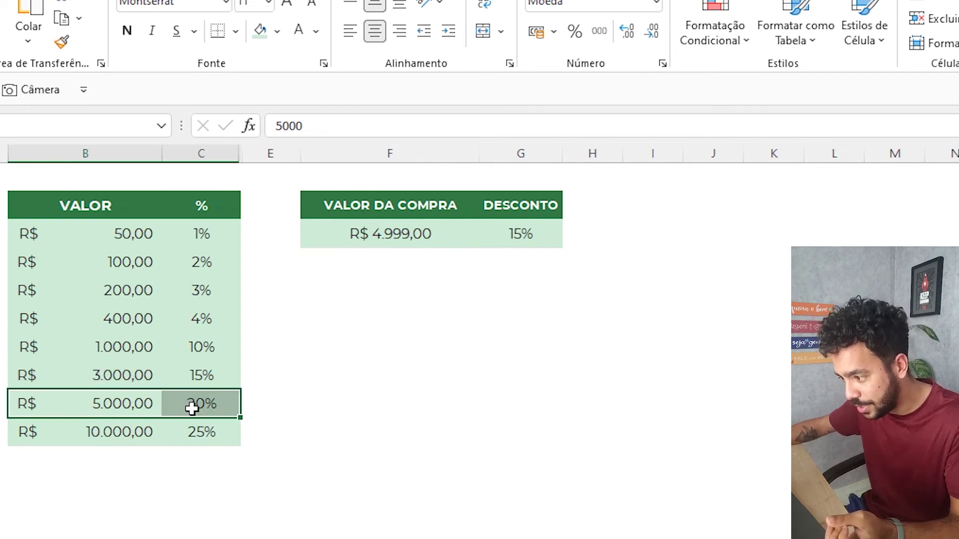
{"action": "left_click", "coordinate": [192, 403]}
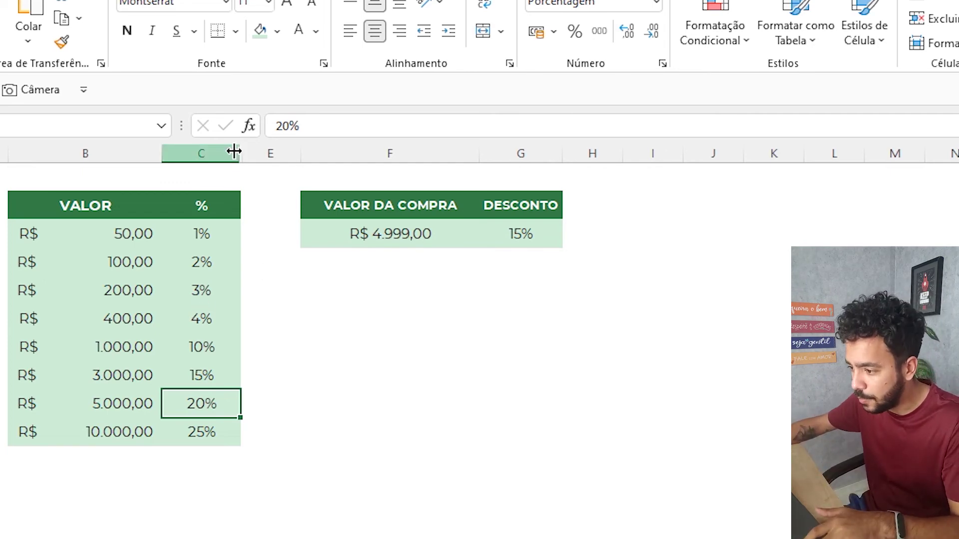
- Unhide column D beside the discount table to show the value range of each tier
{"action": "left_click_drag", "start_coordinate": [235, 150], "coordinate": [250, 150]}
{"action": "right_click", "coordinate": [252, 150]}
{"action": "left_click", "coordinate": [311, 465]}
- Examine the tier ranges in column D against the lower limits in the VALOR column
{"action": "left_click", "coordinate": [287, 405]}
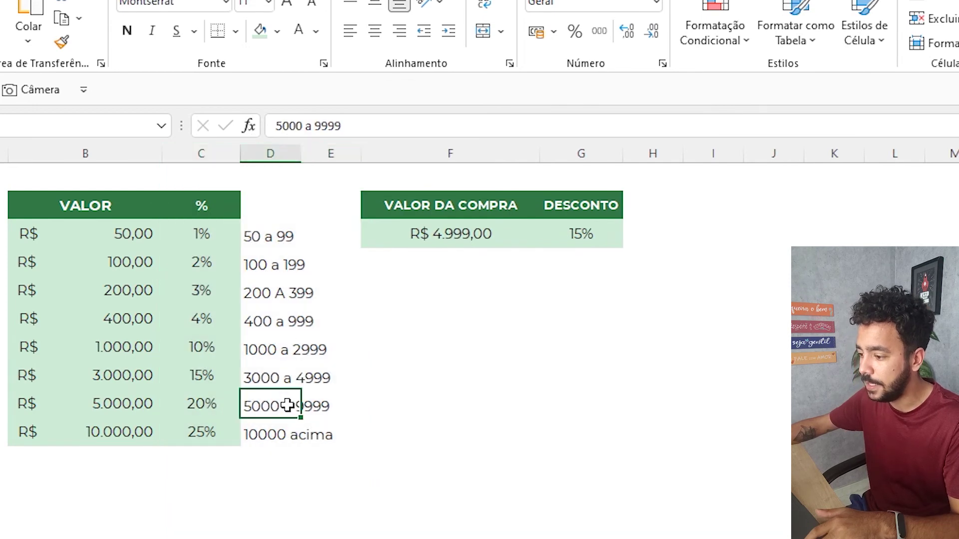
{"action": "left_click", "coordinate": [288, 288]}
{"action": "left_click", "coordinate": [252, 237]}
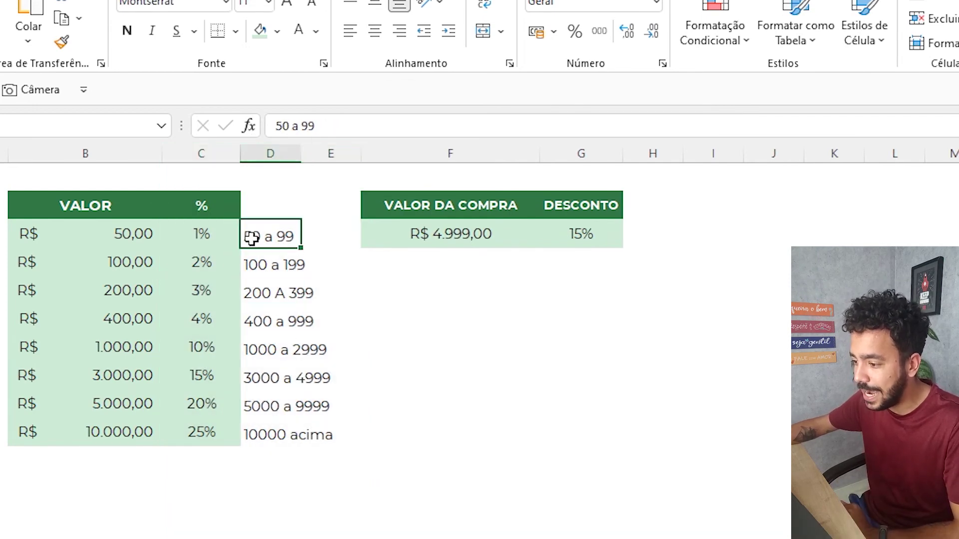
{"action": "left_click_drag", "start_coordinate": [250, 238], "coordinate": [228, 241]}
{"action": "left_click", "coordinate": [129, 238]}
{"action": "left_click", "coordinate": [143, 257]}
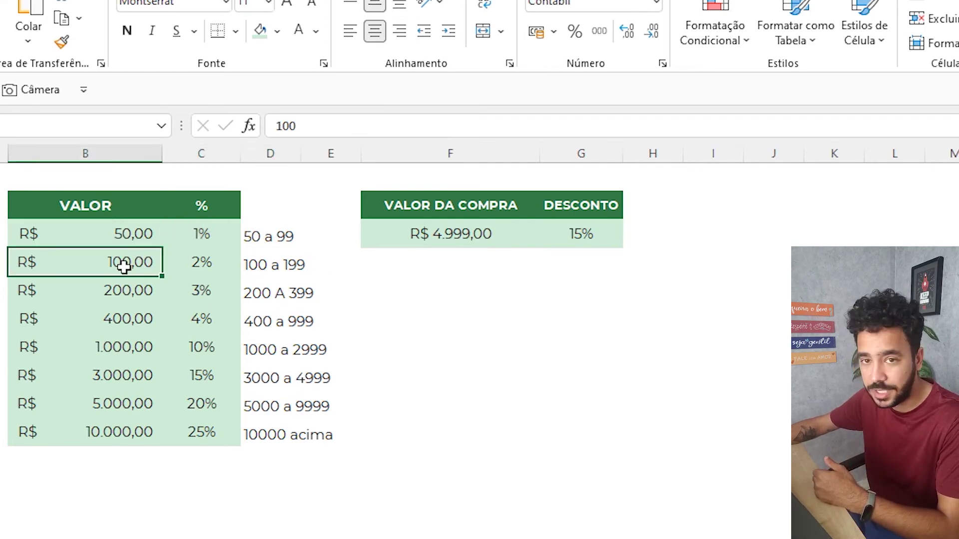
{"action": "left_click", "coordinate": [260, 244]}
{"action": "key", "text": "Down"}
{"action": "key", "text": "Down"}
- Check the DESCONTO result against the 3000 a 4999 range and review the remaining ranges in column D
{"action": "left_click", "coordinate": [573, 233]}
{"action": "left_click_drag", "start_coordinate": [194, 380], "coordinate": [270, 377]}
{"action": "left_click", "coordinate": [270, 377]}
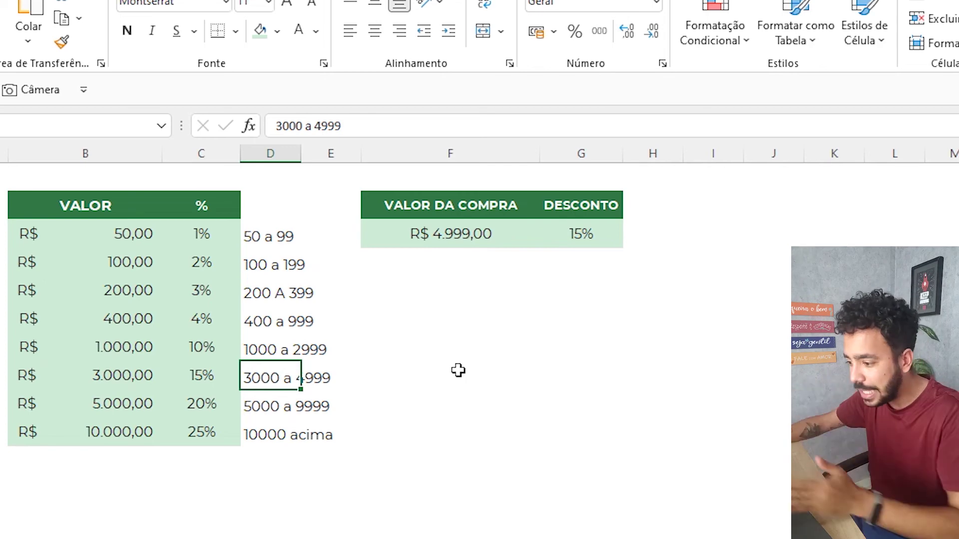
{"action": "left_click", "coordinate": [259, 442]}
{"action": "left_click_drag", "start_coordinate": [243, 236], "coordinate": [256, 393]}
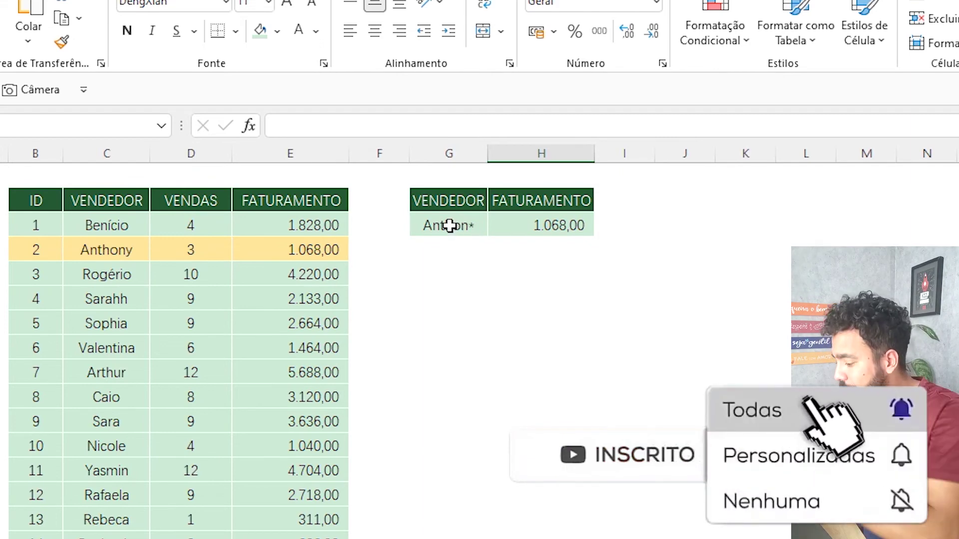
- Clear the VENDEDOR lookup cell G3 and the FATURAMENTO cell H3 on the sellers sheet
{"action": "left_click", "coordinate": [447, 225]}
{"action": "key", "text": "Delete"}
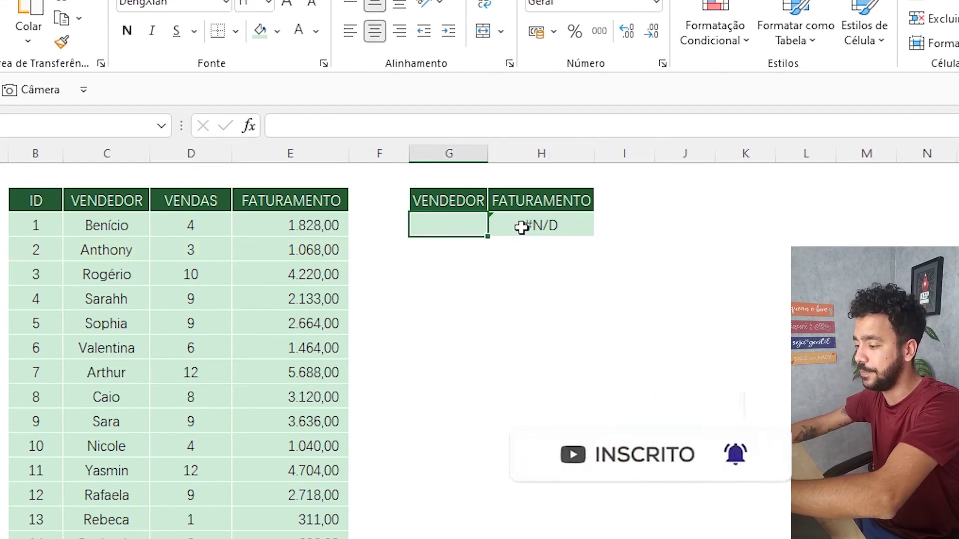
{"action": "left_click", "coordinate": [529, 227]}
{"action": "key", "text": "Delete"}
- Review the VENDAS and FATURAMENTO columns of the sellers table and the empty VENDEDOR lookup cell
{"action": "left_click", "coordinate": [230, 323]}
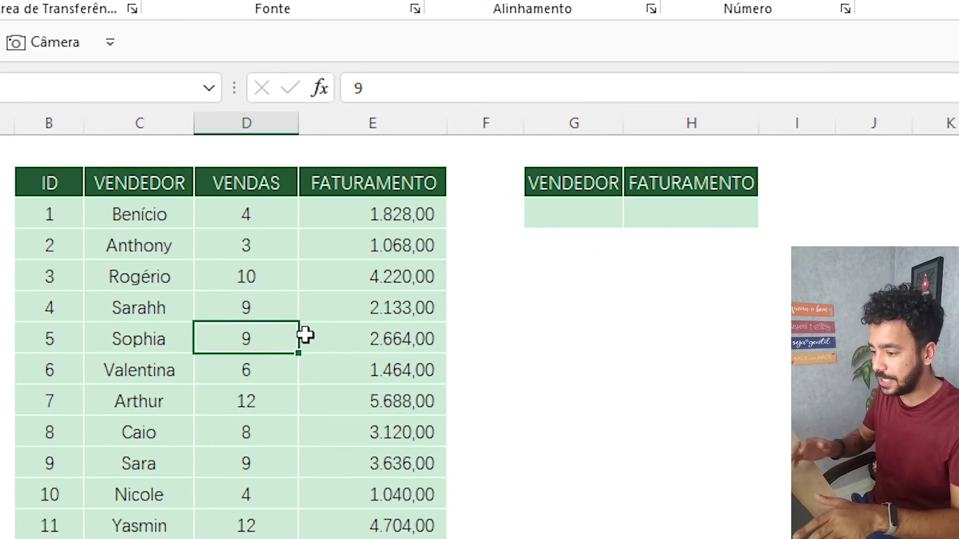
{"action": "left_click", "coordinate": [212, 184]}
{"action": "left_click", "coordinate": [246, 370], "text": "shift"}
{"action": "left_click", "coordinate": [372, 183]}
{"action": "left_click", "coordinate": [400, 385], "text": "shift"}
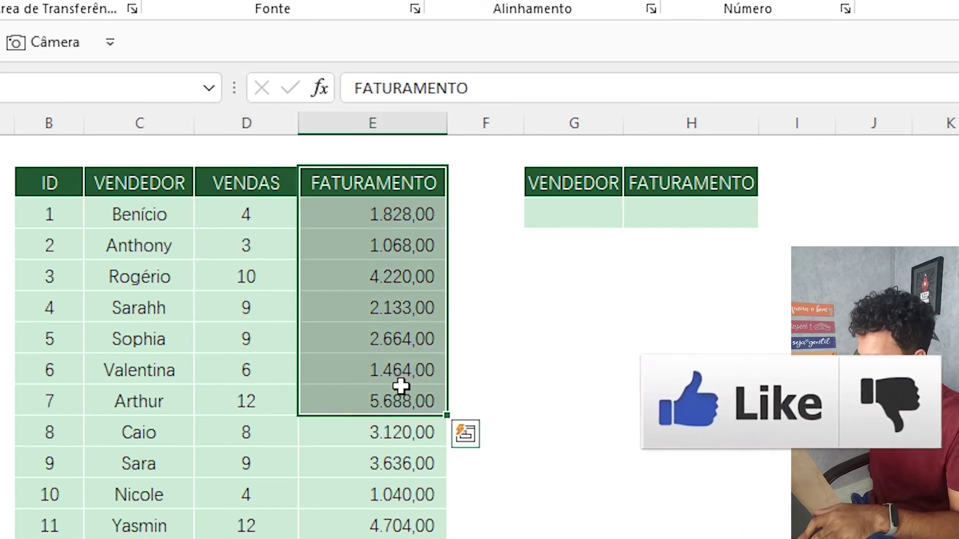
{"action": "left_click", "coordinate": [521, 218]}
{"action": "left_click", "coordinate": [540, 214]}
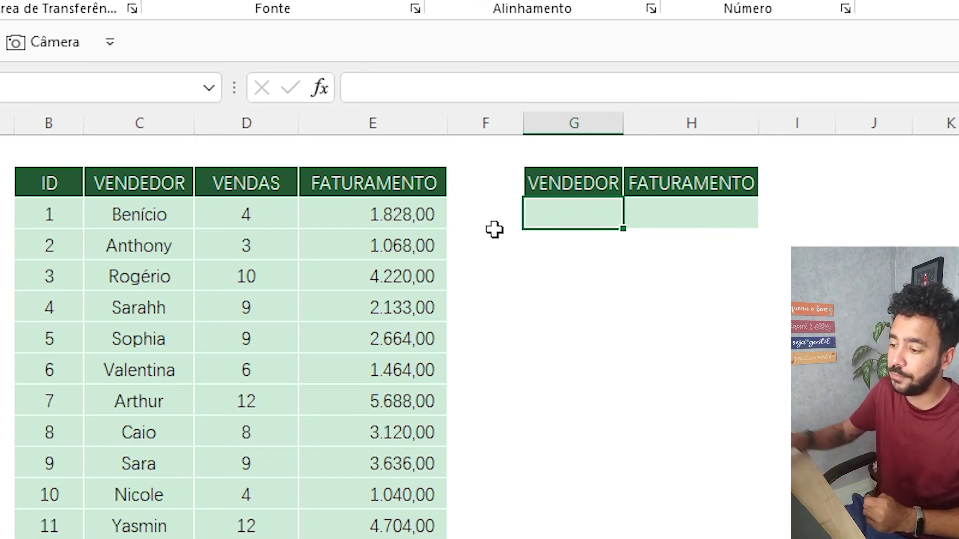
- Enter only the first five letters of the name of the seller with ID 2 in VENDEDOR cell G3
{"action": "left_click", "coordinate": [163, 245]}
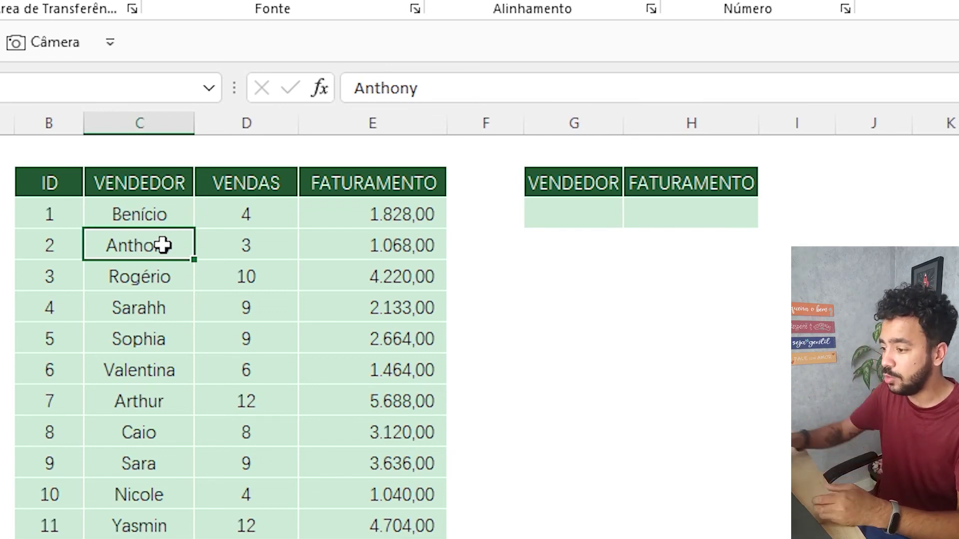
{"action": "left_click", "coordinate": [588, 221]}
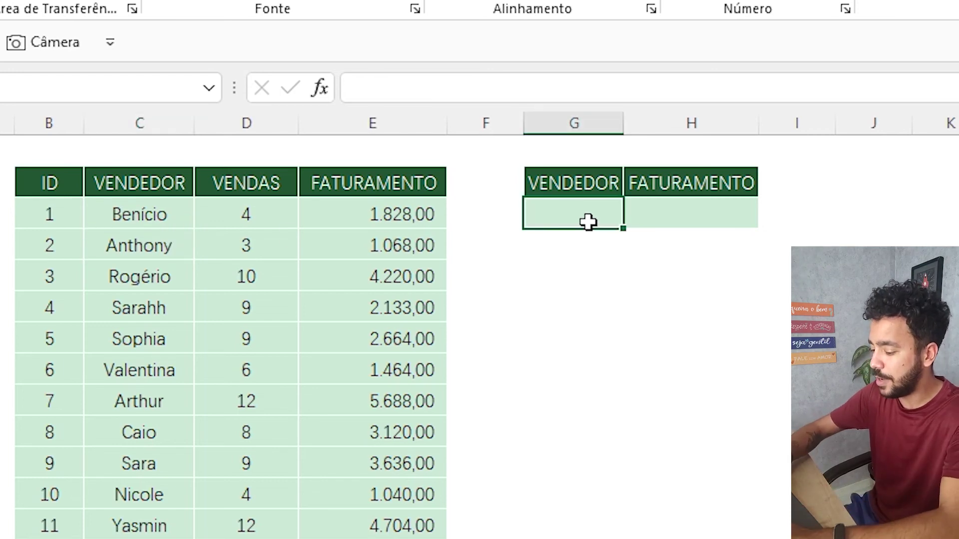
{"action": "type", "text": "Antho"}
{"action": "key", "text": "Return"}
{"action": "key", "text": "Up"}
{"action": "key", "text": "Right"}
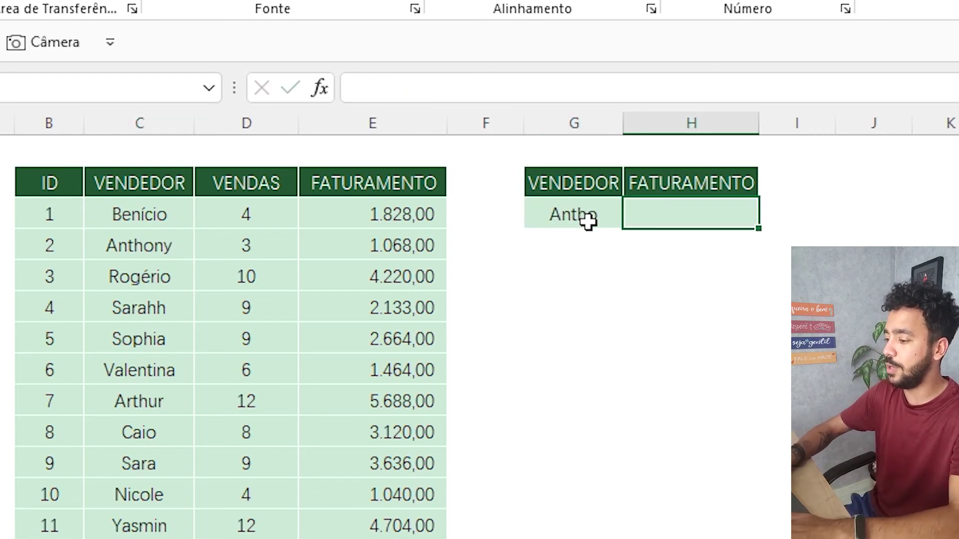
- Enter =PROCV(G3;C:E;3;FALSO) in the FATURAMENTO cell H3 to look up the seller with an exact match
{"action": "type", "text": "=rpoc"}
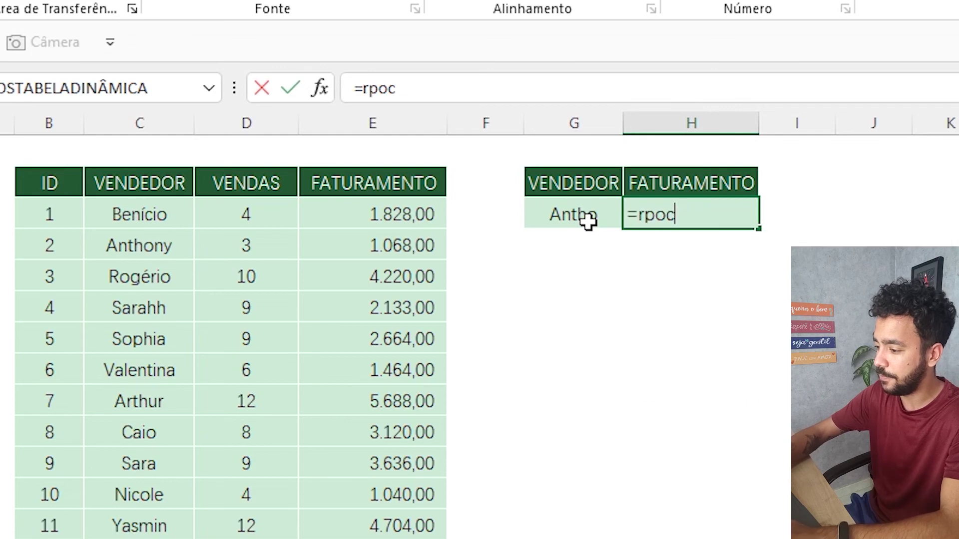
{"action": "key", "text": "BackSpace"}
{"action": "key", "text": "BackSpace"}
{"action": "key", "text": "BackSpace"}
{"action": "key", "text": "BackSpace"}
{"action": "type", "text": "PROCV("}
{"action": "left_click", "coordinate": [587, 221]}
{"action": "type", "text": ";"}
{"action": "left_click_drag", "start_coordinate": [49, 123], "coordinate": [416, 151]}
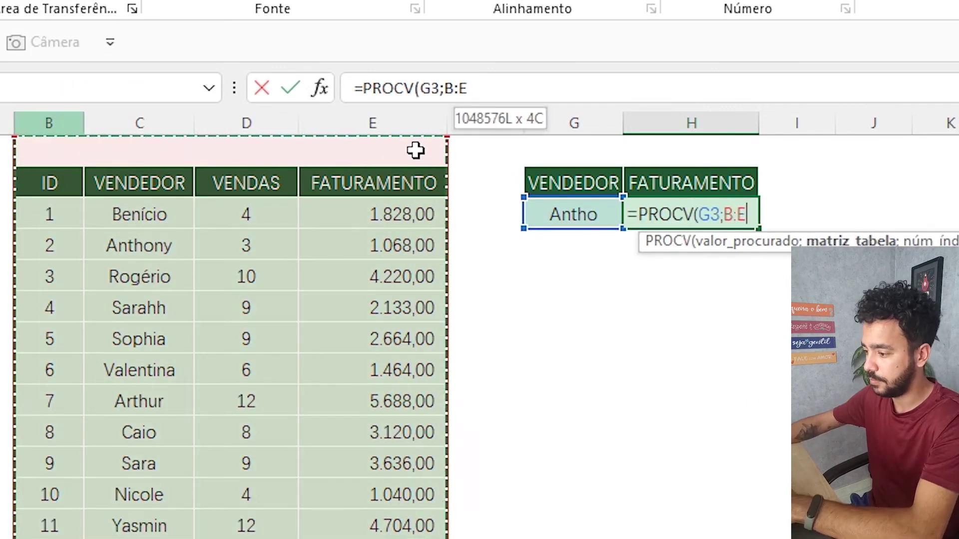
{"action": "type", "text": ";4"}
{"action": "key", "text": "BackSpace"}
{"action": "key", "text": "BackSpace"}
{"action": "key", "text": "BackSpace"}
{"action": "key", "text": "BackSpace"}
{"action": "key", "text": "BackSpace"}
{"action": "left_click_drag", "start_coordinate": [140, 123], "coordinate": [394, 143]}
{"action": "type", "text": ";3;"}
{"action": "key", "text": "Return"}
- Check the PROCV formula in H3 and compare the partial name in G3 with the VENDEDOR column
{"action": "left_click", "coordinate": [669, 220]}
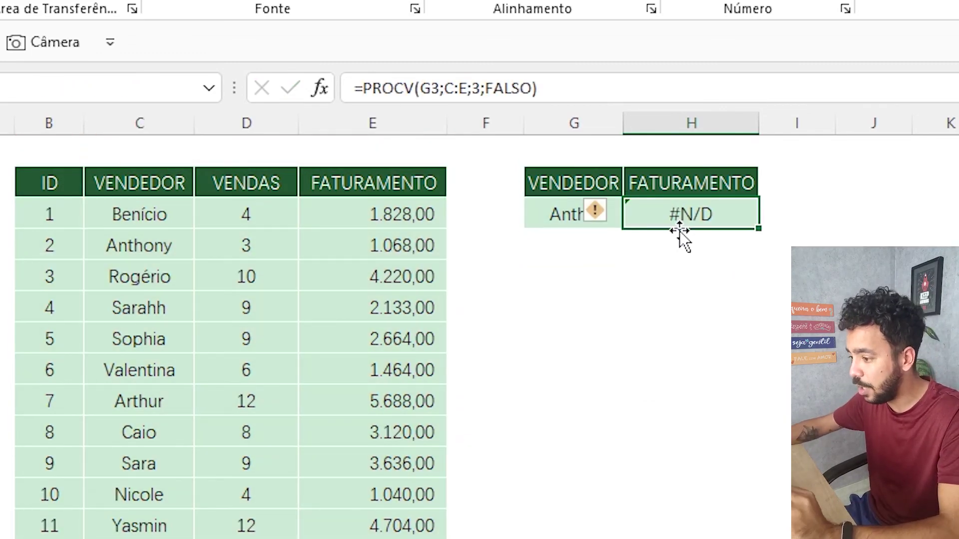
{"action": "left_click", "coordinate": [704, 241]}
{"action": "left_click", "coordinate": [781, 217]}
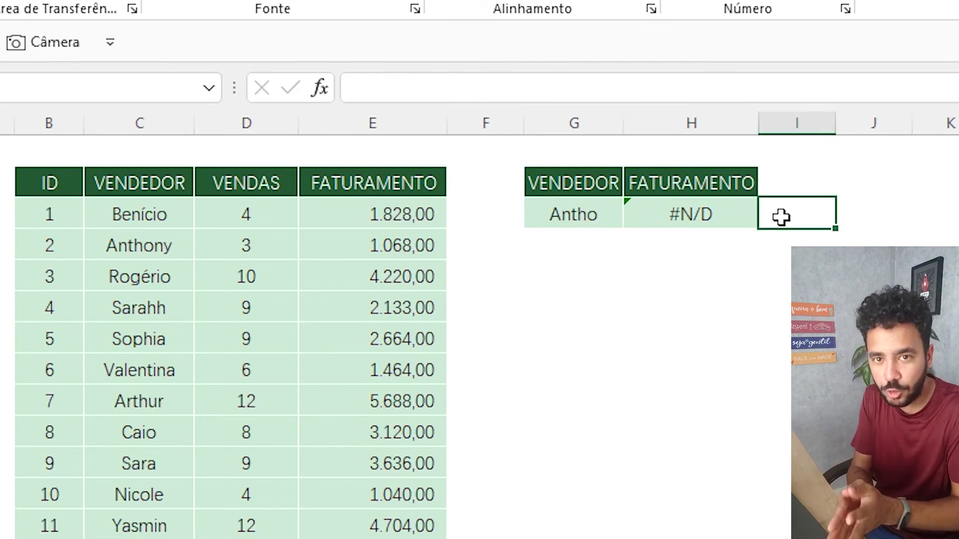
{"action": "left_click", "coordinate": [599, 184]}
{"action": "left_click", "coordinate": [570, 218]}
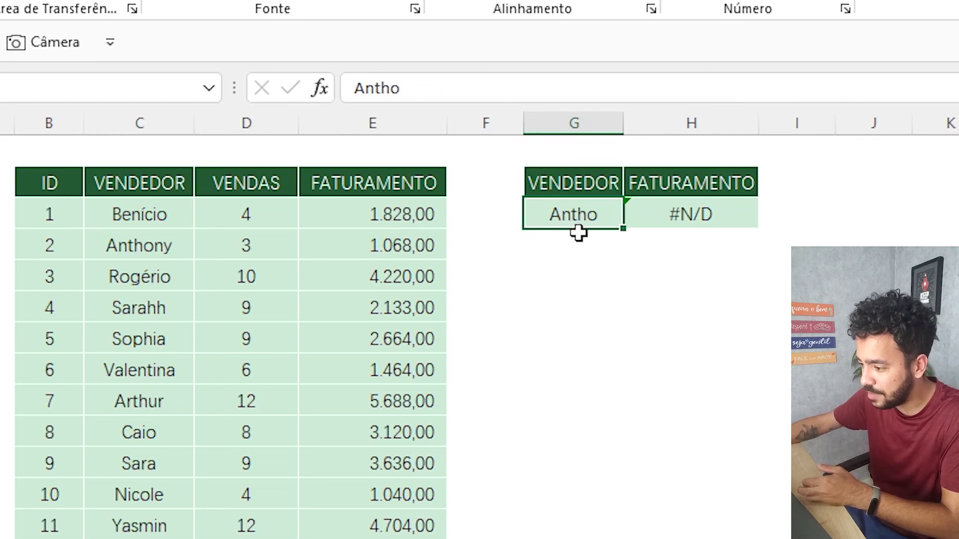
{"action": "left_click", "coordinate": [173, 112]}
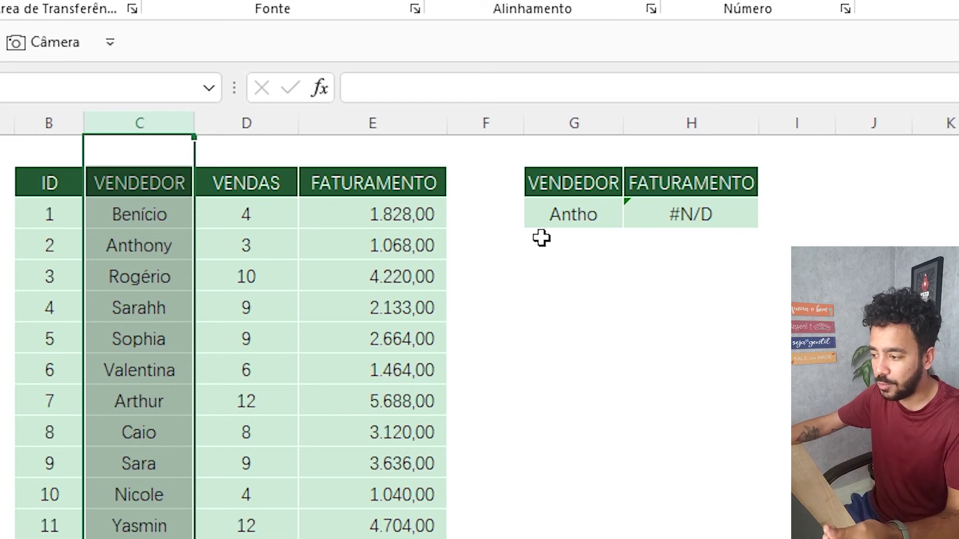
- Append an asterisk wildcard to the partial seller name in G3 and compare it with the VENDEDOR column
{"action": "left_click", "coordinate": [554, 216]}
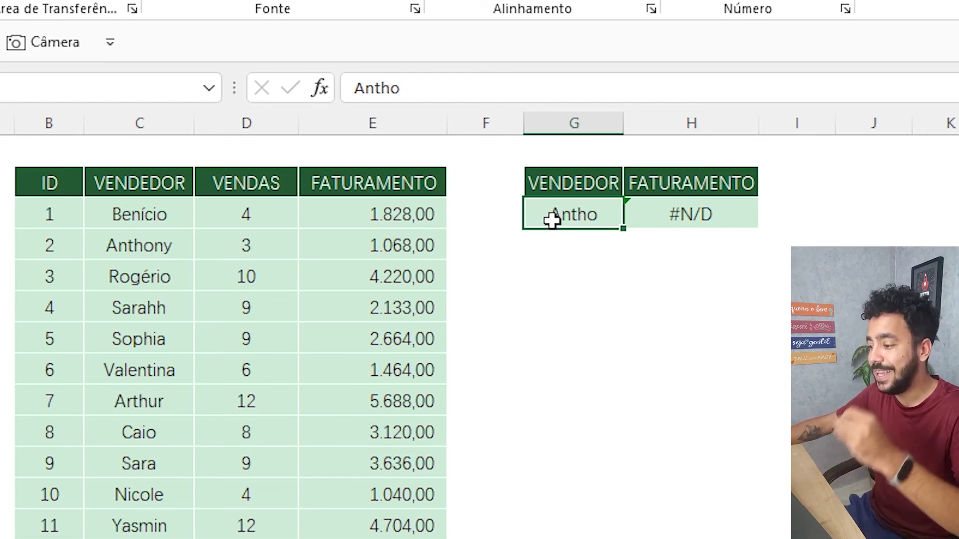
{"action": "key", "text": "F2"}
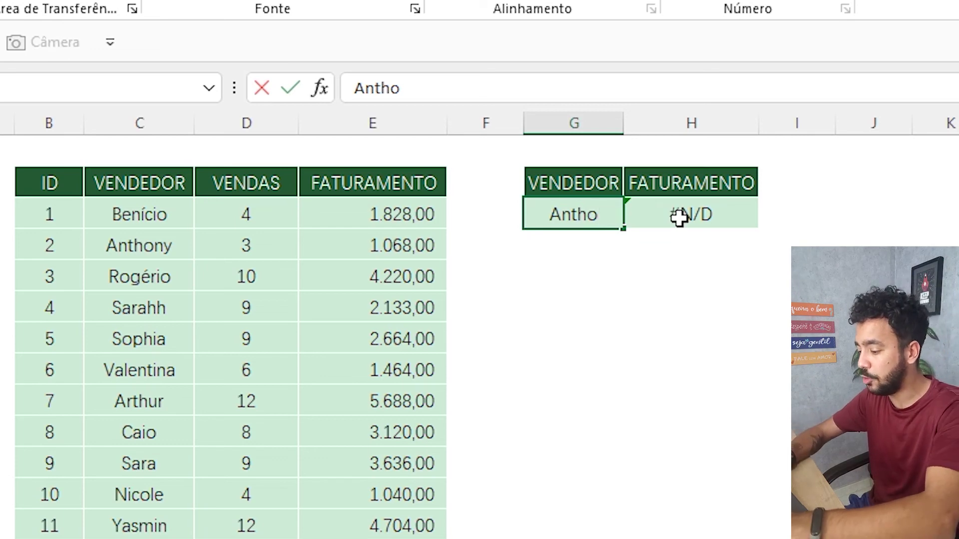
{"action": "type", "text": "*"}
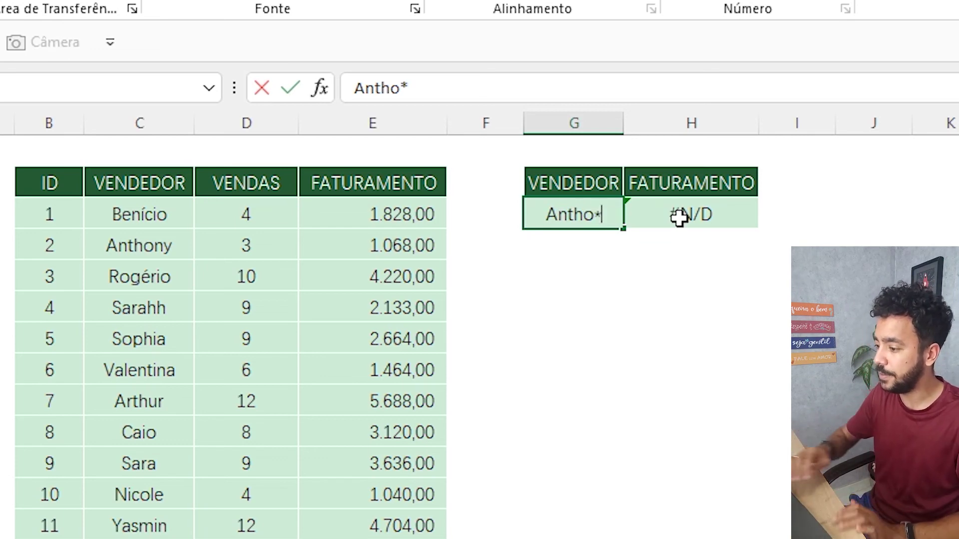
{"action": "key", "text": "Return"}
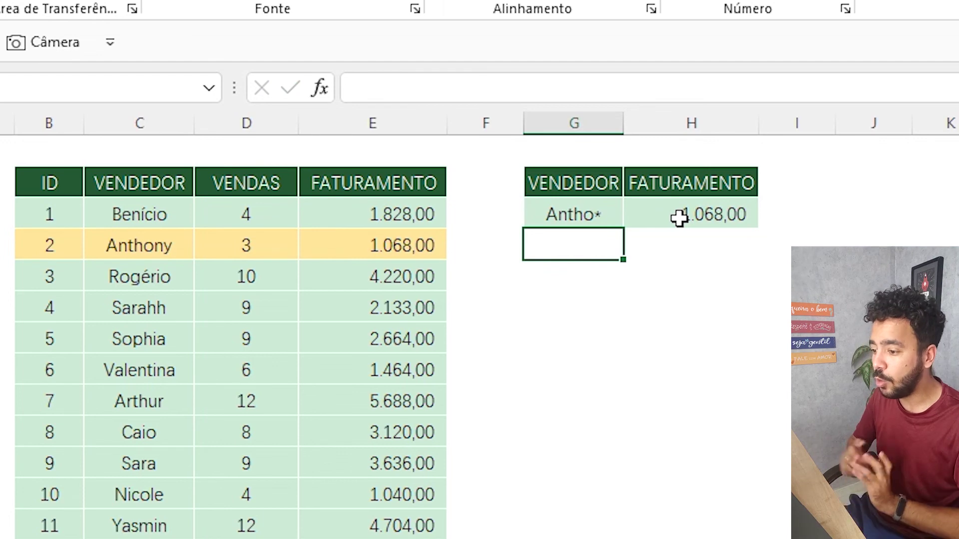
{"action": "left_click", "coordinate": [601, 215]}
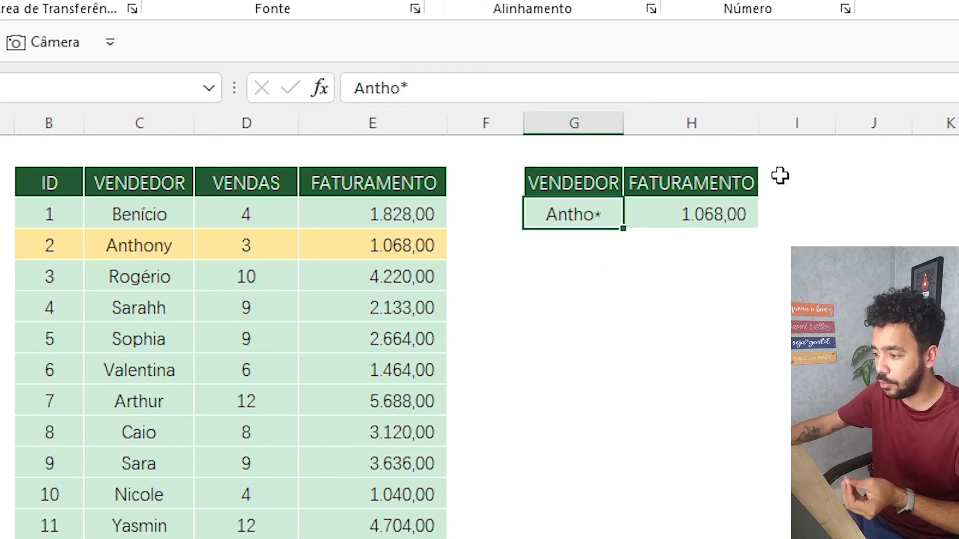
{"action": "left_click", "coordinate": [153, 127]}
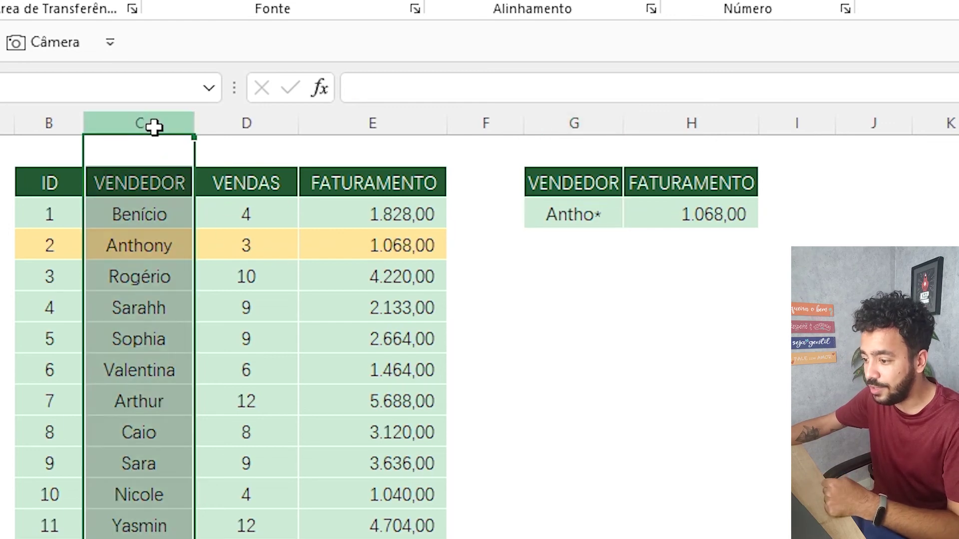
{"action": "left_click", "coordinate": [258, 334]}
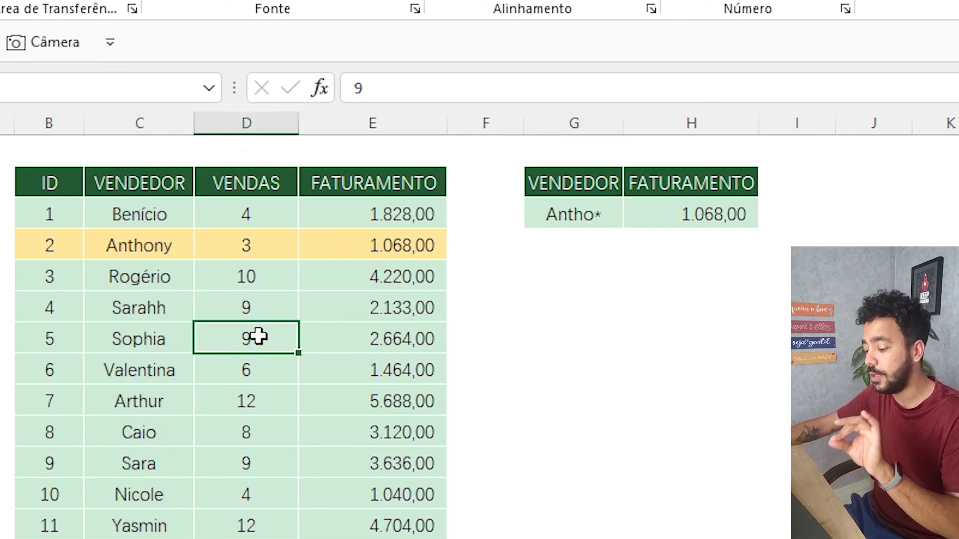
- Shorten the search text in VENDEDOR cell G3 to A*
{"action": "double_click", "coordinate": [595, 216]}
{"action": "key", "text": "BackSpace"}
{"action": "key", "text": "BackSpace"}
{"action": "key", "text": "BackSpace"}
{"action": "key", "text": "BackSpace"}
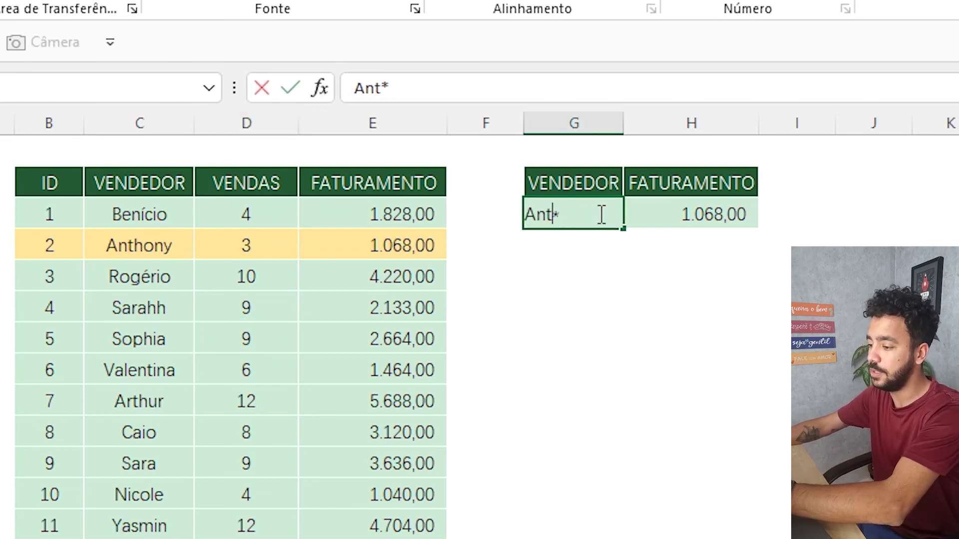
{"action": "key", "text": "Return"}
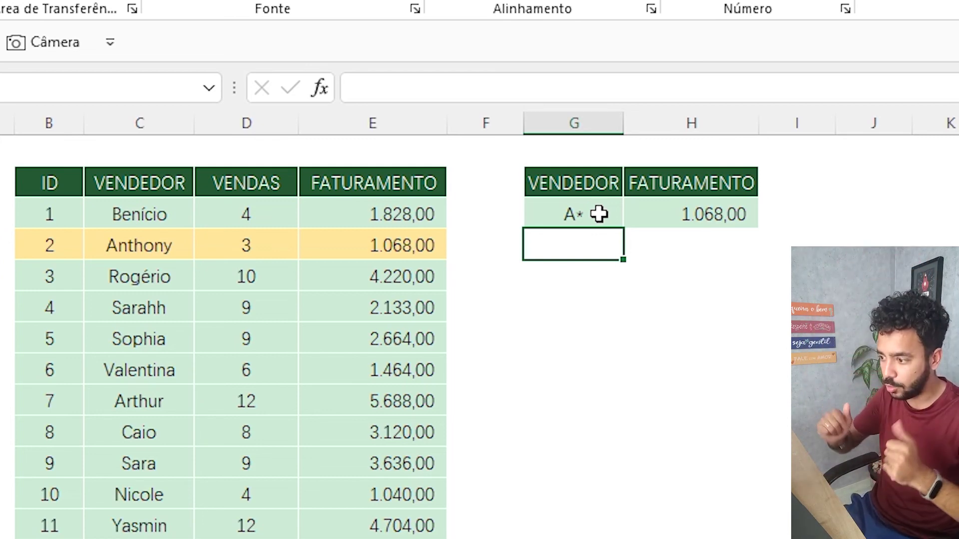
- Examine the sellers table from the first row down for names starting with A and compare them with the H3 lookup
{"action": "left_click", "coordinate": [598, 213]}
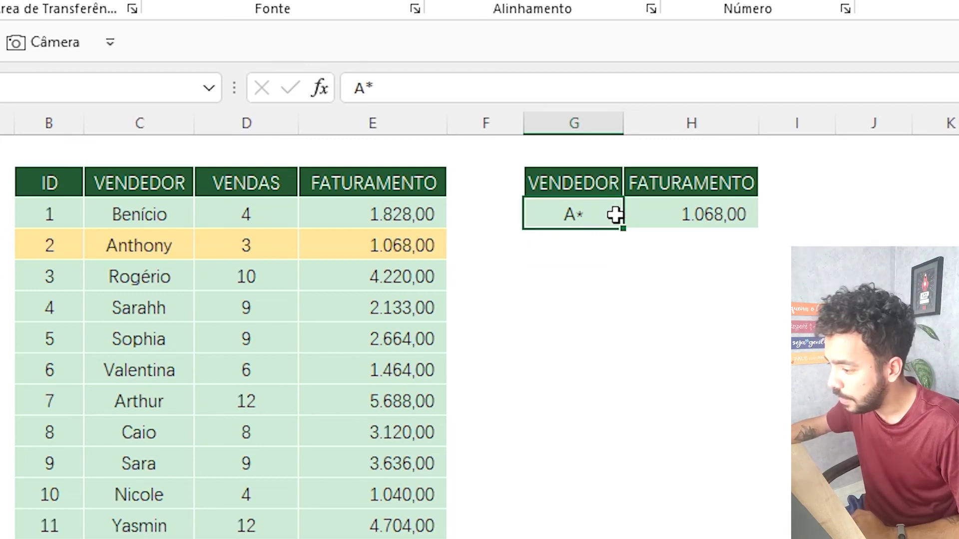
{"action": "left_click", "coordinate": [138, 131]}
{"action": "left_click_drag", "start_coordinate": [139, 179], "coordinate": [240, 184]}
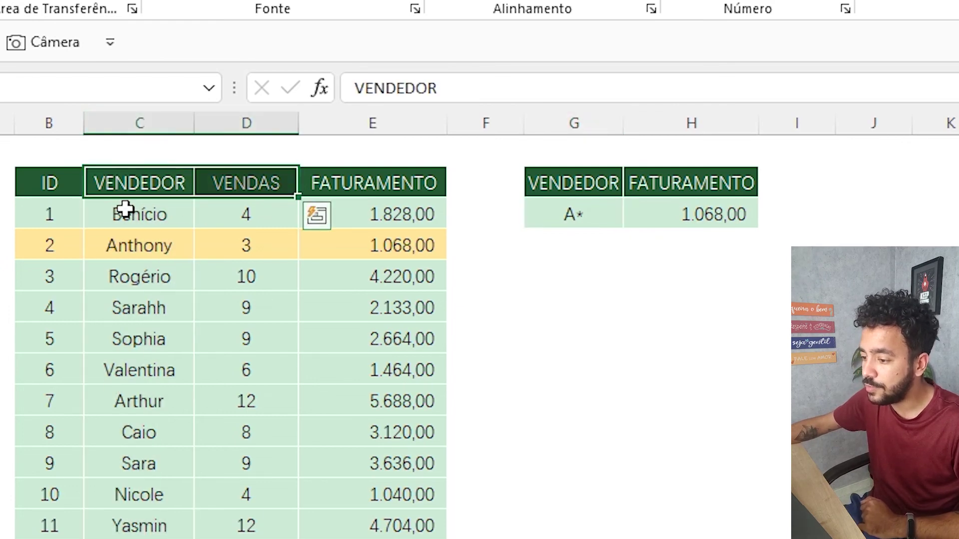
{"action": "left_click_drag", "start_coordinate": [123, 211], "coordinate": [364, 214]}
{"action": "left_click_drag", "start_coordinate": [97, 244], "coordinate": [220, 243]}
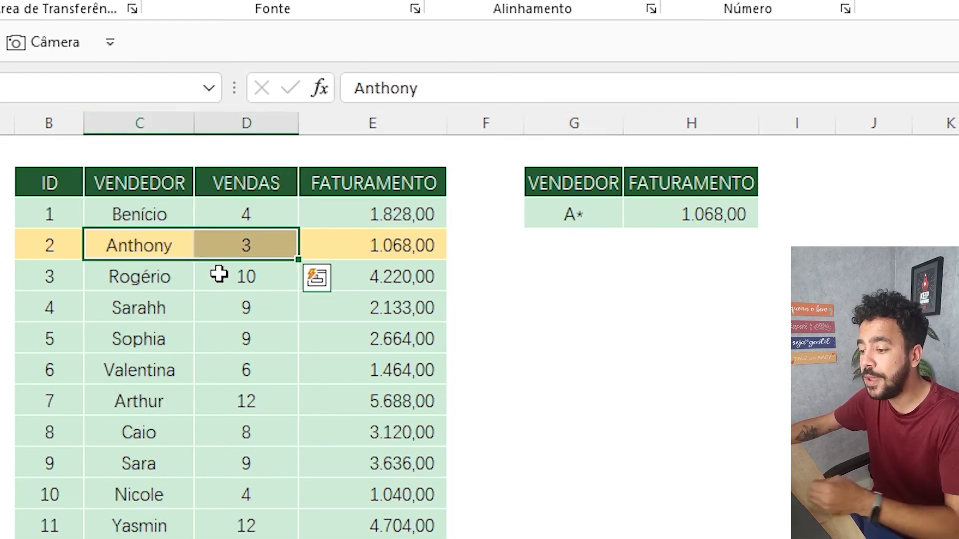
{"action": "left_click", "coordinate": [700, 214]}
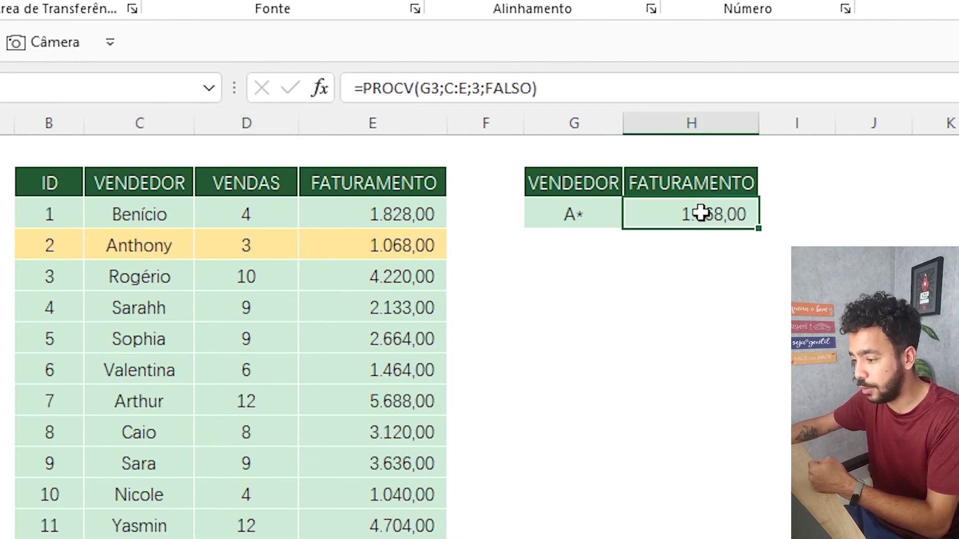
{"action": "left_click_drag", "start_coordinate": [109, 189], "coordinate": [426, 235]}
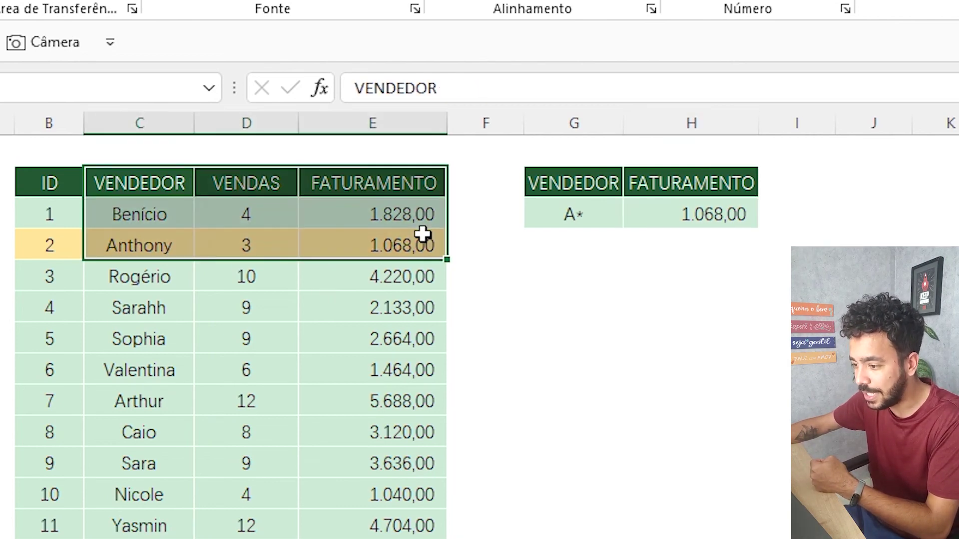
{"action": "left_click", "coordinate": [122, 214]}
{"action": "key", "text": "Down"}
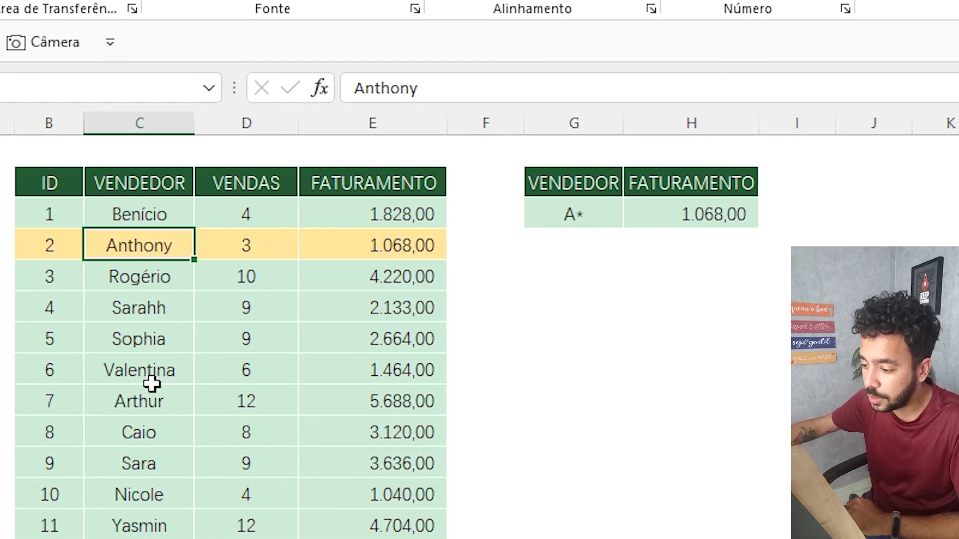
{"action": "left_click", "coordinate": [139, 398]}
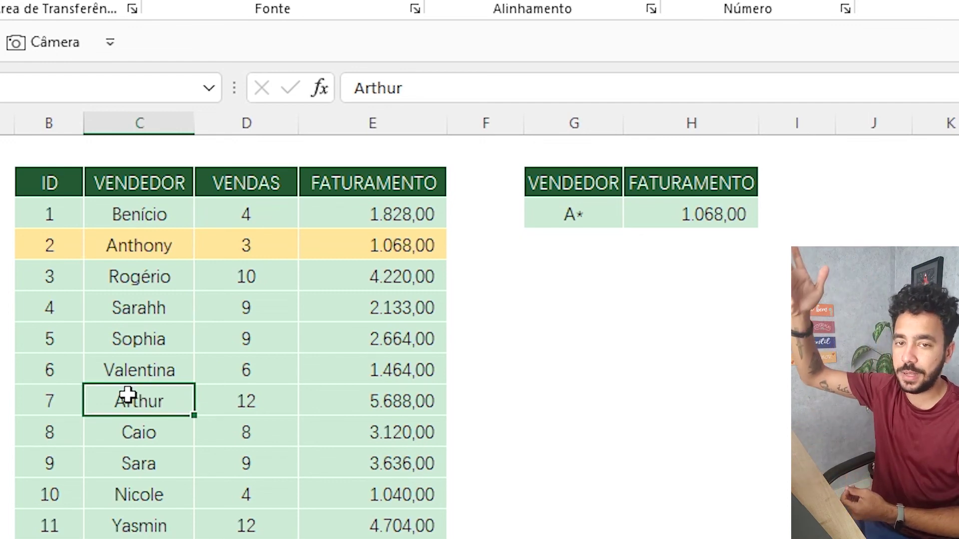
- Replace the search text in G3 with *CIO to look up a seller by the name's ending
{"action": "left_click", "coordinate": [569, 216]}
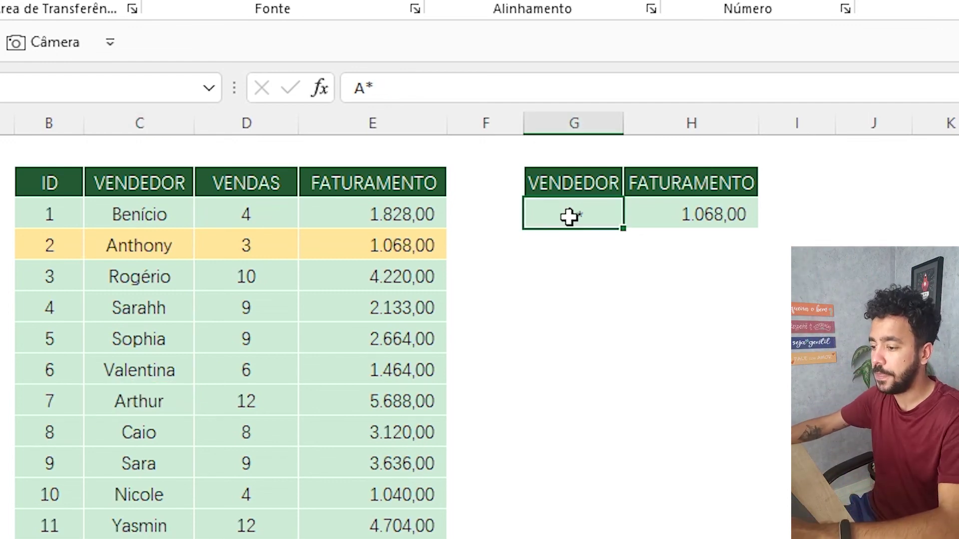
{"action": "double_click", "coordinate": [569, 217]}
{"action": "left_click_drag", "start_coordinate": [597, 216], "coordinate": [157, 214]}
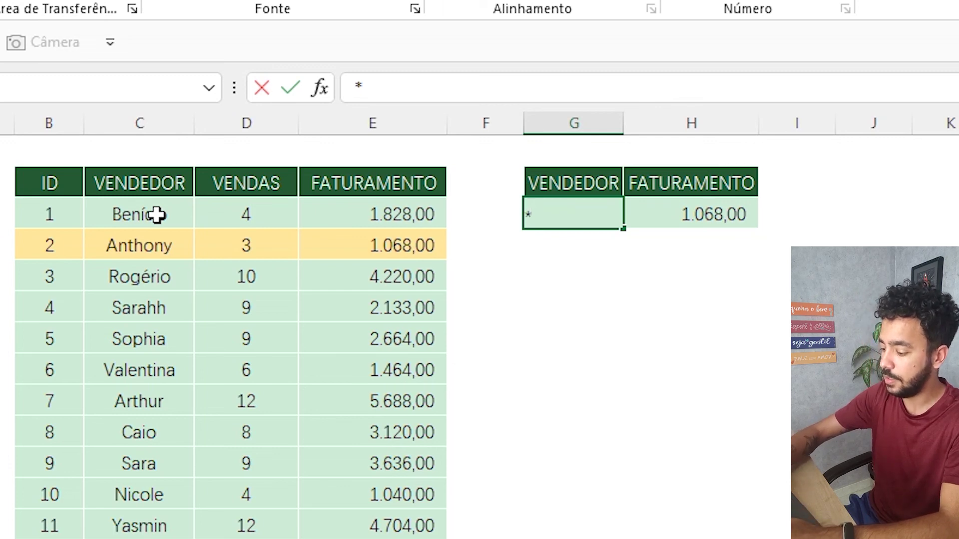
{"action": "type", "text": "CIO"}
{"action": "key", "text": "Return"}
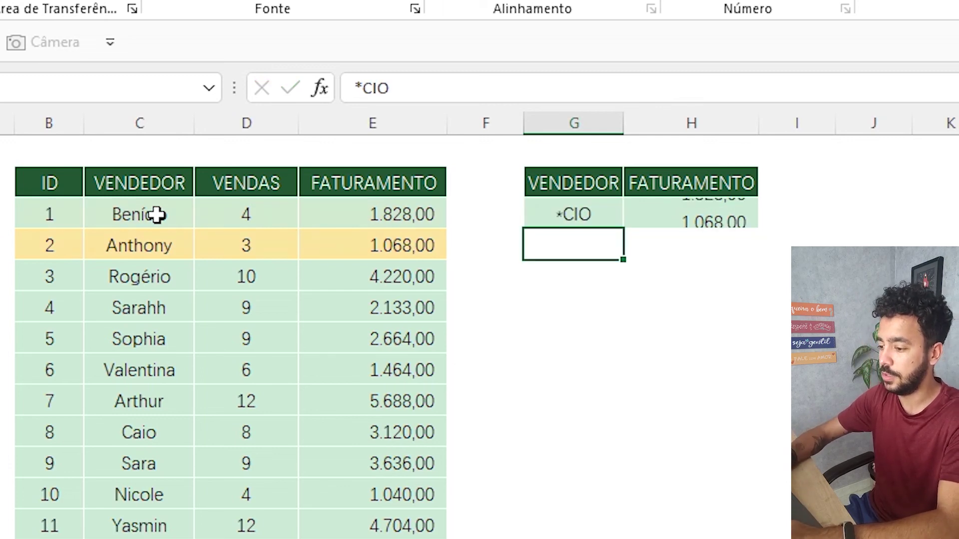
{"action": "key", "text": "Up"}
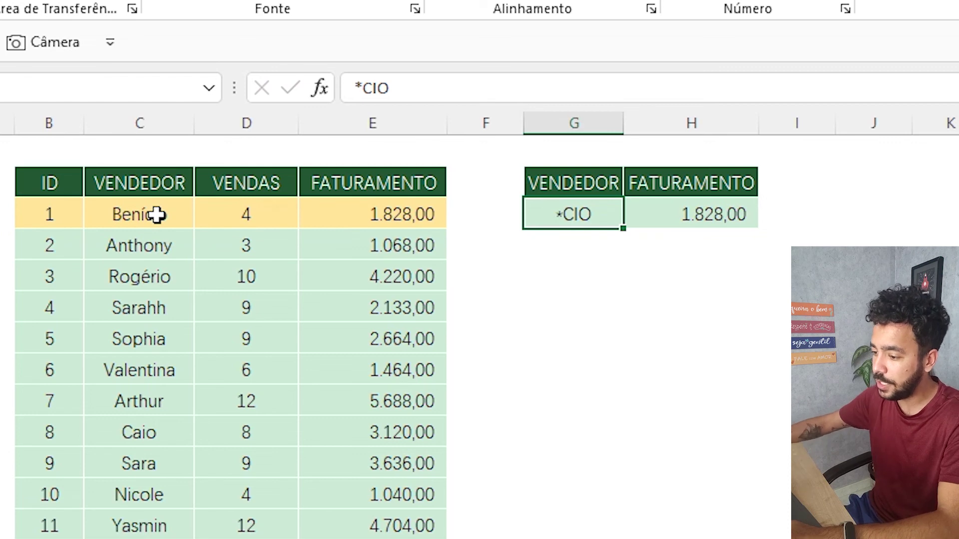
- Shorten the search text in G3 to *IO and compare it with the seller names of IDs 1 and 3
{"action": "left_click", "coordinate": [353, 313]}
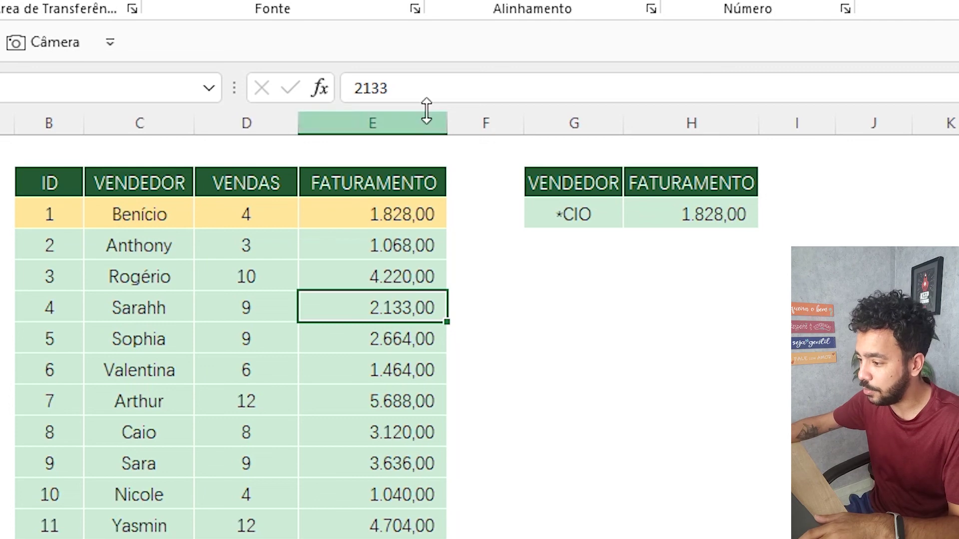
{"action": "double_click", "coordinate": [584, 216]}
{"action": "left_click_drag", "start_coordinate": [548, 215], "coordinate": [532, 215]}
{"action": "key", "text": "BackSpace"}
{"action": "key", "text": "Return"}
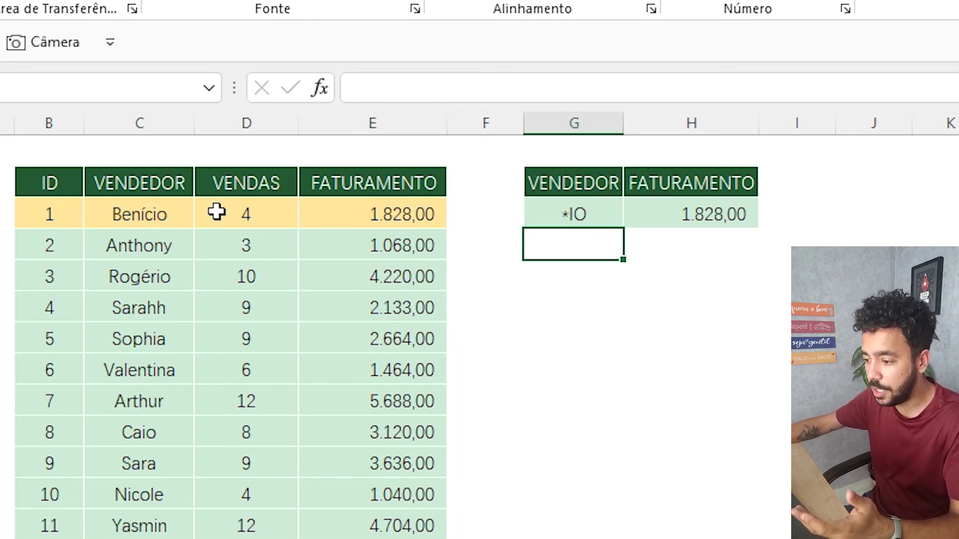
{"action": "left_click", "coordinate": [178, 215]}
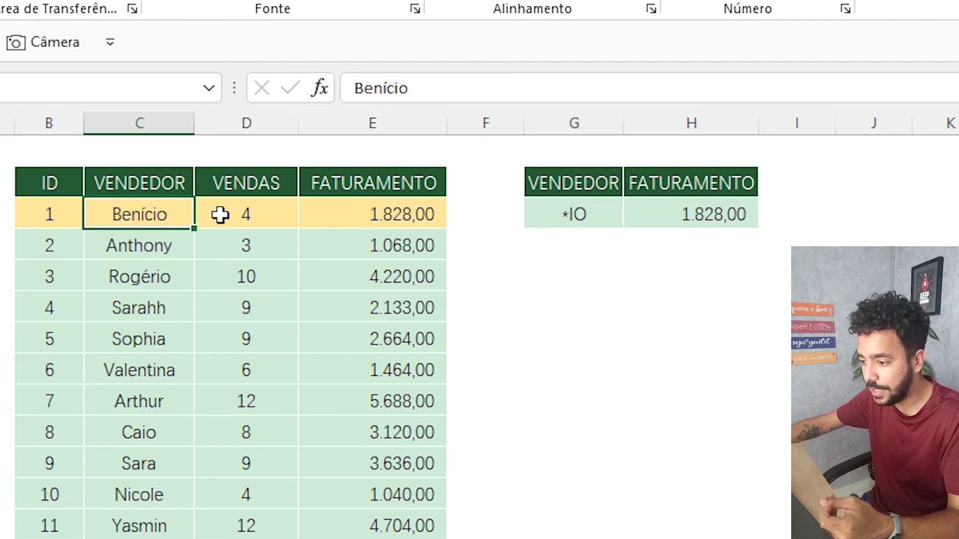
{"action": "left_click", "coordinate": [178, 275]}
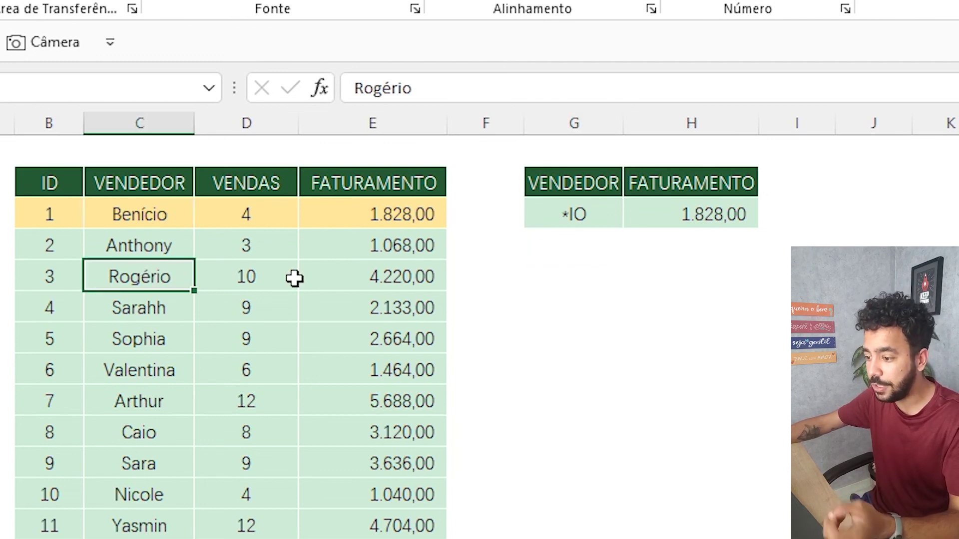